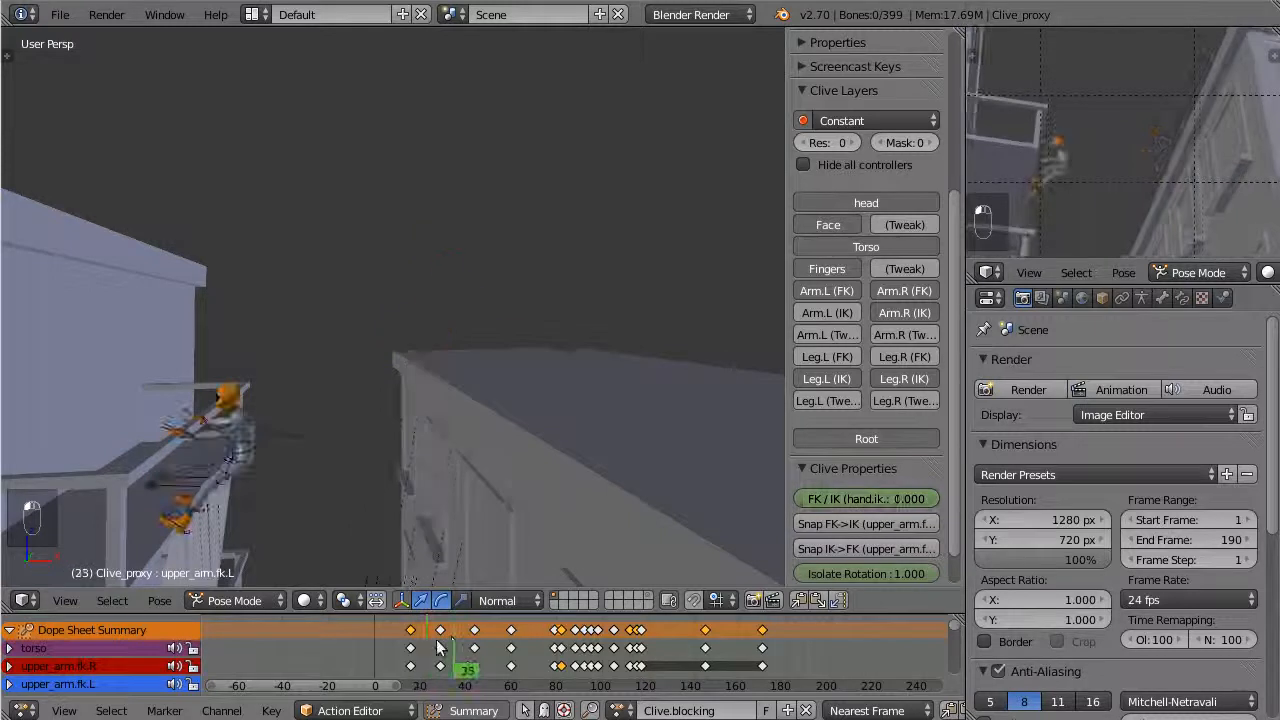
Duplicate the pose keyframes at frame 16 to frame 19 and go to frame 19
{"action": "scroll", "coordinate": [413, 638], "scroll_direction": "up", "scroll_amount": 1}
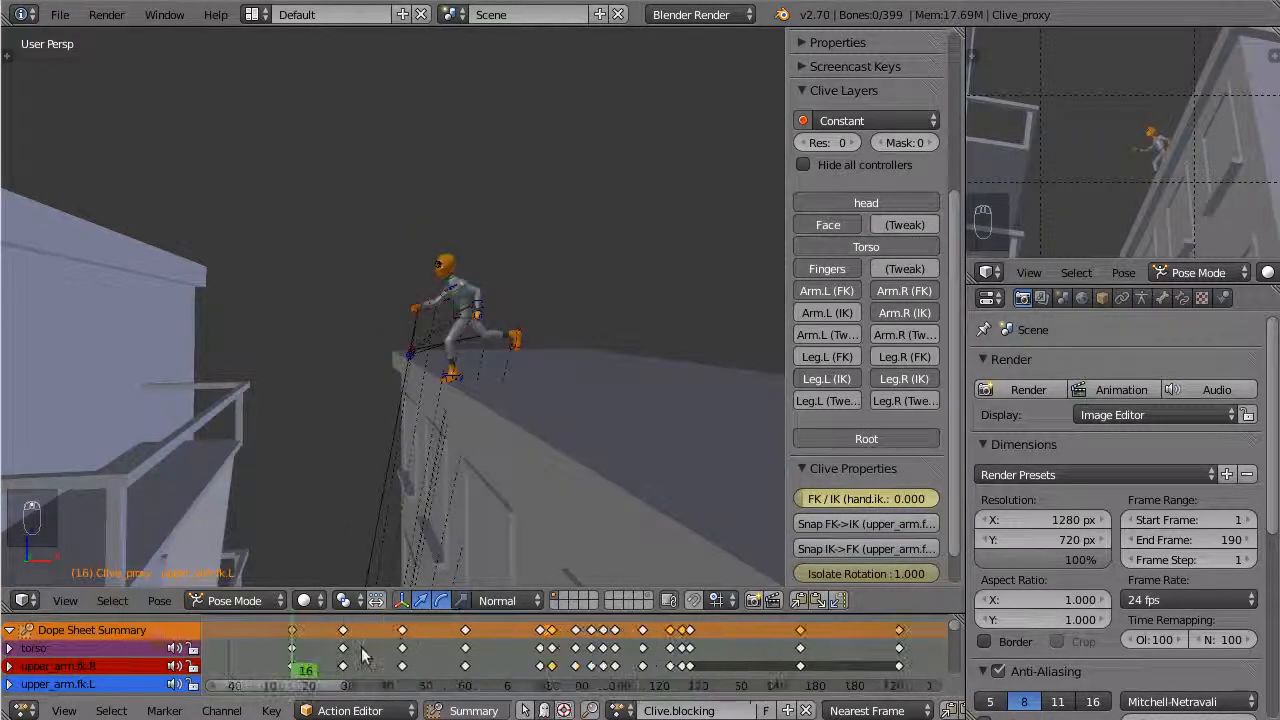
{"action": "scroll", "coordinate": [333, 640], "scroll_direction": "up", "scroll_amount": 3}
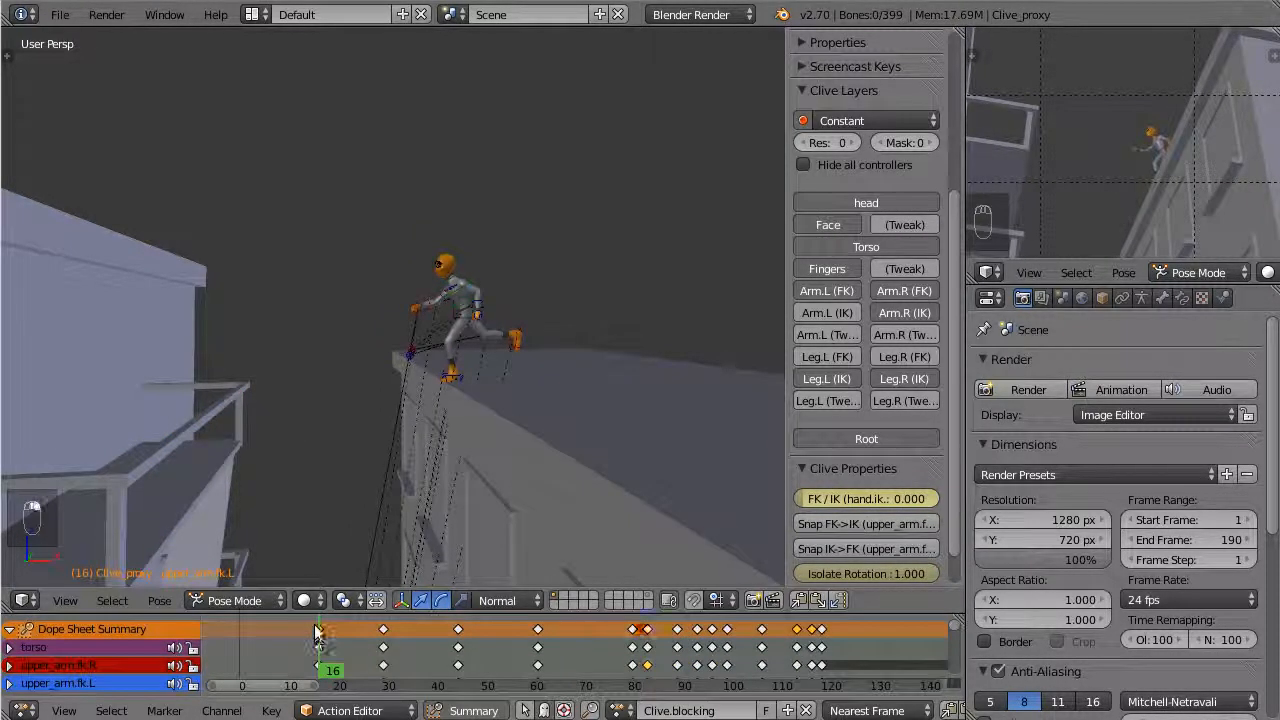
{"action": "key", "text": "shift+d"}
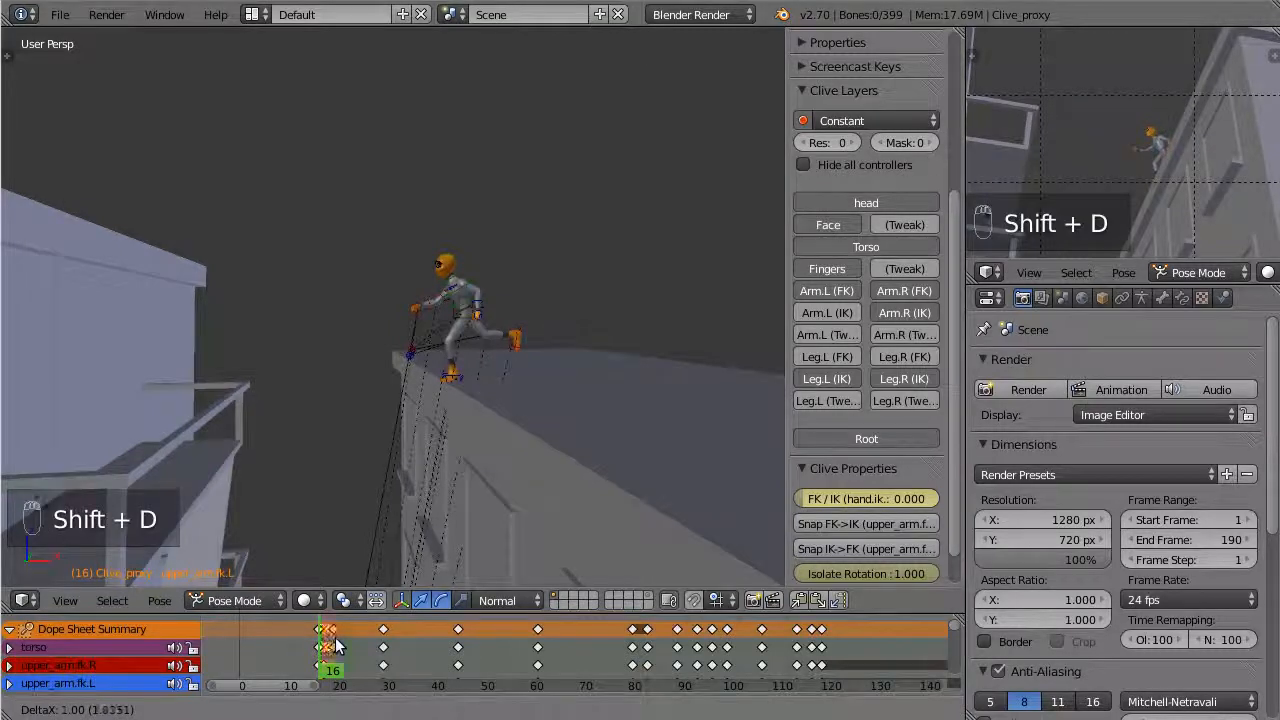
{"action": "left_click", "coordinate": [346, 647]}
{"action": "key", "text": "Right"}
{"action": "key", "text": "Right"}
{"action": "key", "text": "Right"}
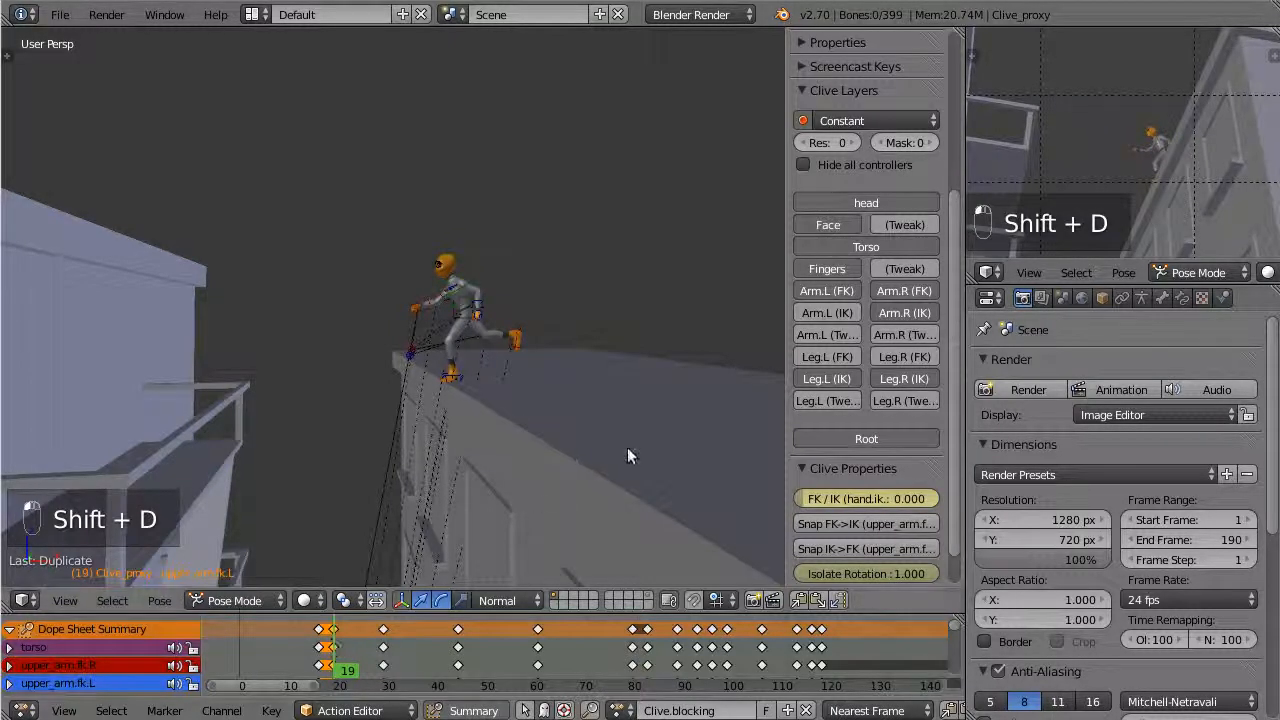
In front view, move the torso control forward and down toward the roof's edge at frame 19
{"action": "scroll", "coordinate": [628, 456], "scroll_direction": "up", "scroll_amount": 5}
{"action": "right_click", "coordinate": [573, 290]}
{"action": "key", "text": "KP_1"}
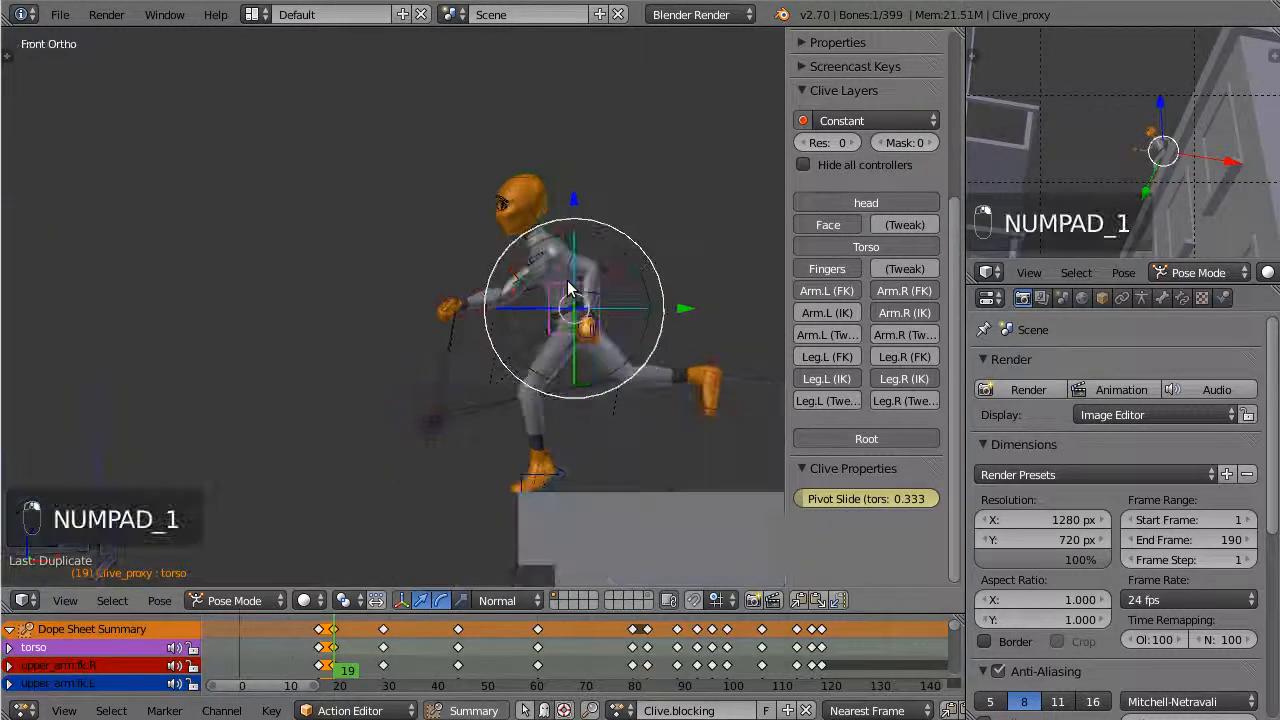
{"action": "key", "text": "g"}
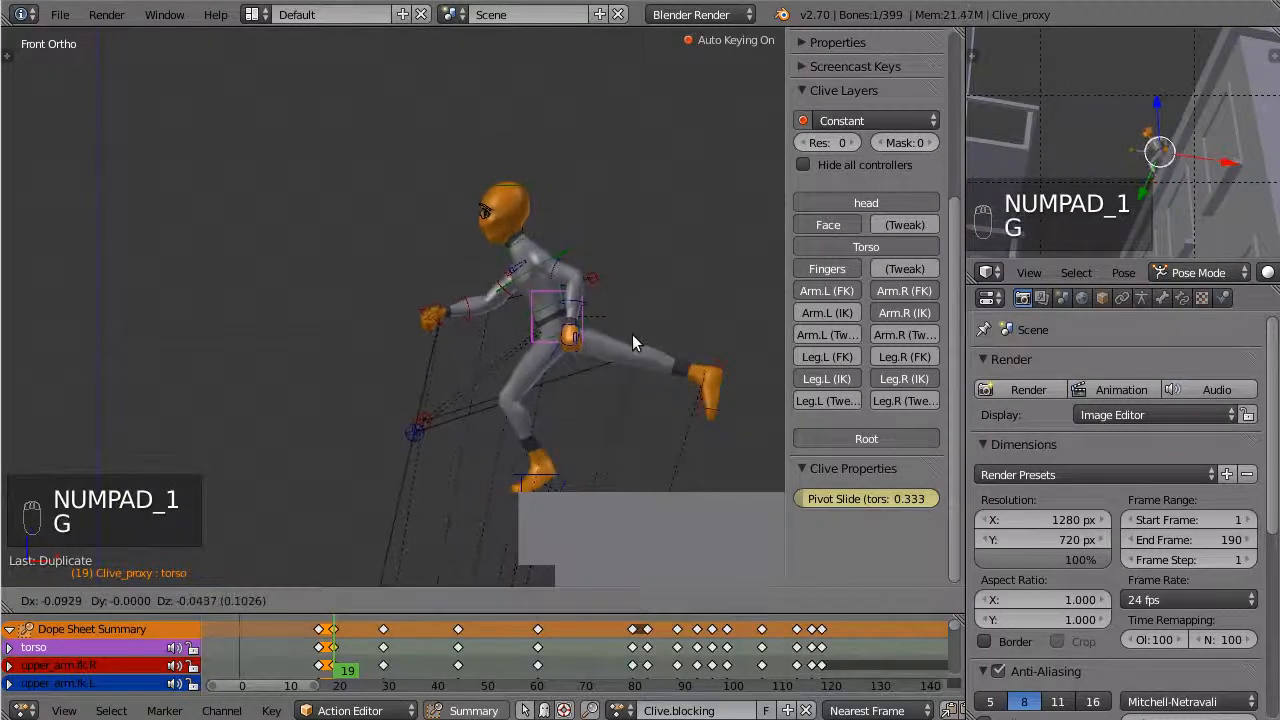
{"action": "left_click", "coordinate": [625, 351]}
Move the right foot IK control forward and down, and rotate the foot to point backward at frame 19
{"action": "right_click", "coordinate": [708, 382]}
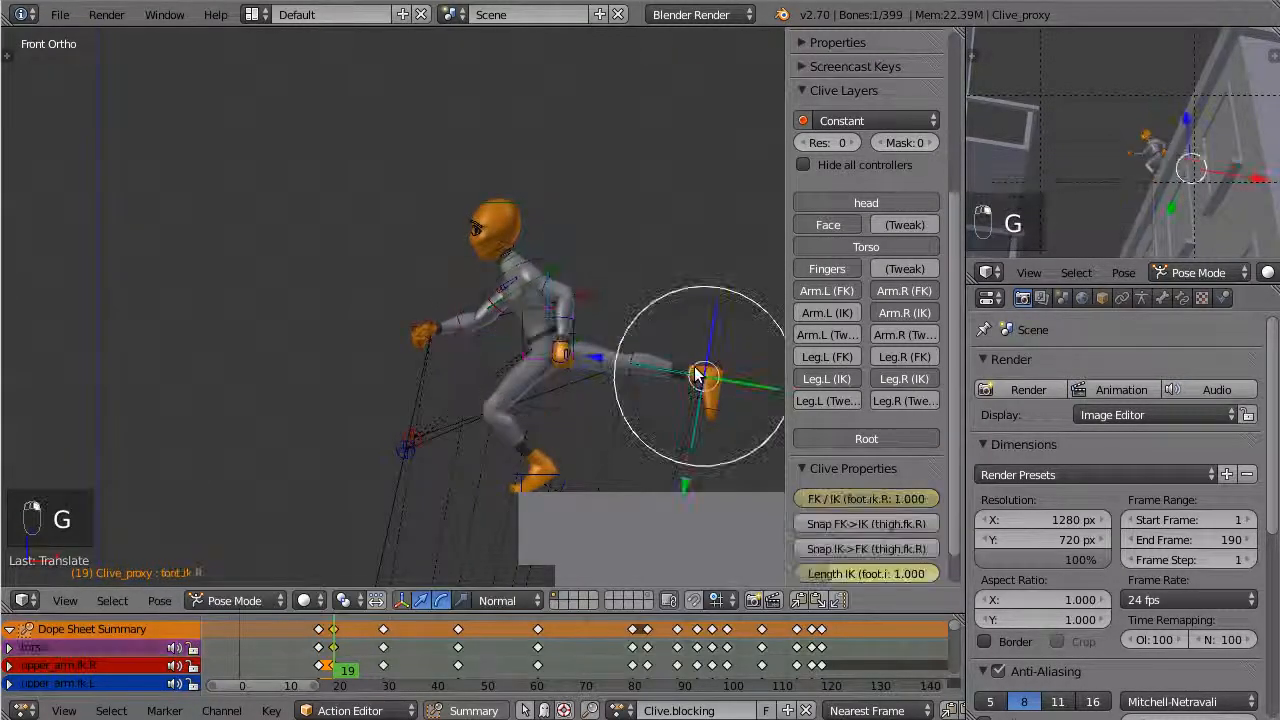
{"action": "key", "text": "g"}
{"action": "left_click", "coordinate": [657, 408]}
{"action": "key", "text": "r"}
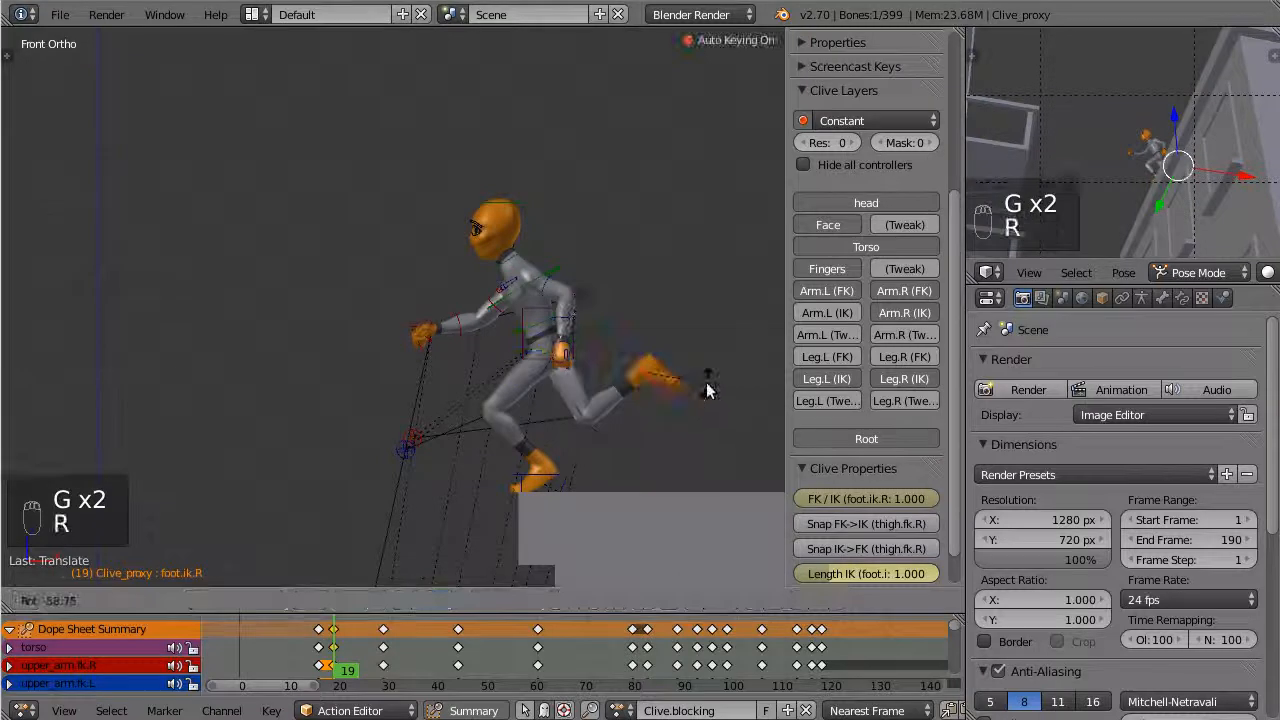
{"action": "left_click", "coordinate": [710, 390]}
Rotate the right upper arm FK control downward and adjust the left upper arm FK control at frame 19
{"action": "right_click", "coordinate": [497, 310]}
{"action": "right_click", "coordinate": [495, 300]}
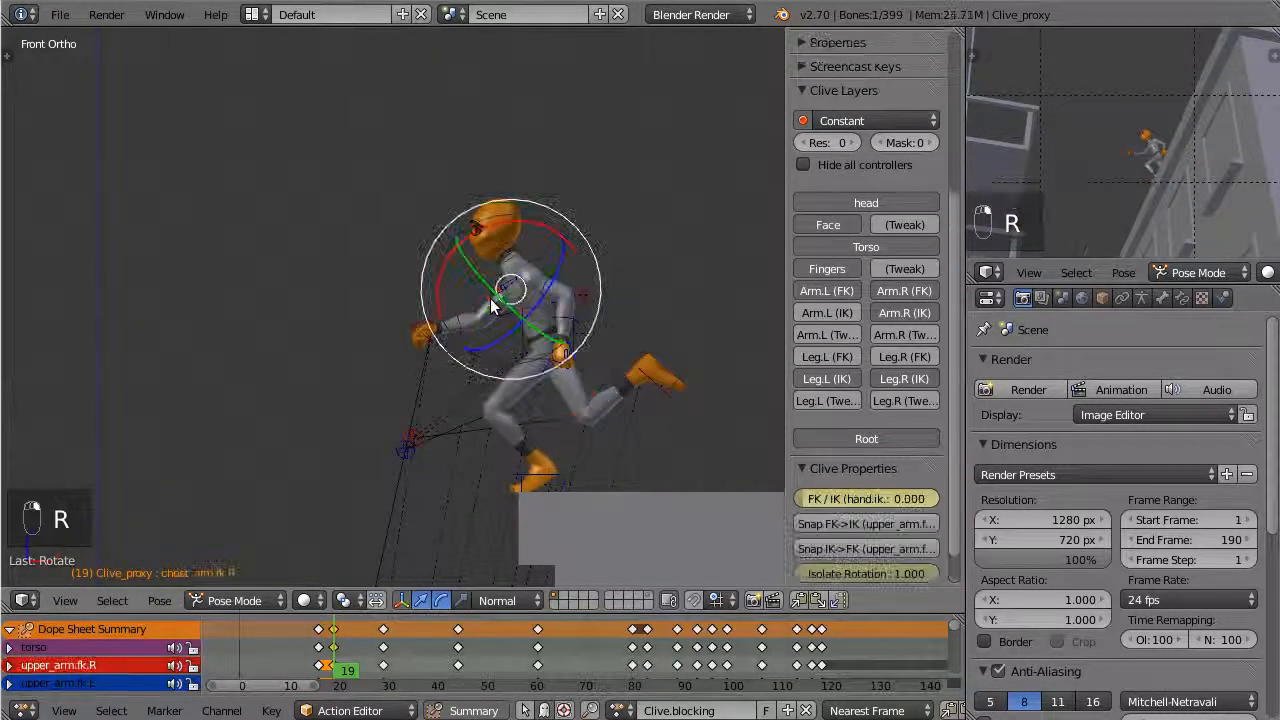
{"action": "key", "text": "r"}
{"action": "left_click", "coordinate": [474, 226]}
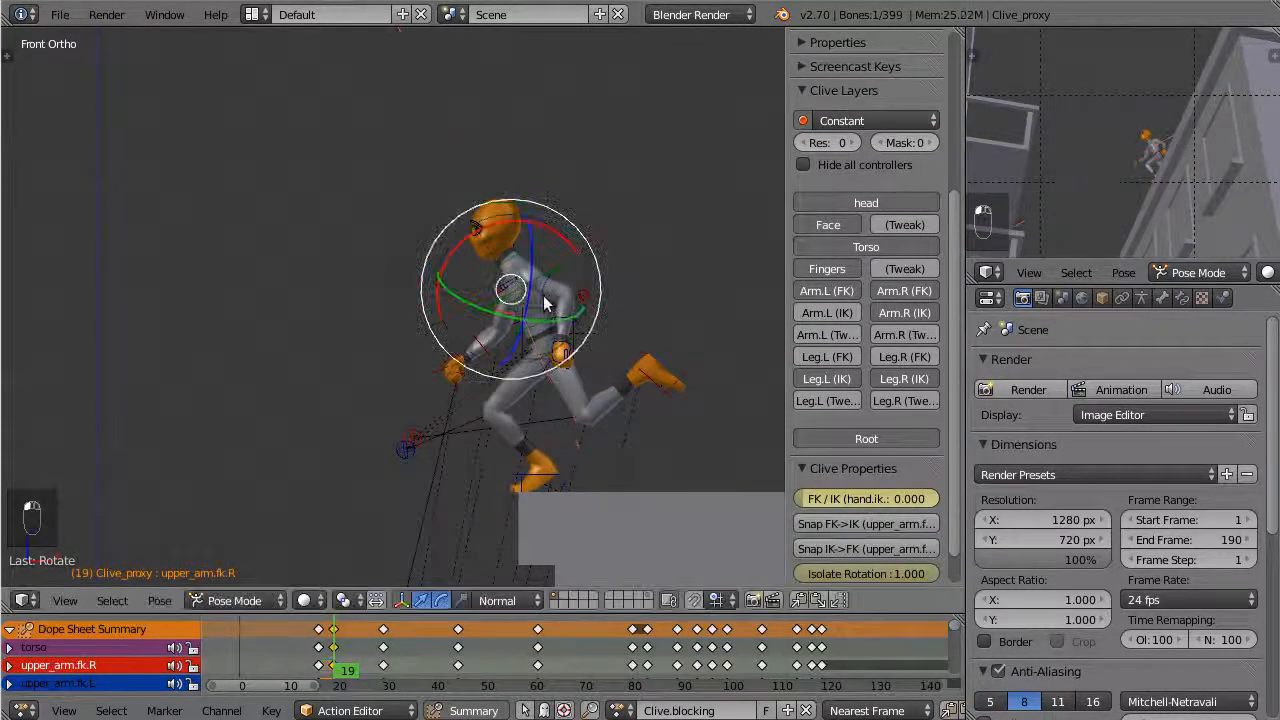
{"action": "right_click", "coordinate": [546, 302]}
{"action": "left_click_drag", "start_coordinate": [564, 333], "coordinate": [563, 331]}
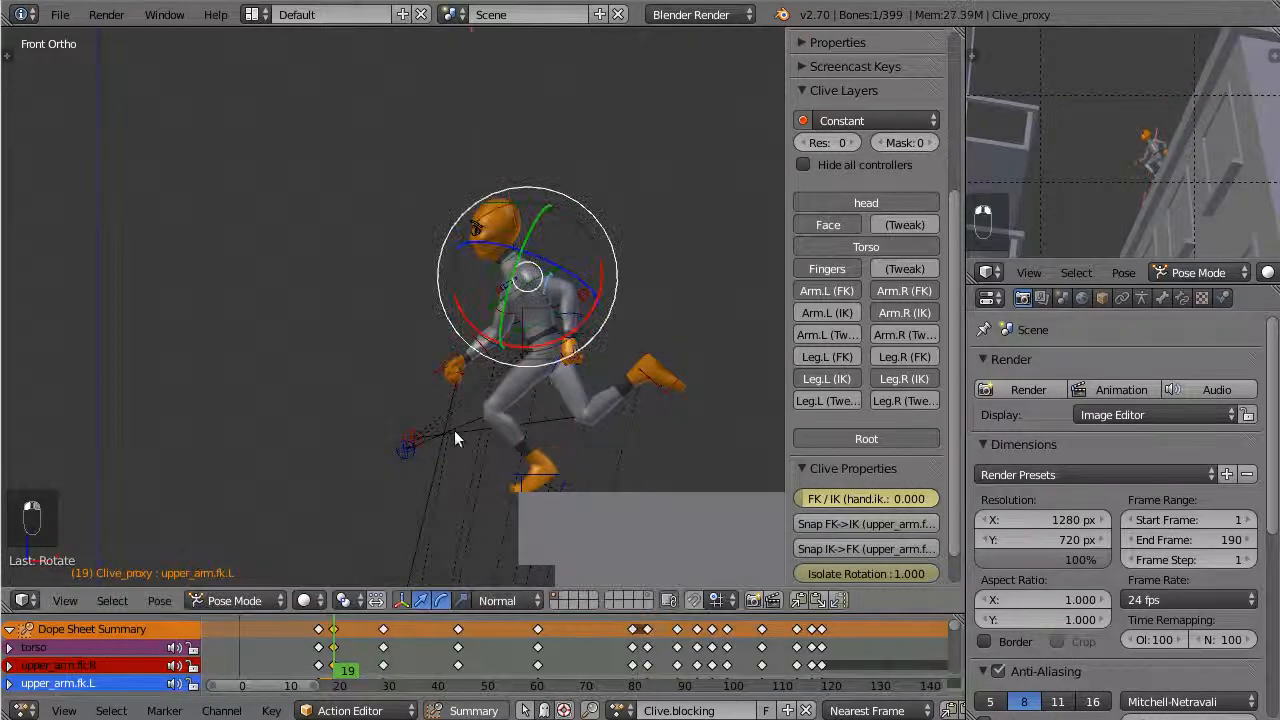
Delete the duplicated keyframes at frame 19 and go to frame 23
{"action": "key", "text": "x"}
{"action": "left_click", "coordinate": [338, 635]}
{"action": "left_click_drag", "start_coordinate": [337, 630], "coordinate": [355, 632]}
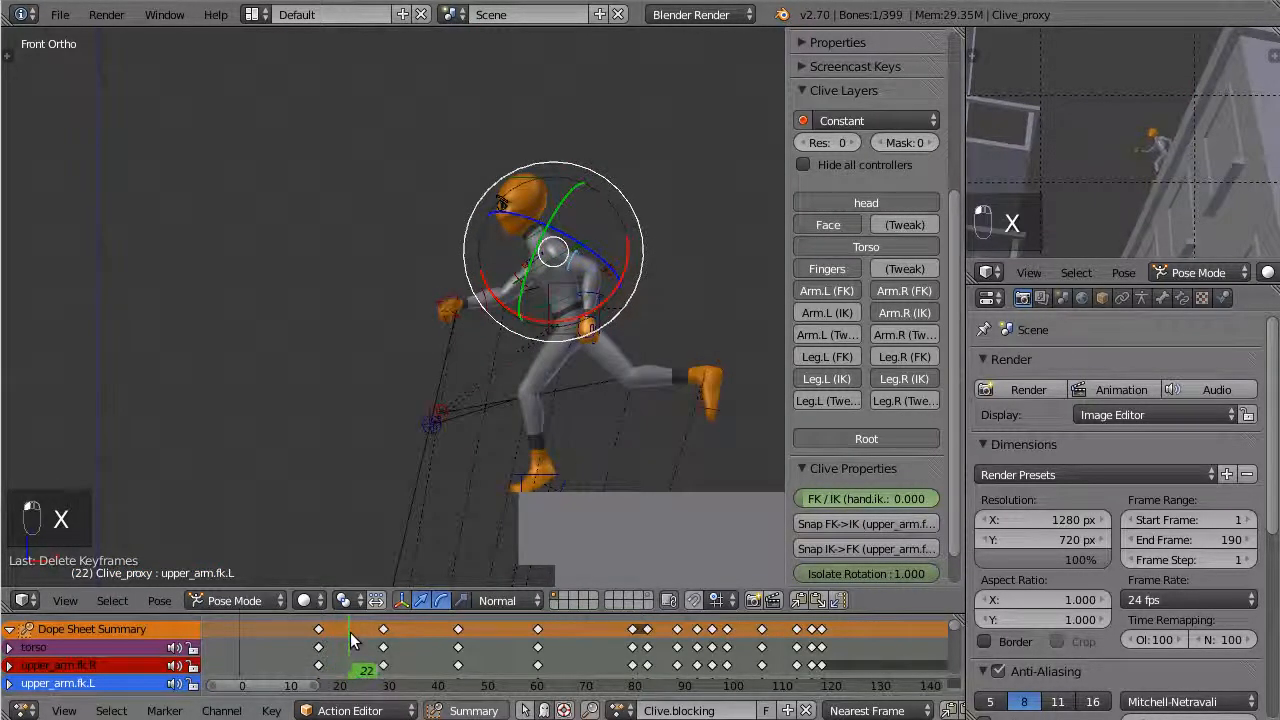
Create a breakdown pose of about 20% for all bones at frame 23 with the Pose Breakdowner, and try other percentages
{"action": "key", "text": "a"}
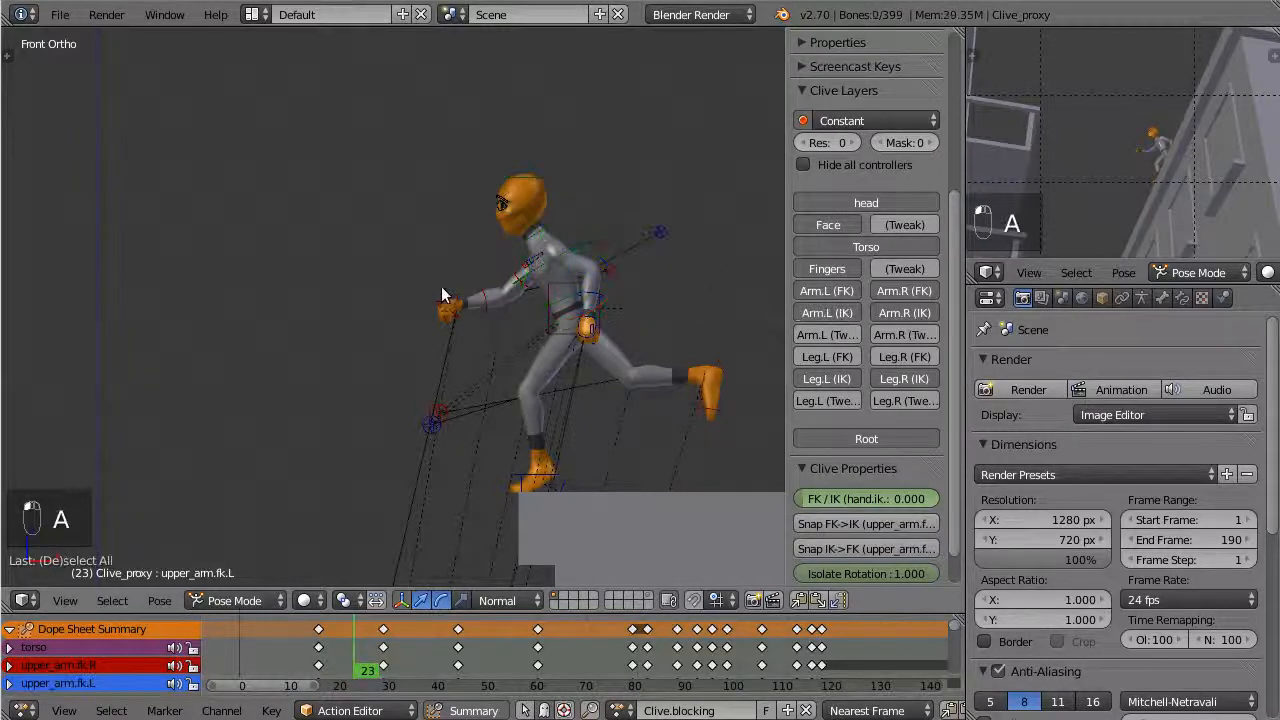
{"action": "scroll", "coordinate": [450, 315], "scroll_direction": "down", "scroll_amount": 4}
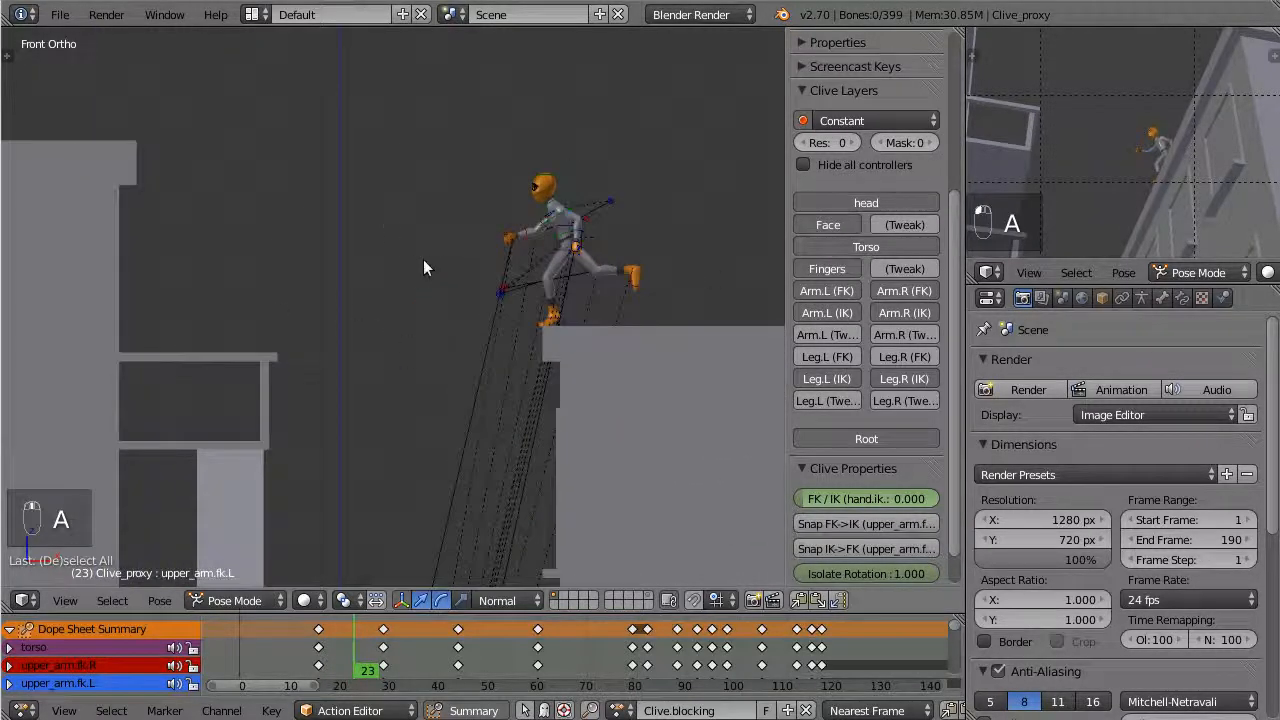
{"action": "scroll", "coordinate": [423, 267], "scroll_direction": "up", "scroll_amount": 2}
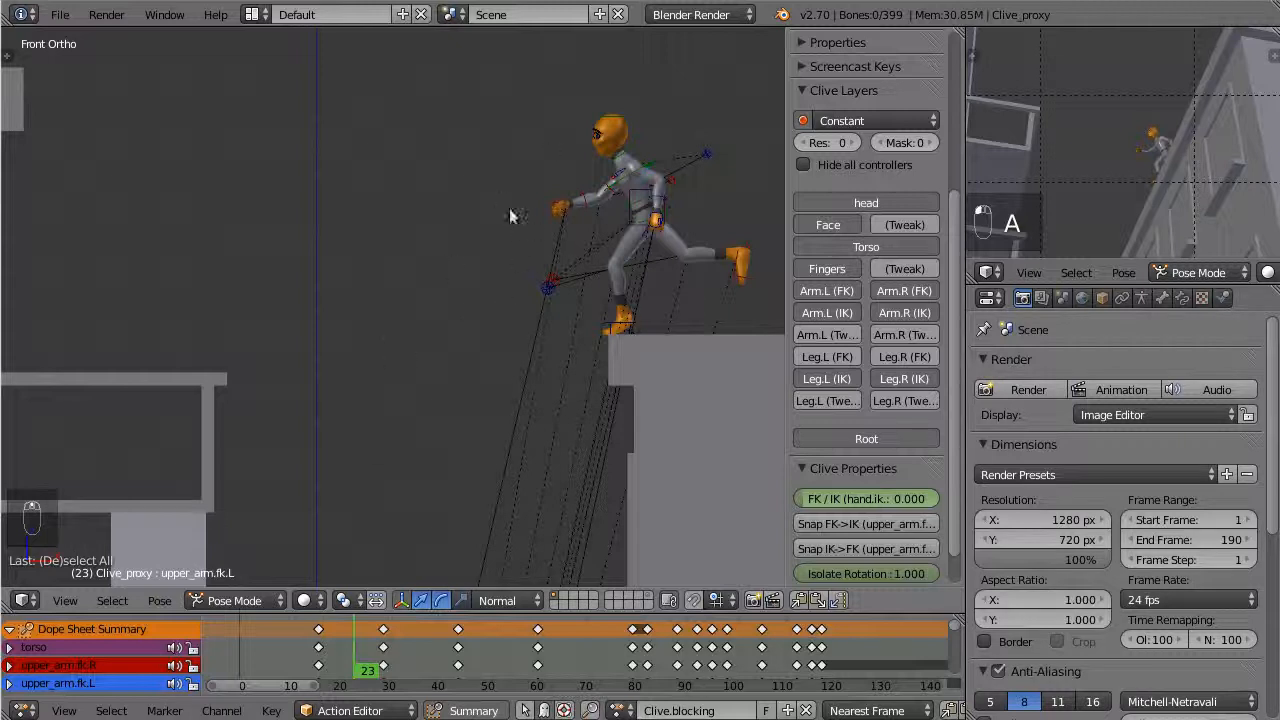
{"action": "key", "text": "a"}
{"action": "key", "text": "a"}
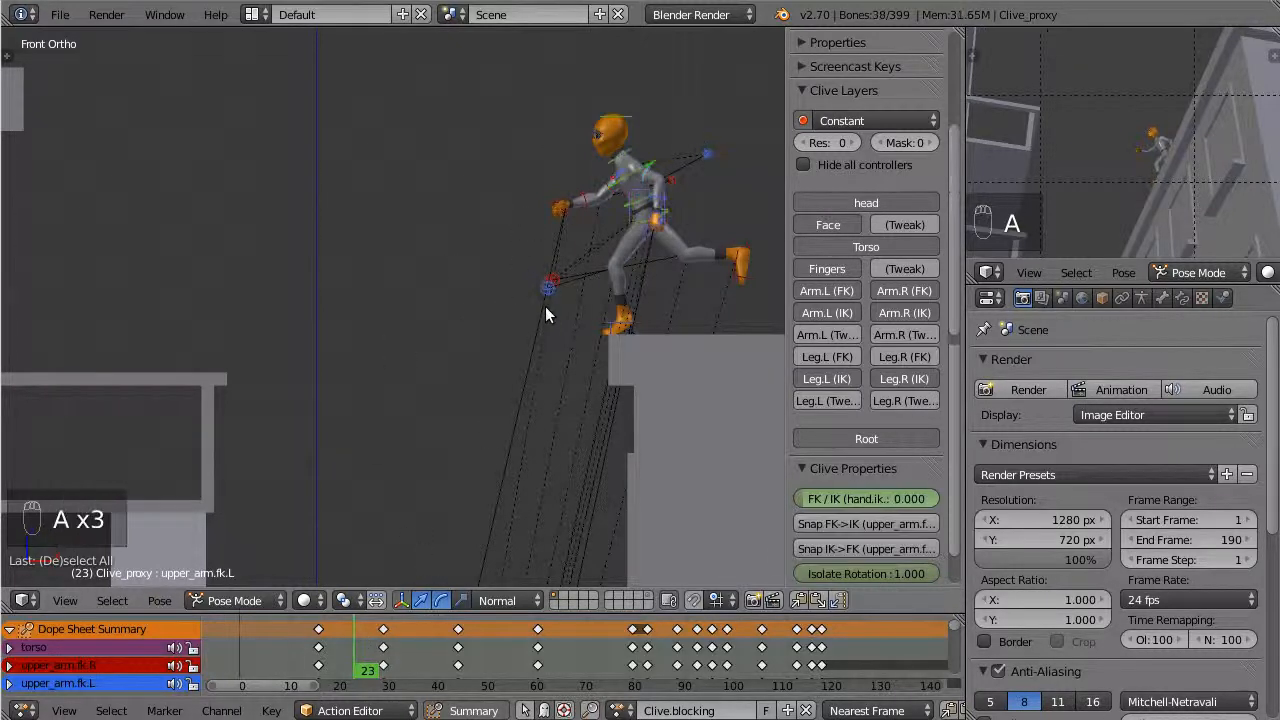
{"action": "key", "text": "a"}
{"action": "key", "text": "shift+e"}
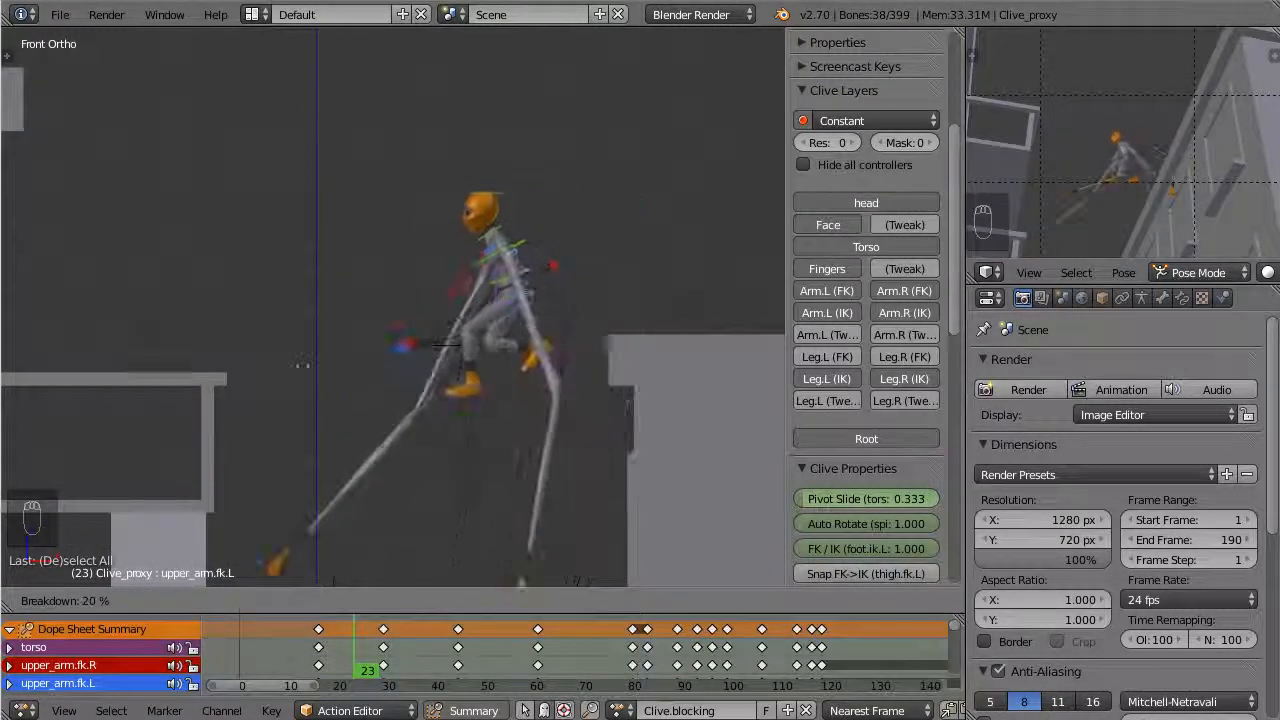
{"action": "left_click", "coordinate": [393, 618]}
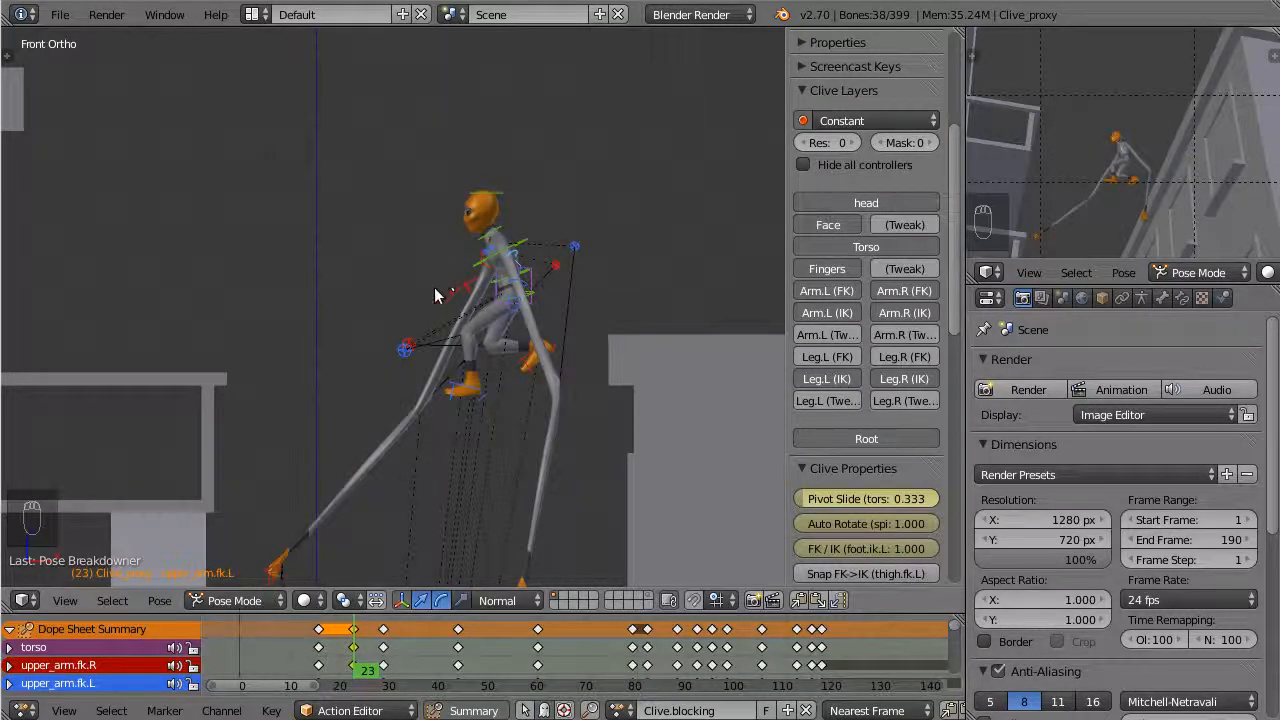
{"action": "key", "text": "shift+e"}
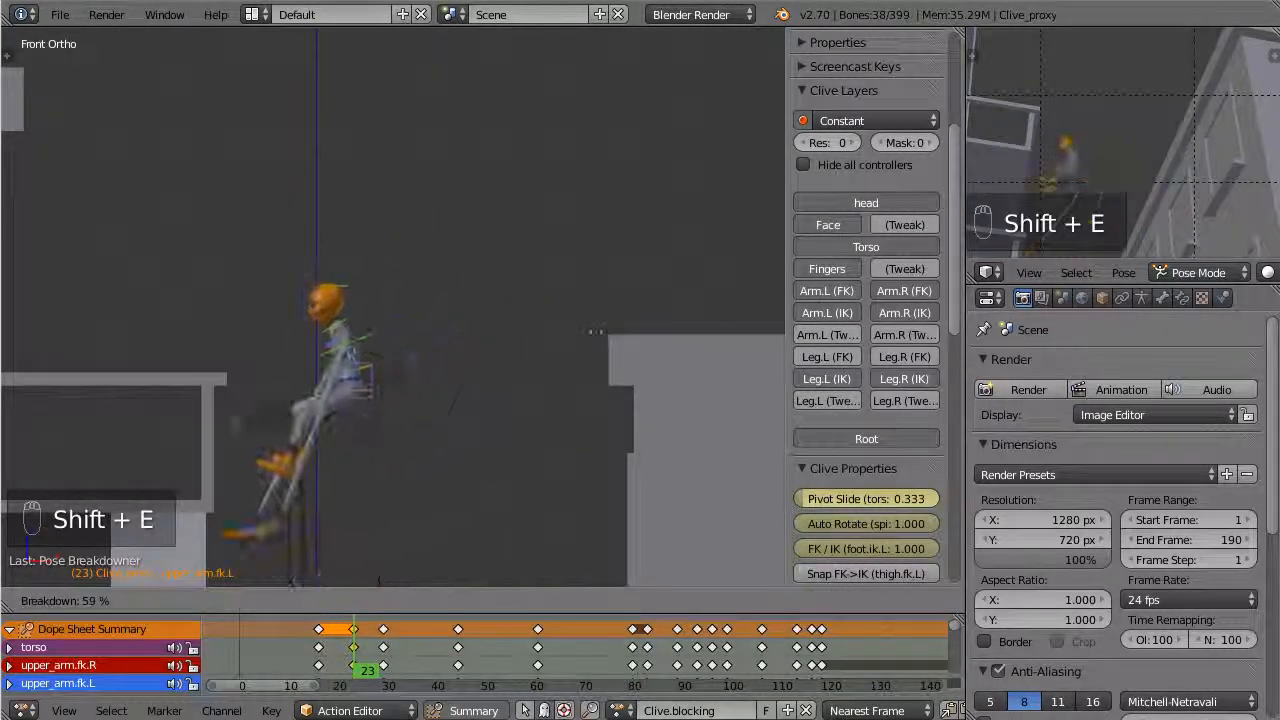
{"action": "left_click", "coordinate": [383, 492]}
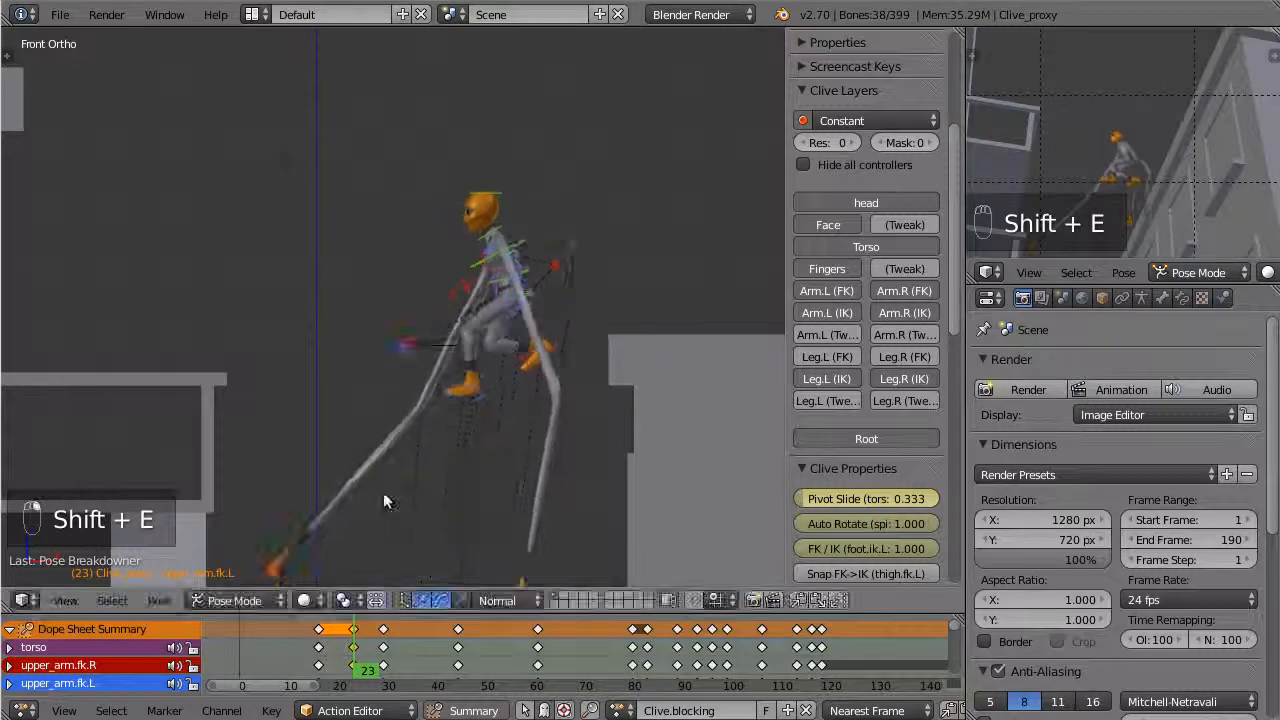
Delete the breakdown keyframes at frame 23
{"action": "right_click", "coordinate": [353, 630]}
{"action": "key", "text": "x"}
{"action": "left_click", "coordinate": [356, 630]}
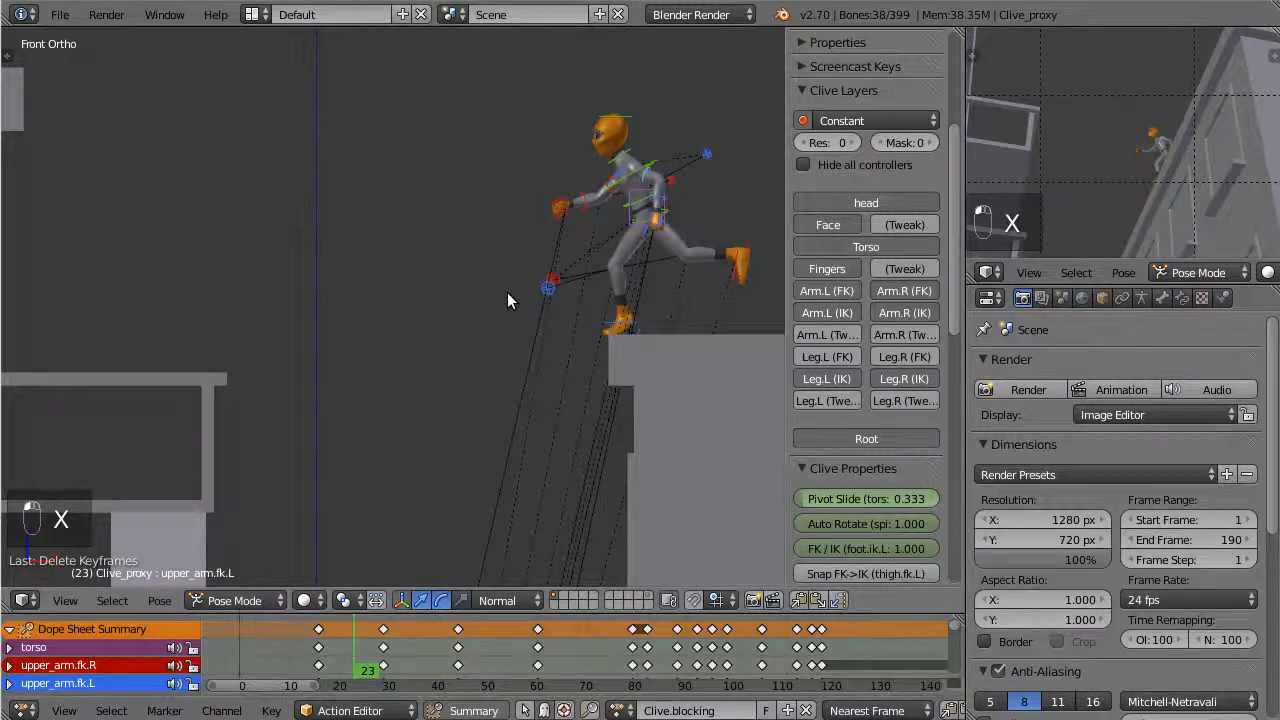
Compare the character's poses at frames 29 and 16 from a perspective view
{"action": "left_click", "coordinate": [380, 651]}
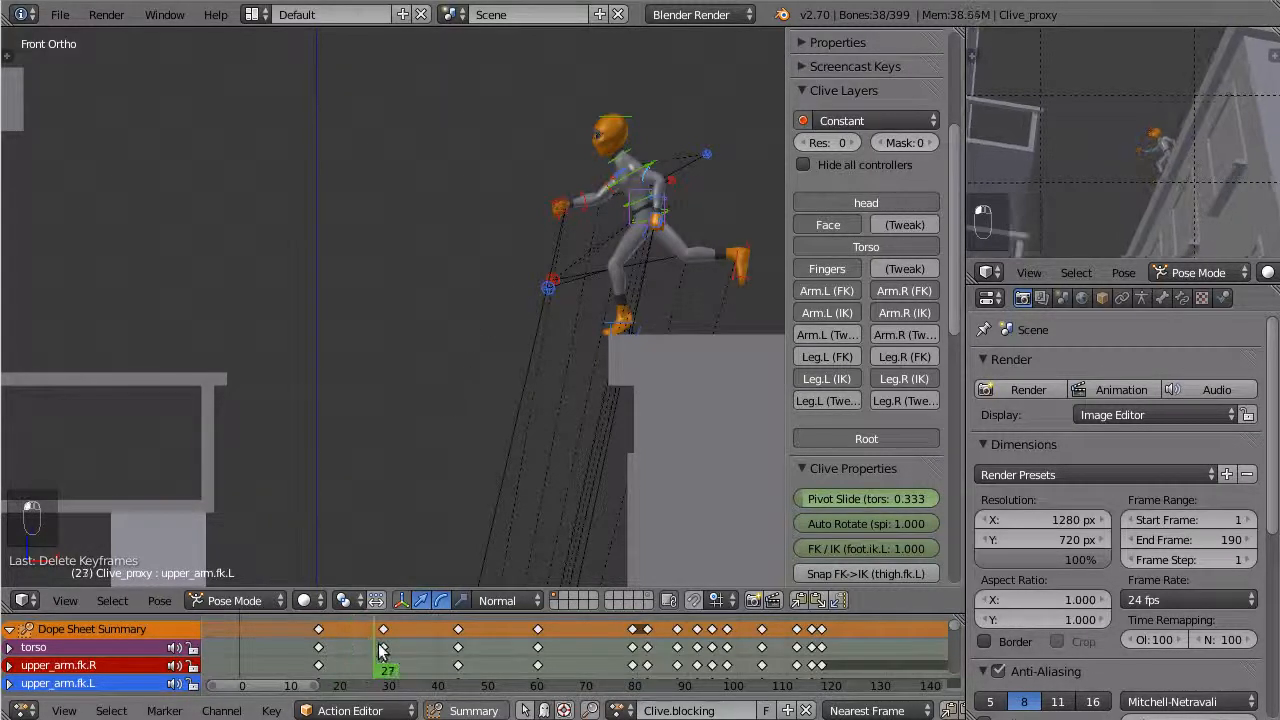
{"action": "left_click", "coordinate": [383, 651]}
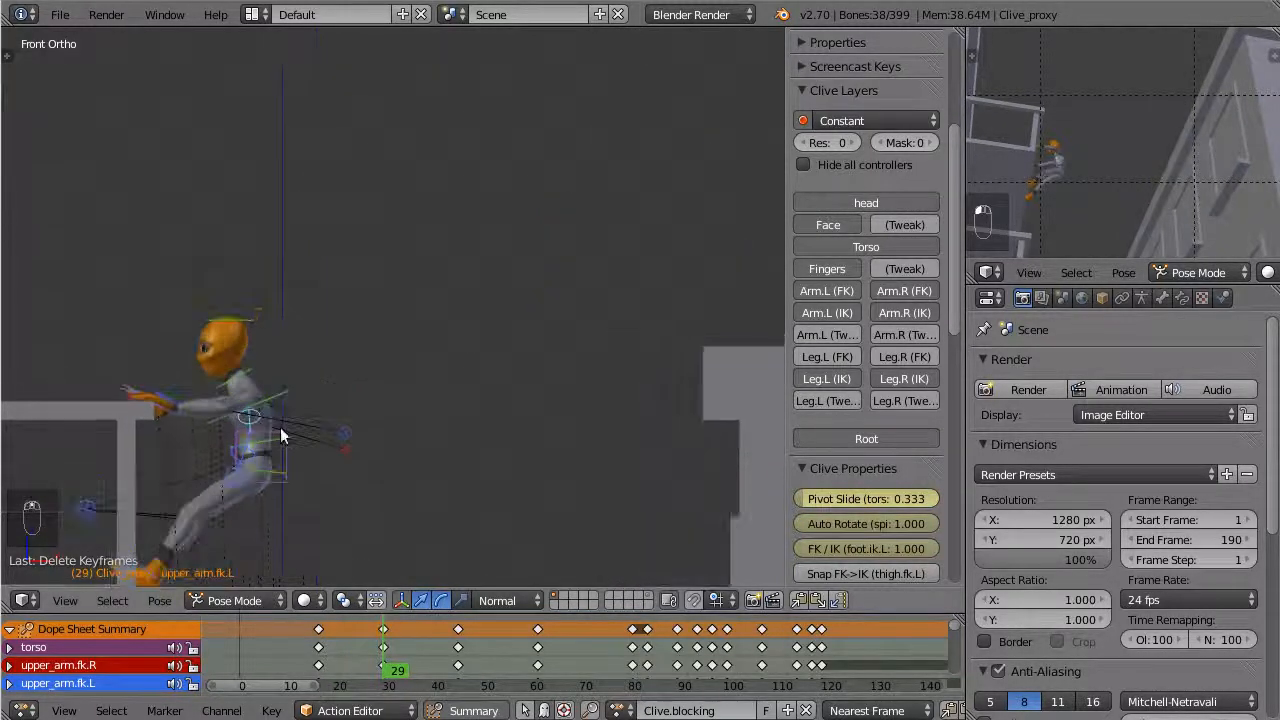
{"action": "middle_click_drag", "start_coordinate": [165, 382], "coordinate": [273, 292]}
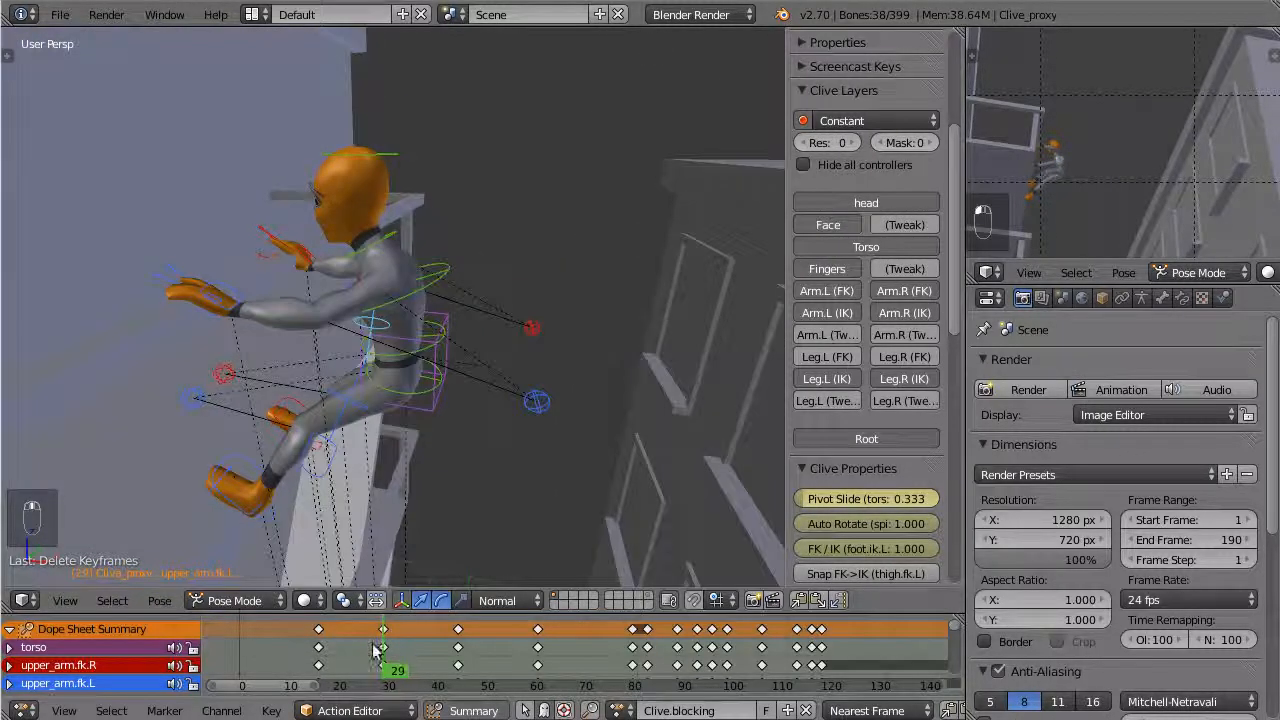
{"action": "left_click", "coordinate": [320, 640]}
{"action": "scroll", "coordinate": [417, 340], "scroll_direction": "down", "scroll_amount": 3}
{"action": "middle_click_drag", "start_coordinate": [417, 340], "coordinate": [388, 350]}
{"action": "left_click", "coordinate": [384, 655]}
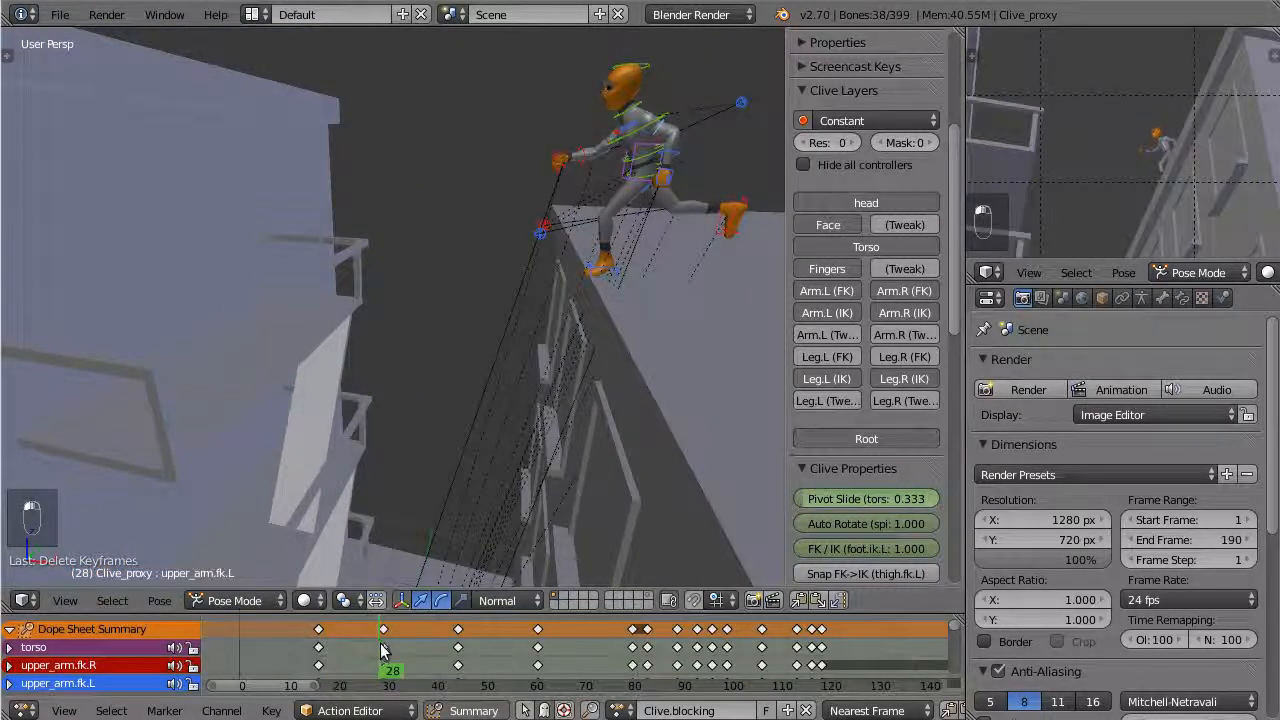
Create a breakdown pose for all bones at frame 22 with the Pose Breakdowner
{"action": "left_click_drag", "start_coordinate": [374, 655], "coordinate": [322, 662]}
{"action": "key", "text": "Right"}
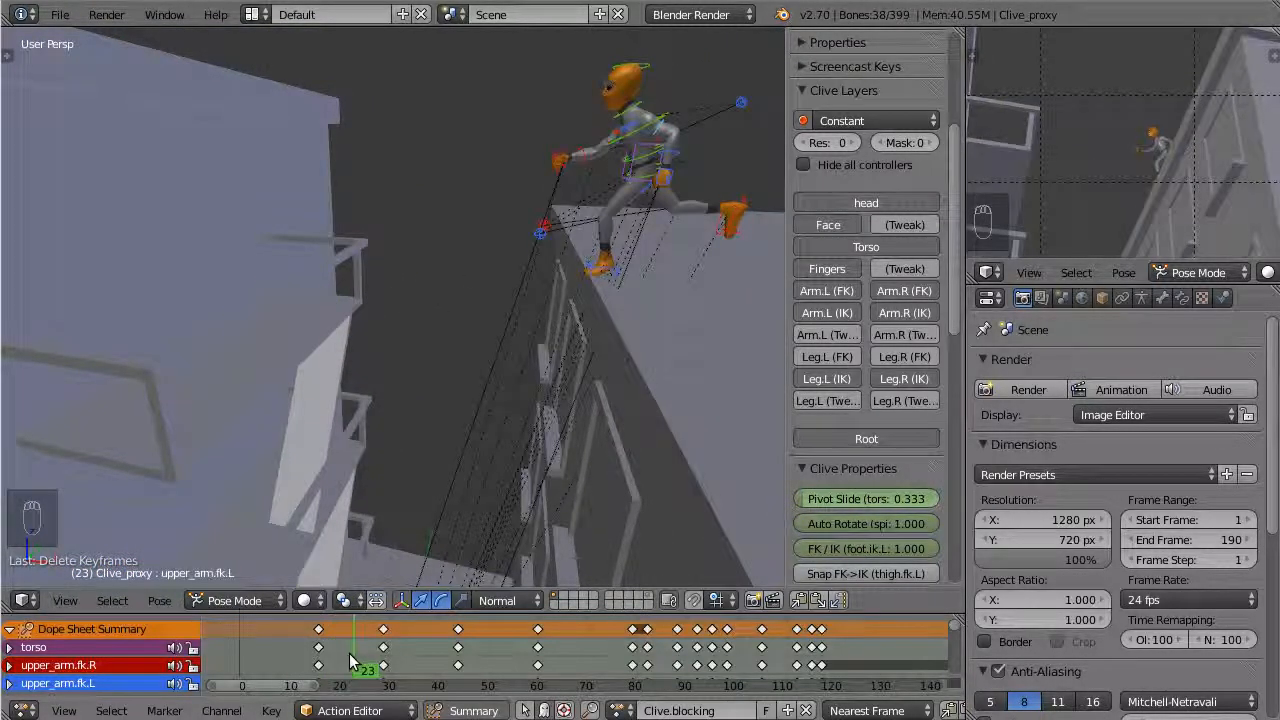
{"action": "key", "text": "a"}
{"action": "key", "text": "a"}
{"action": "key", "text": "a"}
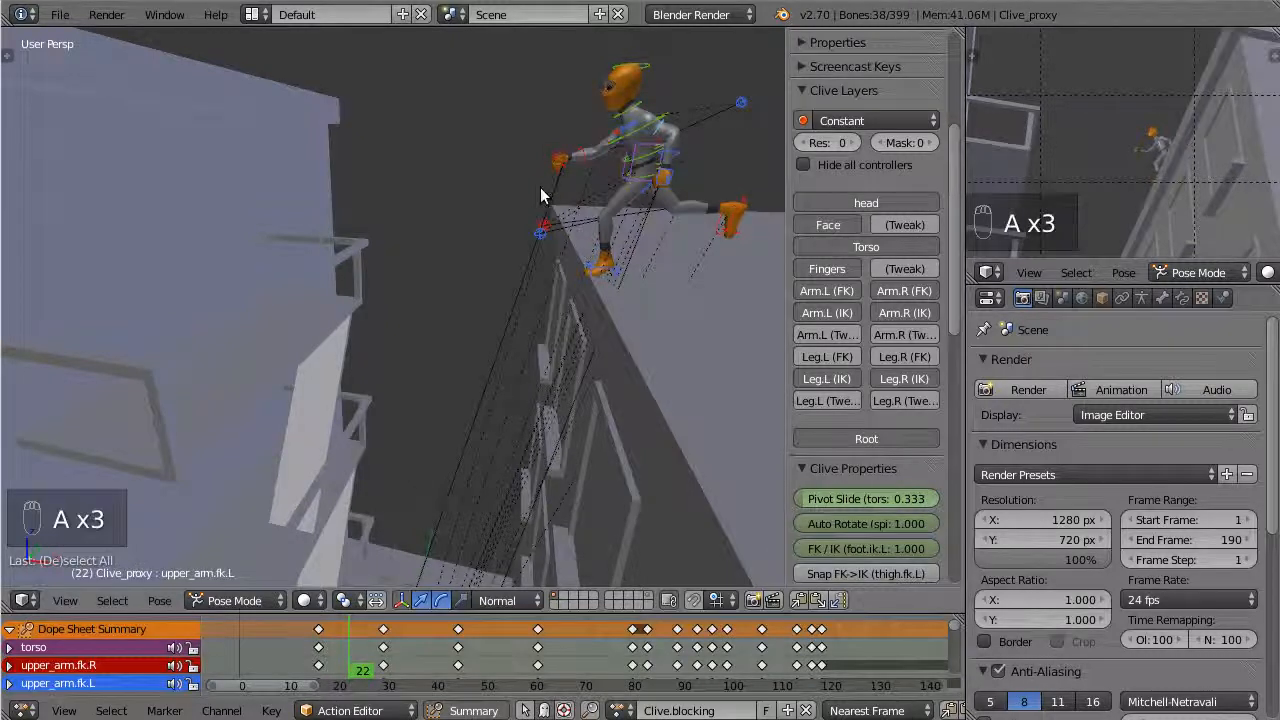
{"action": "key", "text": "shift+e"}
{"action": "left_click", "coordinate": [540, 187]}
Select a hand IK control below the character and examine its FK/IK setting at frame 22
{"action": "middle_click_drag", "start_coordinate": [540, 190], "coordinate": [418, 572]}
{"action": "middle_click_drag", "start_coordinate": [333, 240], "coordinate": [343, 157]}
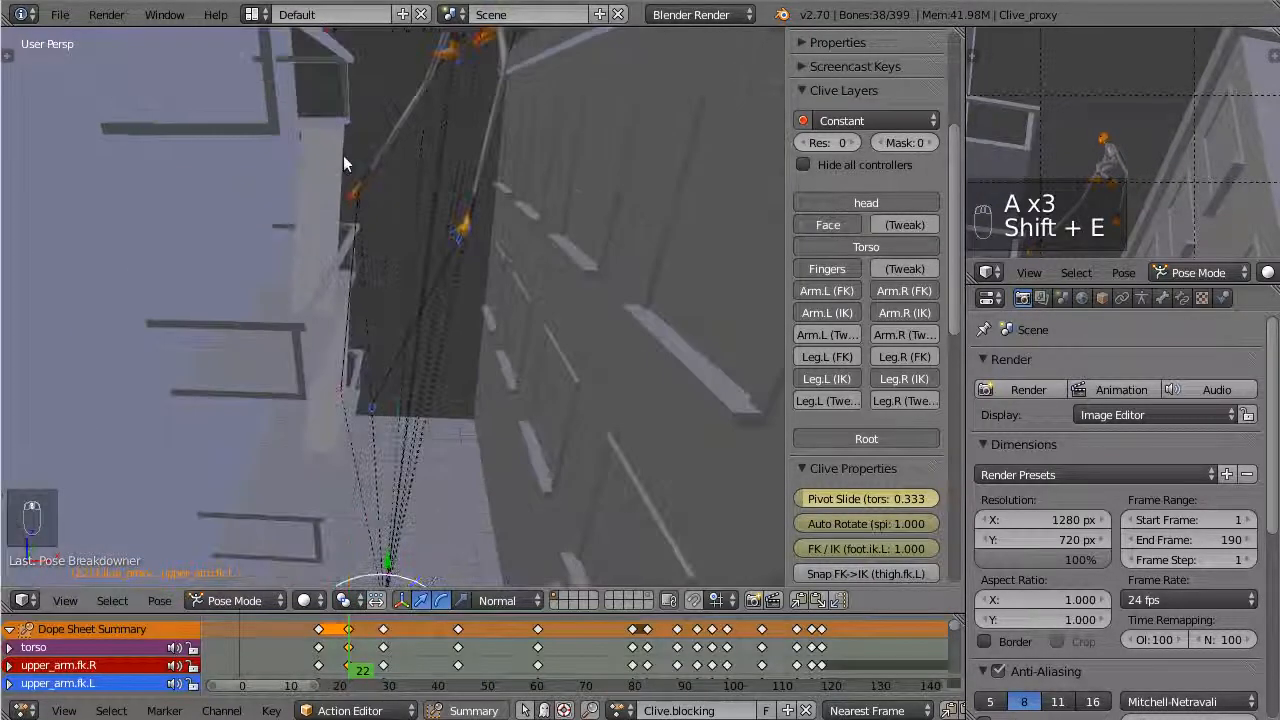
{"action": "middle_click_drag", "start_coordinate": [330, 237], "coordinate": [530, 410]}
{"action": "right_click", "coordinate": [336, 315]}
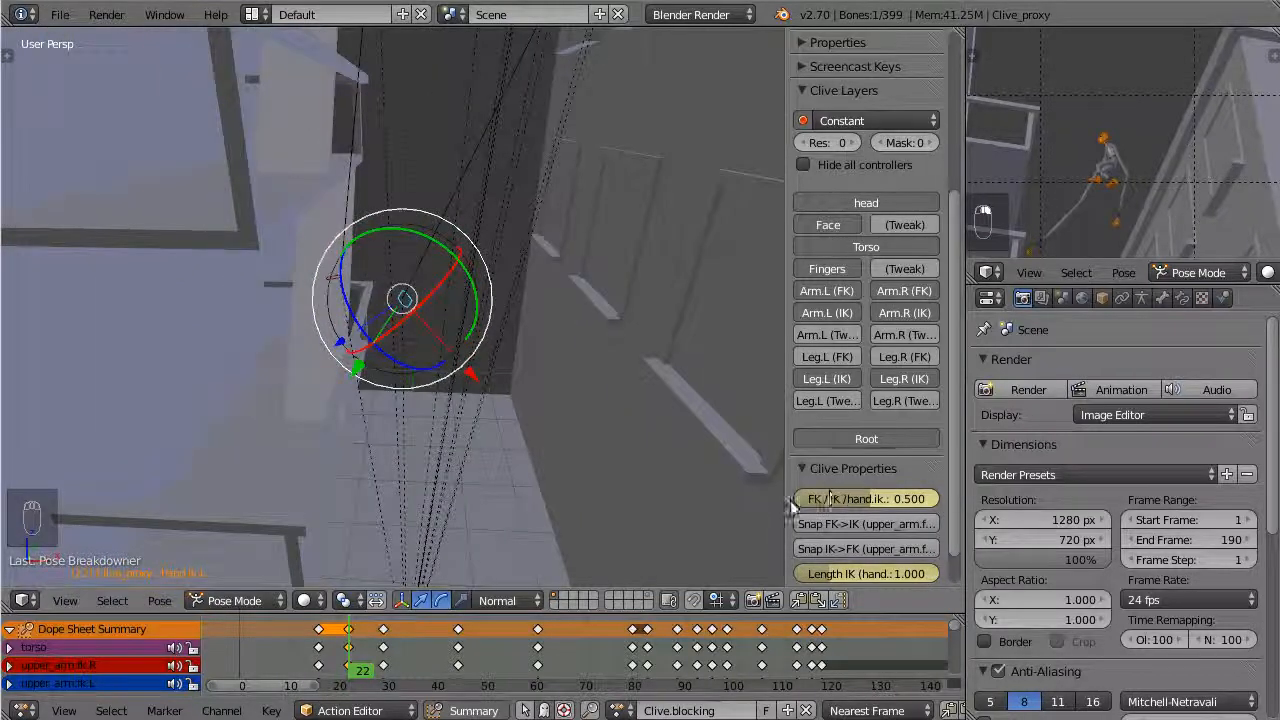
{"action": "middle_click_drag", "start_coordinate": [523, 385], "coordinate": [512, 450]}
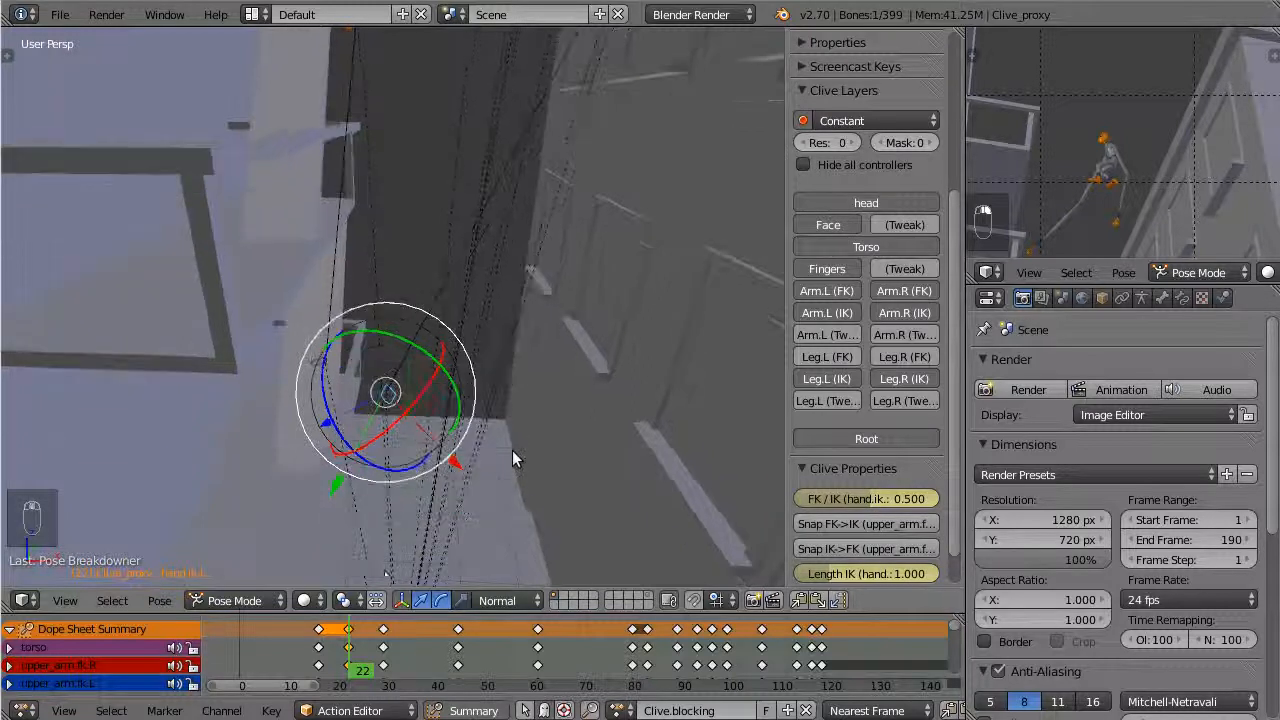
Delete the breakdown keyframes at frame 22 and compare the hand IK control's FK/IK setting at frames 29 and 16
{"action": "key", "text": "x"}
{"action": "left_click", "coordinate": [350, 638]}
{"action": "left_click", "coordinate": [383, 650]}
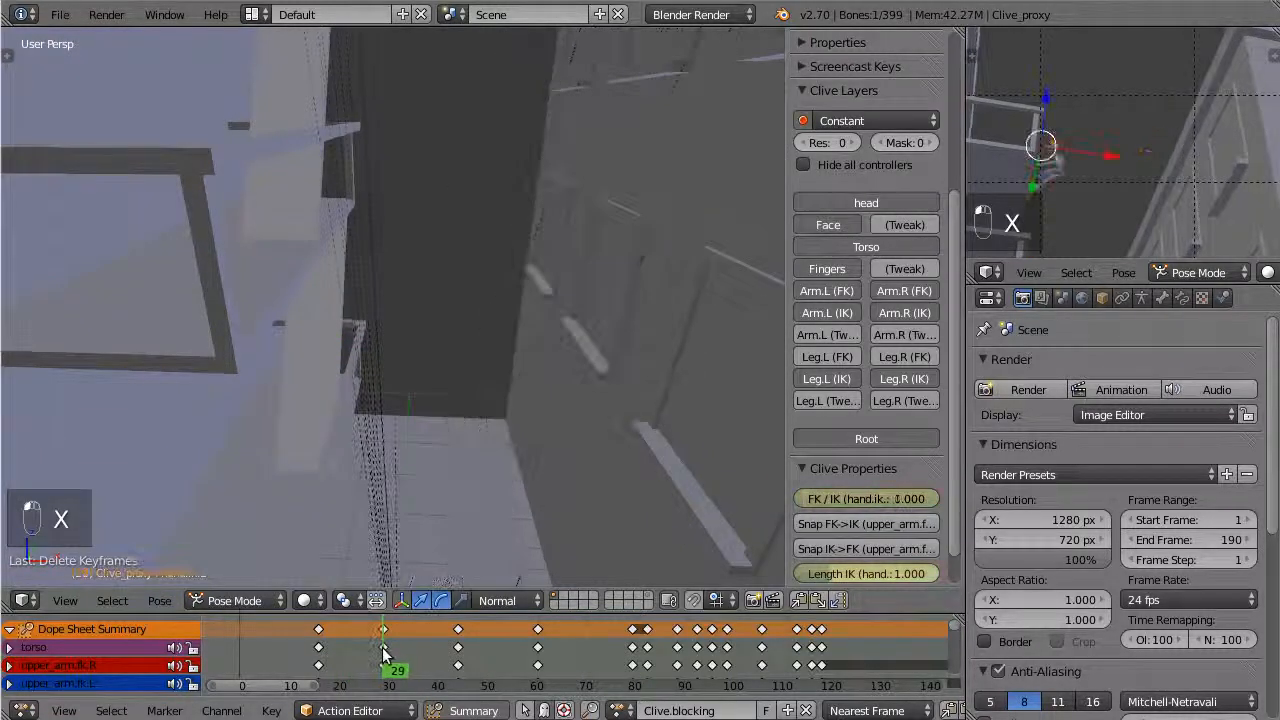
{"action": "left_click", "coordinate": [320, 638]}
Select the right hand's FK control and examine its arm settings at frame 16
{"action": "scroll", "coordinate": [563, 209], "scroll_direction": "down", "scroll_amount": 4}
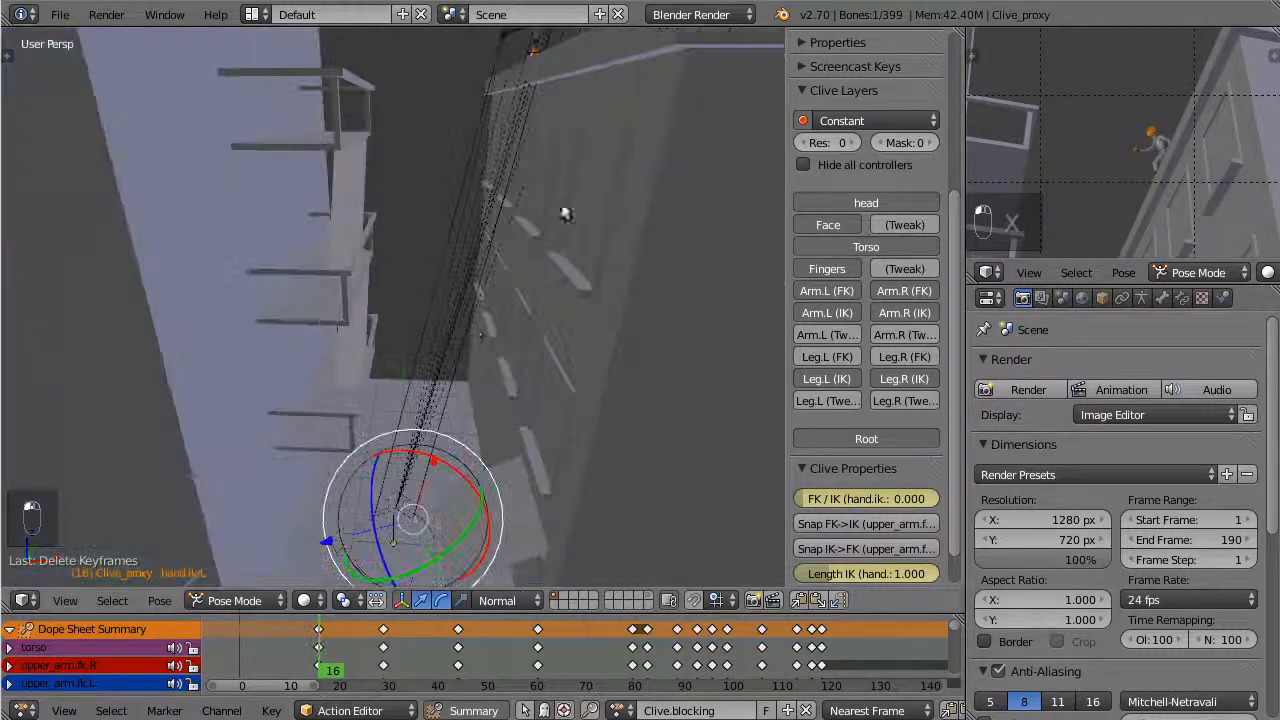
{"action": "middle_click_drag", "start_coordinate": [563, 209], "coordinate": [420, 405]}
{"action": "scroll", "coordinate": [318, 488], "scroll_direction": "up", "scroll_amount": 3}
{"action": "scroll", "coordinate": [328, 448], "scroll_direction": "up", "scroll_amount": 4}
{"action": "right_click", "coordinate": [176, 478]}
{"action": "middle_click_drag", "start_coordinate": [176, 478], "coordinate": [340, 240]}
{"action": "scroll", "coordinate": [283, 352], "scroll_direction": "down", "scroll_amount": 6}
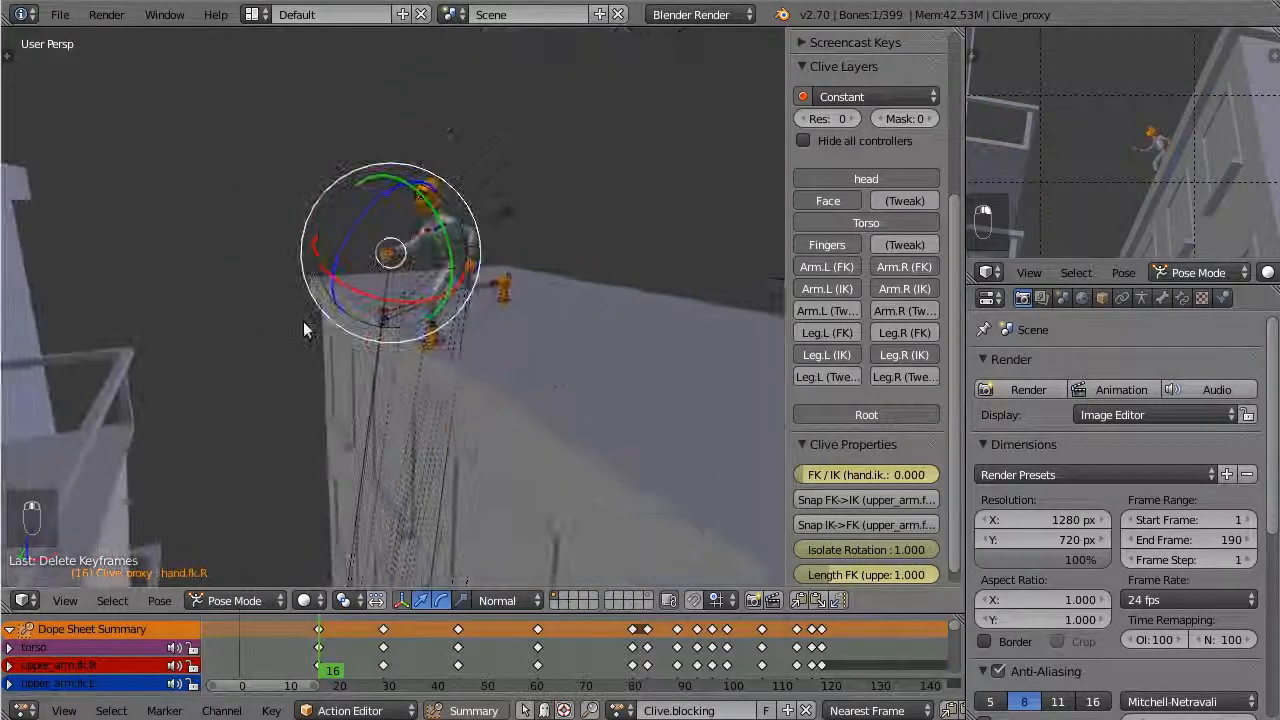
{"action": "middle_click_drag", "start_coordinate": [303, 329], "coordinate": [152, 404]}
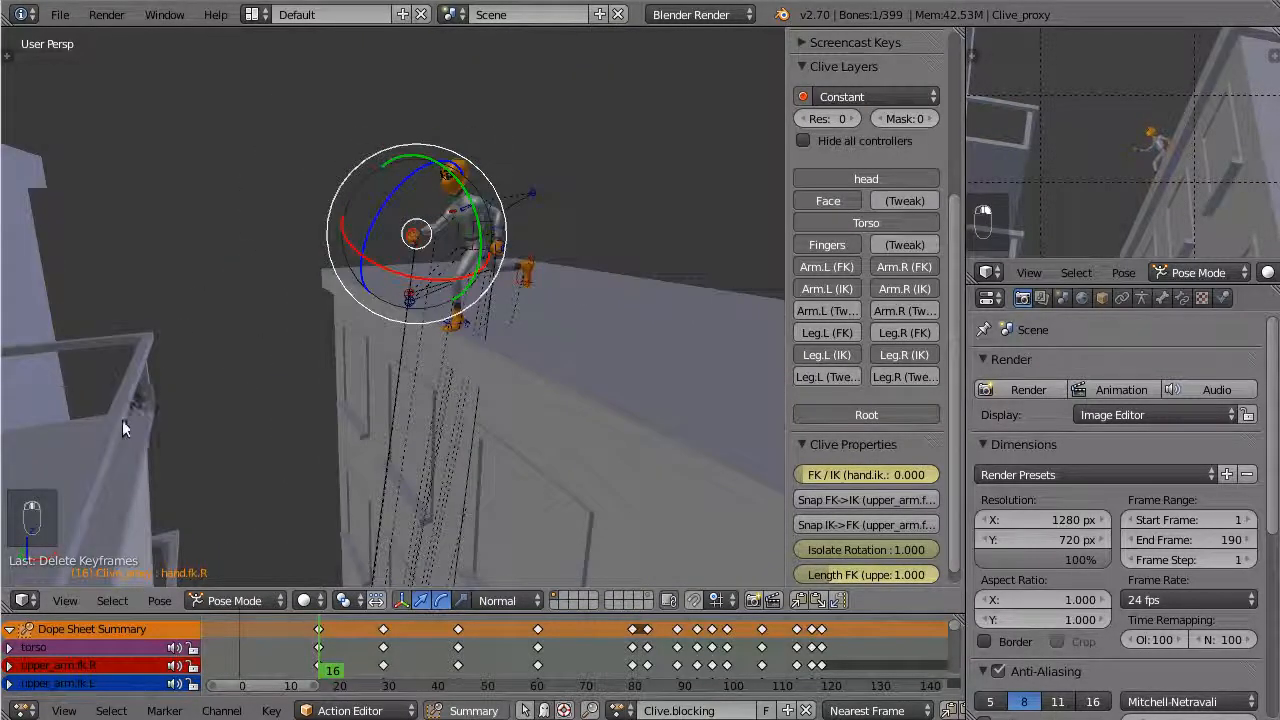
Select the left hand's FK control and examine its arm settings at frame 16
{"action": "scroll", "coordinate": [434, 444], "scroll_direction": "up", "scroll_amount": 6}
{"action": "middle_click_drag", "start_coordinate": [434, 444], "coordinate": [387, 372]}
{"action": "middle_click_drag", "start_coordinate": [430, 300], "coordinate": [466, 309], "text": "shift"}
{"action": "right_click", "coordinate": [533, 253], "text": "shift"}
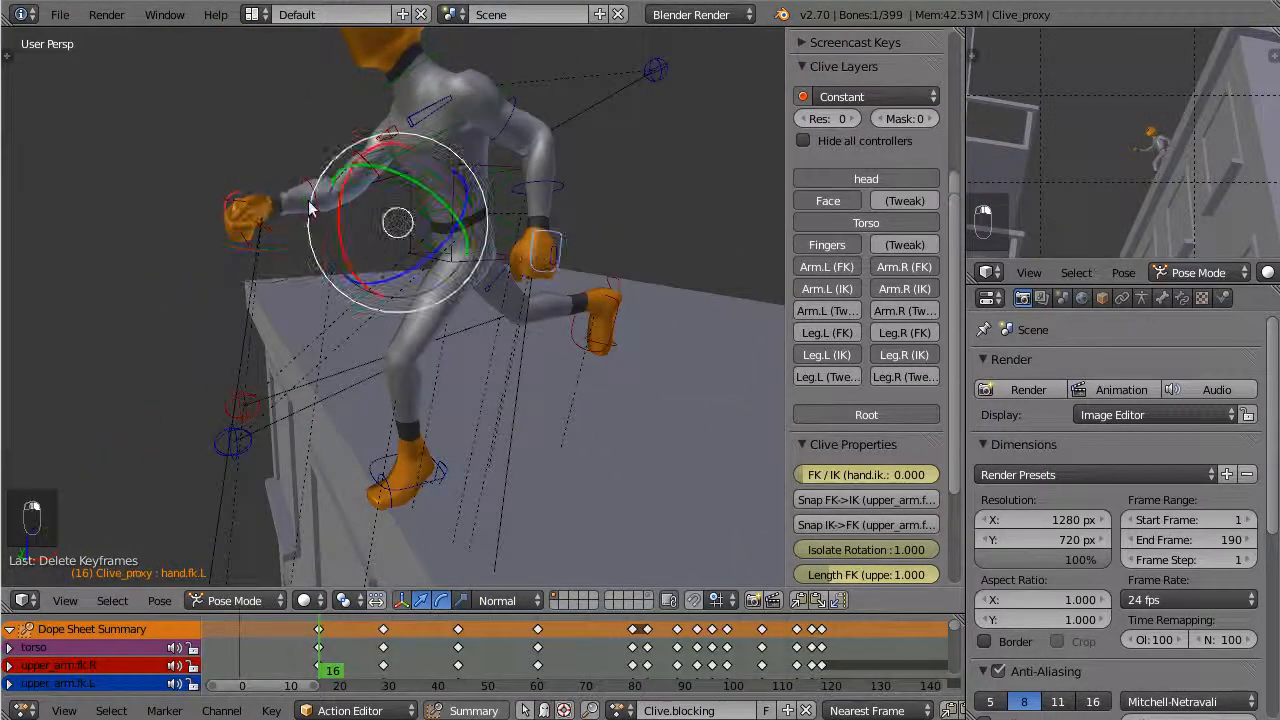
Snap the IK controls of both arms to their FK poses and insert keyframes at frame 16
{"action": "scroll", "coordinate": [515, 407], "scroll_direction": "down", "scroll_amount": 4}
{"action": "middle_click_drag", "start_coordinate": [515, 416], "coordinate": [795, 467]}
{"action": "left_click", "coordinate": [862, 526]}
{"action": "scroll", "coordinate": [862, 520], "scroll_direction": "down", "scroll_amount": 4}
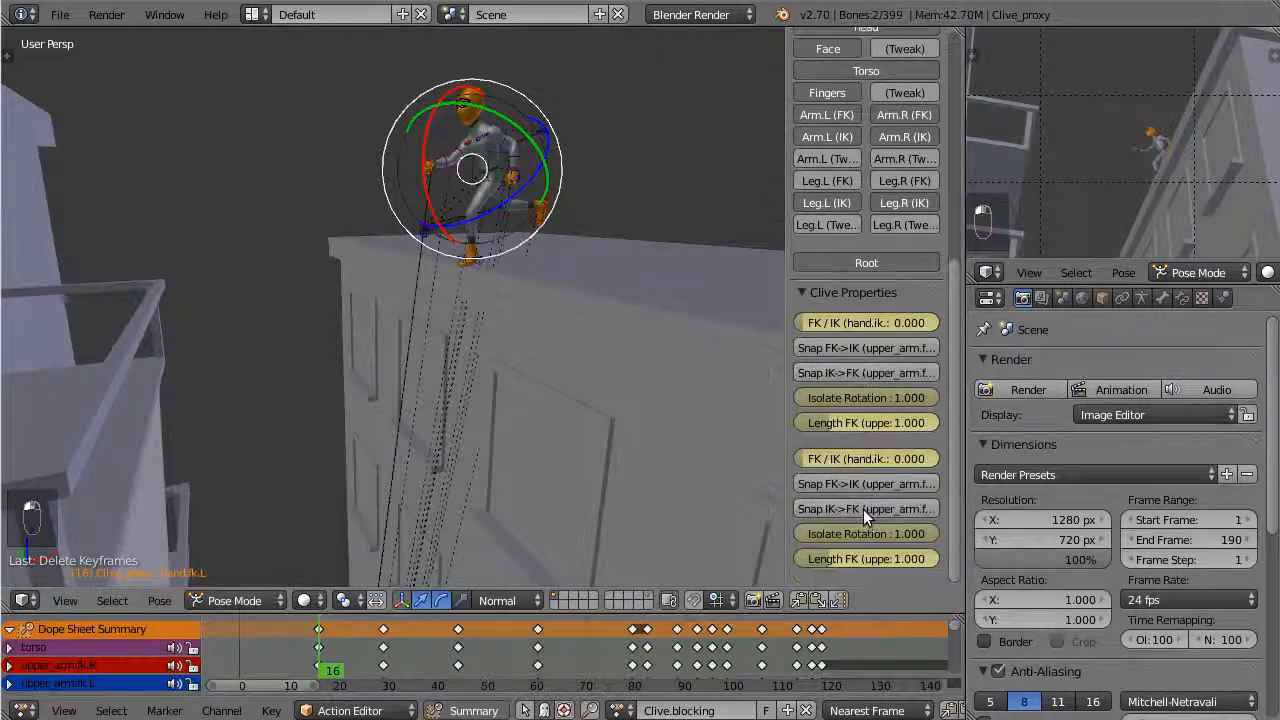
{"action": "left_click", "coordinate": [862, 510]}
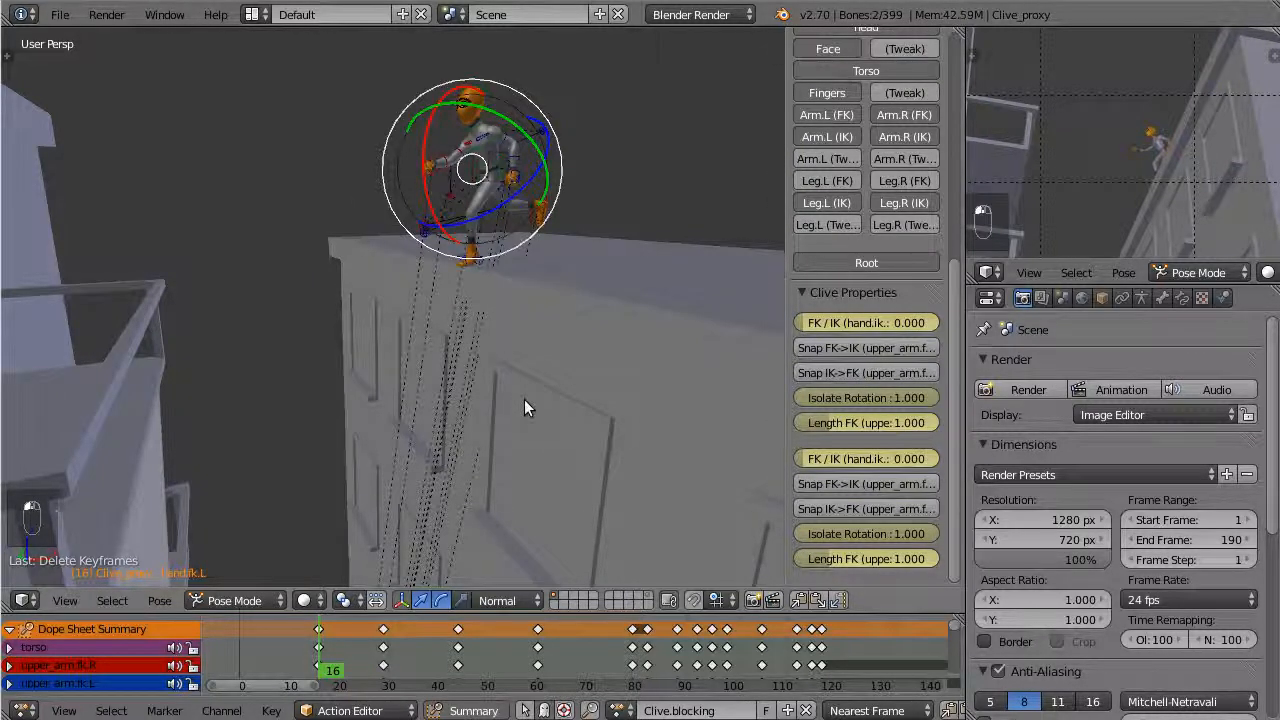
{"action": "key", "text": "i"}
{"action": "left_click", "coordinate": [521, 408]}
Snap the FK controls of both arms to their IK poses and insert keyframes at frame 29
{"action": "left_click", "coordinate": [384, 631]}
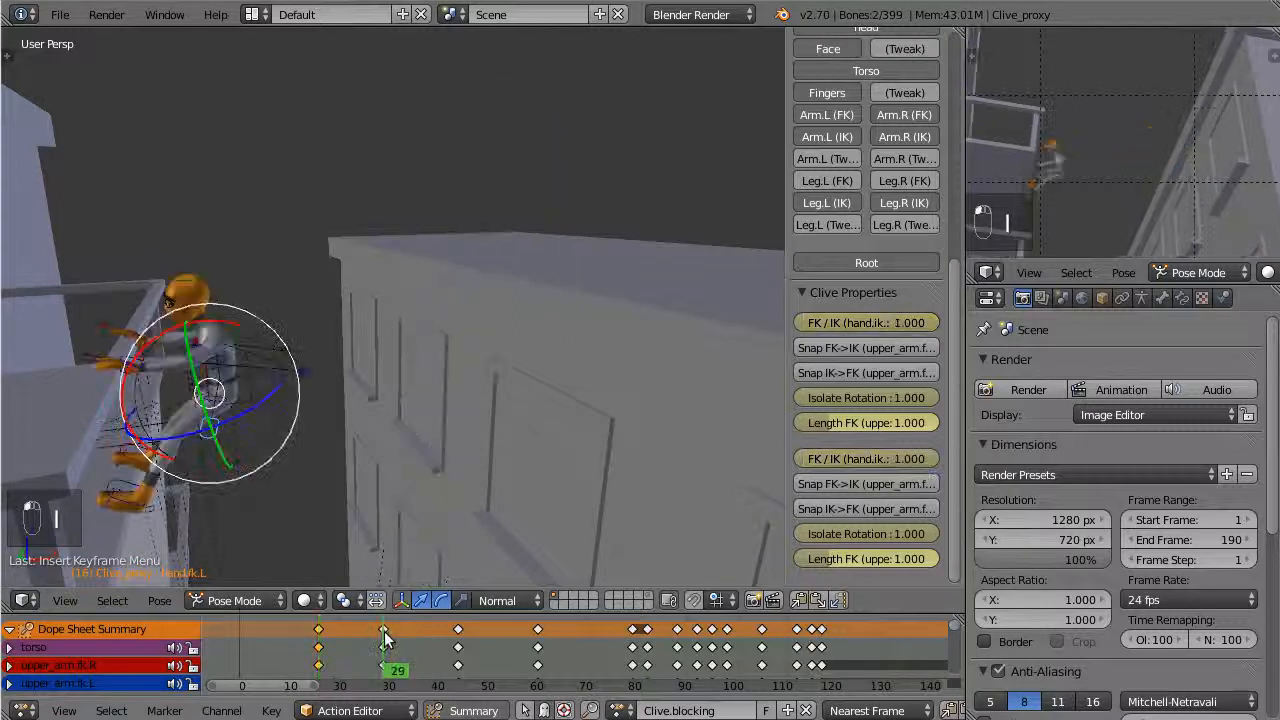
{"action": "left_click", "coordinate": [869, 348]}
{"action": "left_click", "coordinate": [878, 483]}
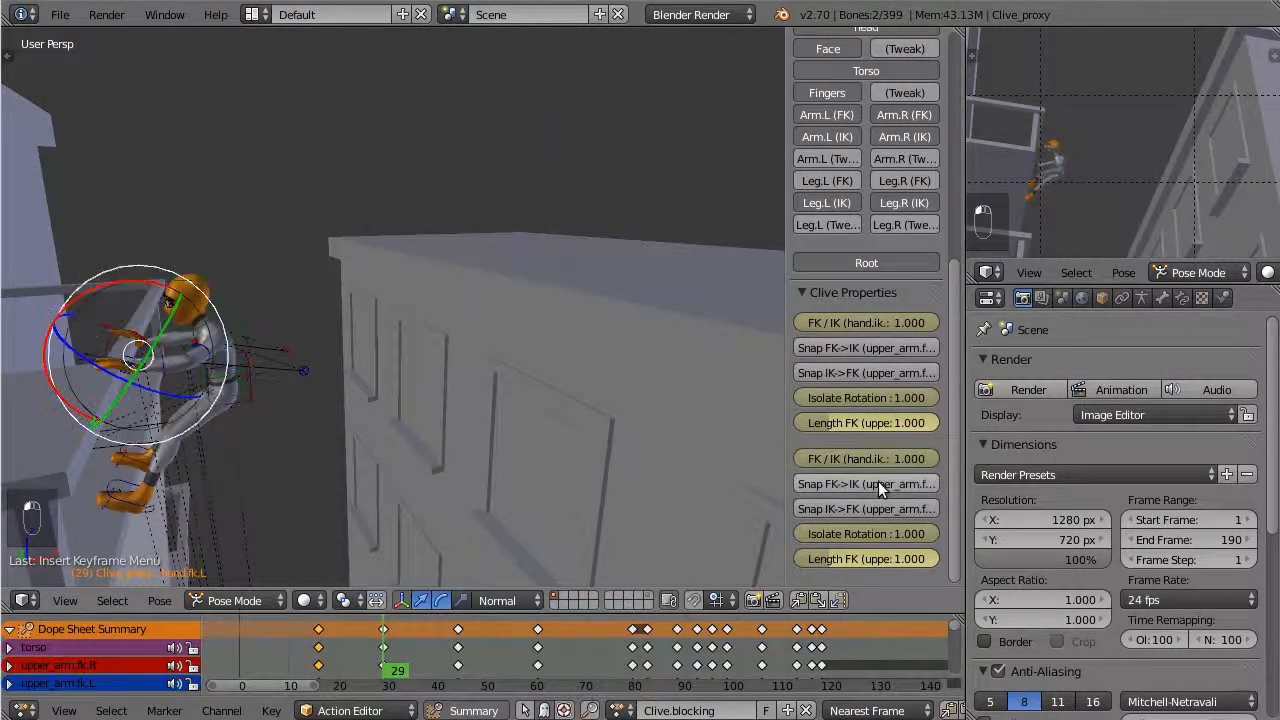
{"action": "key", "text": "i"}
{"action": "left_click", "coordinate": [412, 399]}
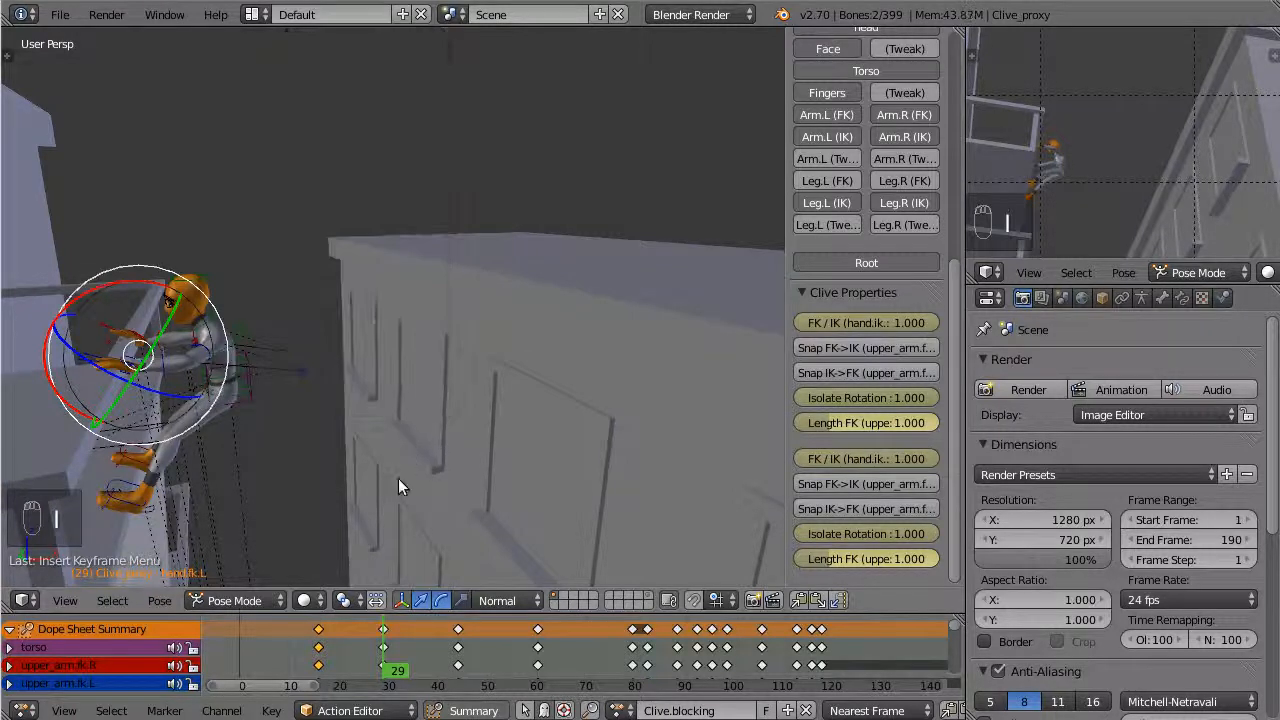
Create a breakdown pose for all controls at frame 22 and check it in the front orthographic view
{"action": "left_click", "coordinate": [349, 638]}
{"action": "key", "text": "a"}
{"action": "key", "text": "a"}
{"action": "key", "text": "a"}
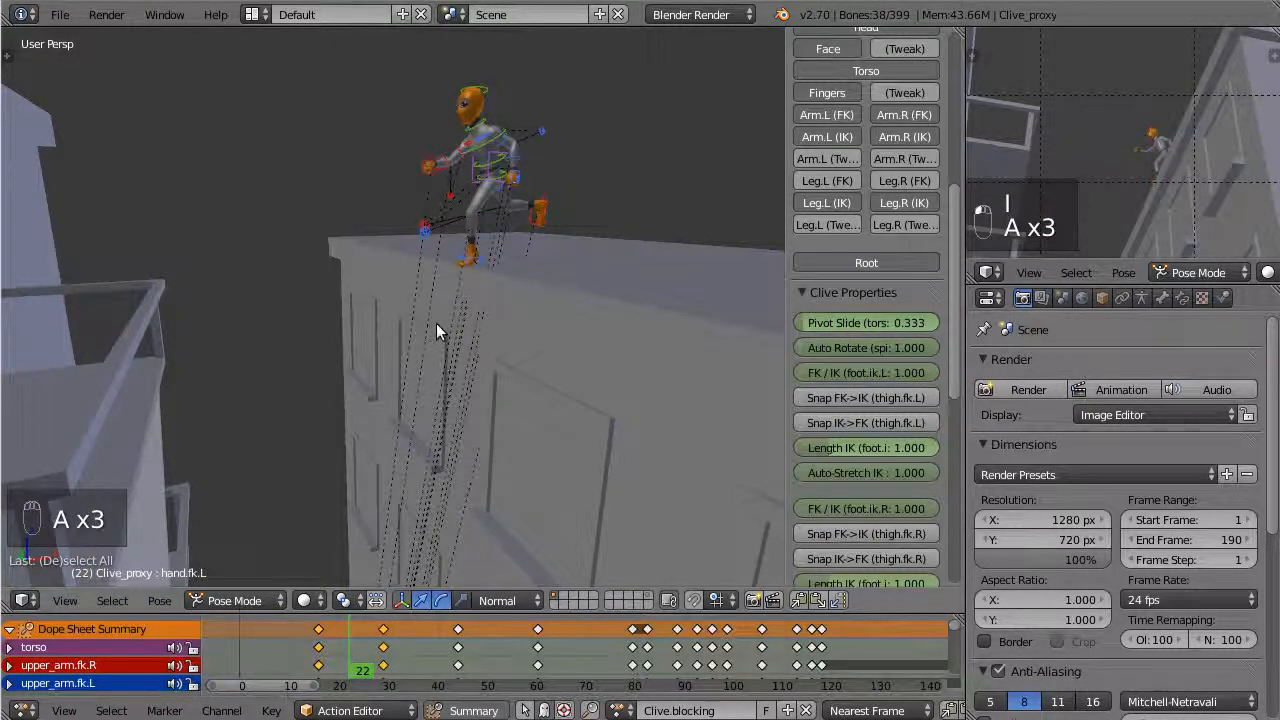
{"action": "key", "text": "shift+e"}
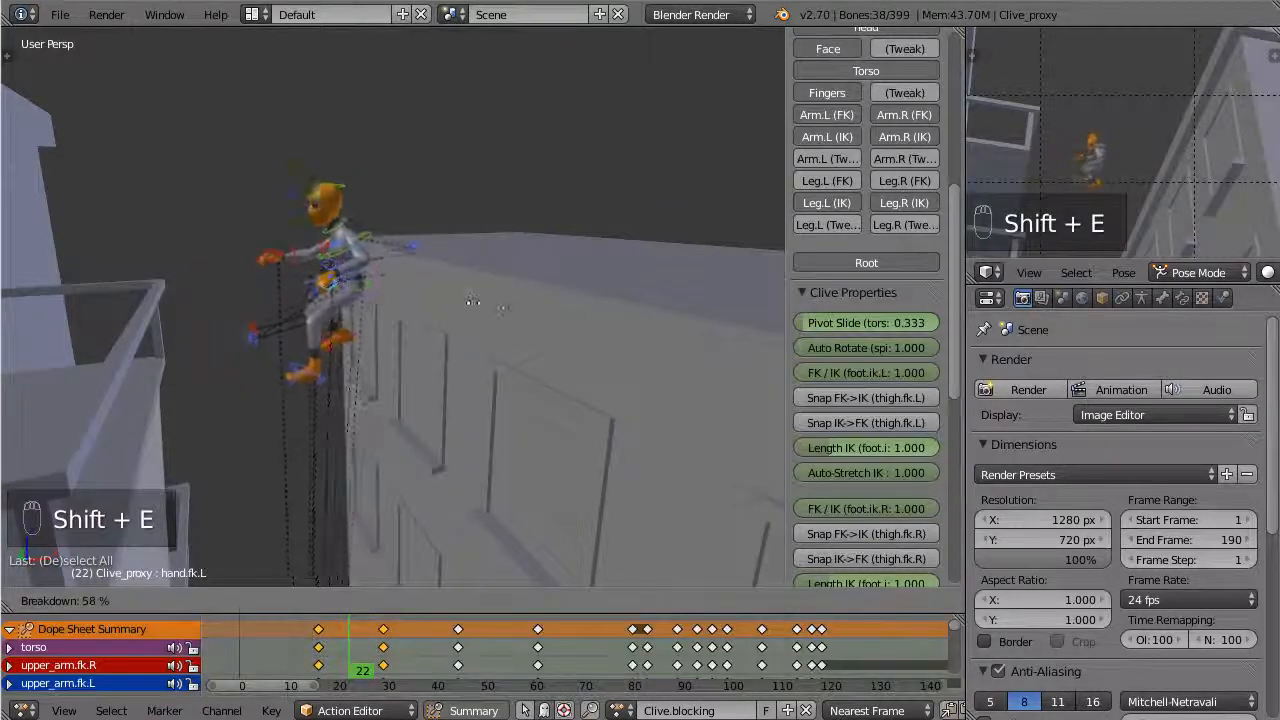
{"action": "left_click", "coordinate": [523, 297]}
{"action": "middle_click_drag", "start_coordinate": [523, 297], "coordinate": [401, 263]}
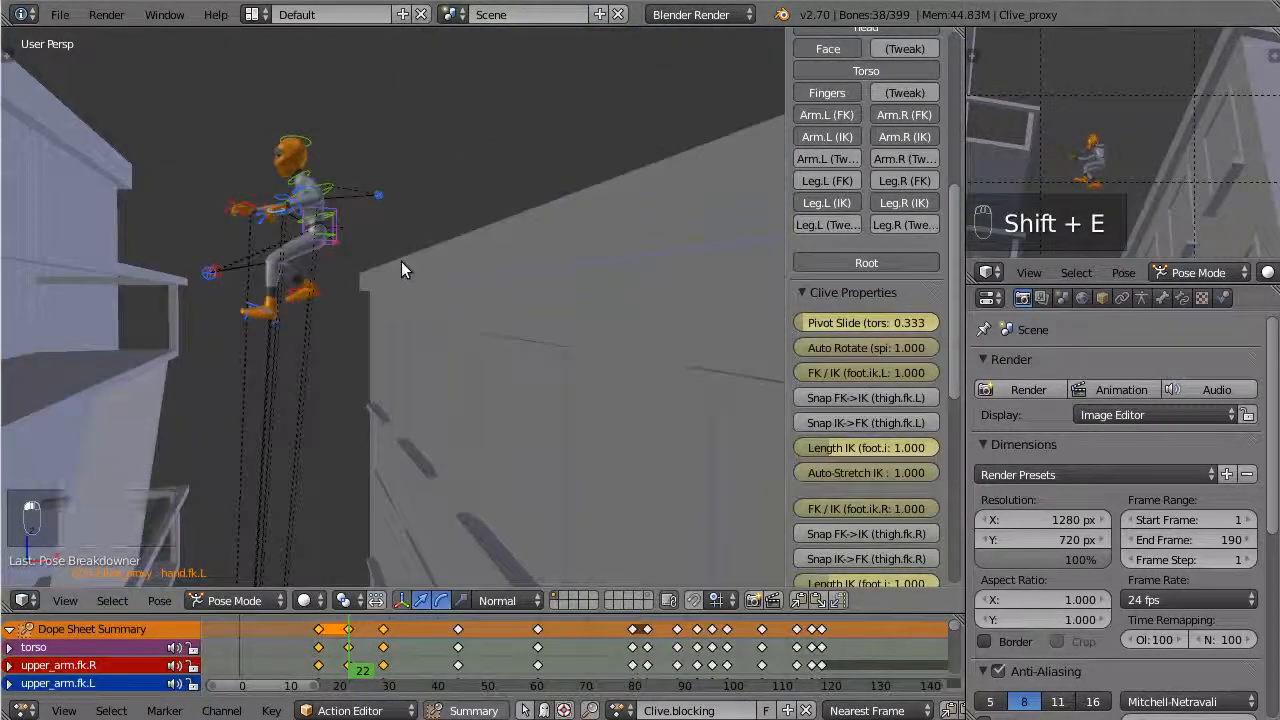
{"action": "key", "text": "KP_1"}
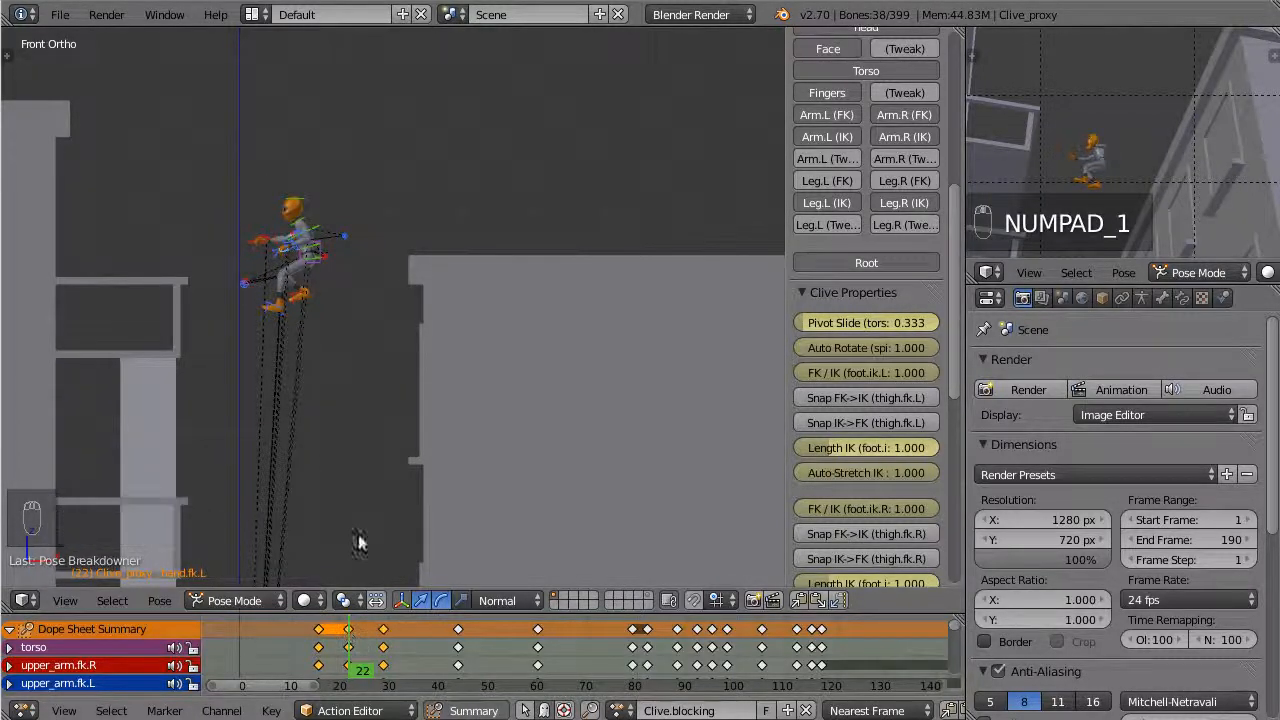
{"action": "scroll", "coordinate": [305, 393], "scroll_direction": "up", "scroll_amount": 1}
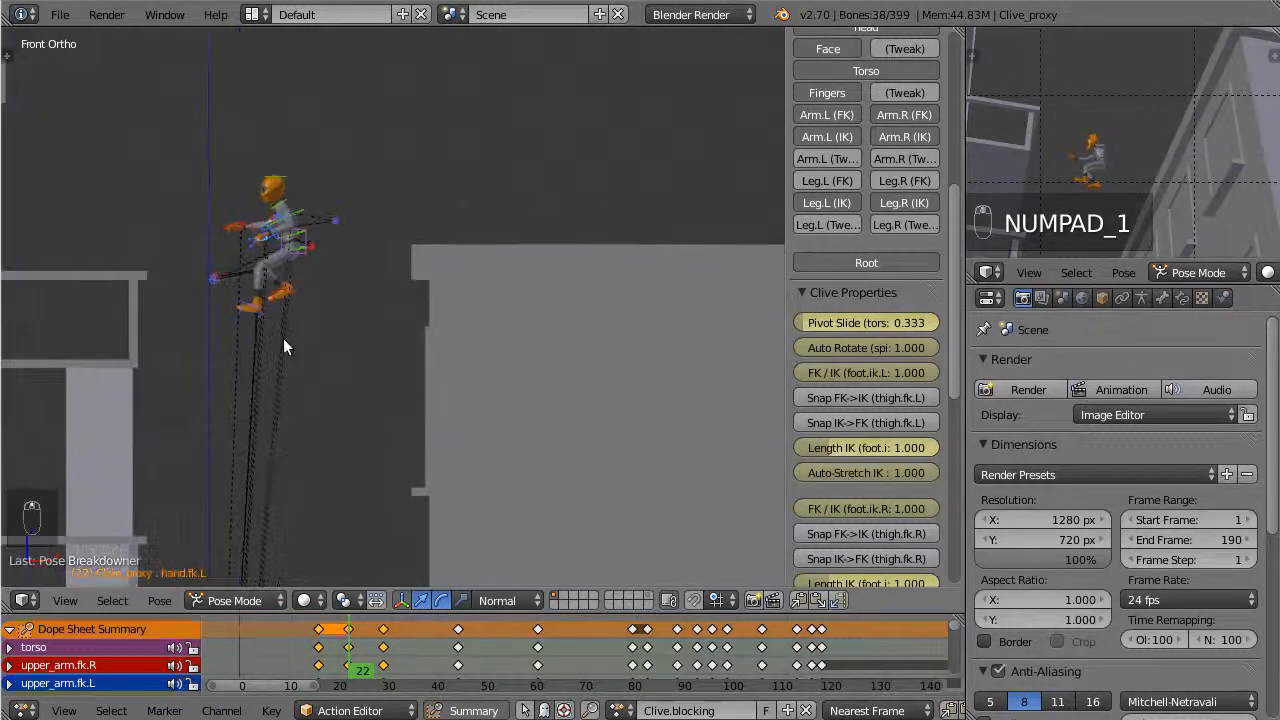
Delete the breakdown keyframes at frame 22 and scrub the animation to frame 37
{"action": "left_click", "coordinate": [347, 645]}
{"action": "key", "text": "x"}
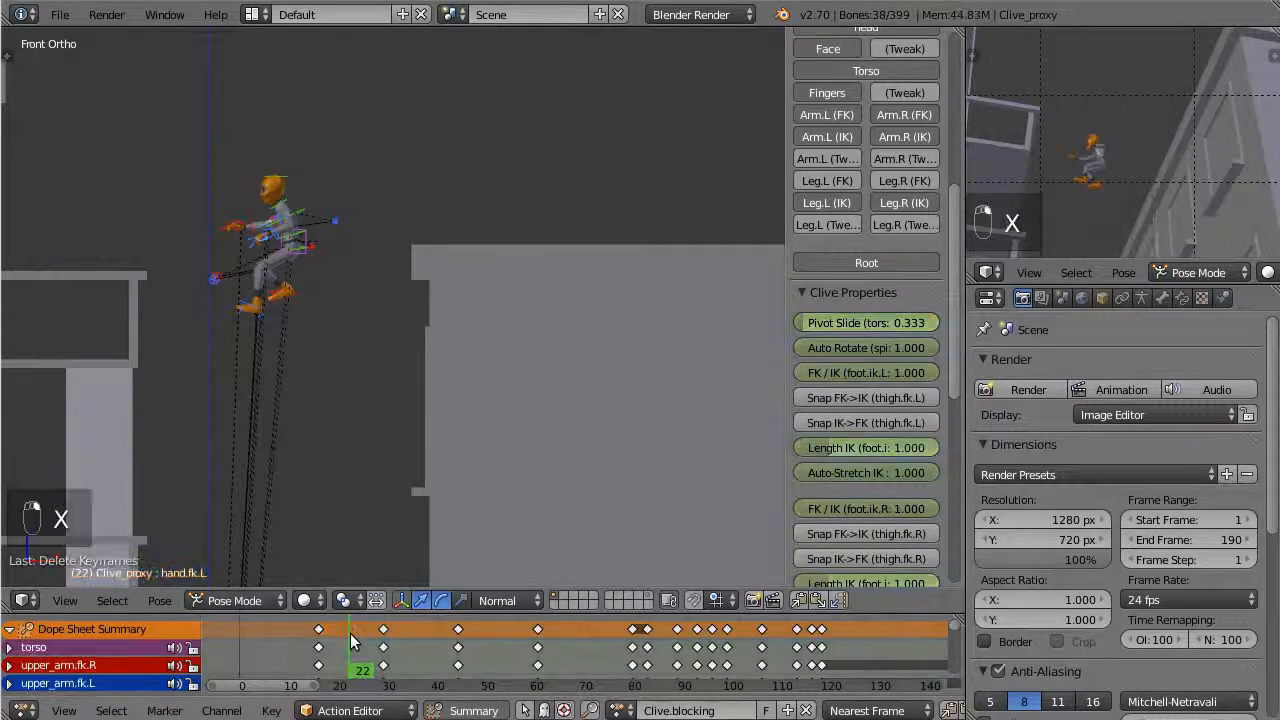
{"action": "left_click_drag", "start_coordinate": [356, 646], "coordinate": [424, 667]}
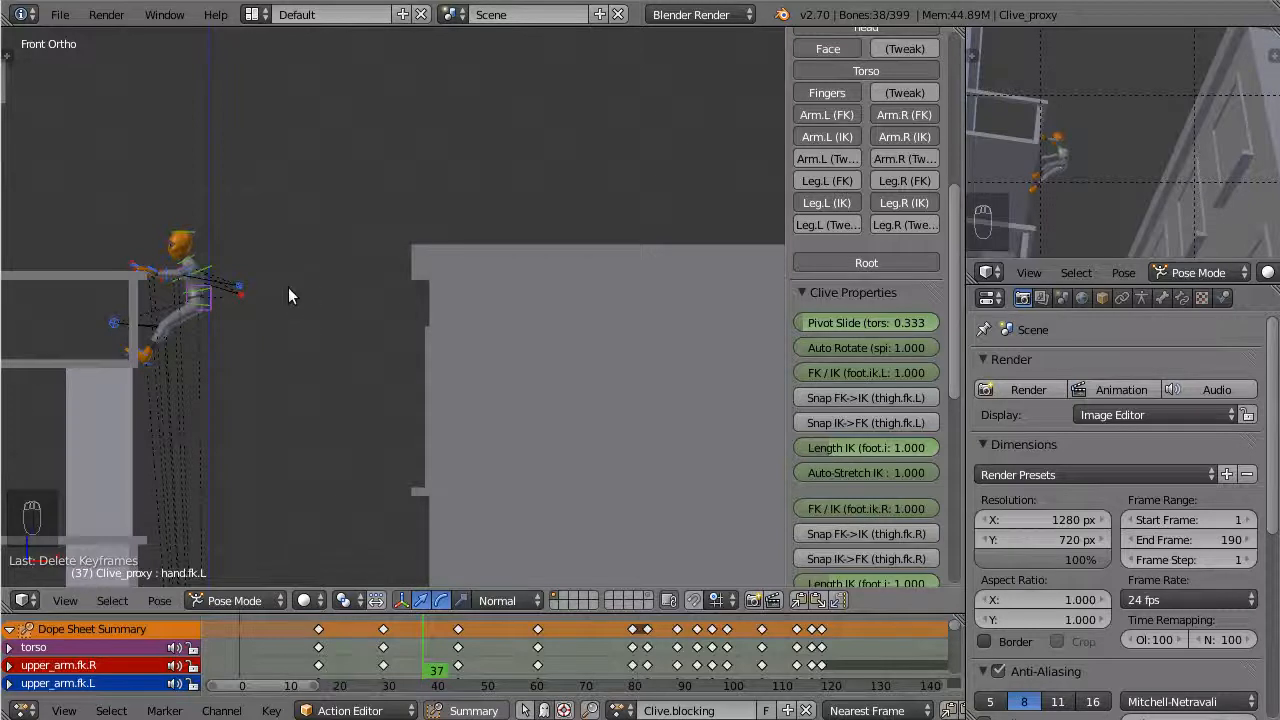
Select the left hand's FK control at frame 44 and snap the left arm's IK controls to FK
{"action": "left_click", "coordinate": [459, 641]}
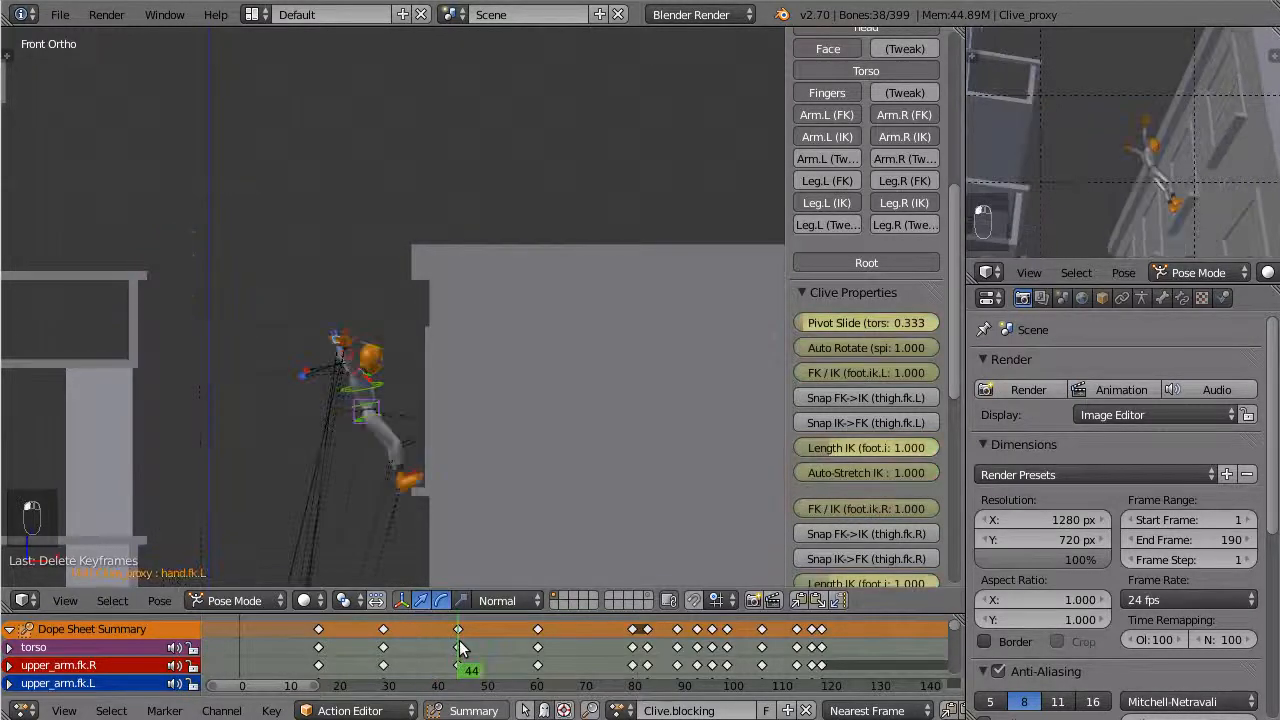
{"action": "scroll", "coordinate": [405, 492], "scroll_direction": "up", "scroll_amount": 4}
{"action": "middle_click_drag", "start_coordinate": [406, 480], "coordinate": [454, 376], "text": "shift"}
{"action": "scroll", "coordinate": [447, 378], "scroll_direction": "up", "scroll_amount": 4}
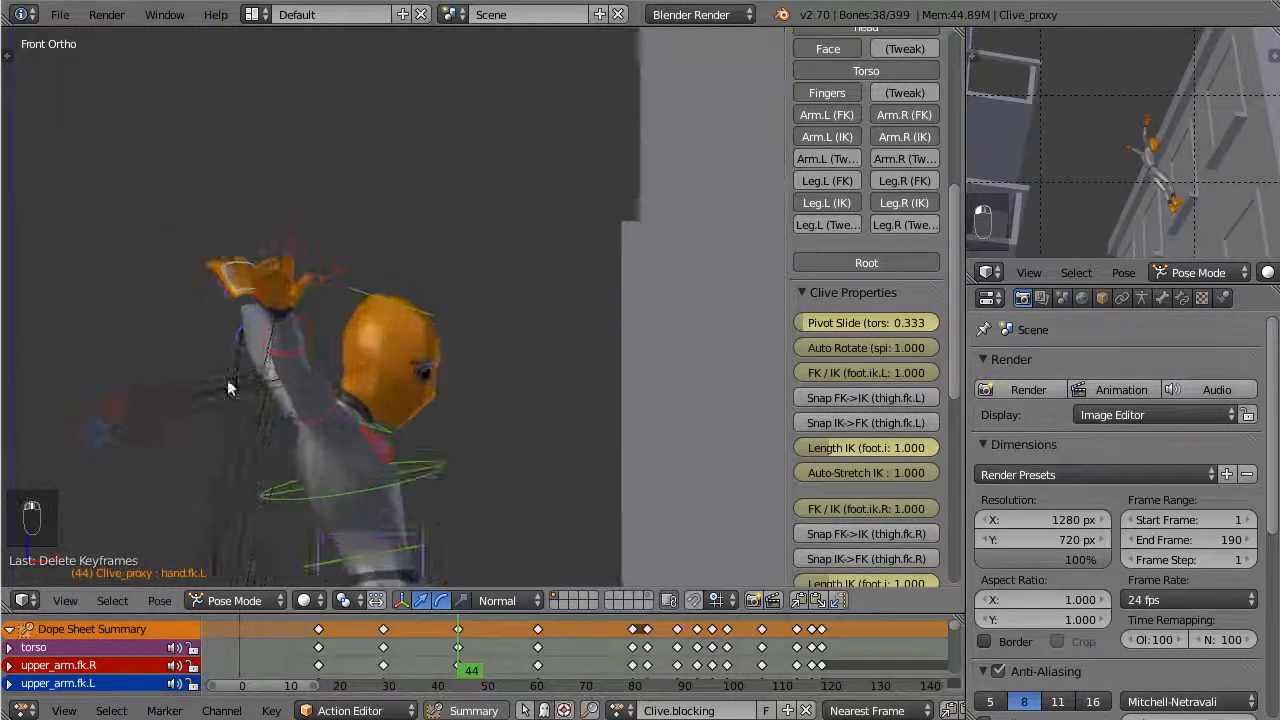
{"action": "right_click", "coordinate": [243, 294]}
{"action": "right_click", "coordinate": [246, 294]}
{"action": "scroll", "coordinate": [861, 298], "scroll_direction": "up", "scroll_amount": 2}
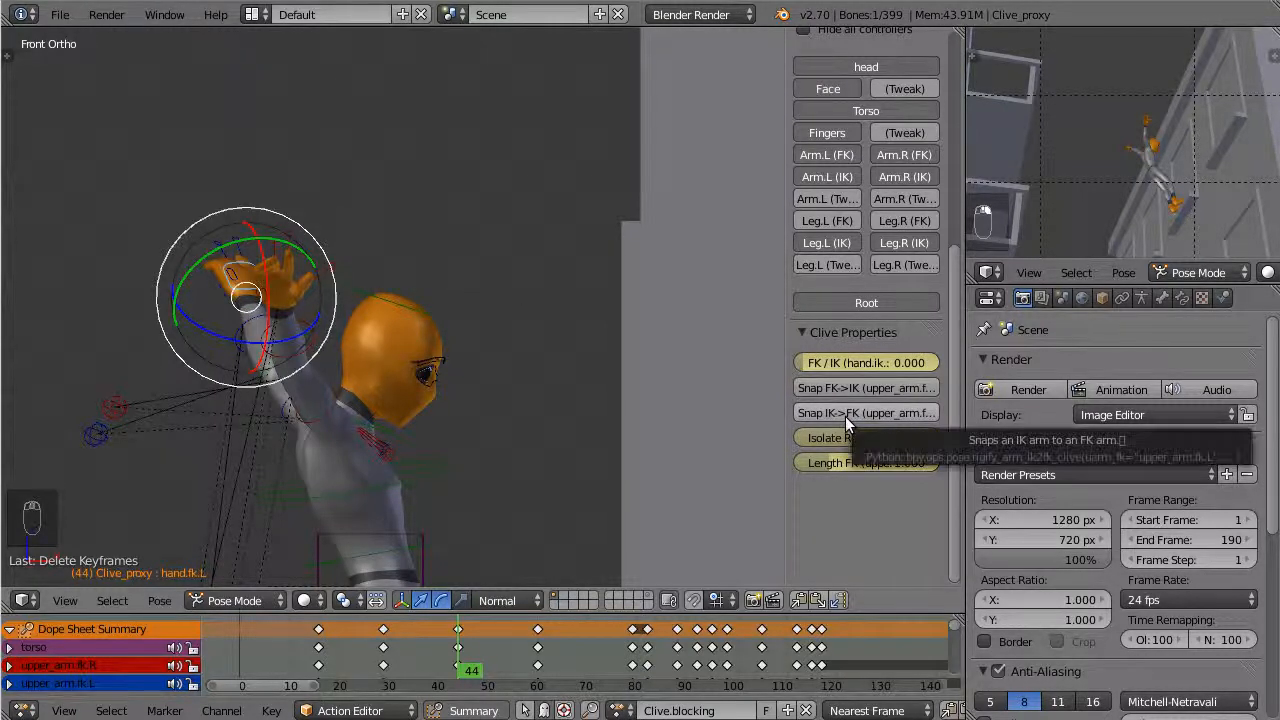
{"action": "left_click", "coordinate": [845, 415]}
Snap the right arm's IK controls to FK, select every control and insert keyframes at frame 44
{"action": "key", "text": "z"}
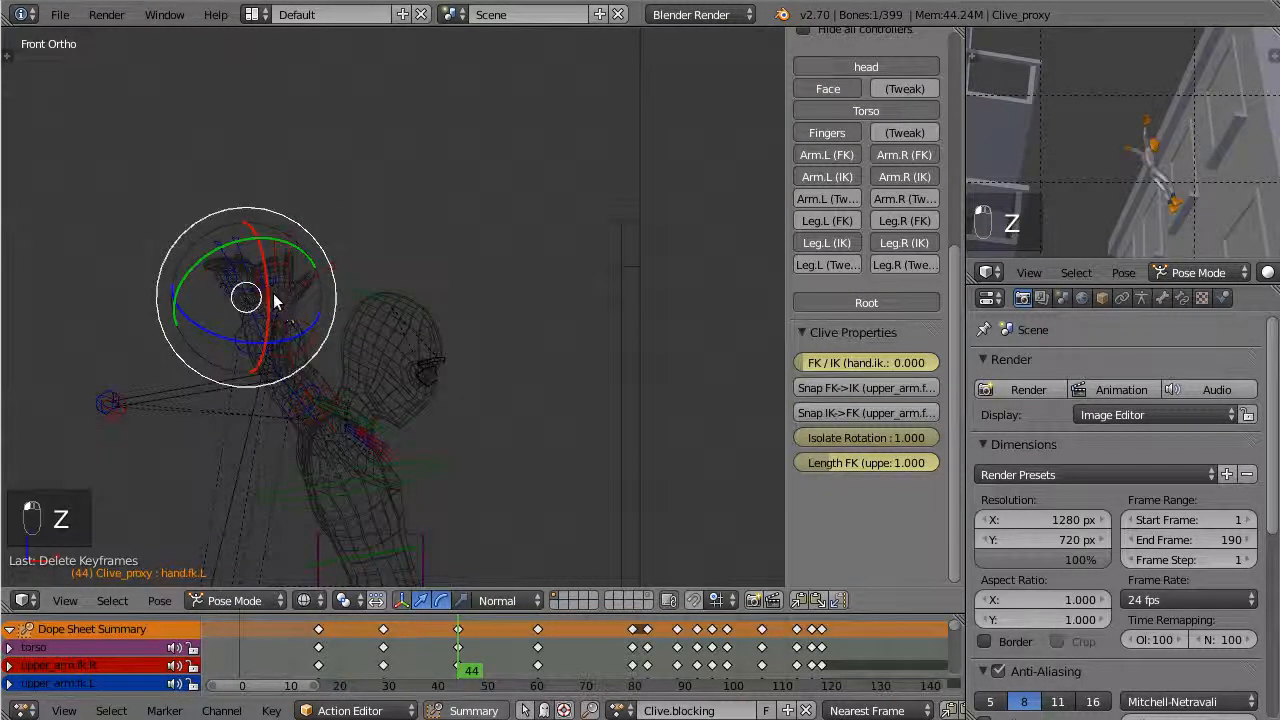
{"action": "right_click", "coordinate": [277, 299]}
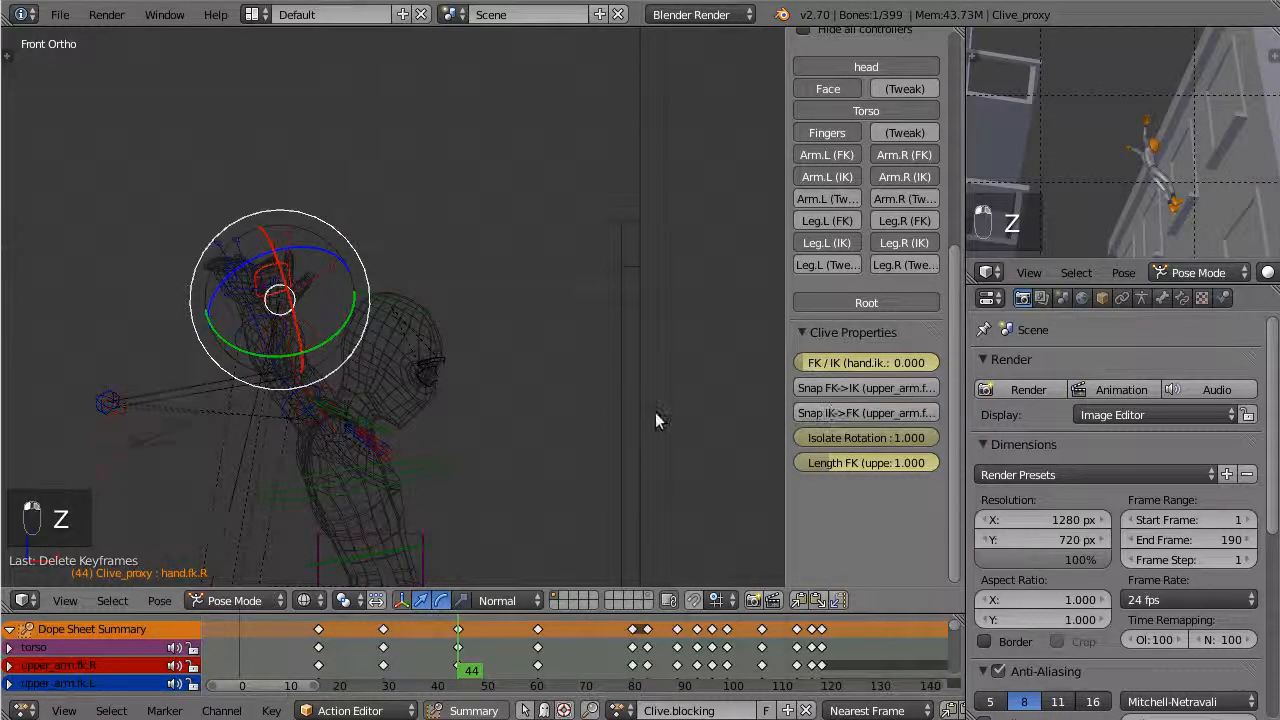
{"action": "key", "text": "z"}
{"action": "key", "text": "z"}
{"action": "key", "text": "z"}
{"action": "key", "text": "z"}
{"action": "key", "text": "a"}
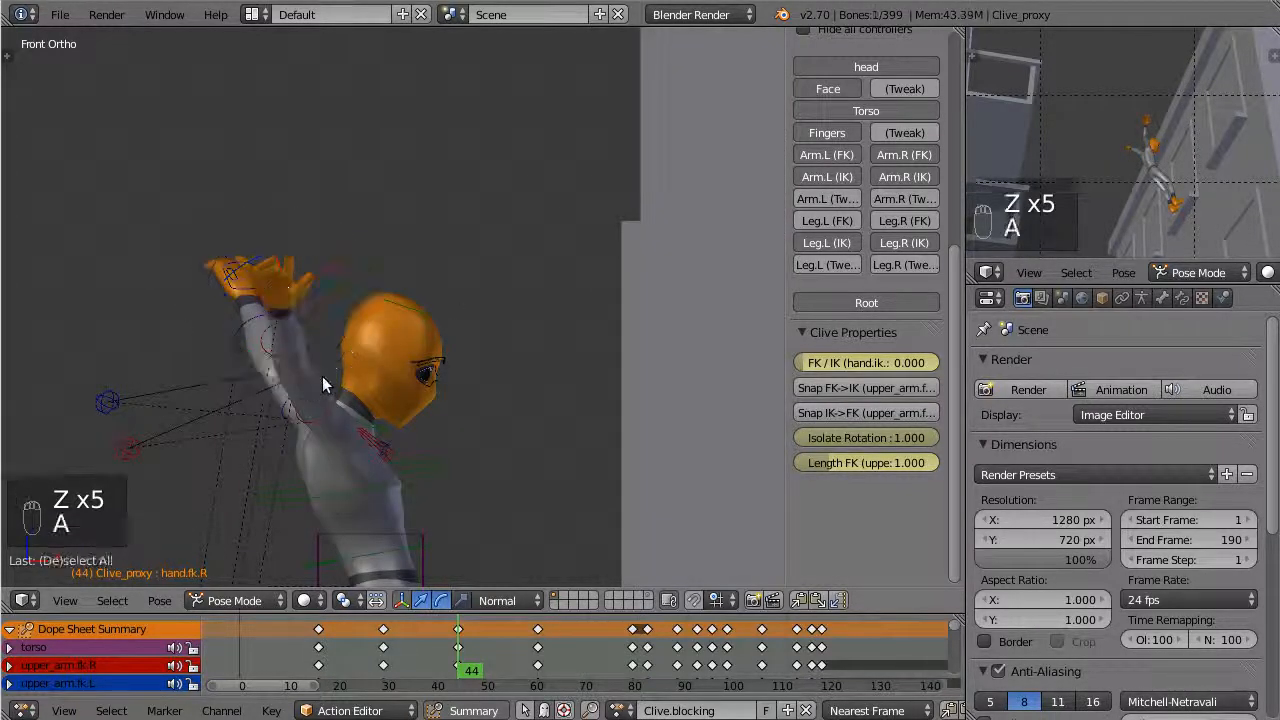
{"action": "key", "text": "a"}
{"action": "key", "text": "i"}
{"action": "left_click", "coordinate": [316, 378]}
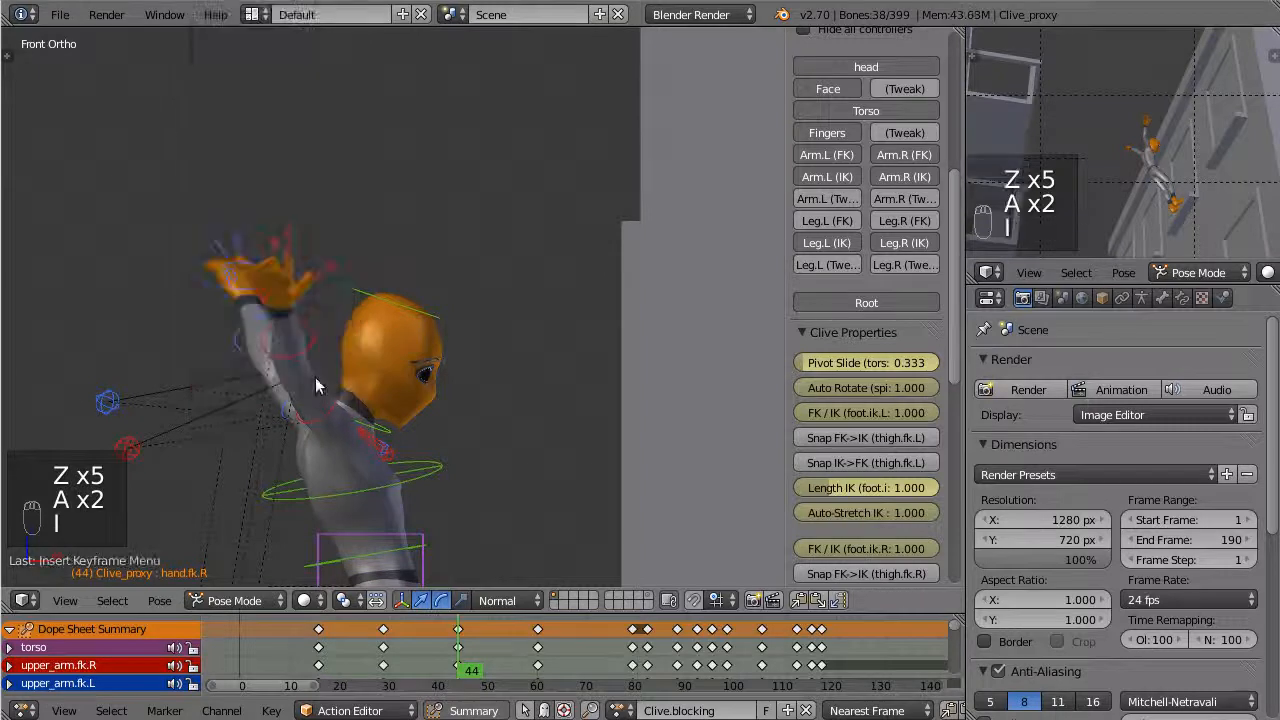
Try a breakdown pose for all controls at frame 36, between the poses at frames 29 and 44
{"action": "scroll", "coordinate": [314, 393], "scroll_direction": "down", "scroll_amount": 5}
{"action": "middle_click_drag", "start_coordinate": [314, 393], "coordinate": [460, 323], "text": "shift"}
{"action": "left_click_drag", "start_coordinate": [403, 662], "coordinate": [416, 641]}
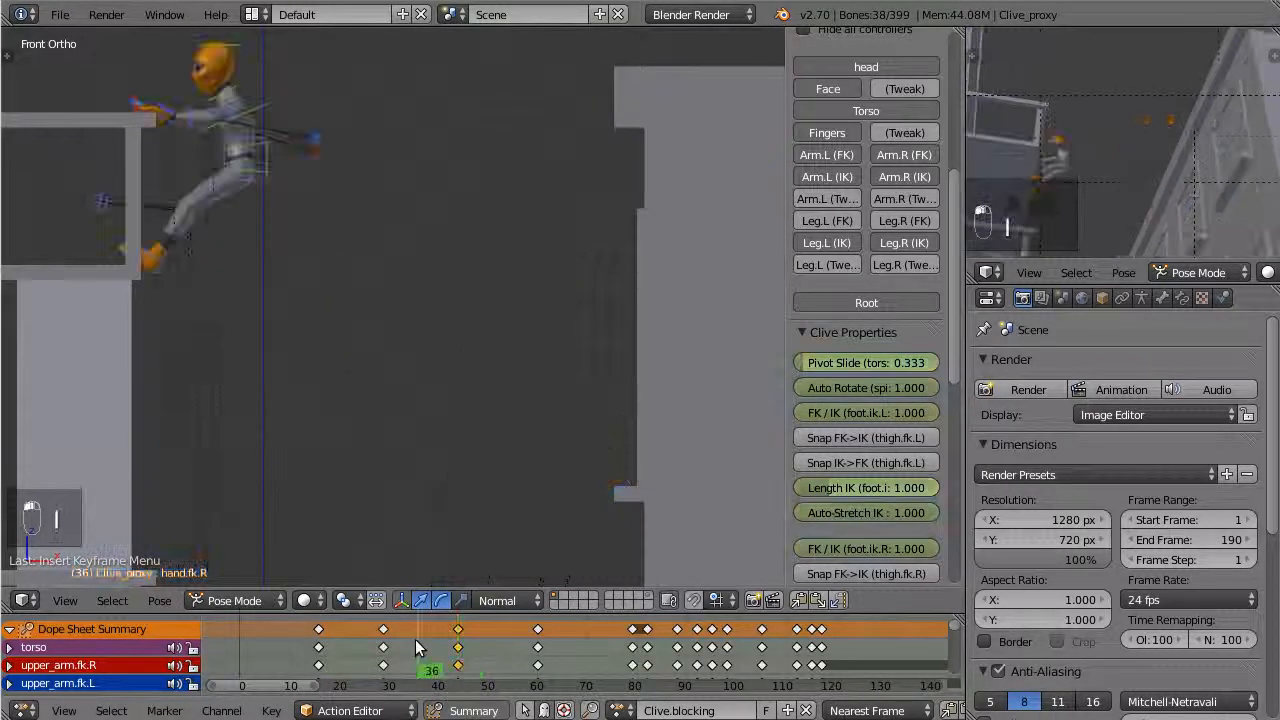
{"action": "key", "text": "a"}
{"action": "key", "text": "a"}
{"action": "key", "text": "a"}
{"action": "key", "text": "shift+e"}
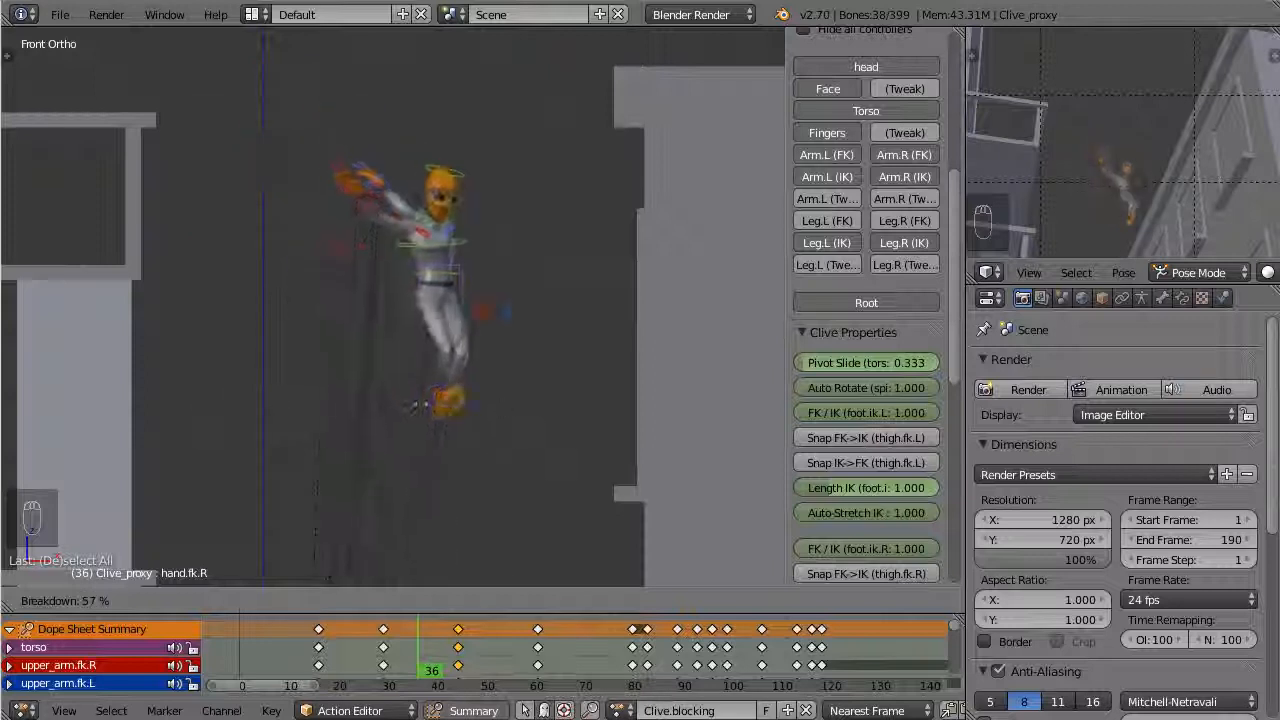
{"action": "right_click", "coordinate": [445, 397]}
Switch all keyframes out of Constant interpolation and insert keyframes for the in-between pose at frame 36
{"action": "key", "text": "a"}
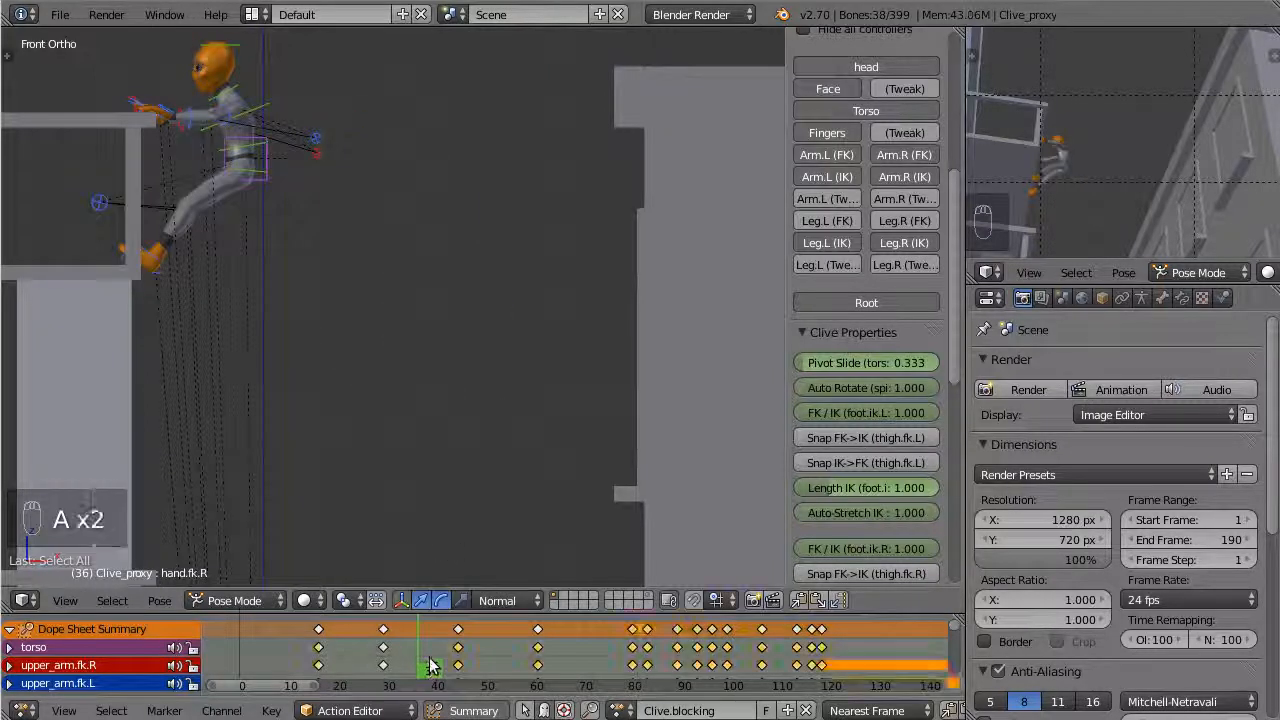
{"action": "key", "text": "t"}
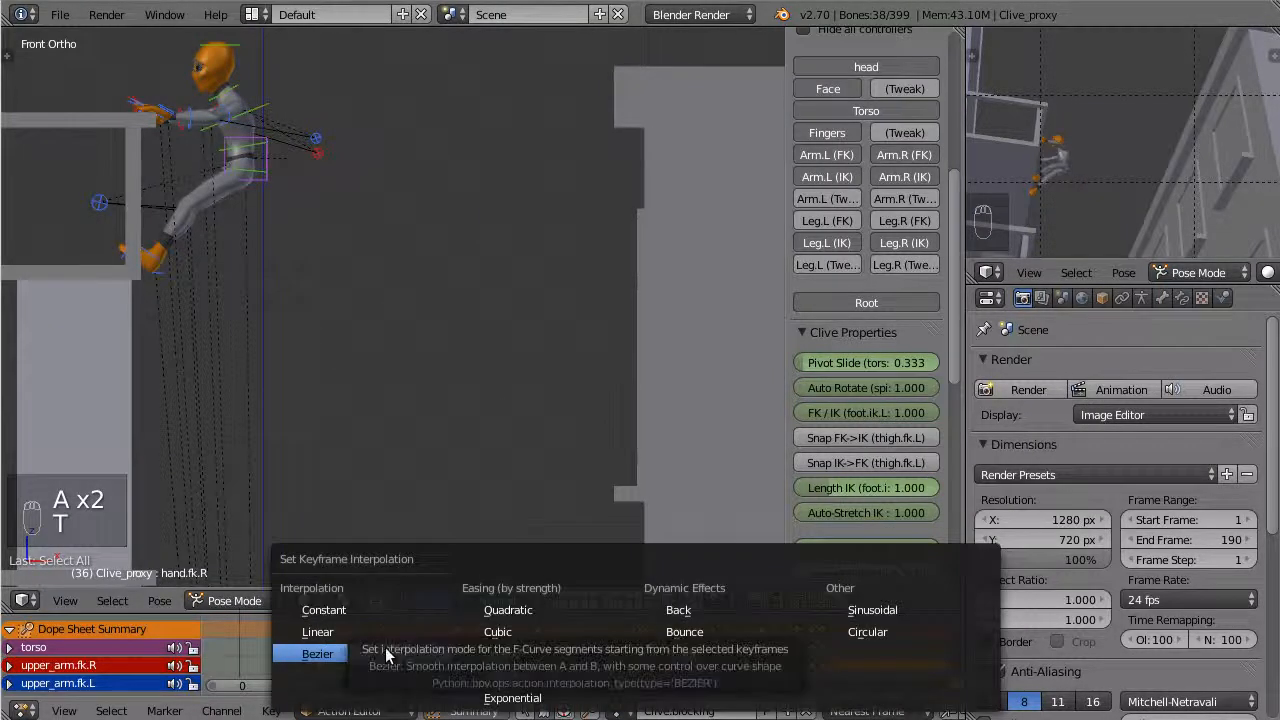
{"action": "left_click", "coordinate": [380, 635]}
{"action": "mouse_move", "coordinate": [408, 645]}
{"action": "left_mouse_down"}
{"action": "mouse_move", "coordinate": [423, 645]}
{"action": "mouse_move", "coordinate": [380, 645]}
{"action": "mouse_move", "coordinate": [450, 638]}
{"action": "mouse_move", "coordinate": [420, 645]}
{"action": "left_mouse_up"}
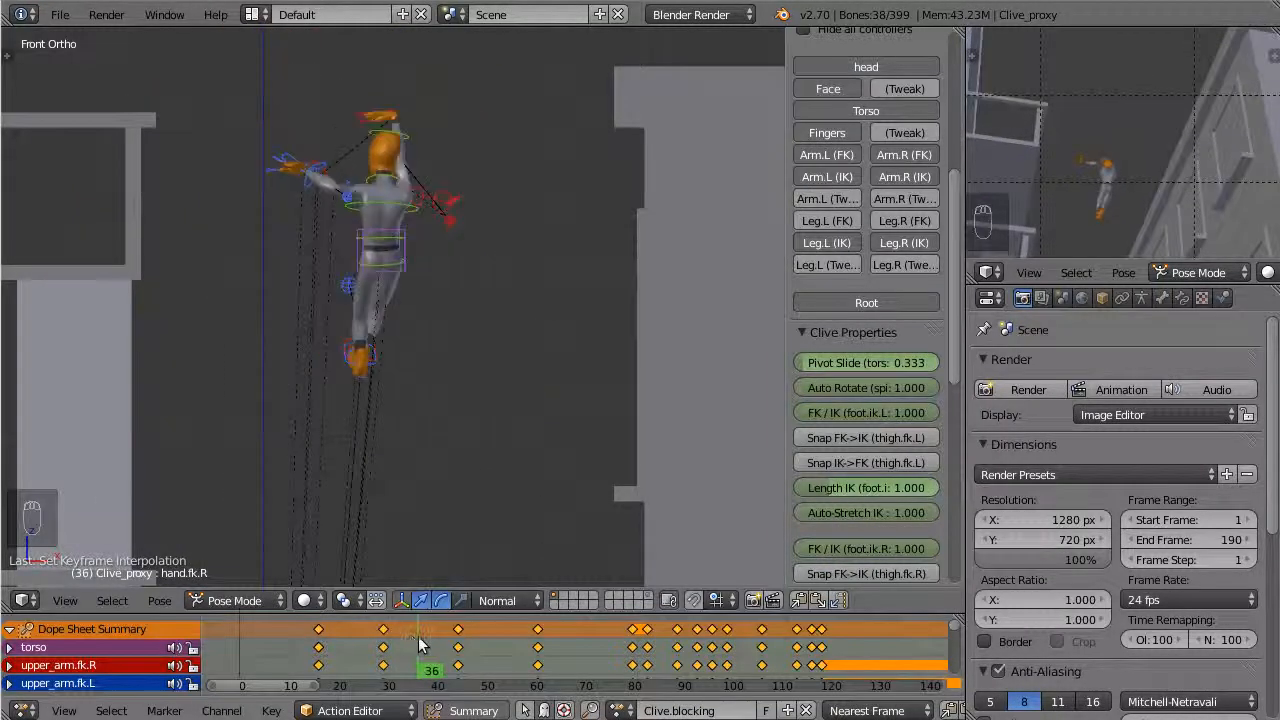
{"action": "key", "text": "i"}
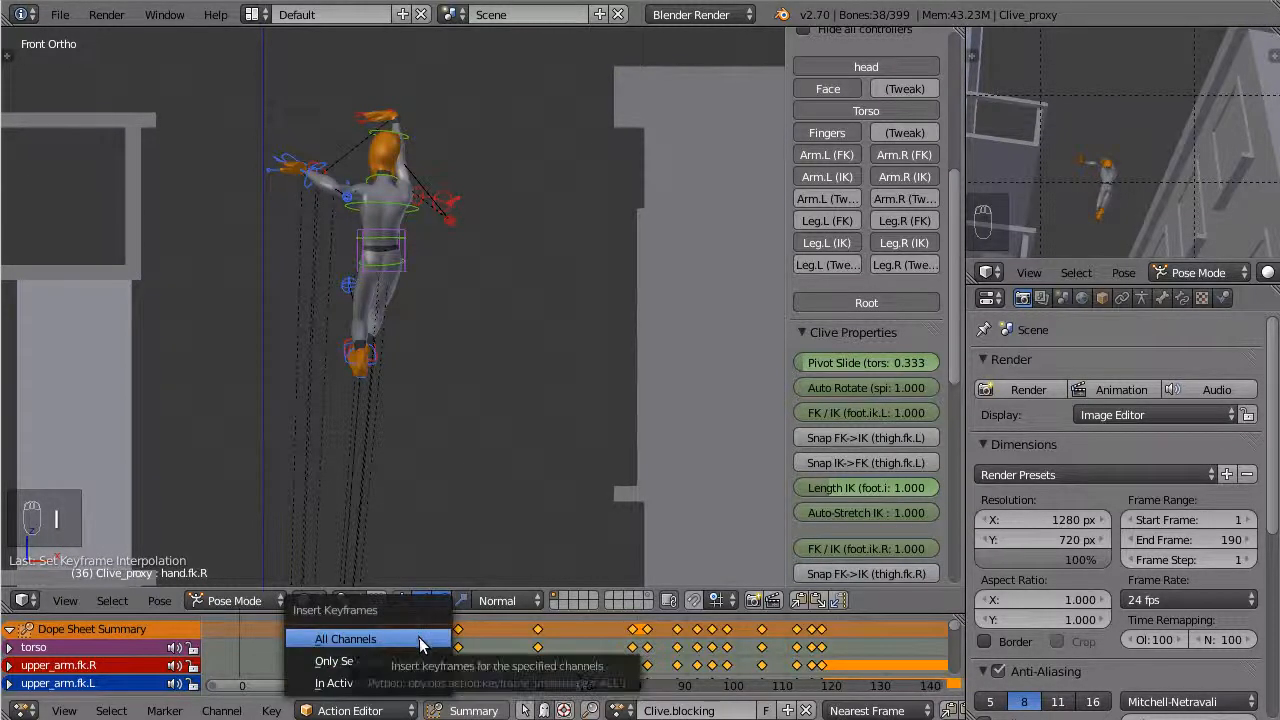
{"action": "left_click", "coordinate": [422, 656]}
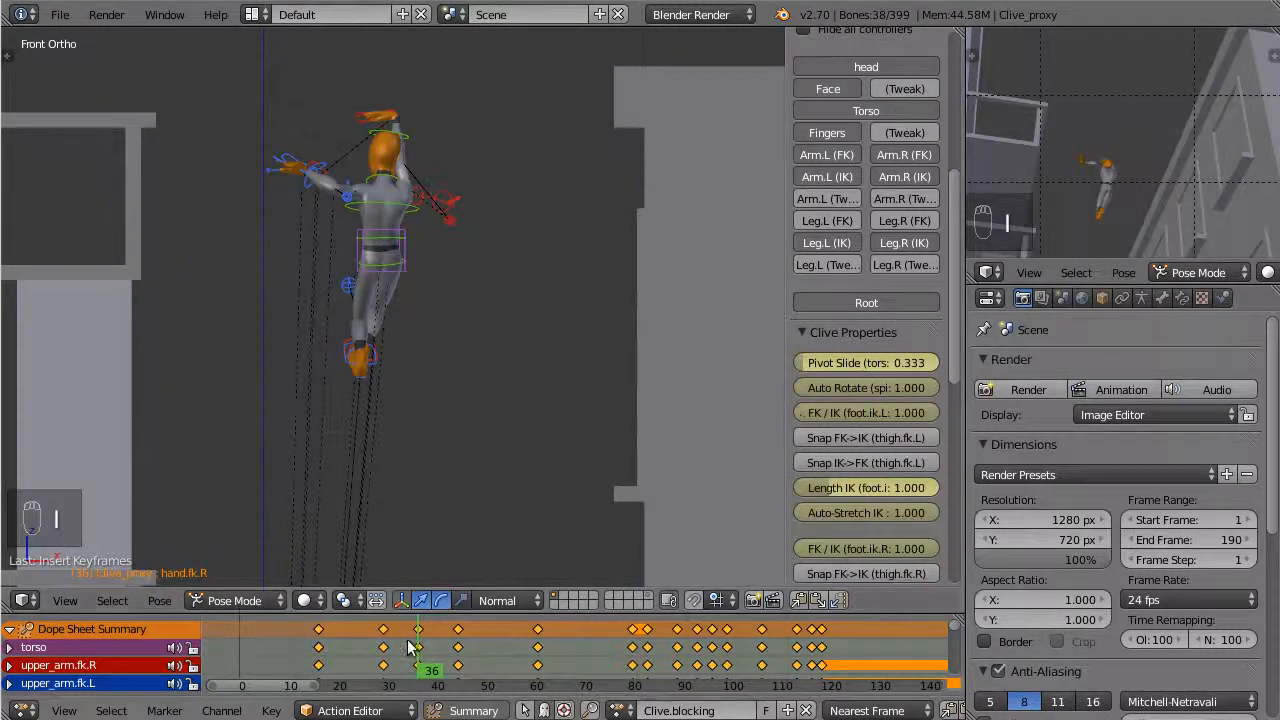
Set all keyframes to Constant interpolation and scrub between frames 30 and 36
{"action": "key", "text": "t"}
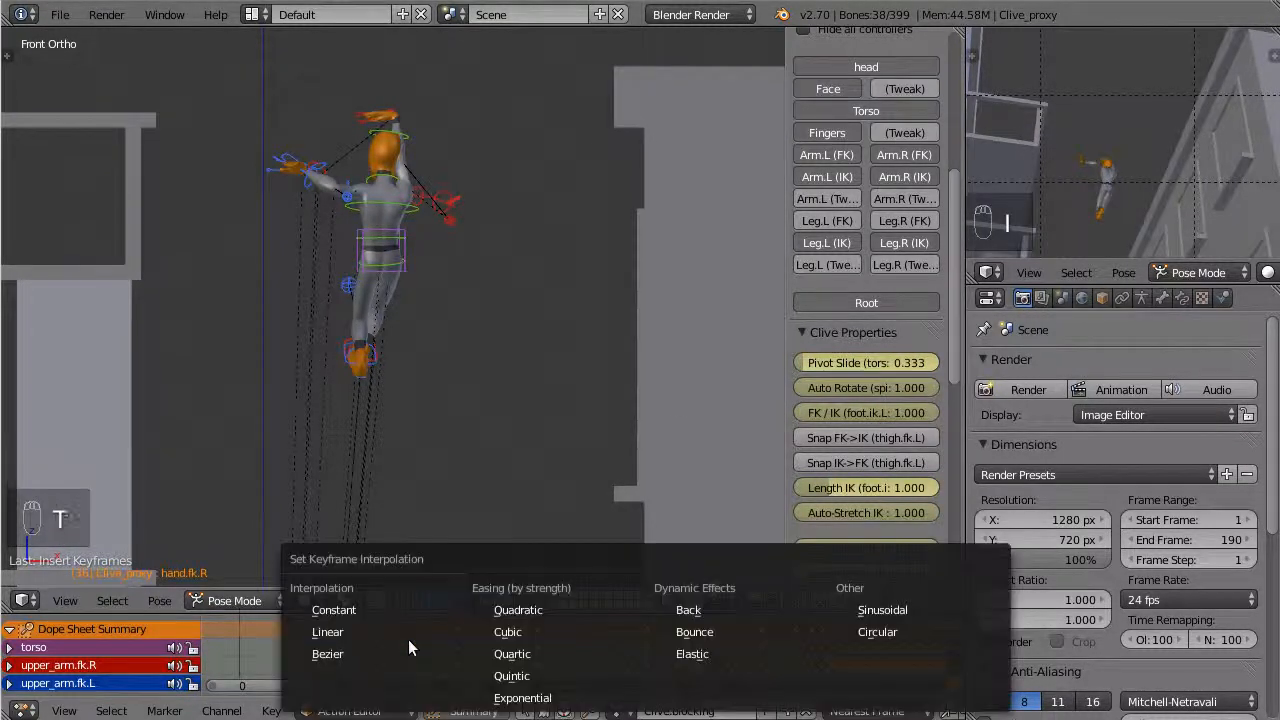
{"action": "left_click", "coordinate": [365, 610]}
{"action": "mouse_move", "coordinate": [410, 639]}
{"action": "left_mouse_down"}
{"action": "mouse_move", "coordinate": [396, 643]}
{"action": "mouse_move", "coordinate": [445, 645]}
{"action": "mouse_move", "coordinate": [380, 650]}
{"action": "mouse_move", "coordinate": [420, 648]}
{"action": "left_mouse_up"}
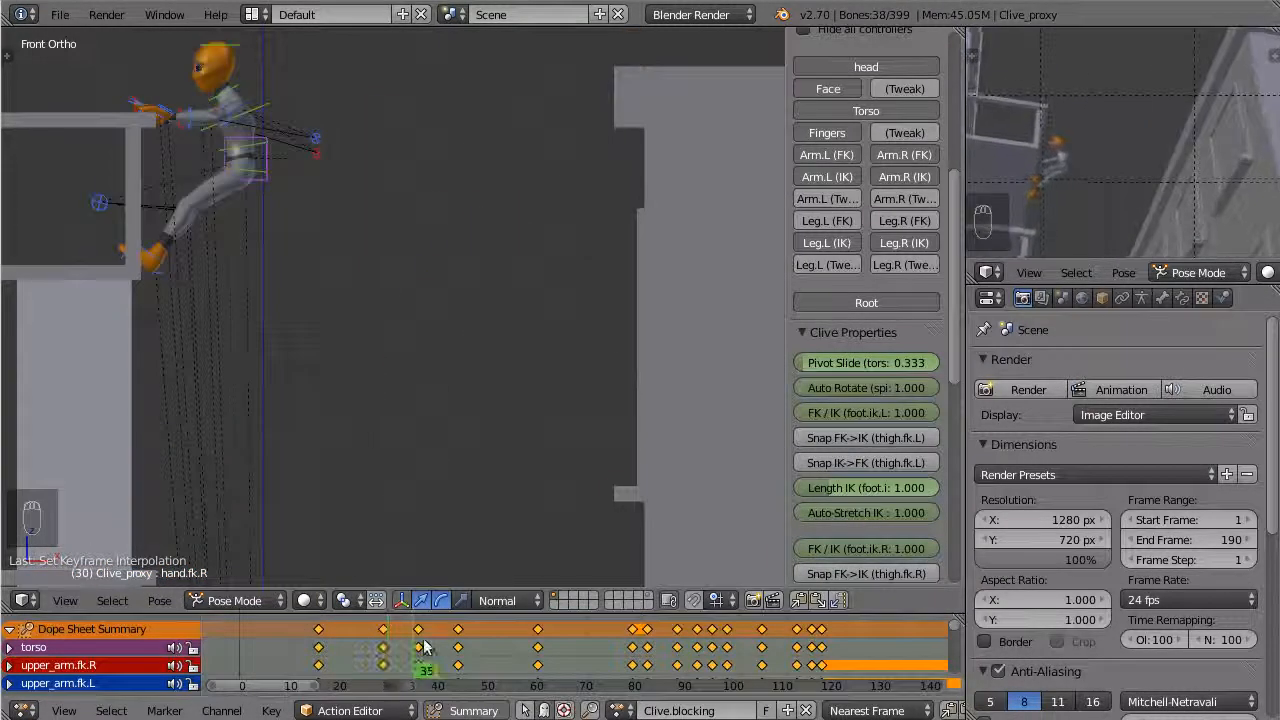
Delete the in-between keyframes at frame 36
{"action": "right_click", "coordinate": [420, 630]}
{"action": "key", "text": "x"}
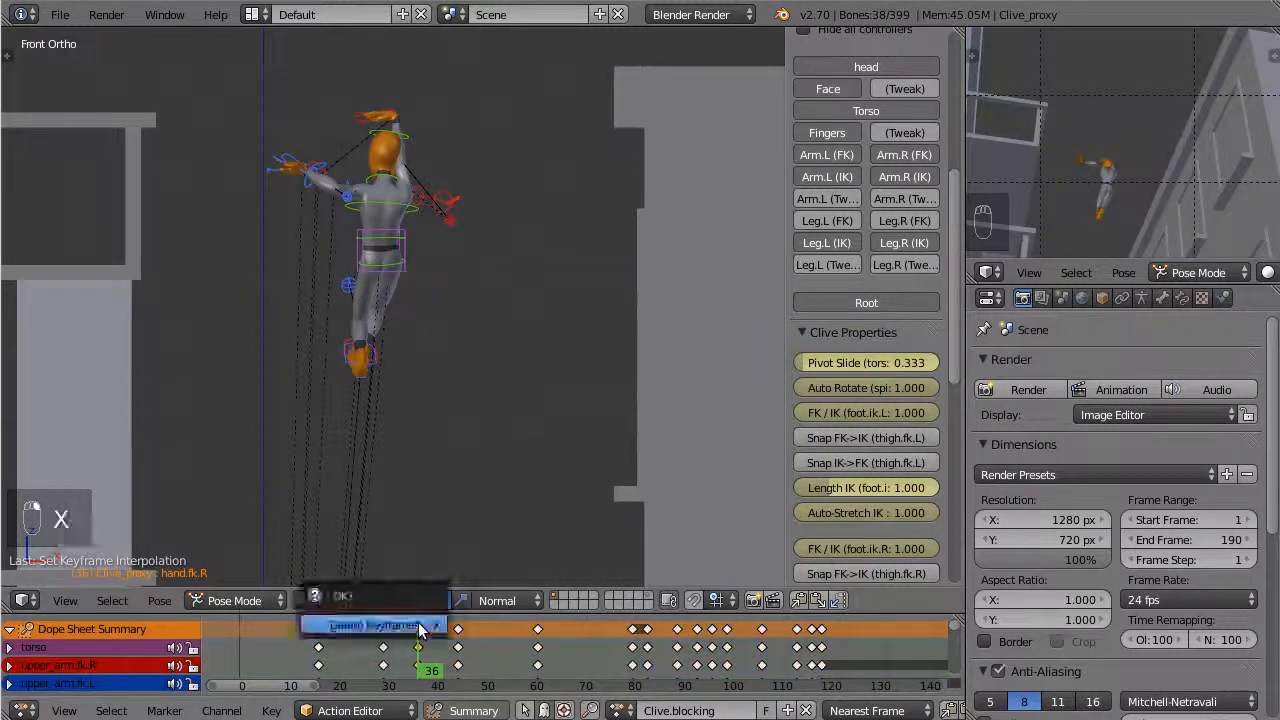
{"action": "left_click", "coordinate": [420, 628]}
Go to frame 16 and add a Grease Pencil block with a new layer using a white stroke color
{"action": "scroll", "coordinate": [406, 328], "scroll_direction": "down", "scroll_amount": 3}
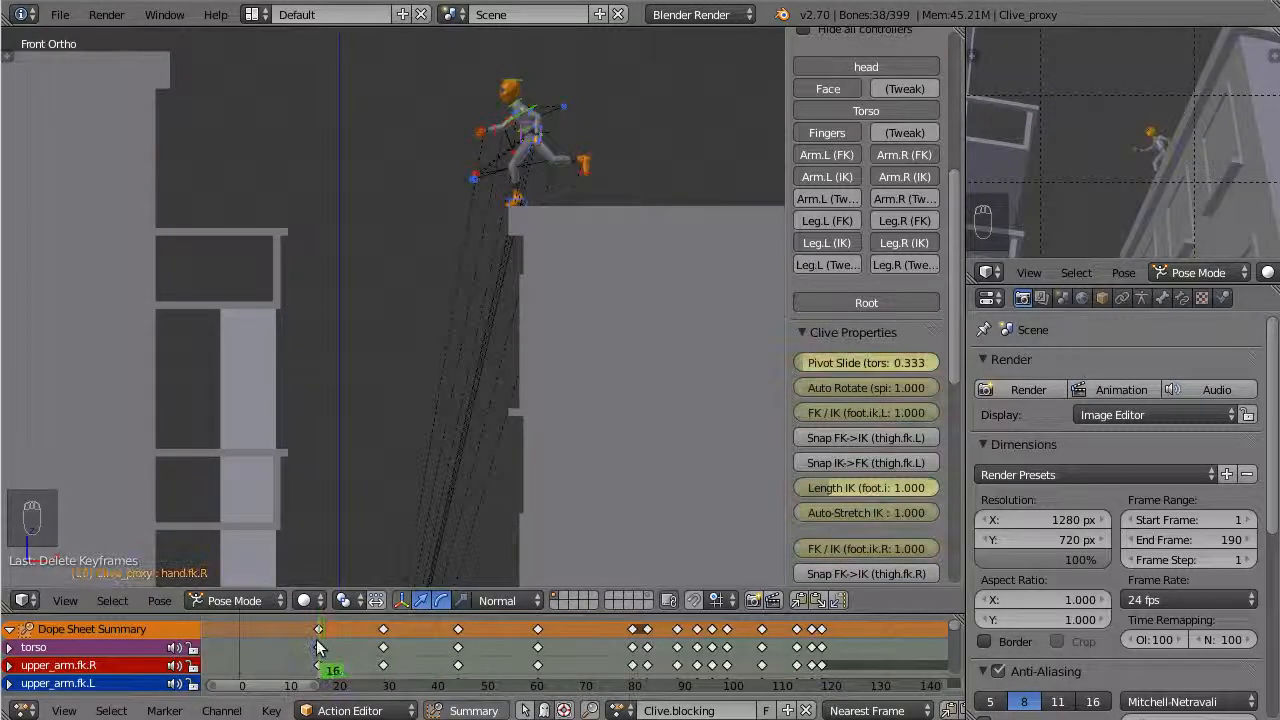
{"action": "scroll", "coordinate": [422, 374], "scroll_direction": "up", "scroll_amount": 5}
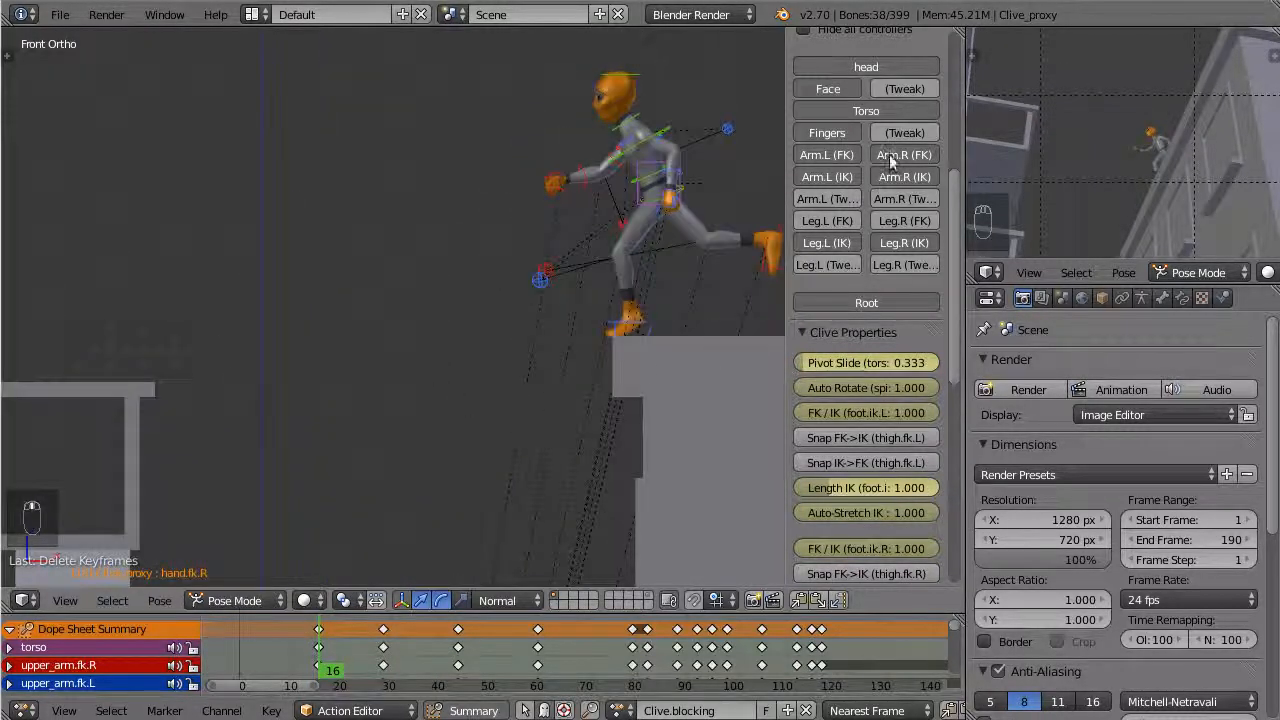
{"action": "scroll", "coordinate": [889, 154], "scroll_direction": "up", "scroll_amount": 8}
{"action": "left_click", "coordinate": [806, 64]}
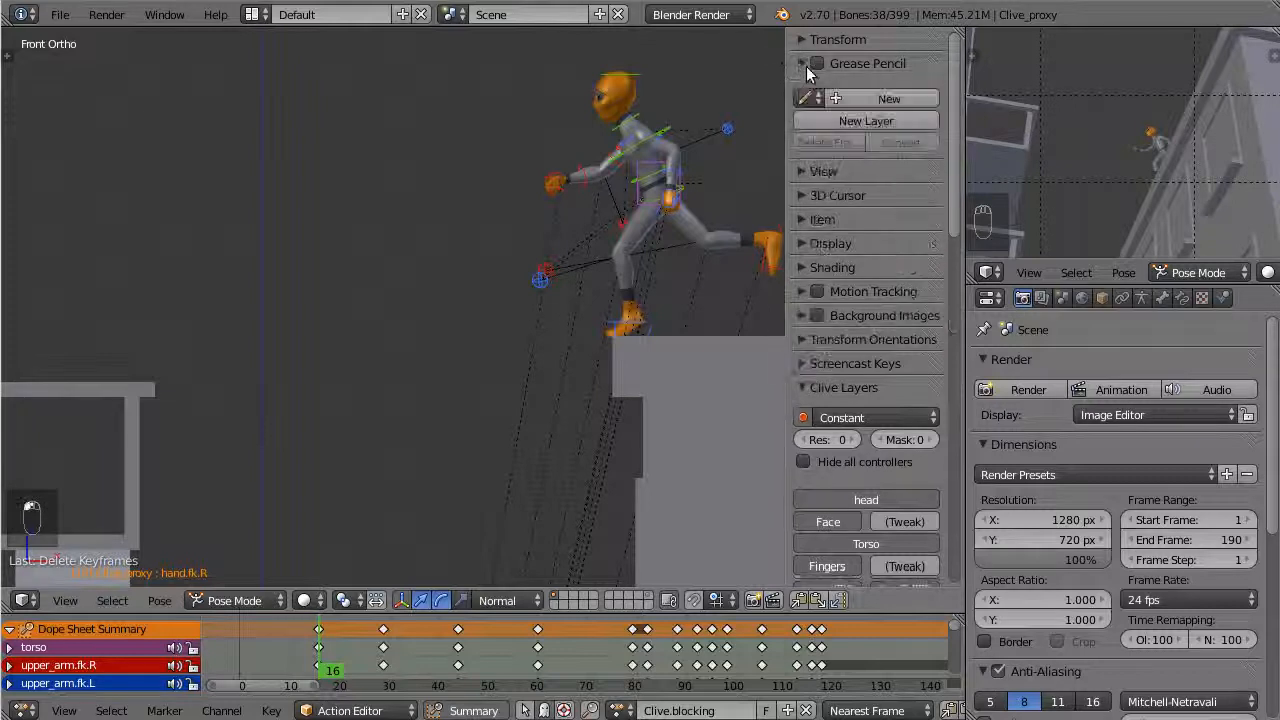
{"action": "left_click", "coordinate": [868, 96]}
{"action": "left_click", "coordinate": [865, 123]}
{"action": "left_click", "coordinate": [841, 207]}
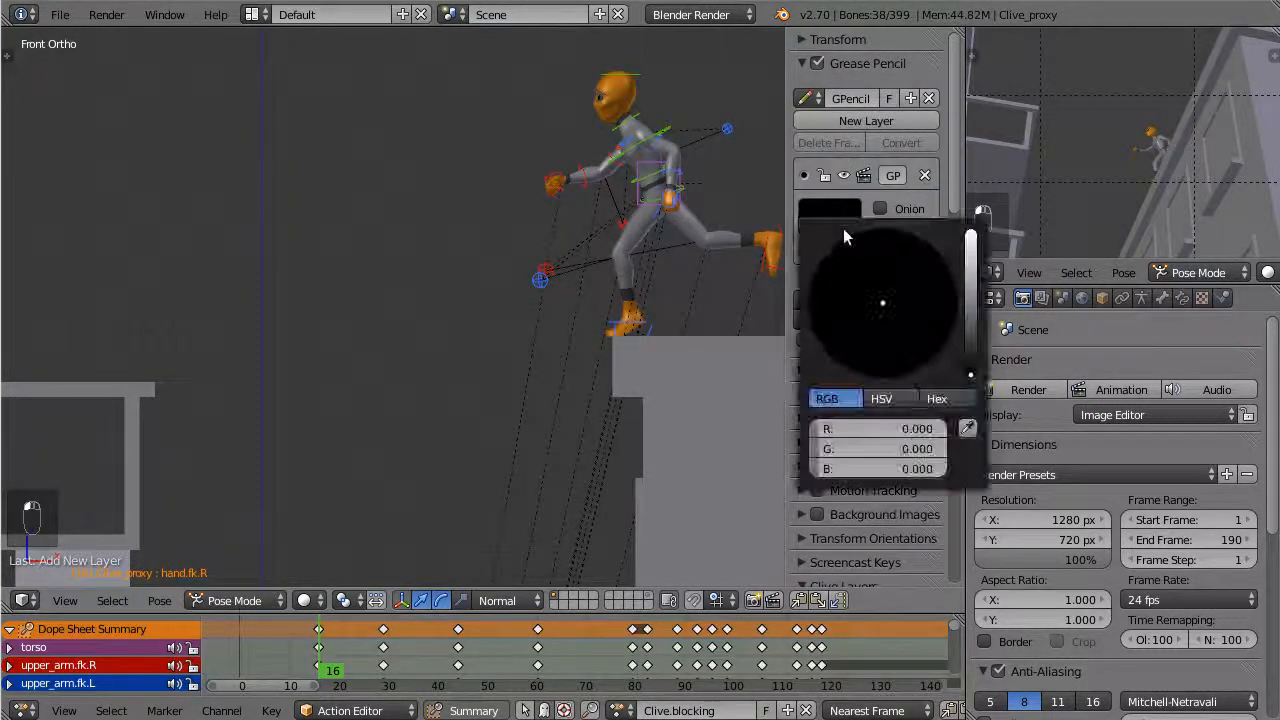
{"action": "left_click", "coordinate": [968, 240]}
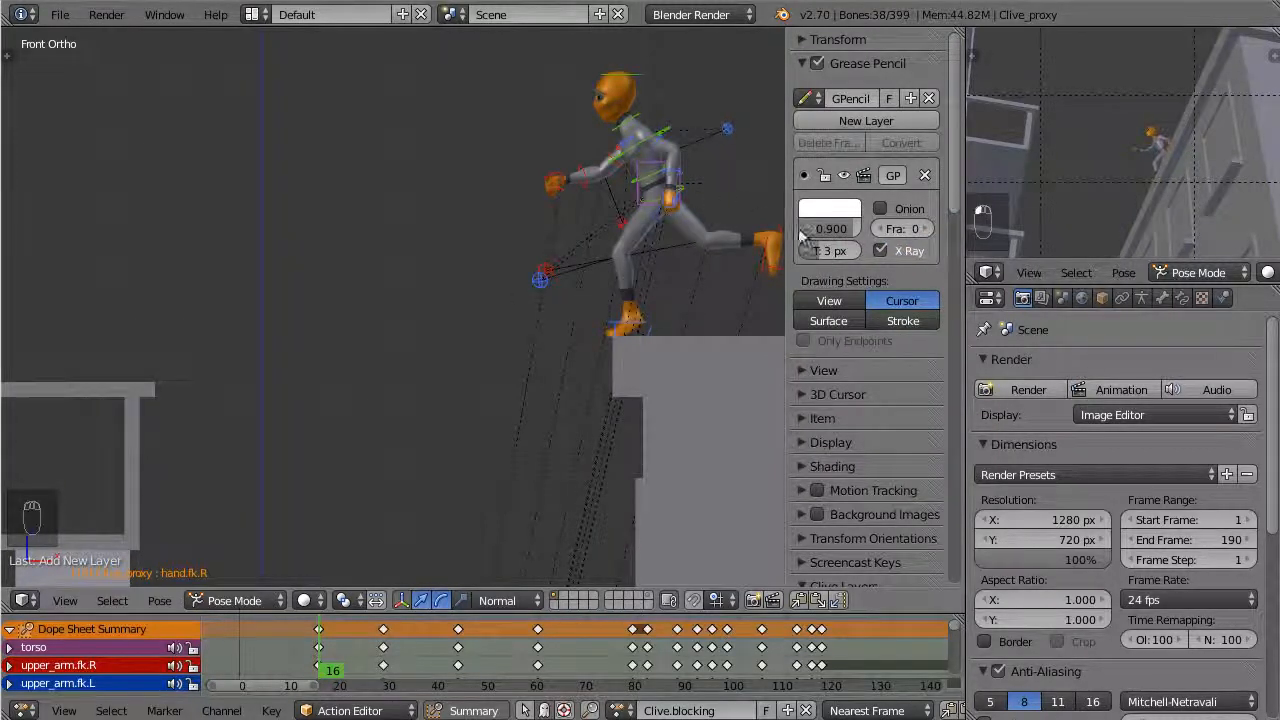
Mark Clive's hip position with Grease Pencil dots at frame 16 and at frame 29
{"action": "key", "text": "d"}
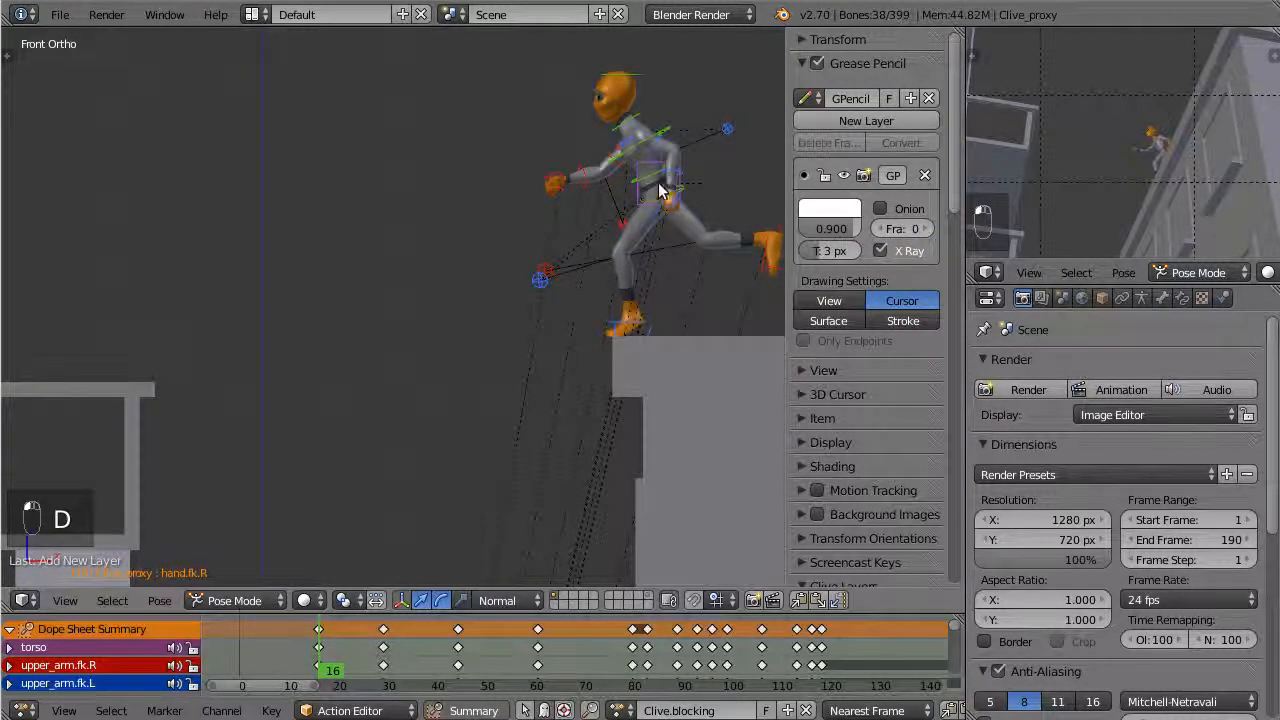
{"action": "left_click_drag", "start_coordinate": [660, 184], "coordinate": [659, 184]}
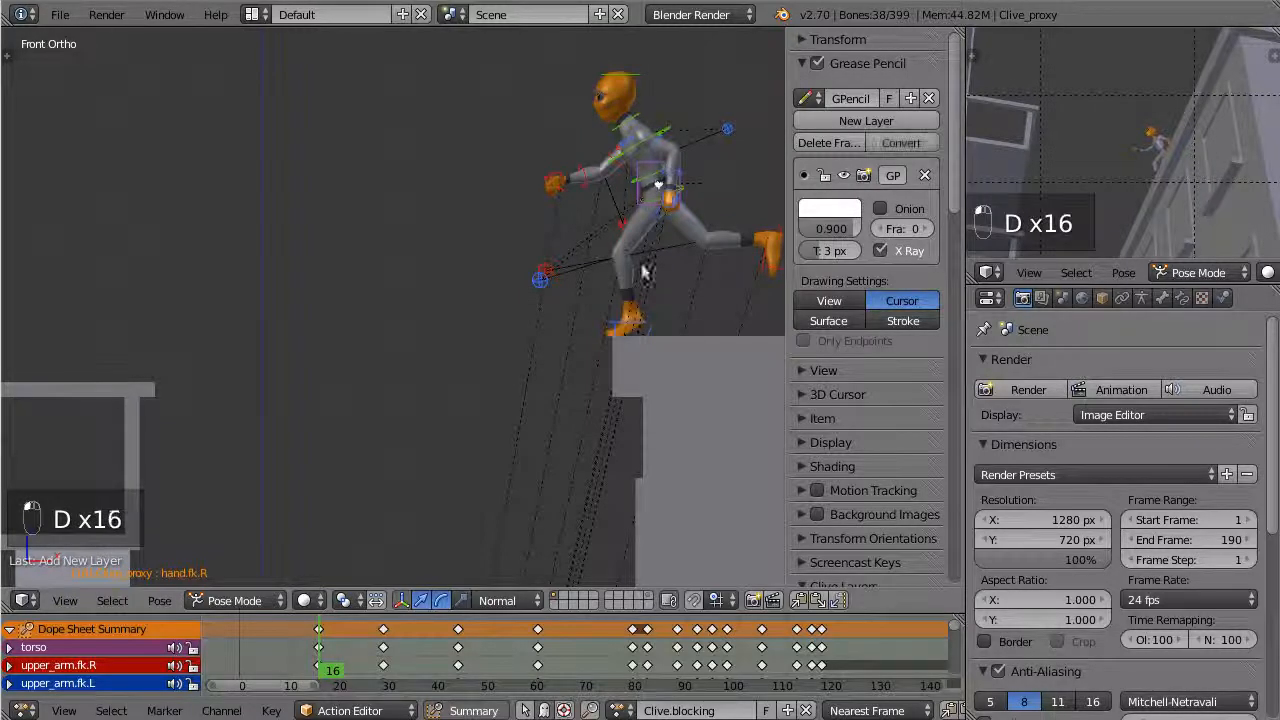
{"action": "left_click", "coordinate": [383, 651]}
{"action": "left_click_drag", "start_coordinate": [383, 651], "coordinate": [379, 651]}
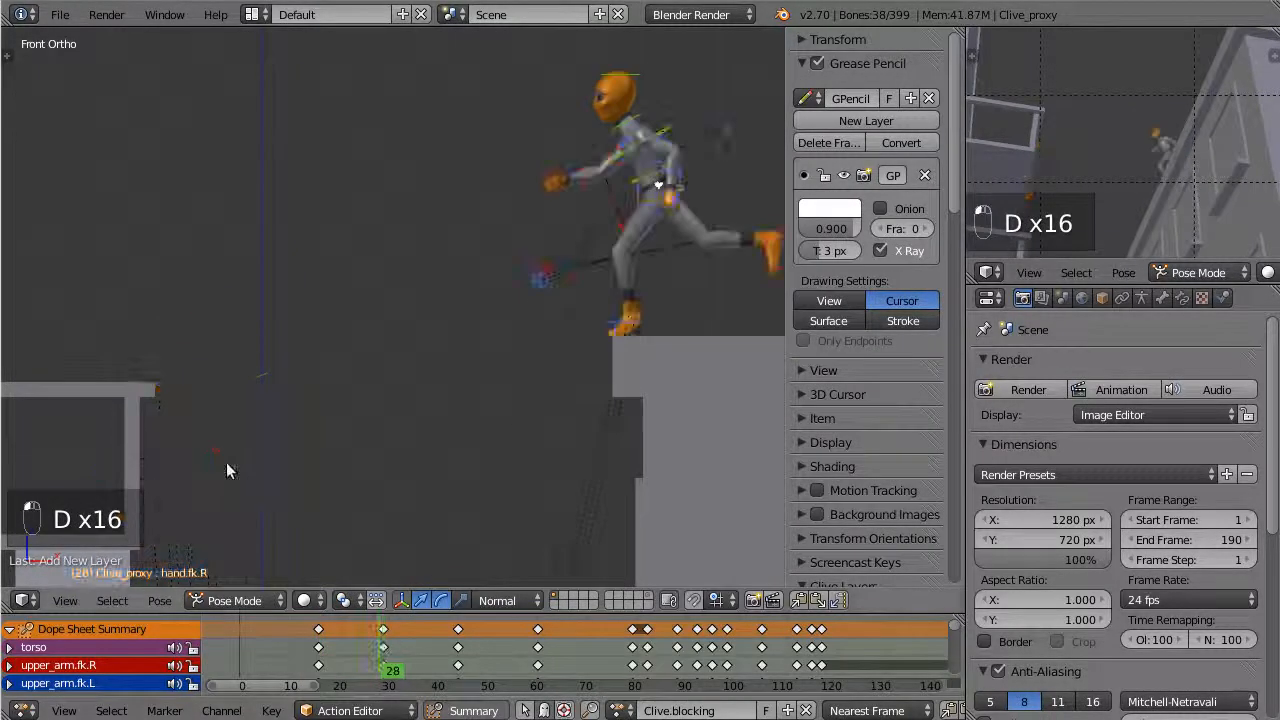
{"action": "key", "text": "d"}
{"action": "left_click", "coordinate": [383, 642]}
{"action": "key", "text": "d"}
{"action": "mouse_move", "coordinate": [249, 485]}
{"action": "left_mouse_down"}
{"action": "mouse_move", "coordinate": [230, 437]}
{"action": "mouse_move", "coordinate": [240, 431]}
{"action": "left_mouse_up"}
{"action": "key", "text": "d"}
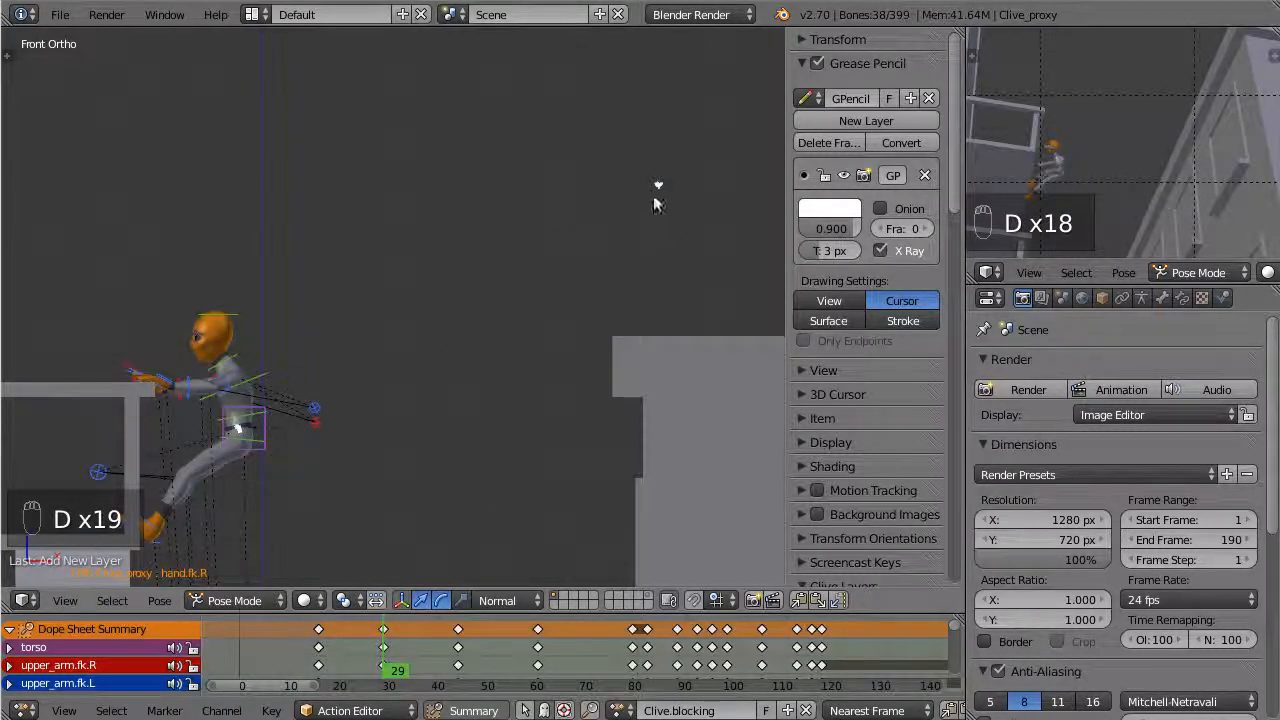
Draw a nearly straight Grease Pencil path from the frame 29 hip mark up to the frame 16 hip mark
{"action": "key", "text": "d"}
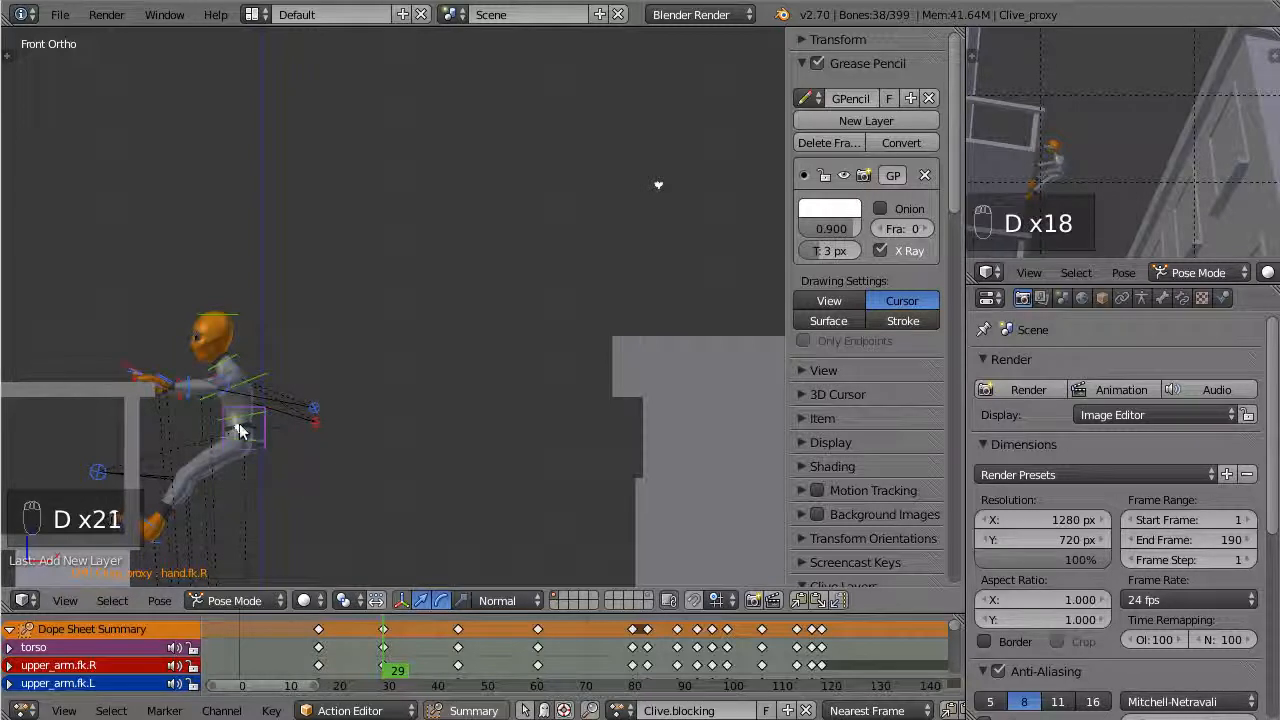
{"action": "left_click_drag", "start_coordinate": [240, 428], "coordinate": [295, 390]}
{"action": "left_click_drag", "start_coordinate": [422, 327], "coordinate": [615, 216]}
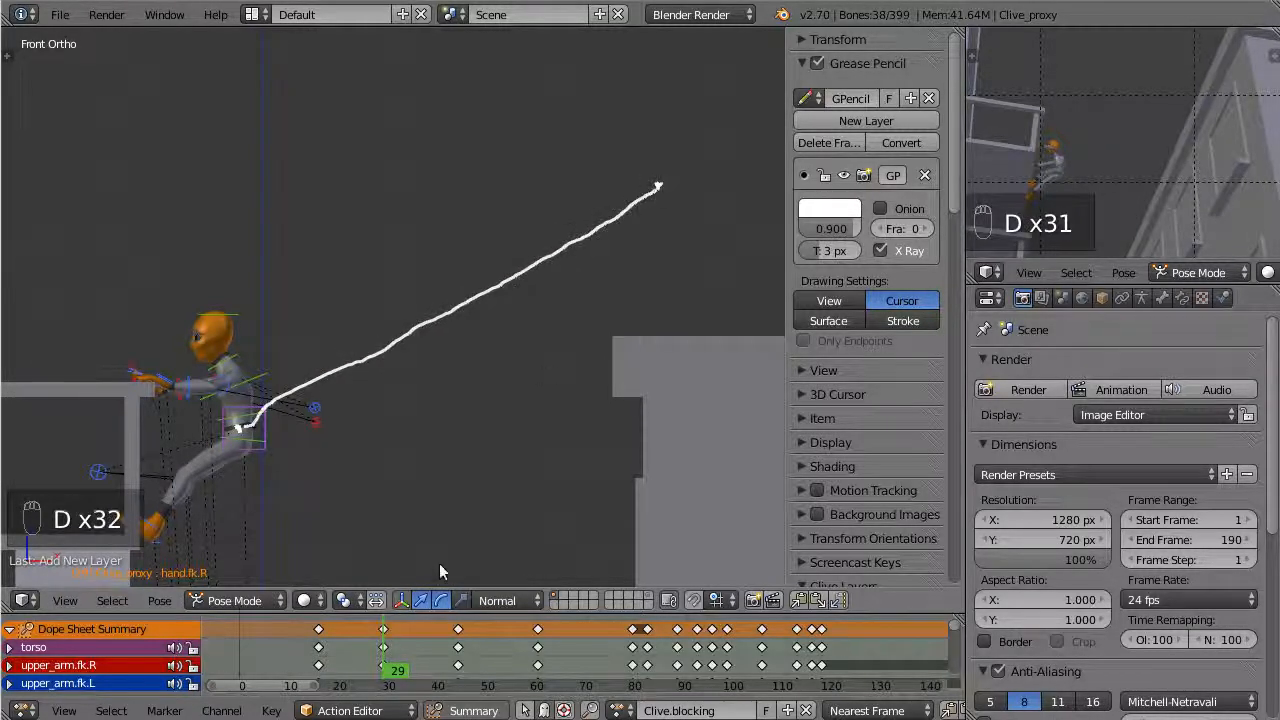
Go to frame 23, select all bones and try an in-between pose along the straight path with the Breakdowner
{"action": "left_click", "coordinate": [360, 640]}
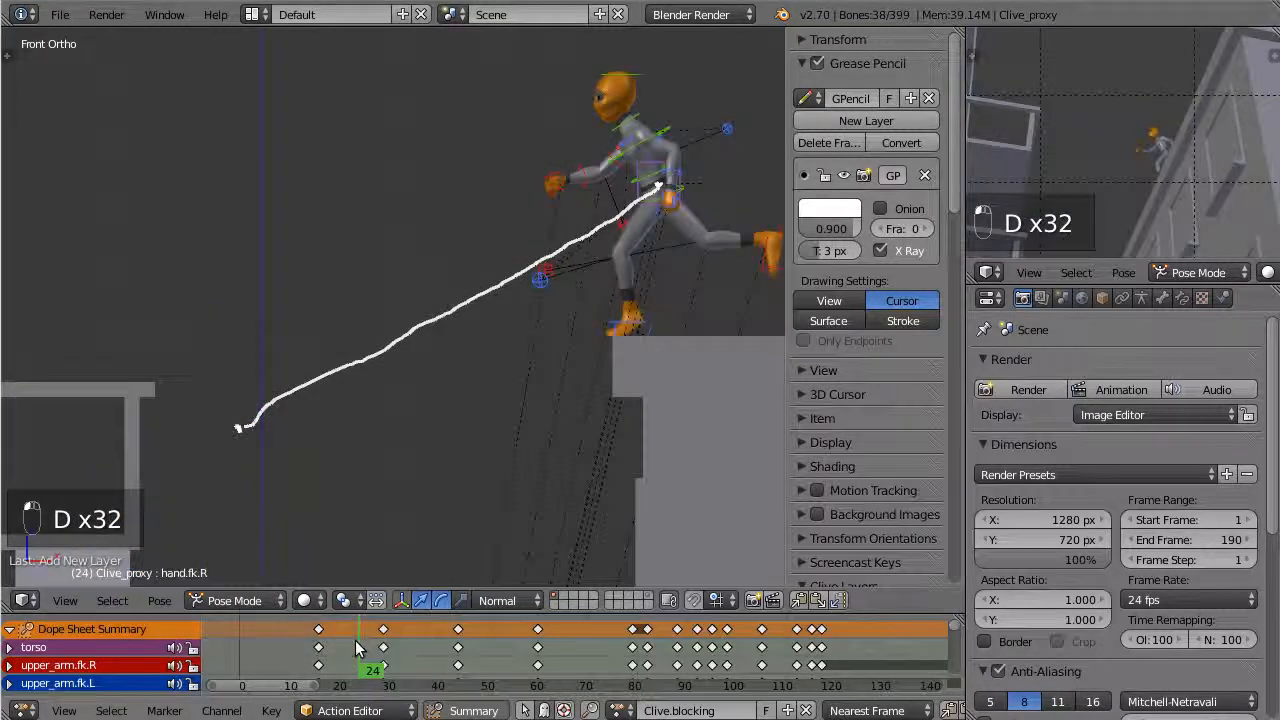
{"action": "left_click", "coordinate": [355, 645]}
{"action": "key", "text": "a"}
{"action": "key", "text": "a"}
{"action": "key", "text": "a"}
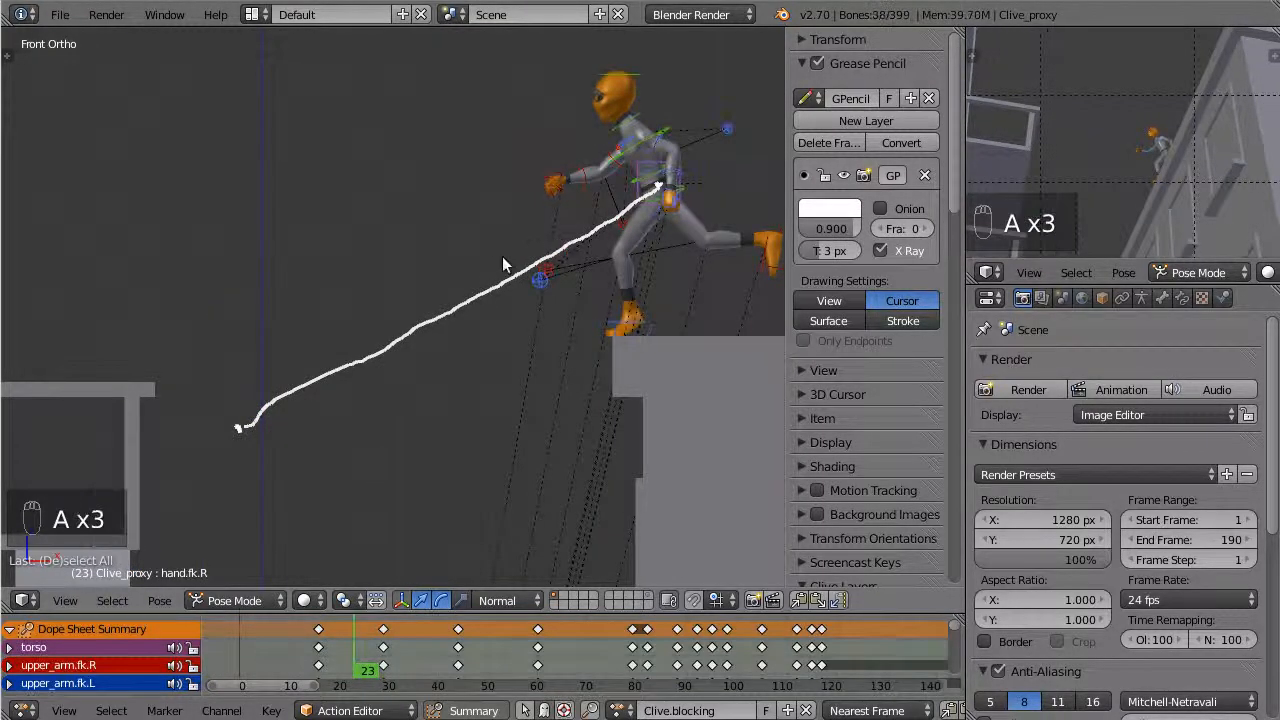
{"action": "key", "text": "shift+e"}
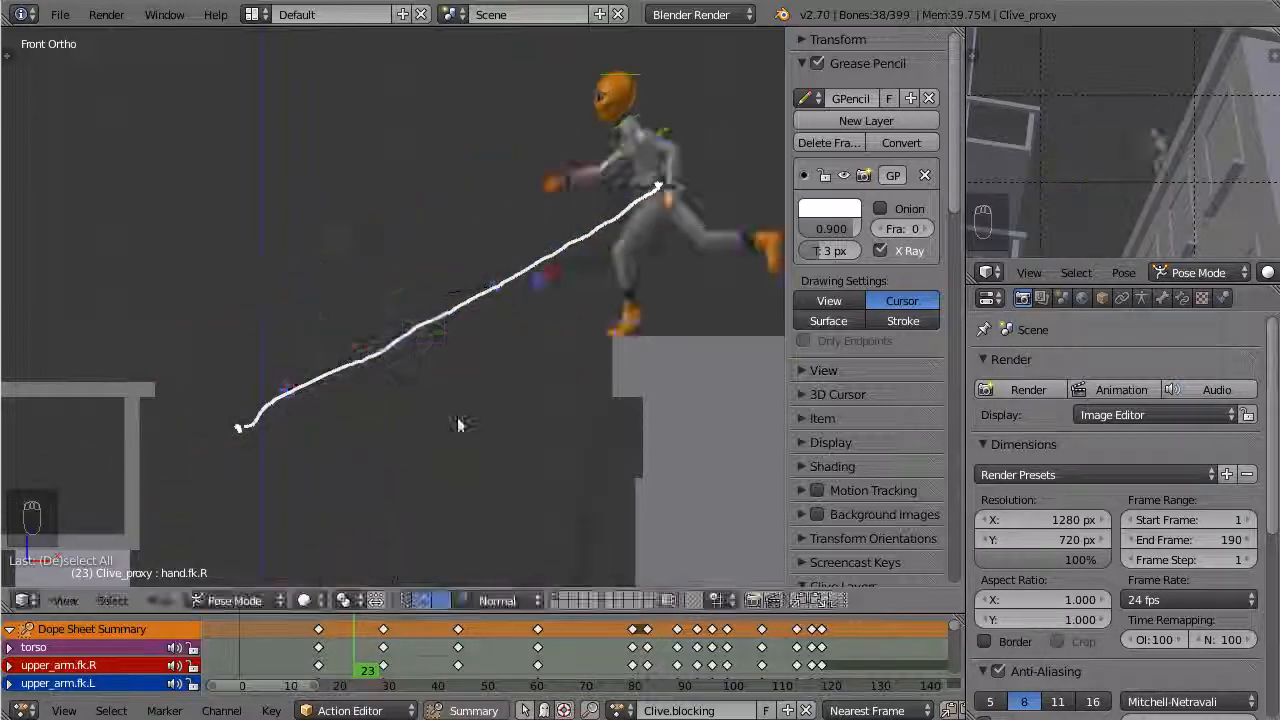
{"action": "left_click", "coordinate": [518, 280]}
Undo the breakdown pose and the straight path drawn between the hip marks
{"action": "key", "text": "ctrl+z"}
{"action": "key", "text": "ctrl+z"}
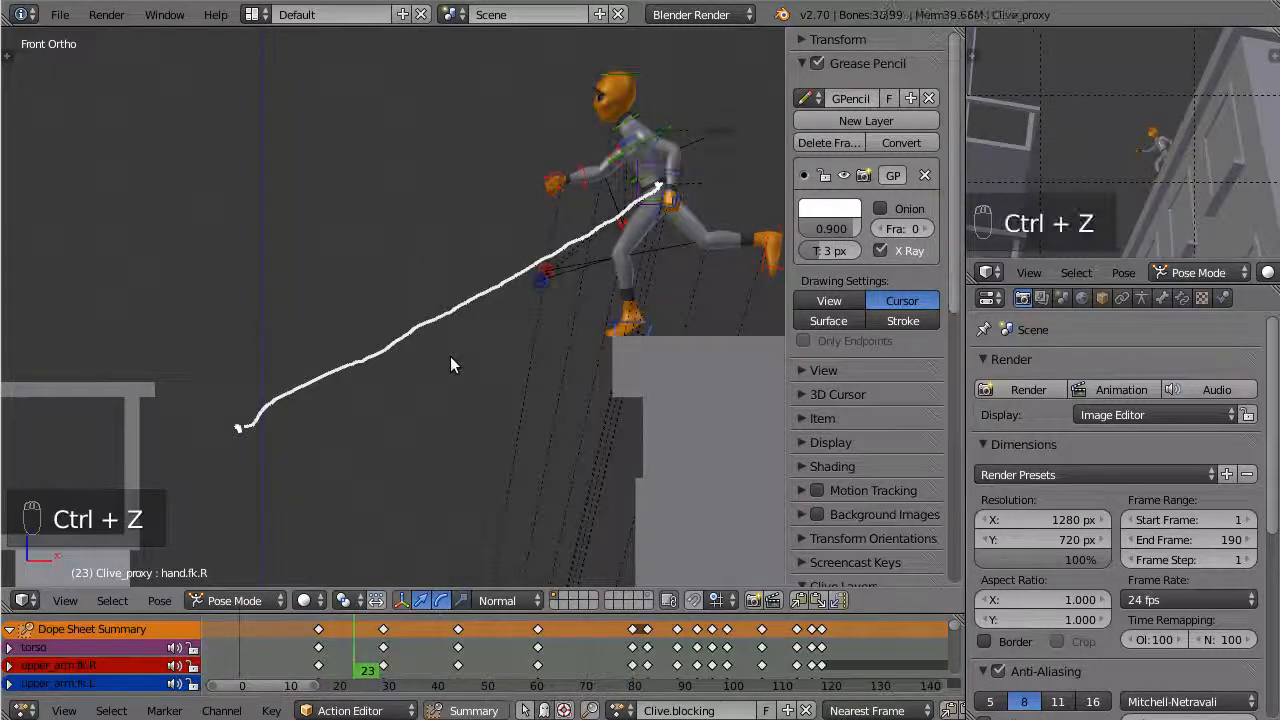
{"action": "key", "text": "ctrl+z"}
{"action": "key", "text": "ctrl+z"}
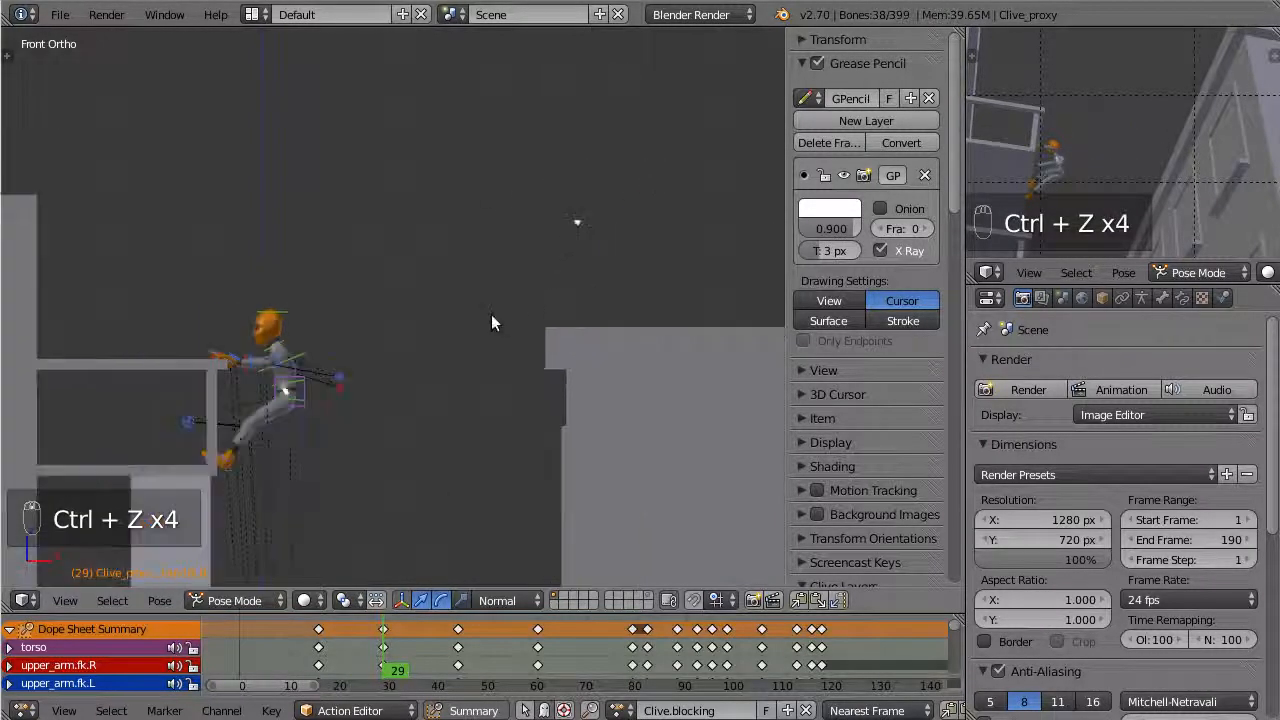
Try an arced Grease Pencil path from the frame 16 hip mark down to the frame 29 mark, and undo it
{"action": "middle_click_drag", "start_coordinate": [499, 273], "coordinate": [505, 257], "text": "shift"}
{"action": "middle_click_drag", "start_coordinate": [530, 301], "coordinate": [473, 335], "text": "shift"}
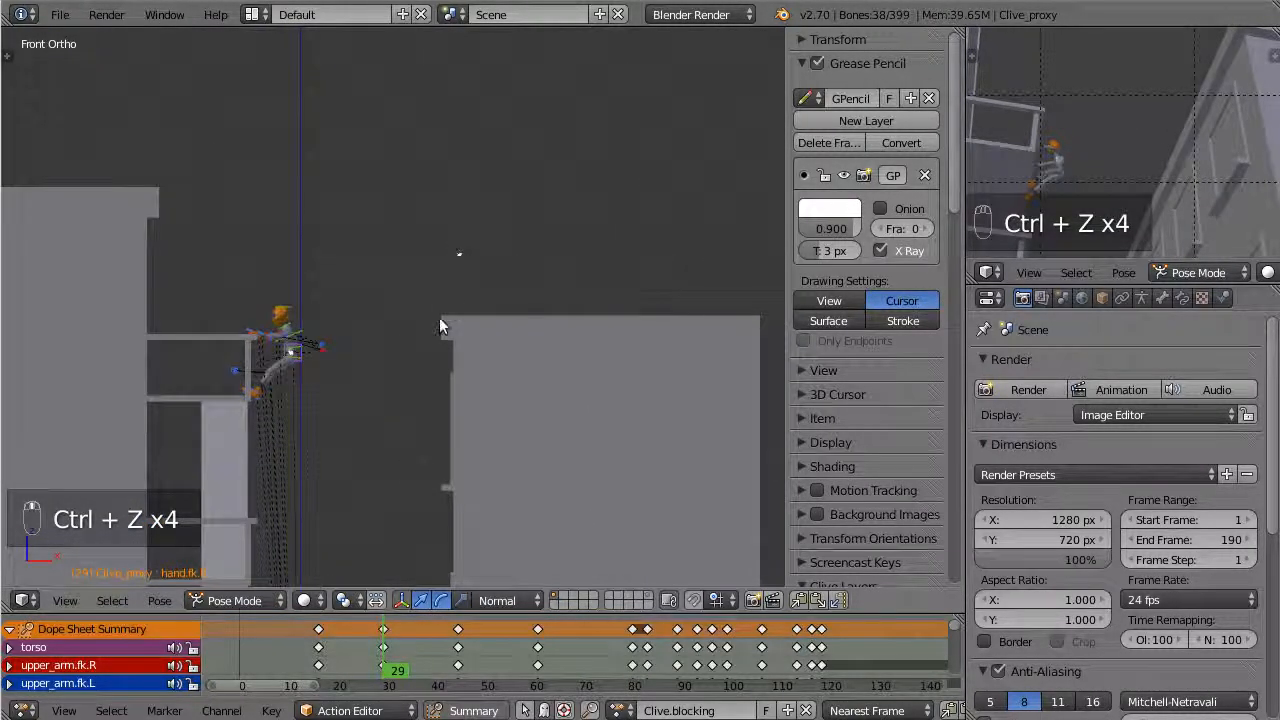
{"action": "scroll", "coordinate": [428, 355], "scroll_direction": "up", "scroll_amount": 2}
{"action": "middle_click_drag", "start_coordinate": [539, 257], "coordinate": [553, 261], "text": "shift"}
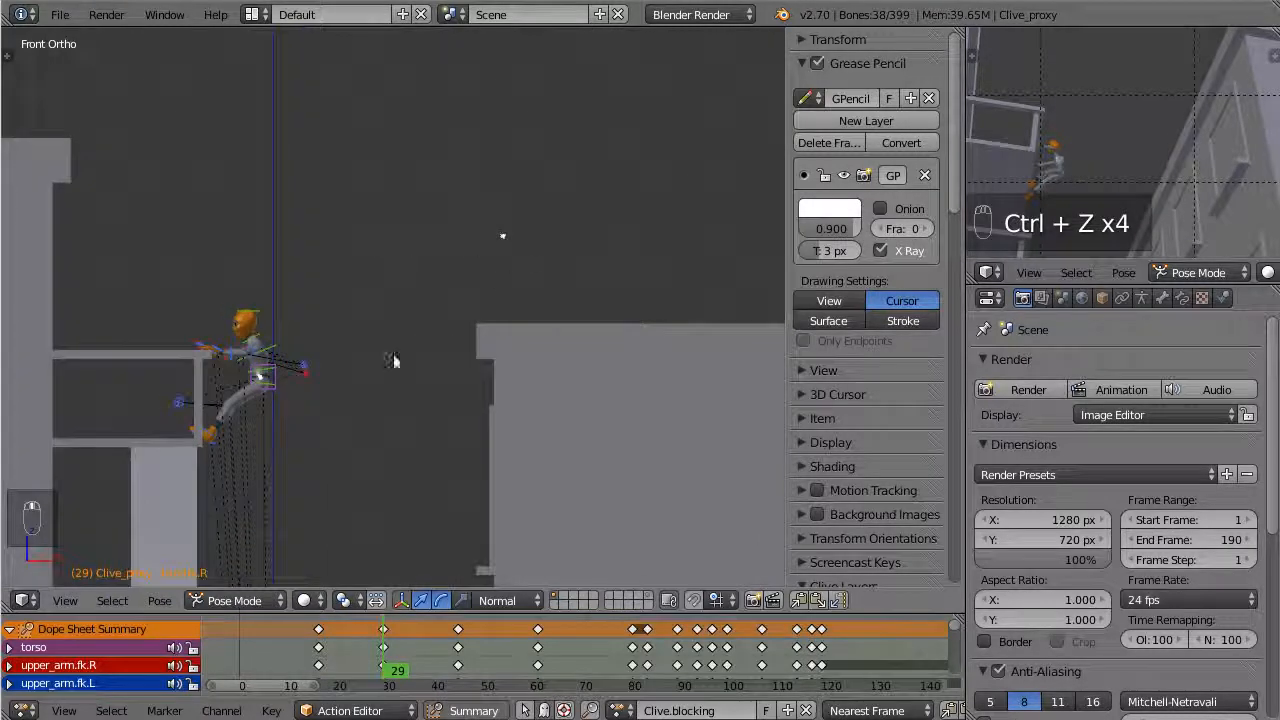
{"action": "scroll", "coordinate": [660, 313], "scroll_direction": "down", "scroll_amount": 2}
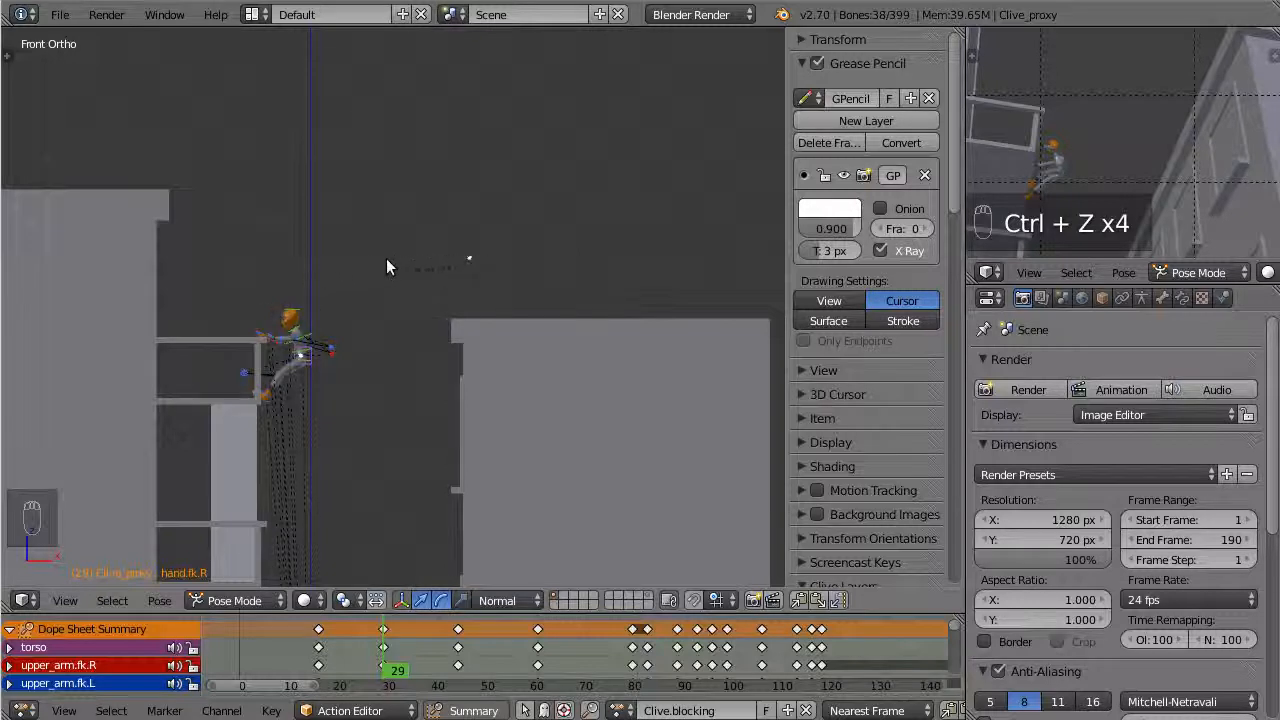
{"action": "scroll", "coordinate": [403, 316], "scroll_direction": "up", "scroll_amount": 3}
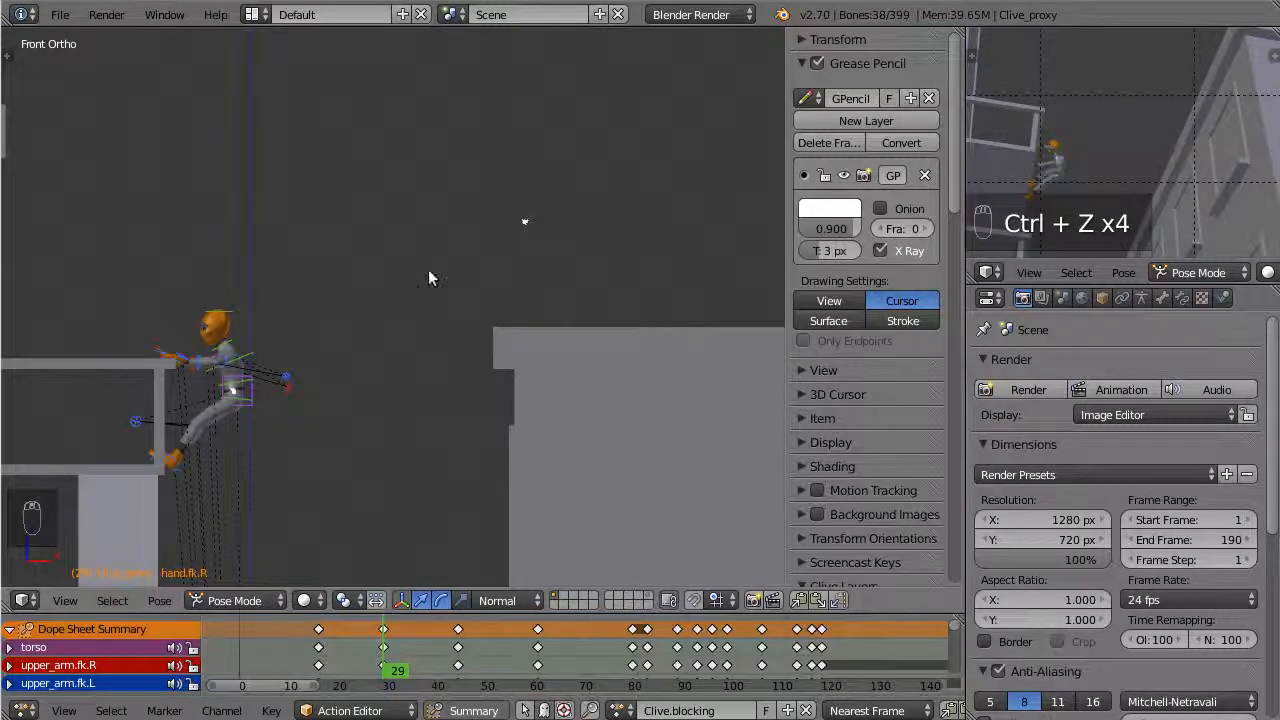
{"action": "key", "text": "d"}
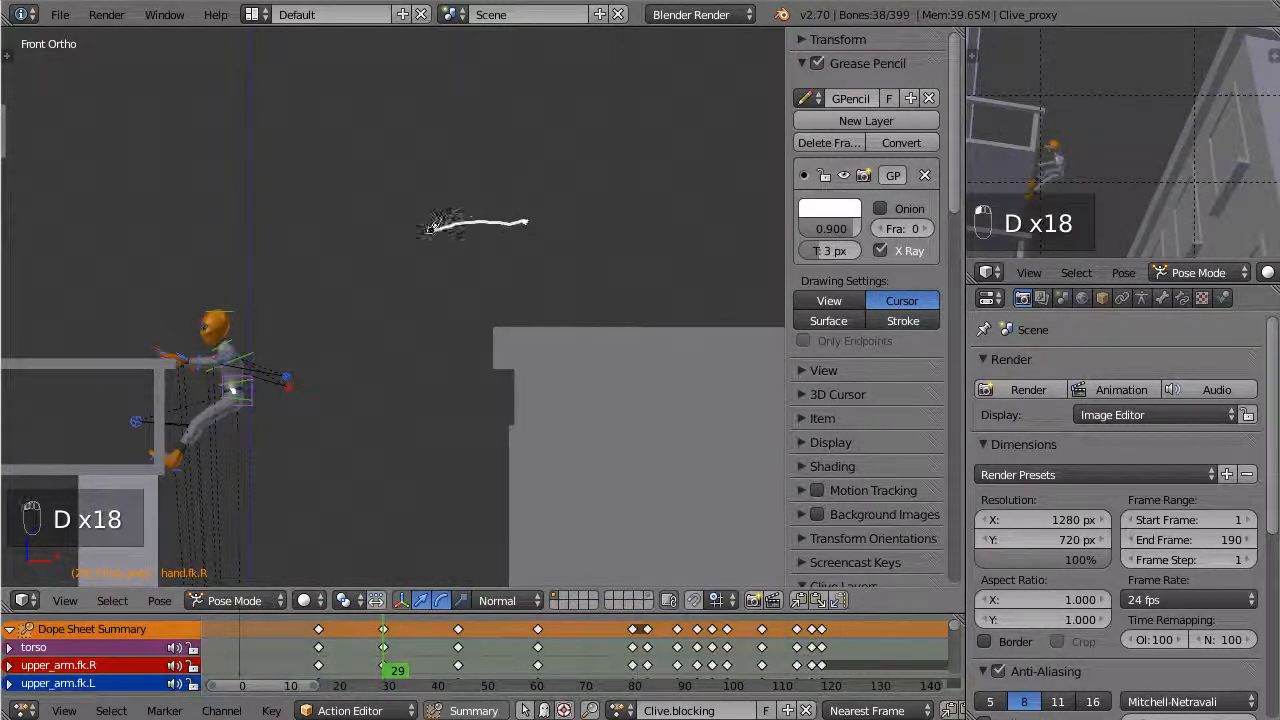
{"action": "left_click_drag", "start_coordinate": [430, 228], "coordinate": [375, 262]}
{"action": "left_click_drag", "start_coordinate": [313, 294], "coordinate": [175, 455]}
{"action": "scroll", "coordinate": [600, 340], "scroll_direction": "up", "scroll_amount": 2}
{"action": "key", "text": "ctrl+z"}
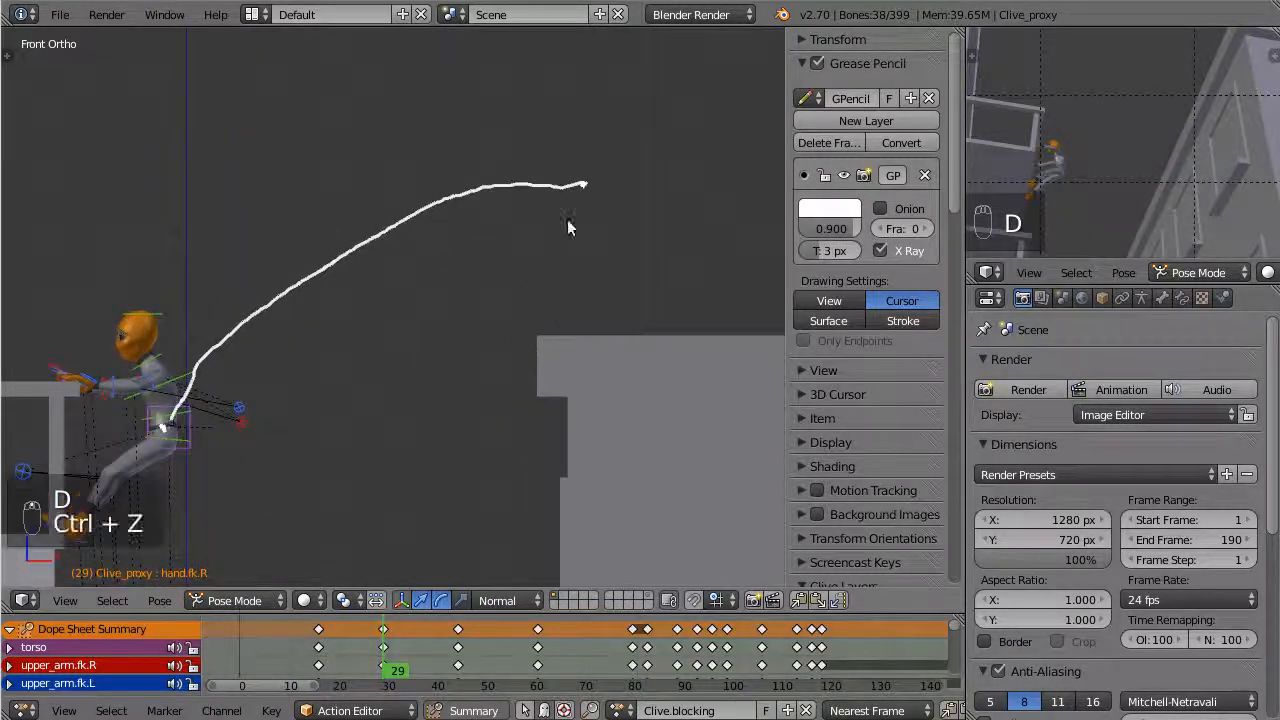
Redraw the hips' jump path as a higher, rounder Grease Pencil arc between the two hip marks
{"action": "key", "text": "d"}
{"action": "mouse_move", "coordinate": [583, 192]}
{"action": "left_mouse_down"}
{"action": "mouse_move", "coordinate": [530, 182]}
{"action": "mouse_move", "coordinate": [571, 177]}
{"action": "mouse_move", "coordinate": [529, 166]}
{"action": "mouse_move", "coordinate": [342, 217]}
{"action": "mouse_move", "coordinate": [263, 271]}
{"action": "mouse_move", "coordinate": [185, 372]}
{"action": "left_mouse_up"}
{"action": "key", "text": "ctrl+z"}
{"action": "key", "text": "d"}
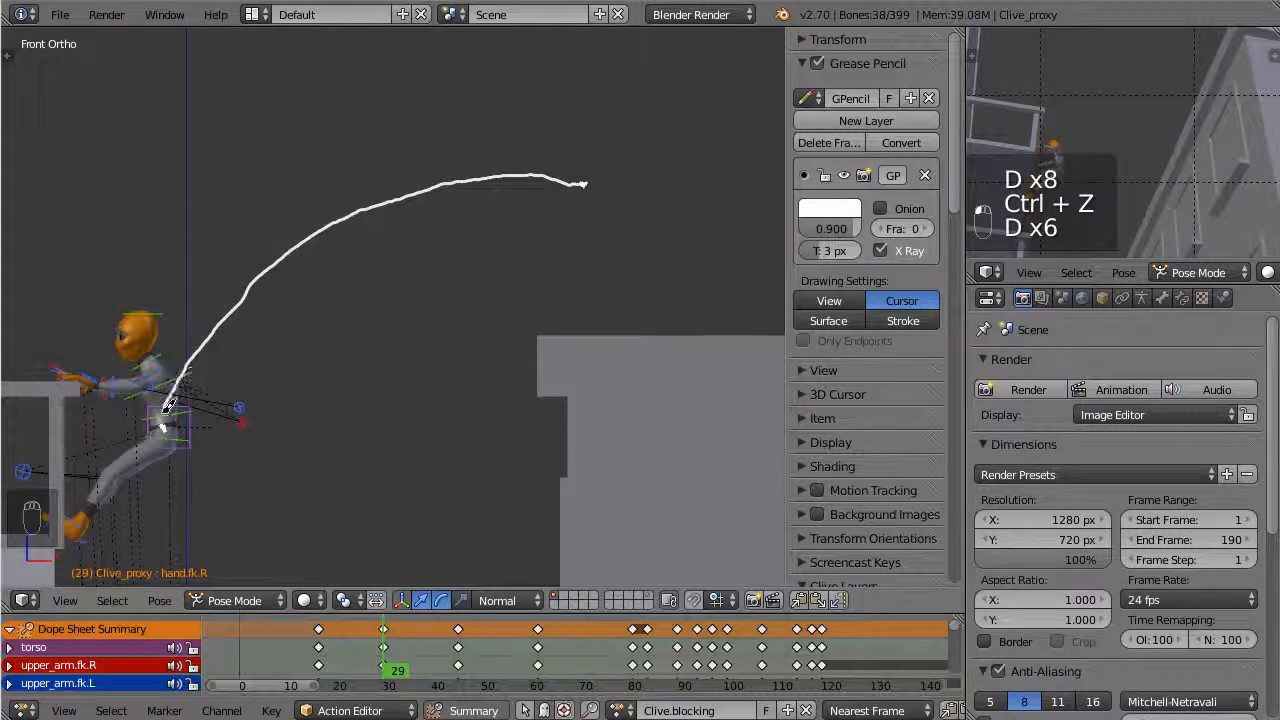
{"action": "scroll", "coordinate": [455, 250], "scroll_direction": "down", "scroll_amount": 4}
{"action": "middle_click_drag", "start_coordinate": [475, 249], "coordinate": [553, 179], "text": "shift"}
{"action": "scroll", "coordinate": [572, 175], "scroll_direction": "up", "scroll_amount": 2}
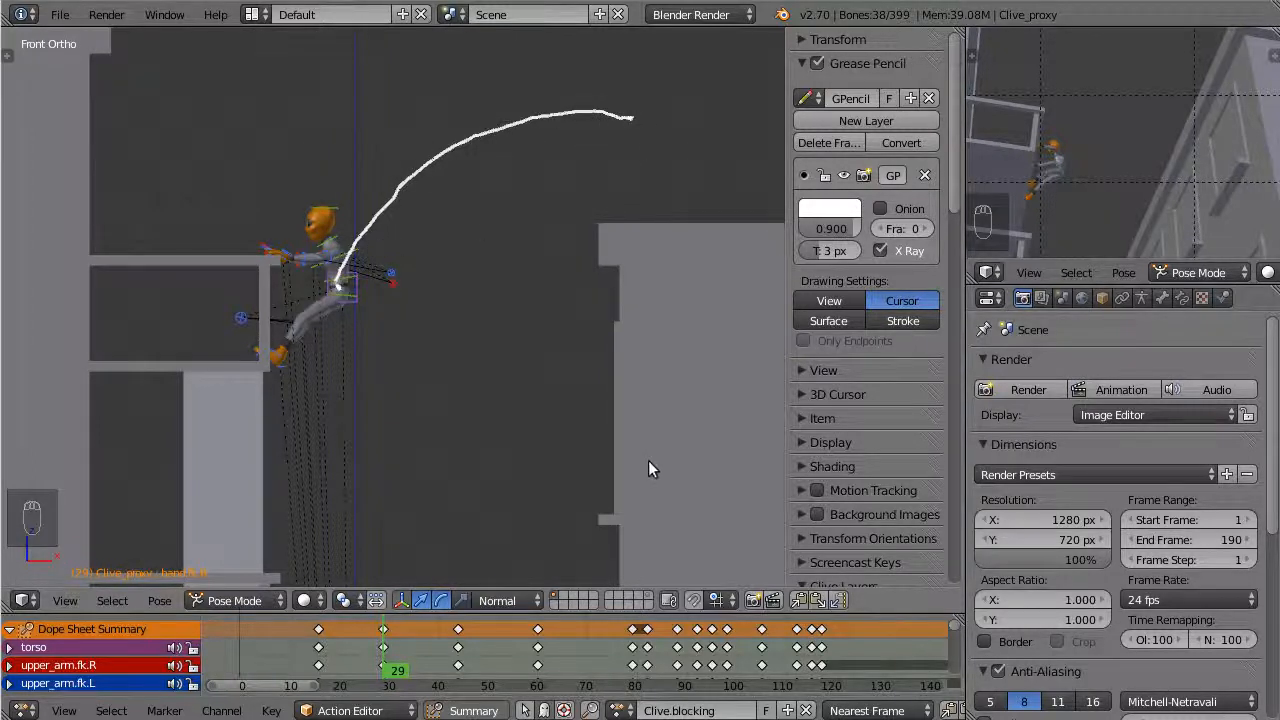
Scrub the timeline to check the pose against the arc, and return to frame 16
{"action": "left_click", "coordinate": [357, 654]}
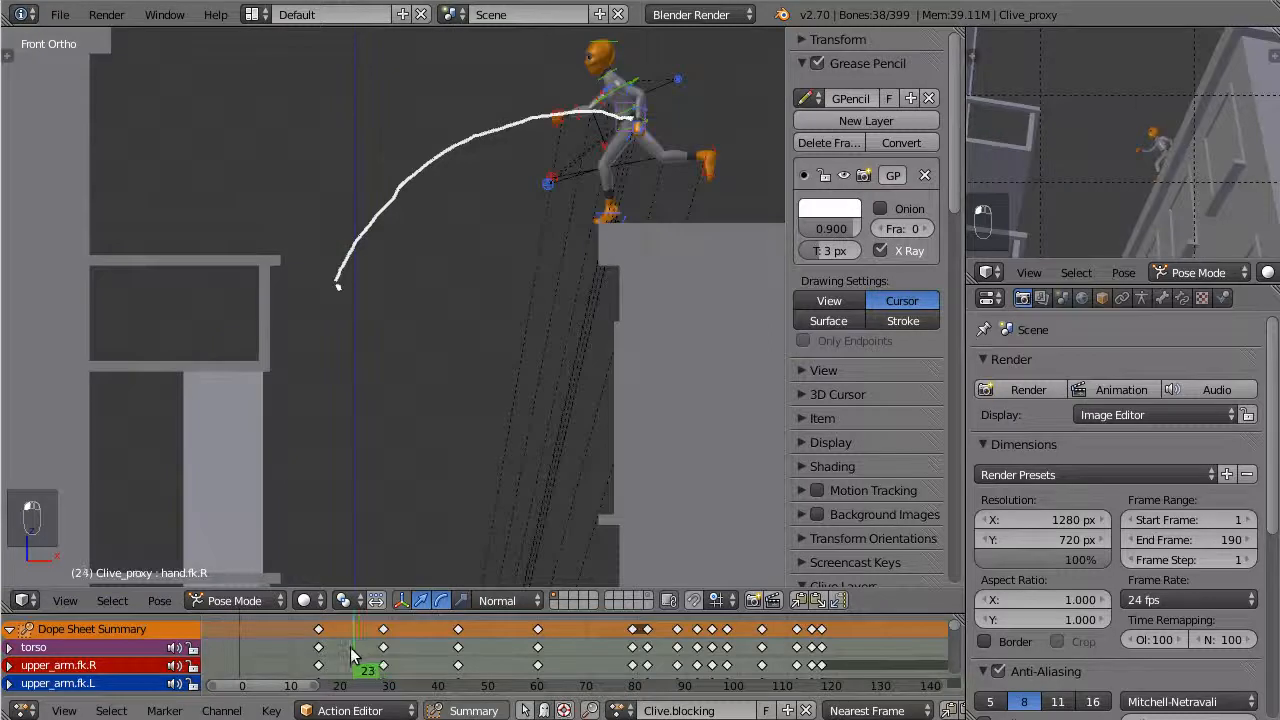
{"action": "left_click", "coordinate": [359, 653]}
{"action": "left_click_drag", "start_coordinate": [357, 654], "coordinate": [320, 654]}
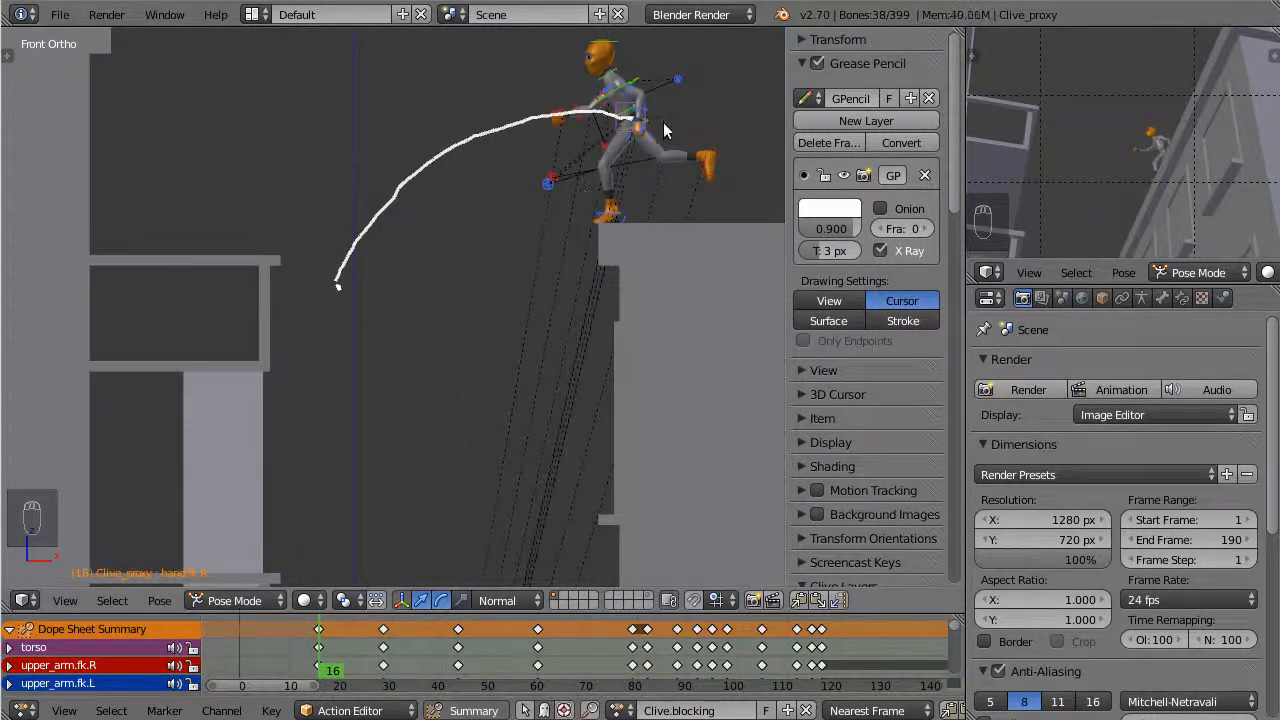
{"action": "scroll", "coordinate": [616, 144], "scroll_direction": "up", "scroll_amount": 1}
{"action": "middle_click_drag", "start_coordinate": [595, 178], "coordinate": [544, 303], "text": "shift"}
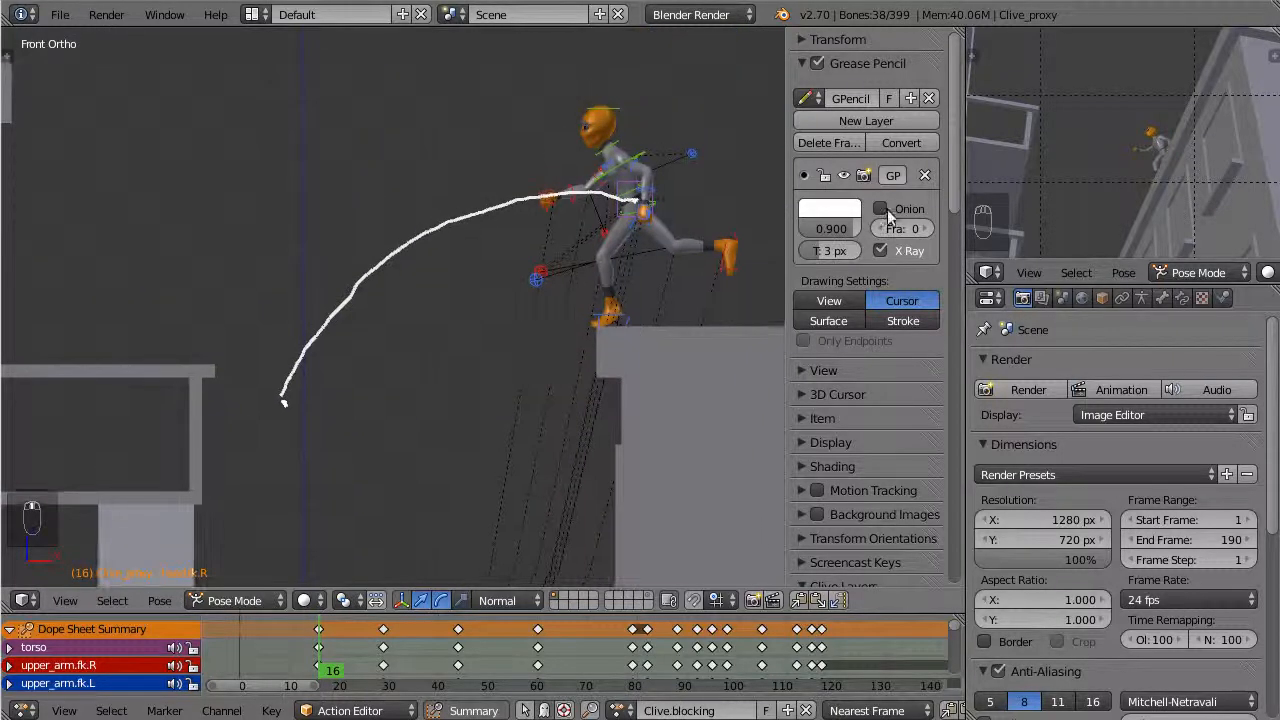
Add a second Grease Pencil layer with a white stroke color and reduce the path layer's opacity to 0.446
{"action": "left_click", "coordinate": [868, 121]}
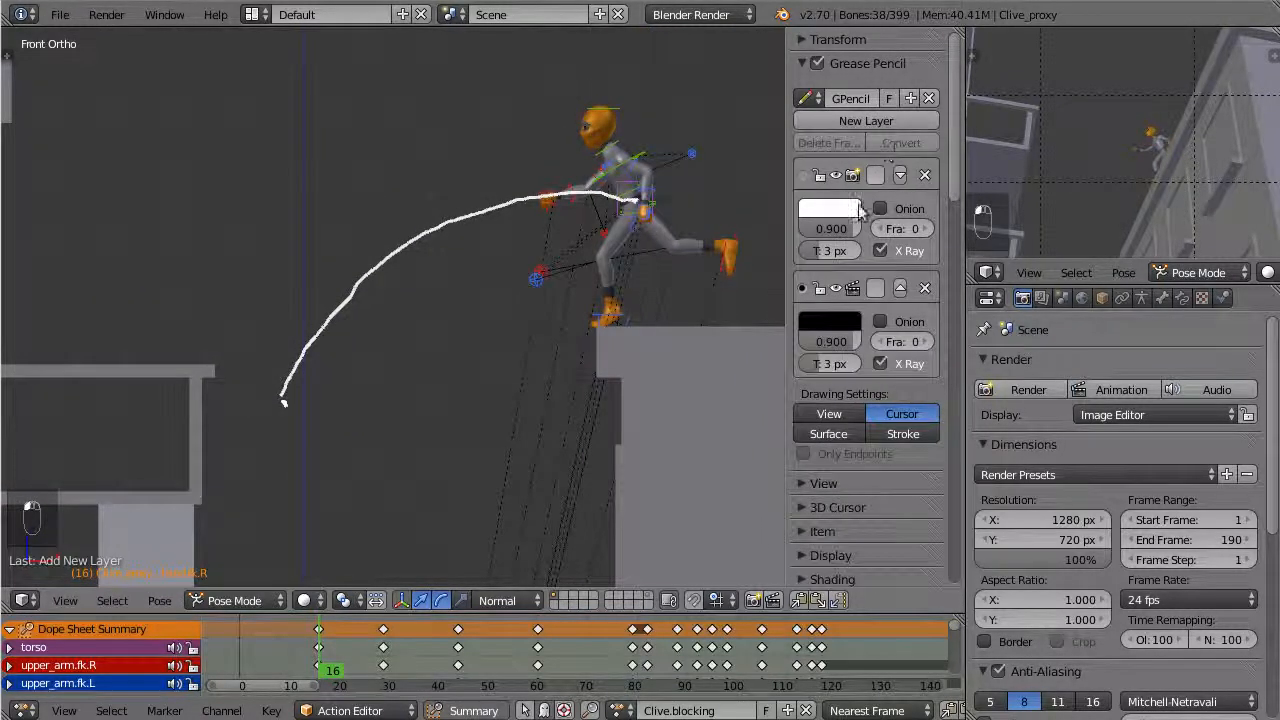
{"action": "left_click_drag", "start_coordinate": [850, 228], "coordinate": [820, 228]}
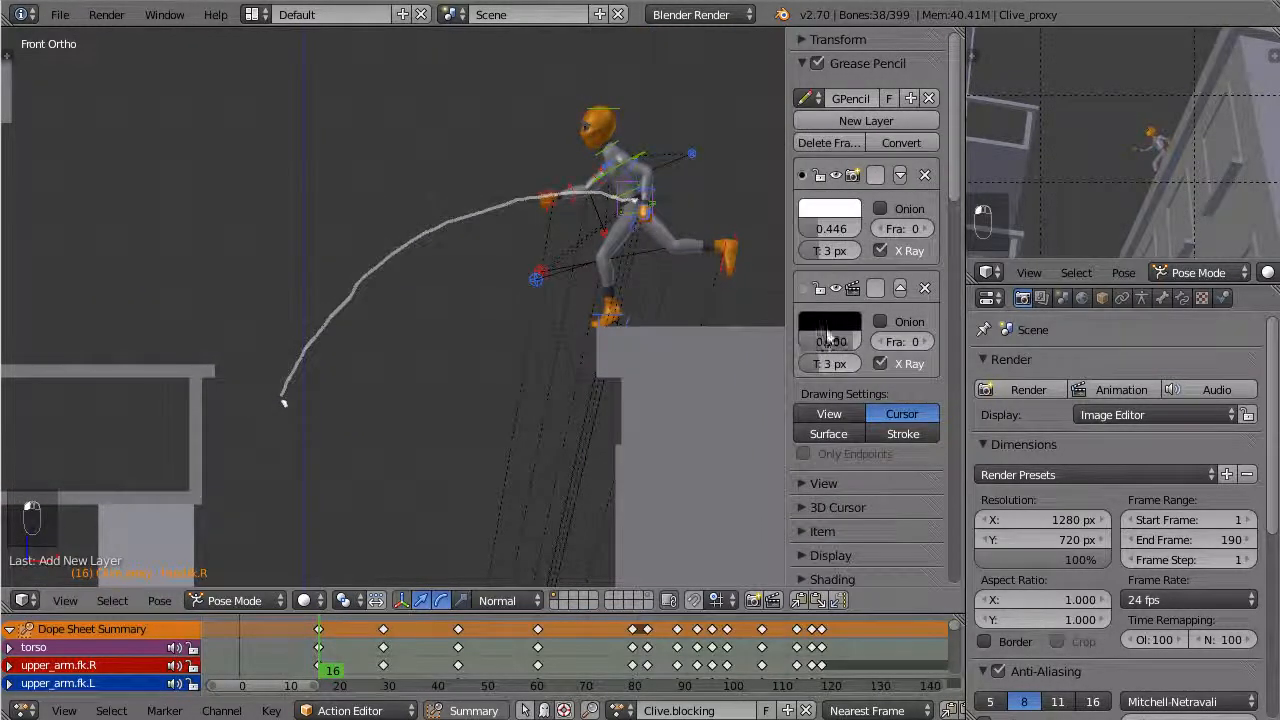
{"action": "left_click", "coordinate": [829, 322]}
{"action": "left_click_drag", "start_coordinate": [965, 137], "coordinate": [970, 55]}
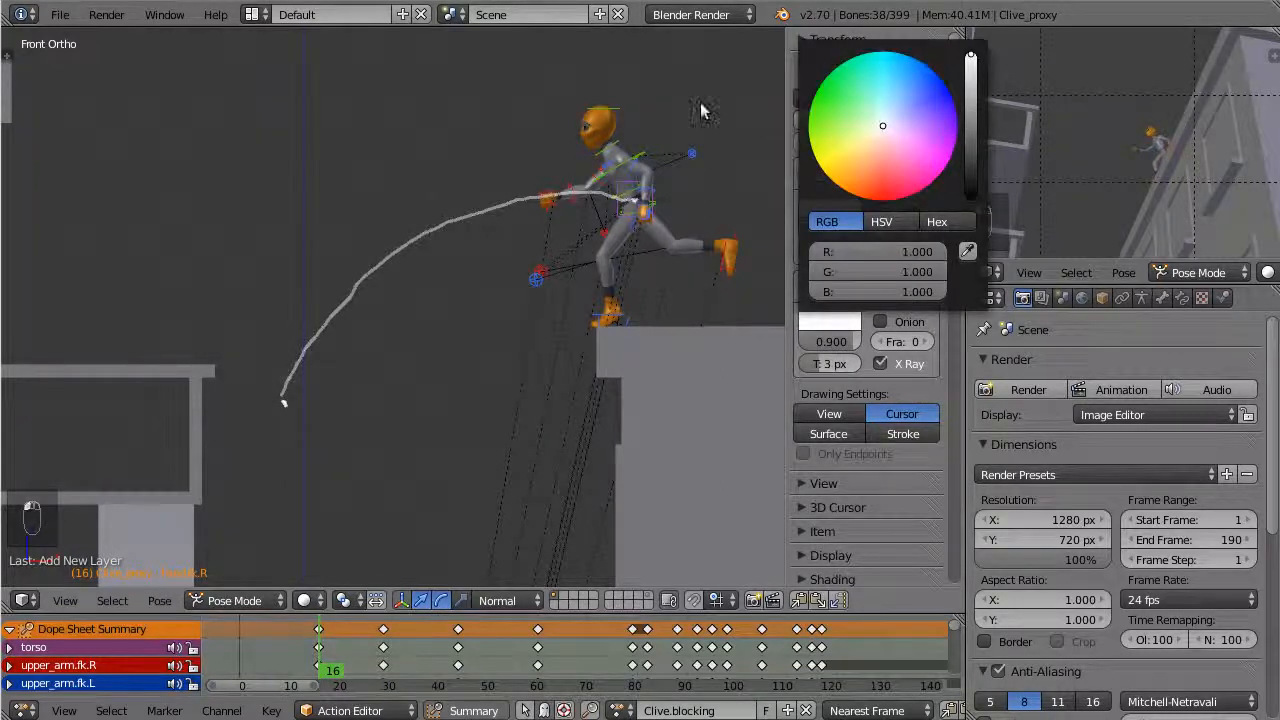
Draw Clive's line of action at frame 16 on the new layer, from the head through the hips to the trailing foot
{"action": "middle_click_drag", "start_coordinate": [578, 163], "coordinate": [558, 228], "text": "shift"}
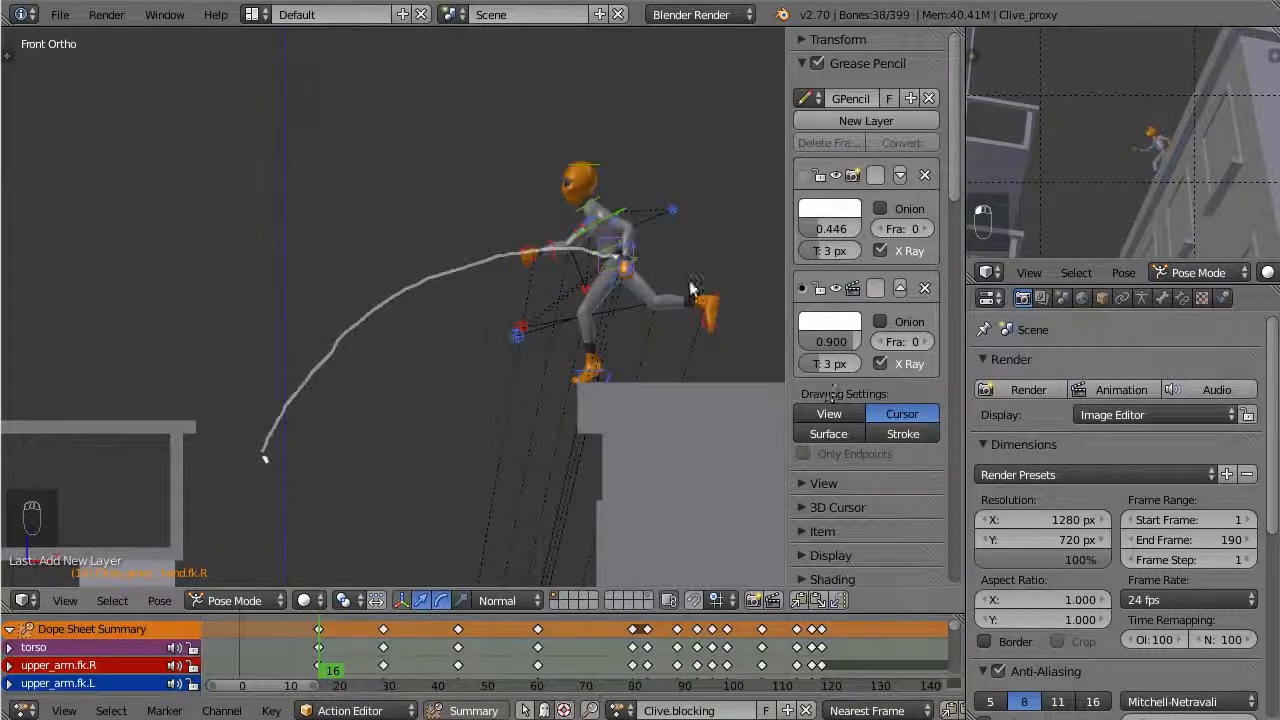
{"action": "key", "text": "d"}
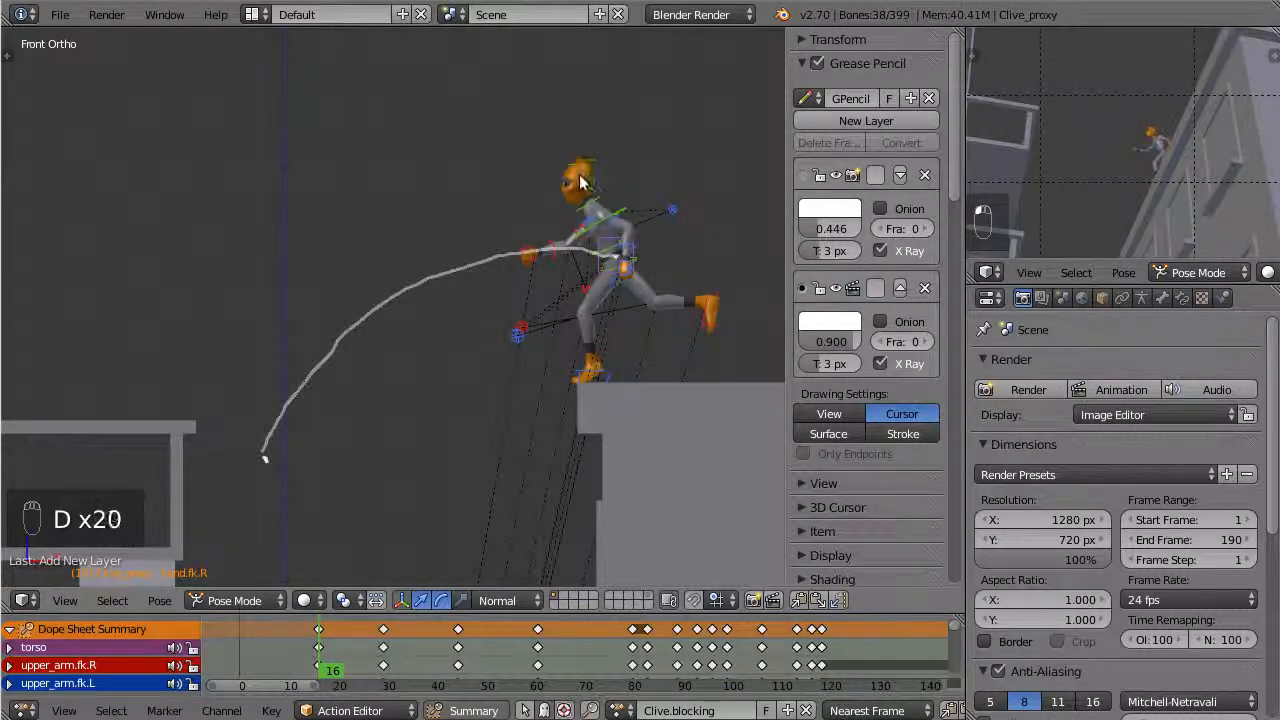
{"action": "left_click_drag", "start_coordinate": [579, 174], "coordinate": [604, 210]}
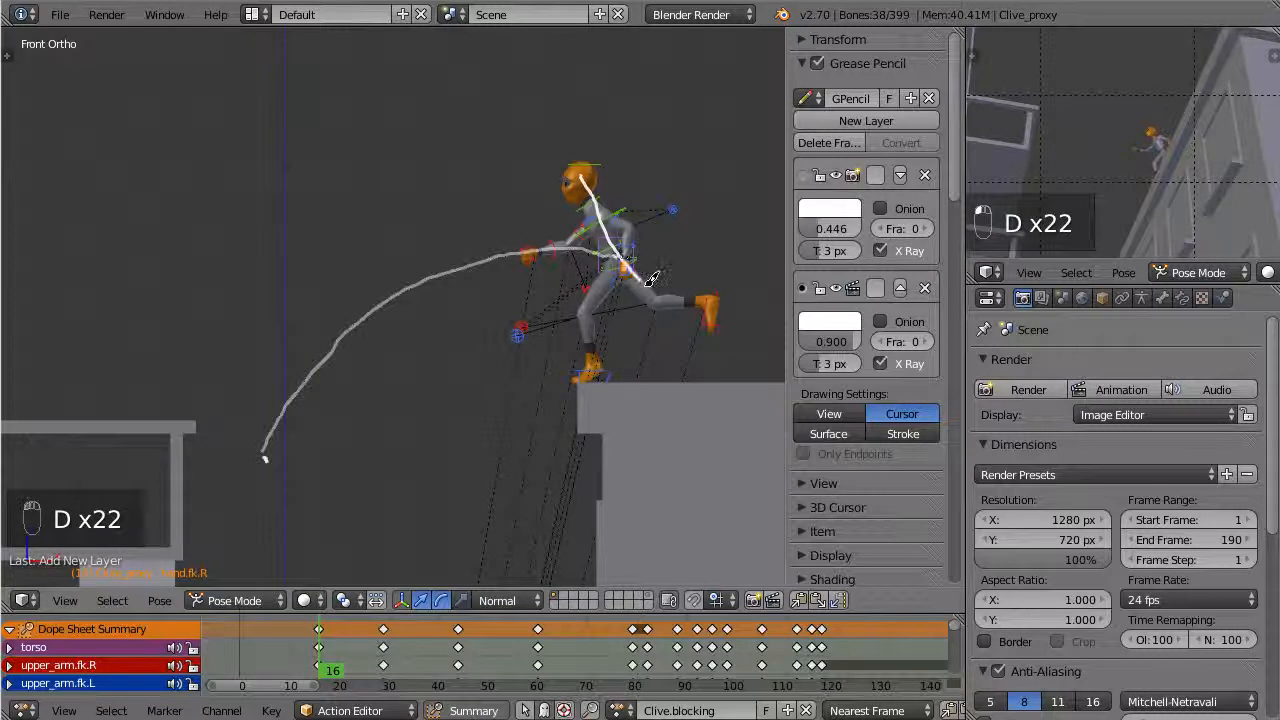
{"action": "left_click_drag", "start_coordinate": [651, 279], "coordinate": [710, 314]}
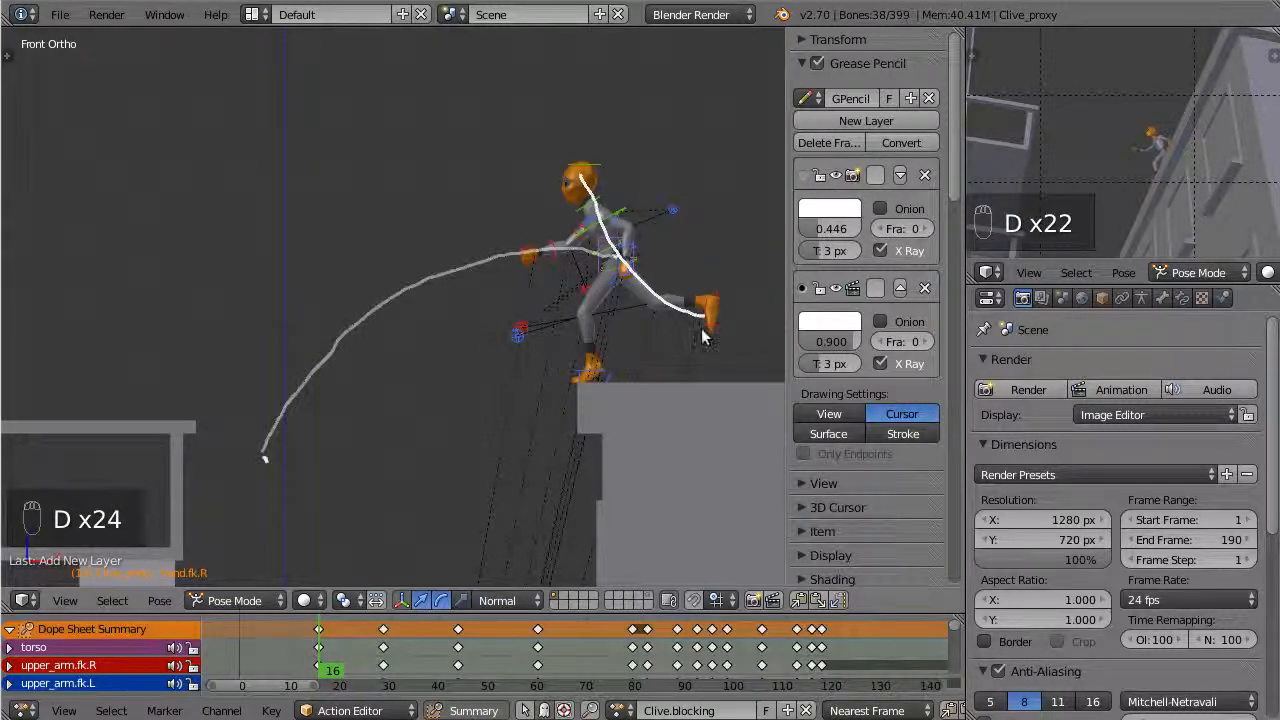
{"action": "middle_click_drag", "start_coordinate": [490, 398], "coordinate": [535, 373], "text": "shift"}
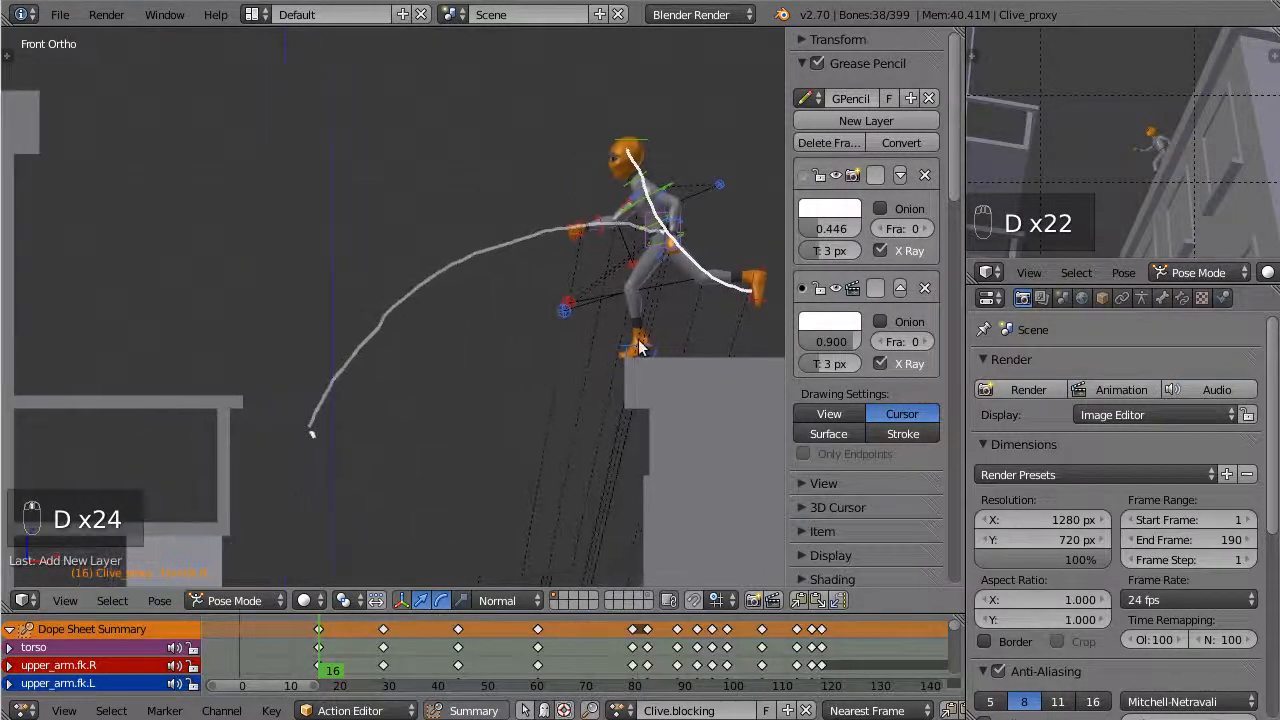
Go to frame 29 and draw Clive's curved line of action from the head through the hips to the feet
{"action": "left_click", "coordinate": [388, 650]}
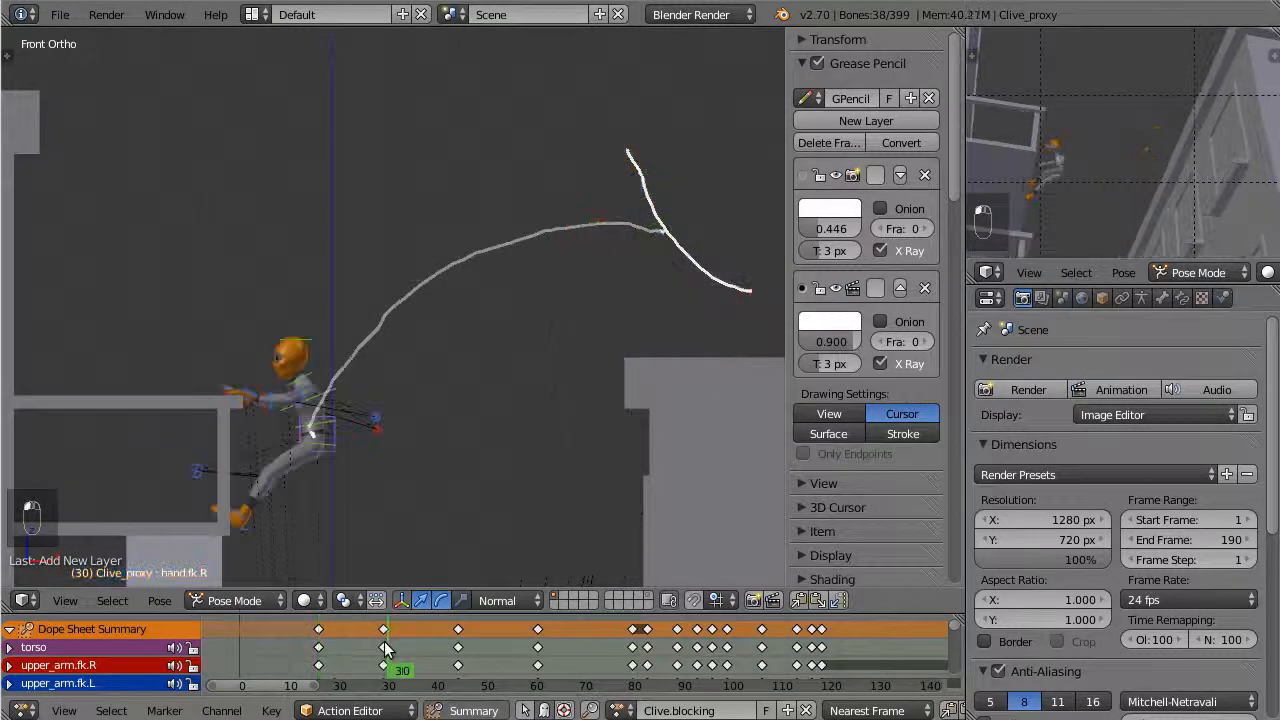
{"action": "middle_click_drag", "start_coordinate": [362, 424], "coordinate": [450, 362], "text": "shift"}
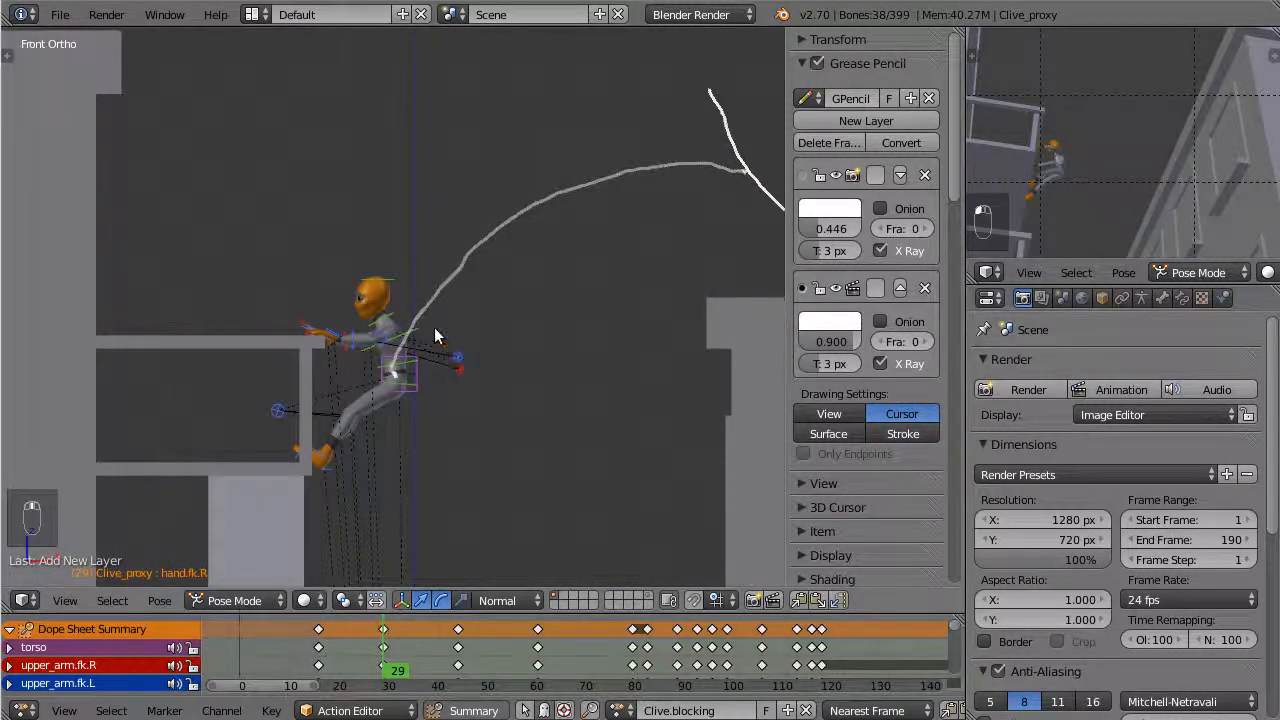
{"action": "key", "text": "d"}
{"action": "mouse_move", "coordinate": [374, 291]}
{"action": "left_mouse_down"}
{"action": "mouse_move", "coordinate": [398, 340]}
{"action": "mouse_move", "coordinate": [396, 376]}
{"action": "left_mouse_up"}
{"action": "left_click_drag", "start_coordinate": [339, 441], "coordinate": [322, 454]}
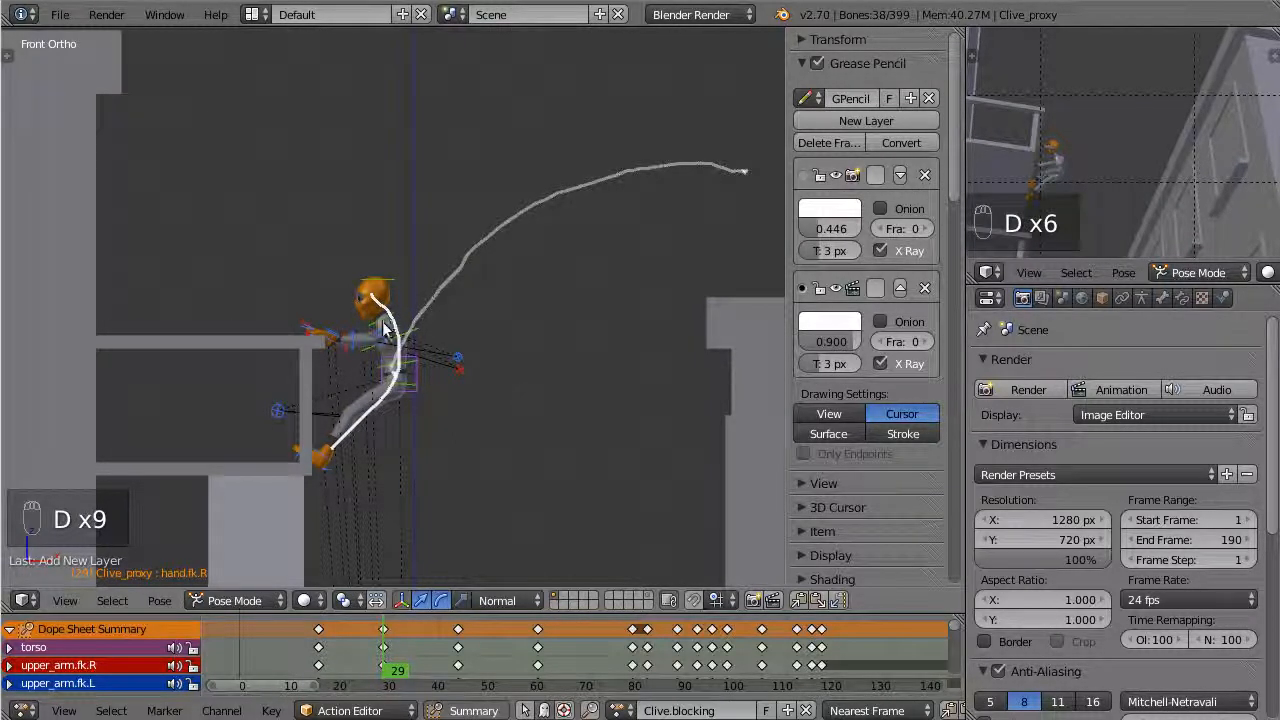
Go to frame 22 and turn on onion skinning for the line-of-action Grease Pencil layer
{"action": "scroll", "coordinate": [383, 330], "scroll_direction": "up", "scroll_amount": 1}
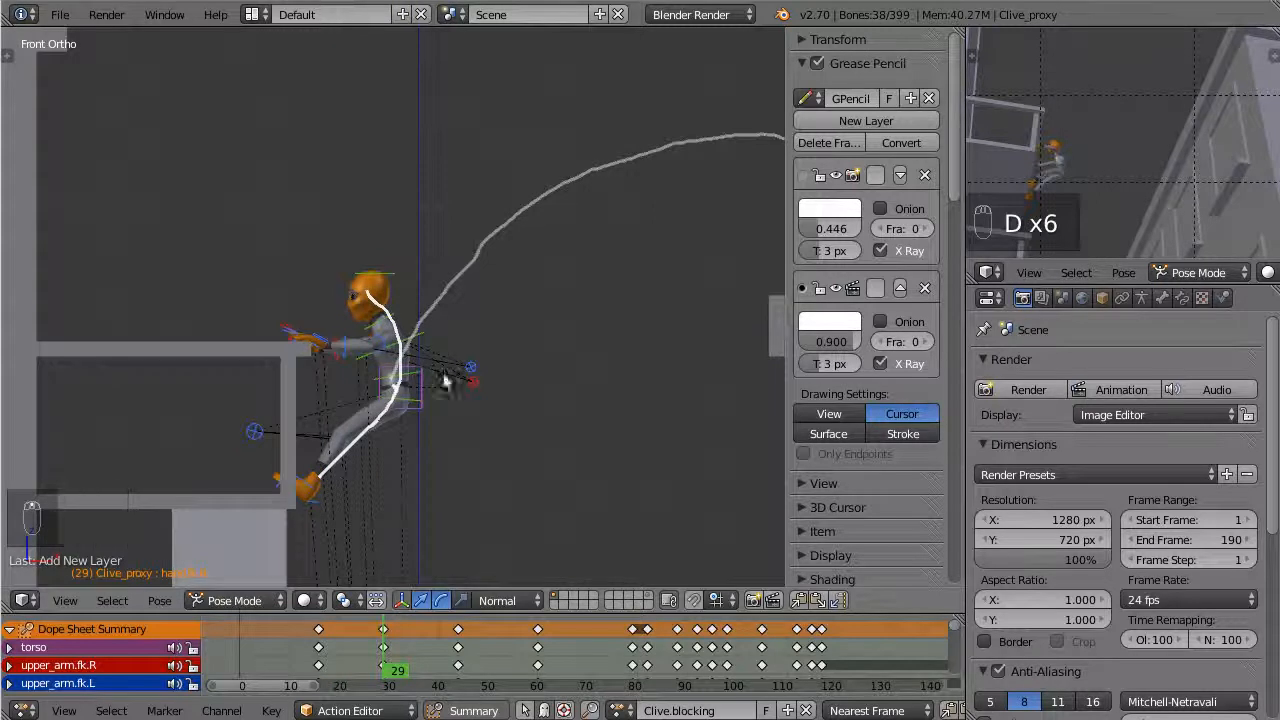
{"action": "left_click_drag", "start_coordinate": [403, 617], "coordinate": [349, 628]}
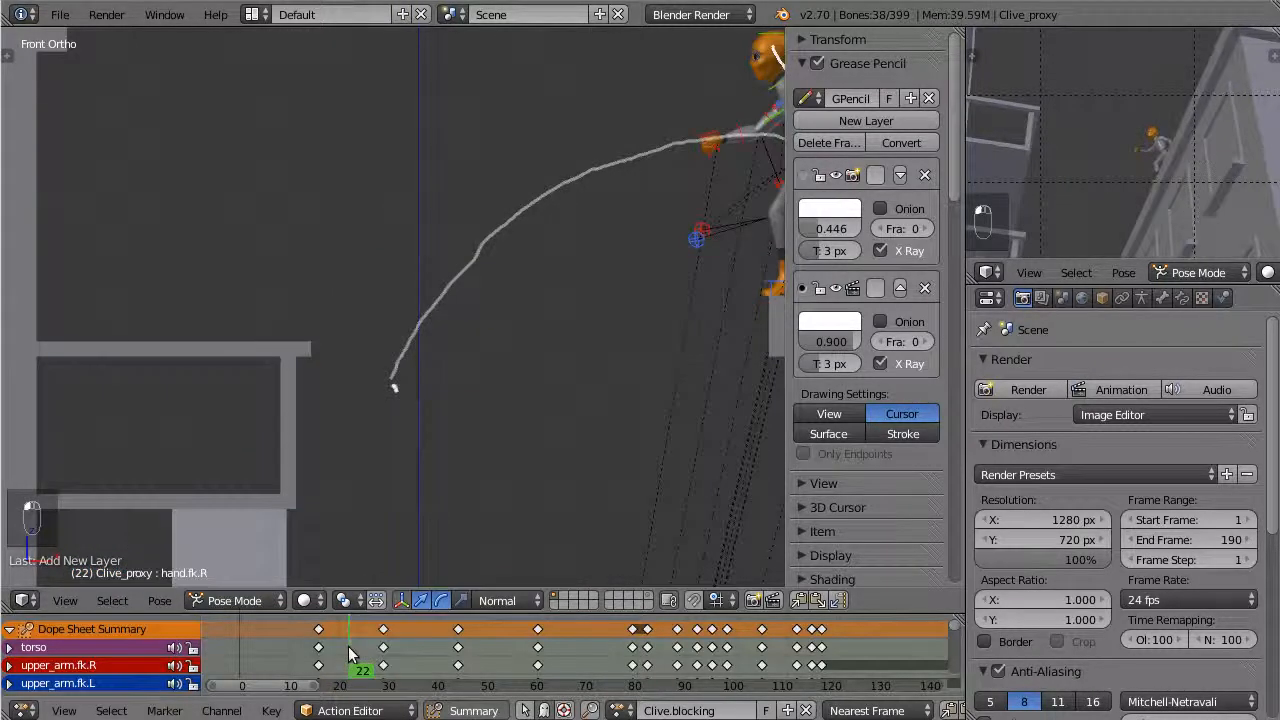
{"action": "left_click", "coordinate": [880, 321]}
{"action": "scroll", "coordinate": [580, 351], "scroll_direction": "down", "scroll_amount": 2}
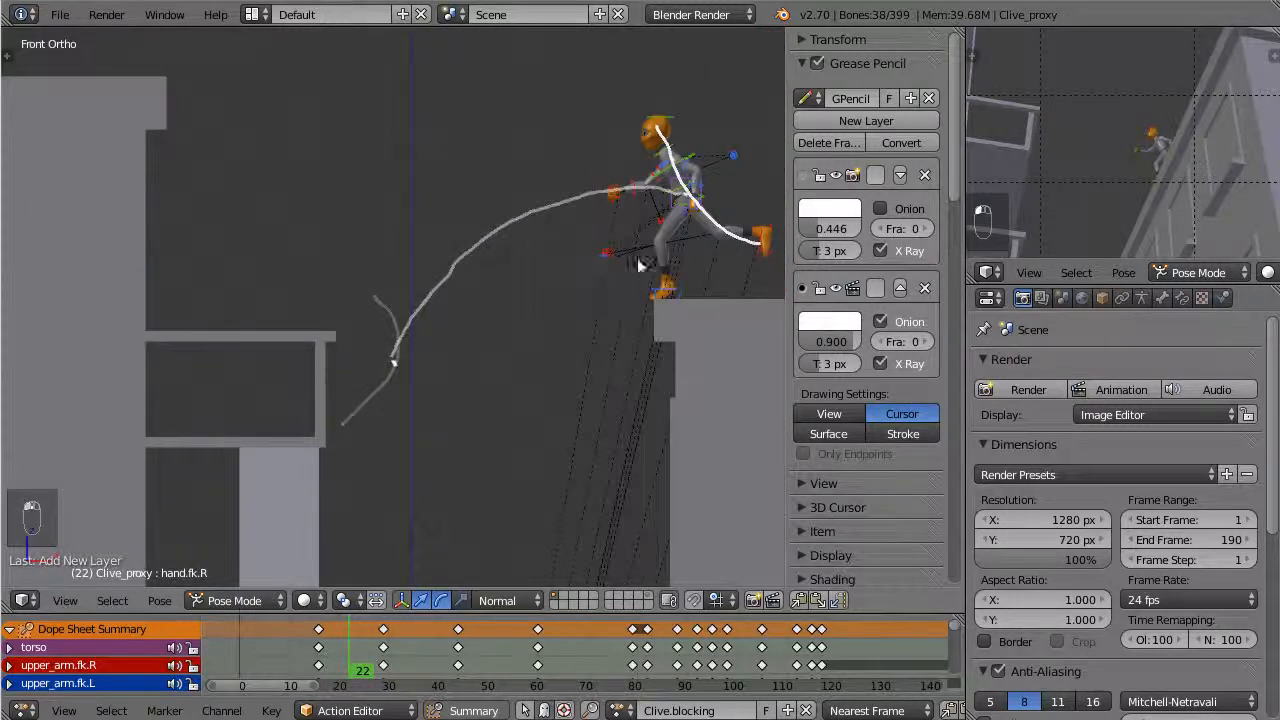
{"action": "mouse_move", "coordinate": [612, 298]}
{"action": "middle_mouse_down", "text": "shift"}
{"action": "mouse_move", "coordinate": [525, 298]}
{"action": "mouse_move", "coordinate": [574, 286]}
{"action": "middle_mouse_up", "text": "shift"}
{"action": "scroll", "coordinate": [525, 298], "scroll_direction": "up", "scroll_amount": 1}
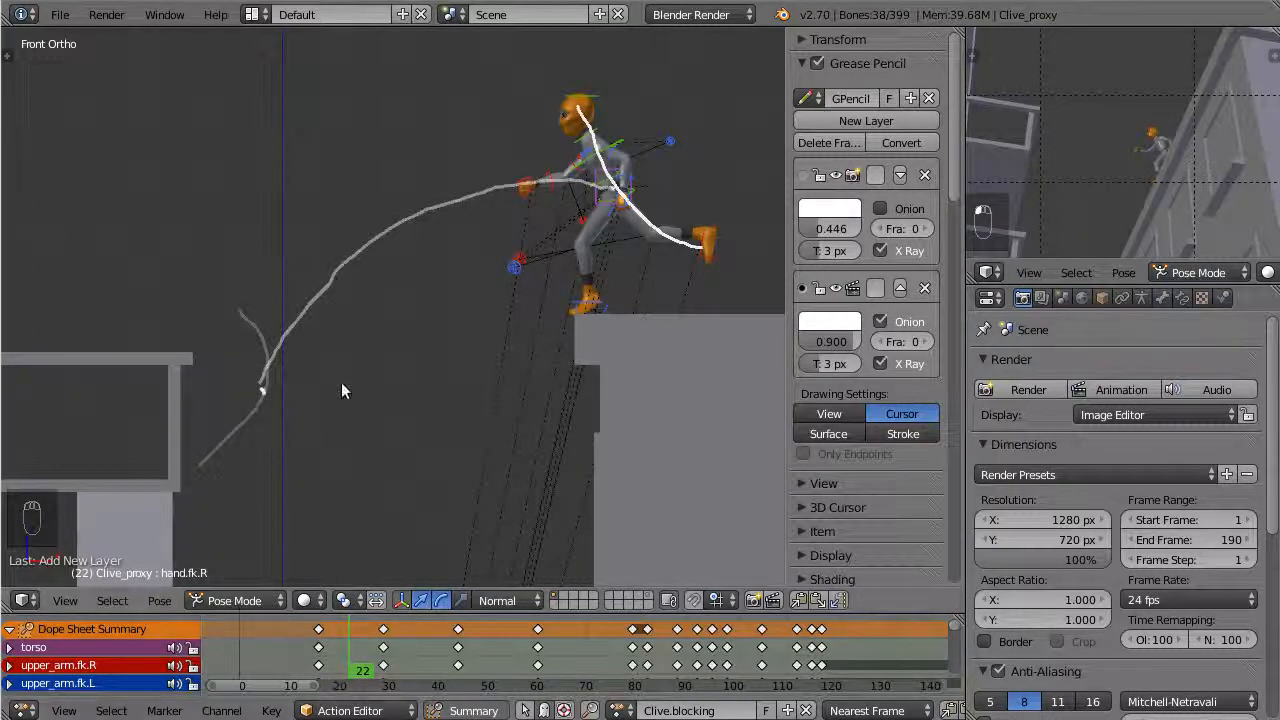
Draw breakdown lines of action across the hips' arc, at frame 27 near the balcony and at frame 23 closer to the ledge
{"action": "left_click_drag", "start_coordinate": [381, 637], "coordinate": [373, 630]}
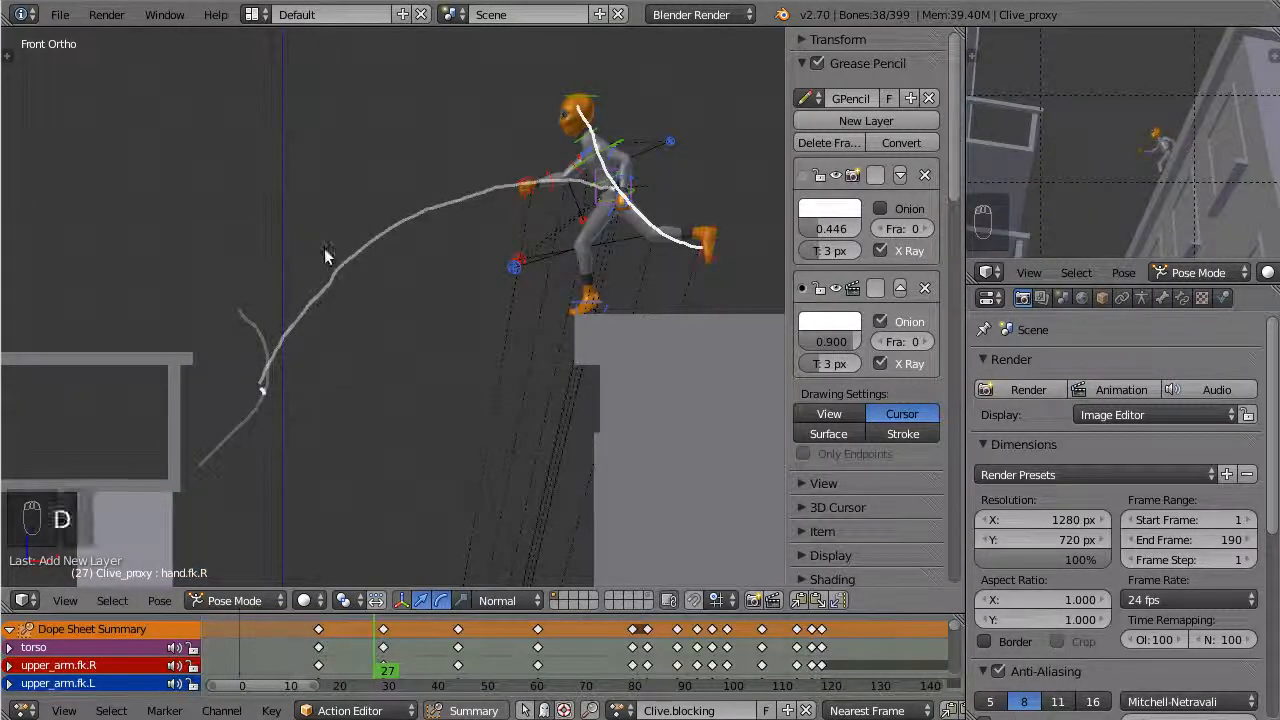
{"action": "mouse_move", "coordinate": [325, 229]}
{"action": "left_mouse_down"}
{"action": "mouse_move", "coordinate": [316, 300]}
{"action": "mouse_move", "coordinate": [235, 416]}
{"action": "left_mouse_up"}
{"action": "mouse_move", "coordinate": [390, 632]}
{"action": "left_mouse_down"}
{"action": "mouse_move", "coordinate": [362, 655]}
{"action": "mouse_move", "coordinate": [389, 665]}
{"action": "mouse_move", "coordinate": [356, 656]}
{"action": "left_mouse_up"}
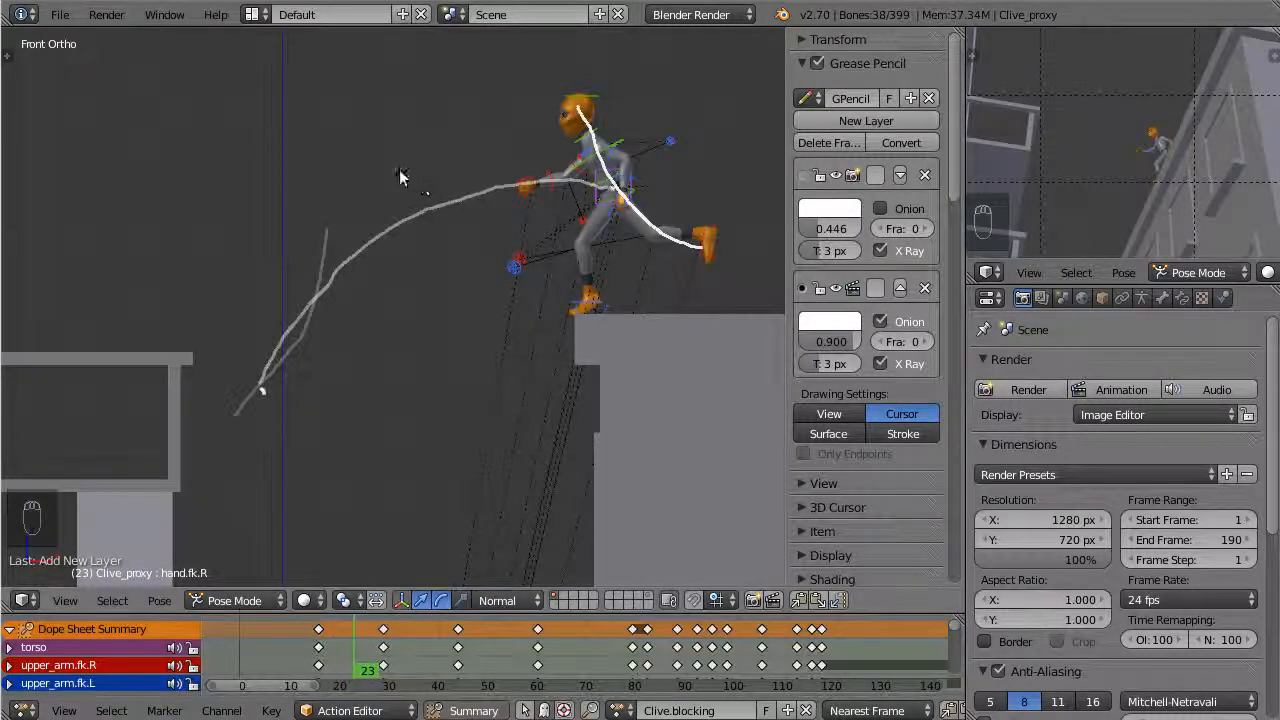
{"action": "key", "text": "d"}
{"action": "mouse_move", "coordinate": [400, 128]}
{"action": "left_mouse_down"}
{"action": "mouse_move", "coordinate": [455, 255]}
{"action": "mouse_move", "coordinate": [514, 307]}
{"action": "left_mouse_up"}
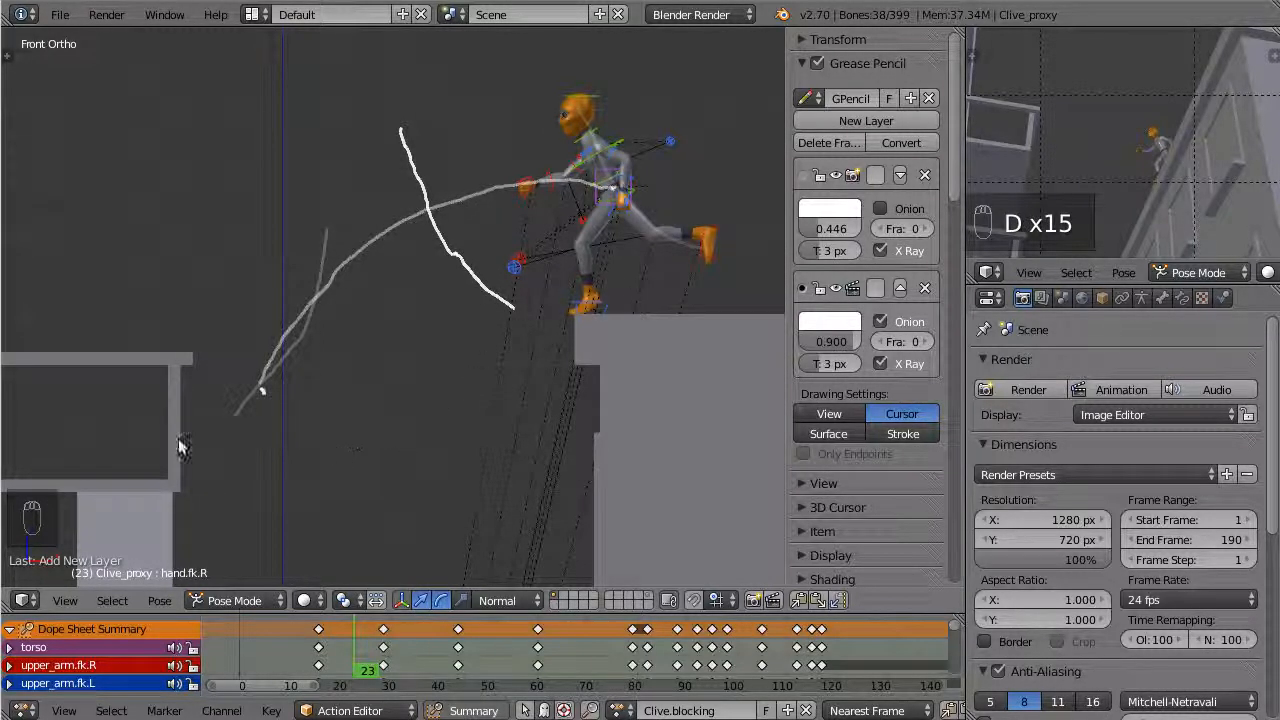
Scrub the timeline to review the drawn lines of action against Clive's key poses
{"action": "right_click_drag", "start_coordinate": [360, 647], "coordinate": [320, 670]}
{"action": "scroll", "coordinate": [376, 476], "scroll_direction": "down", "scroll_amount": 2}
{"action": "middle_click_drag", "start_coordinate": [491, 379], "coordinate": [514, 300], "text": "shift"}
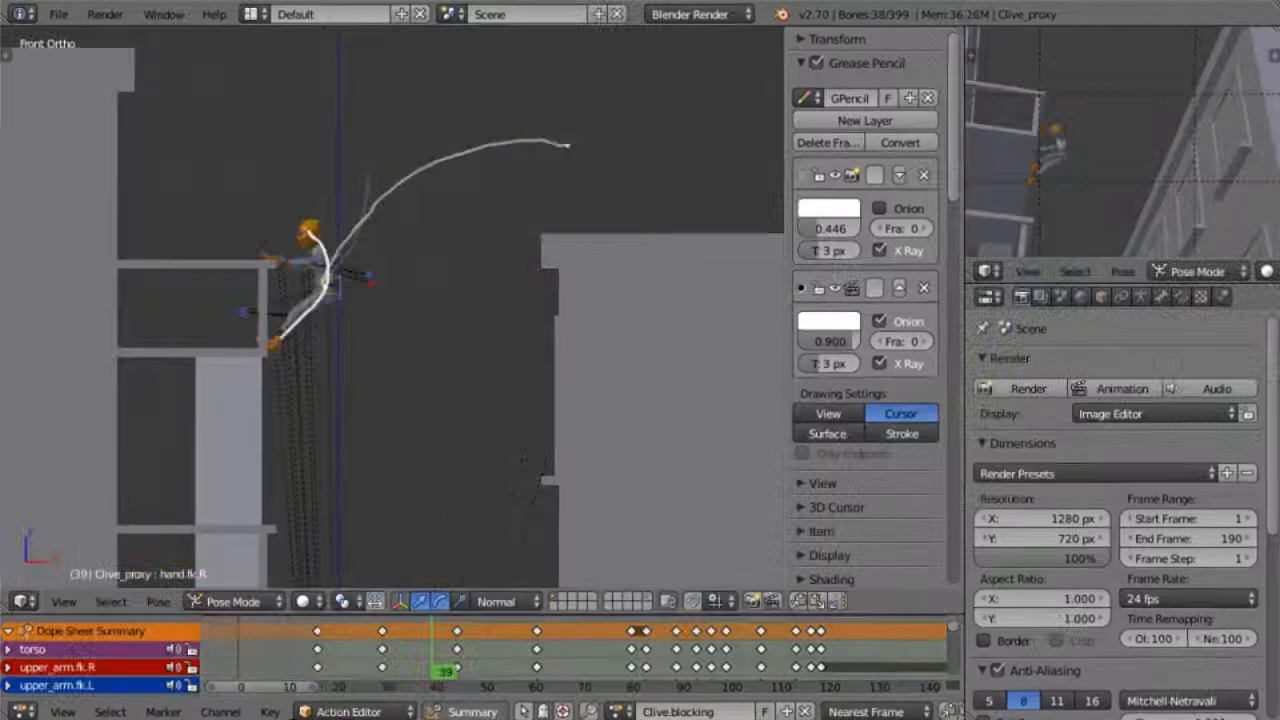
Go to frame 23 and move Clive's body along the arc onto the breakdown line of action
{"action": "right_click_drag", "start_coordinate": [434, 670], "coordinate": [354, 670]}
{"action": "key", "text": "g"}
{"action": "left_click", "coordinate": [421, 262]}
{"action": "scroll", "coordinate": [421, 262], "scroll_direction": "up", "scroll_amount": 1}
{"action": "scroll", "coordinate": [421, 262], "scroll_direction": "up", "scroll_amount": 5}
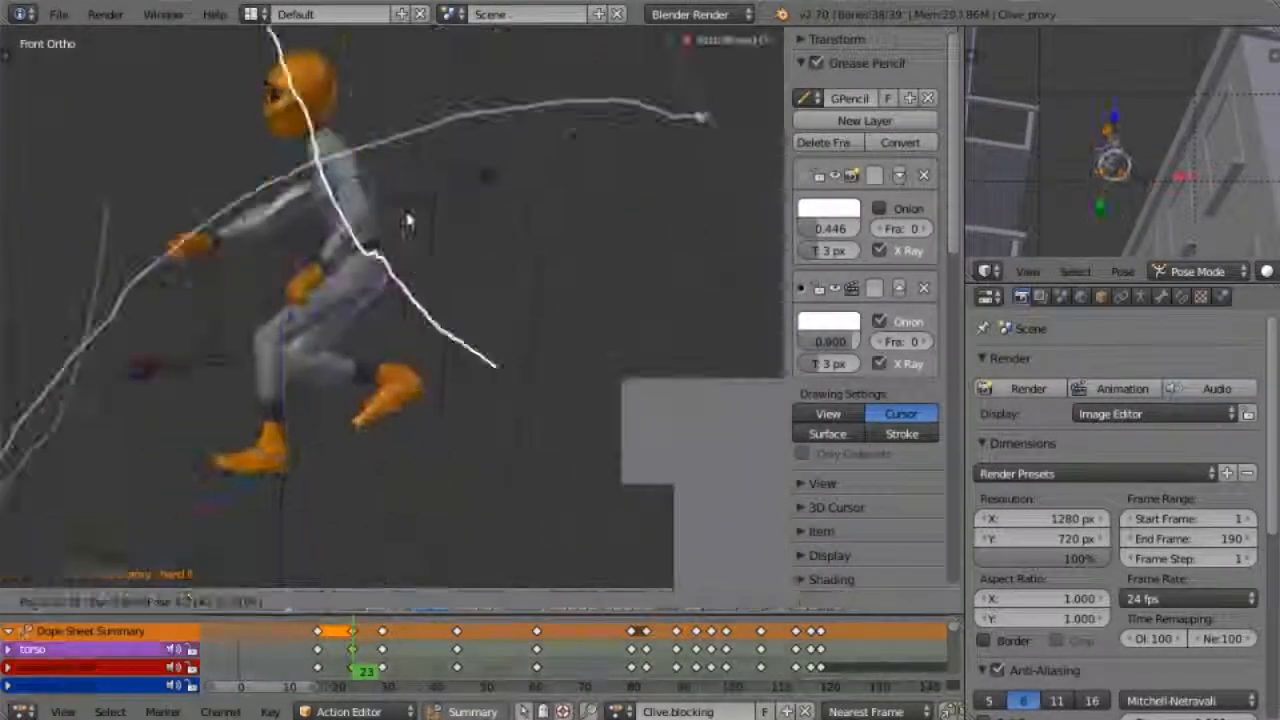
Refine the breakdown pose around frame 23 by repositioning a body control to follow the line of action
{"action": "right_click", "coordinate": [205, 143]}
{"action": "left_click", "coordinate": [351, 636]}
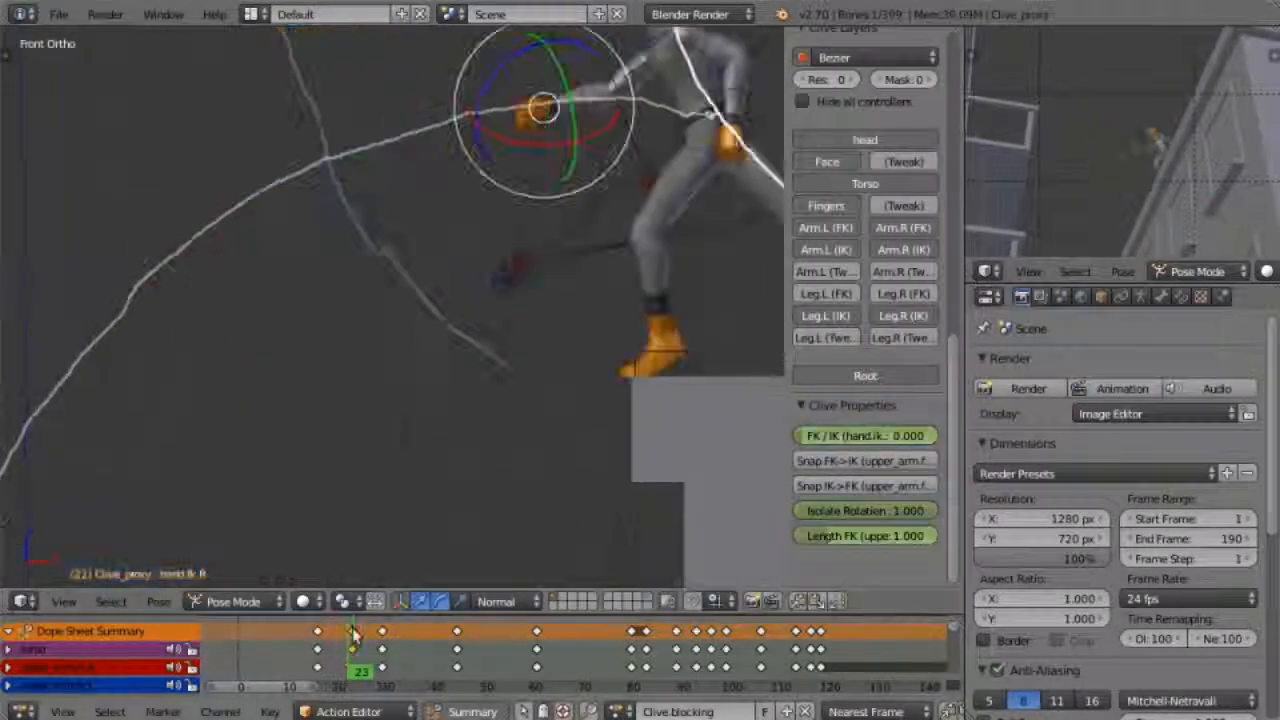
{"action": "scroll", "coordinate": [568, 357], "scroll_direction": "down", "scroll_amount": 3}
{"action": "scroll", "coordinate": [568, 357], "scroll_direction": "up", "scroll_amount": 3}
{"action": "right_click", "coordinate": [486, 360]}
{"action": "key", "text": "g"}
{"action": "left_click", "coordinate": [480, 352]}
Go to frame 25 and rotate an upper-body control to shape Clive's breakdown pose
{"action": "left_click", "coordinate": [345, 658]}
{"action": "left_click", "coordinate": [362, 658]}
{"action": "scroll", "coordinate": [440, 240], "scroll_direction": "up", "scroll_amount": 3}
{"action": "right_click", "coordinate": [443, 240]}
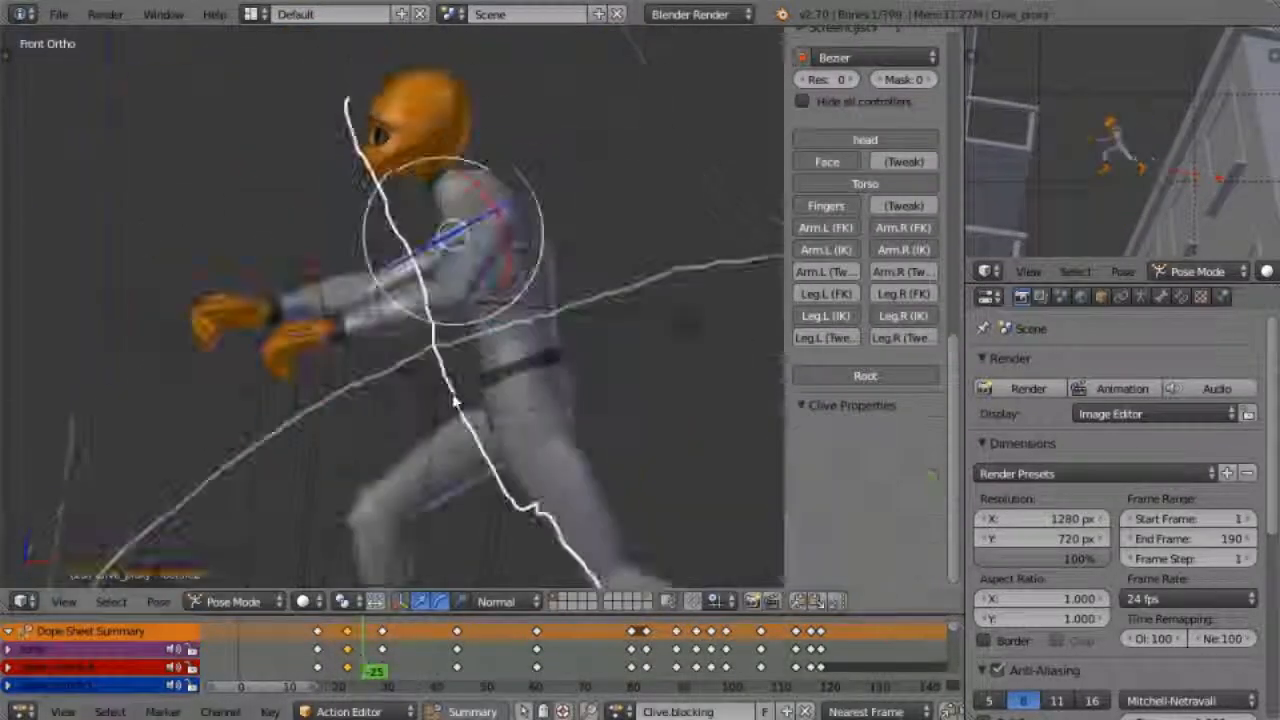
{"action": "scroll", "coordinate": [460, 280], "scroll_direction": "down", "scroll_amount": 3}
{"action": "right_click", "coordinate": [477, 297]}
{"action": "key", "text": "r"}
{"action": "left_click", "coordinate": [412, 250]}
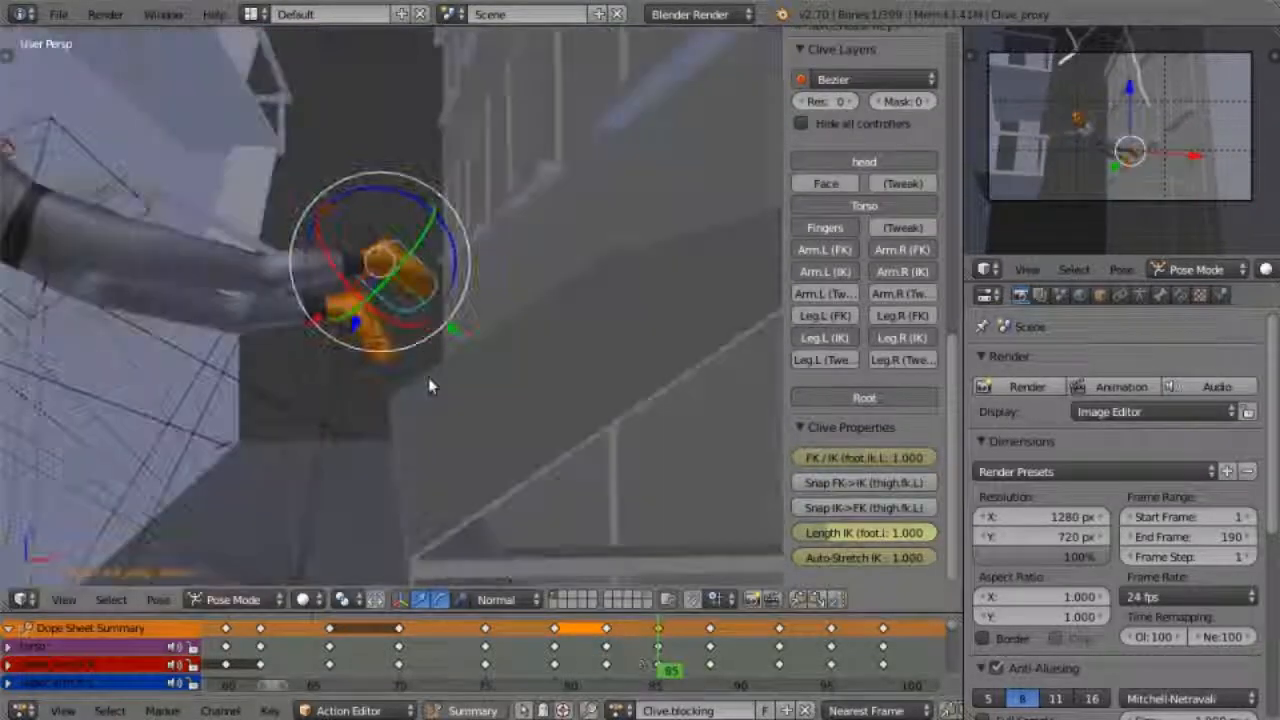
{"action": "middle_click_drag", "start_coordinate": [428, 377], "coordinate": [486, 286]}
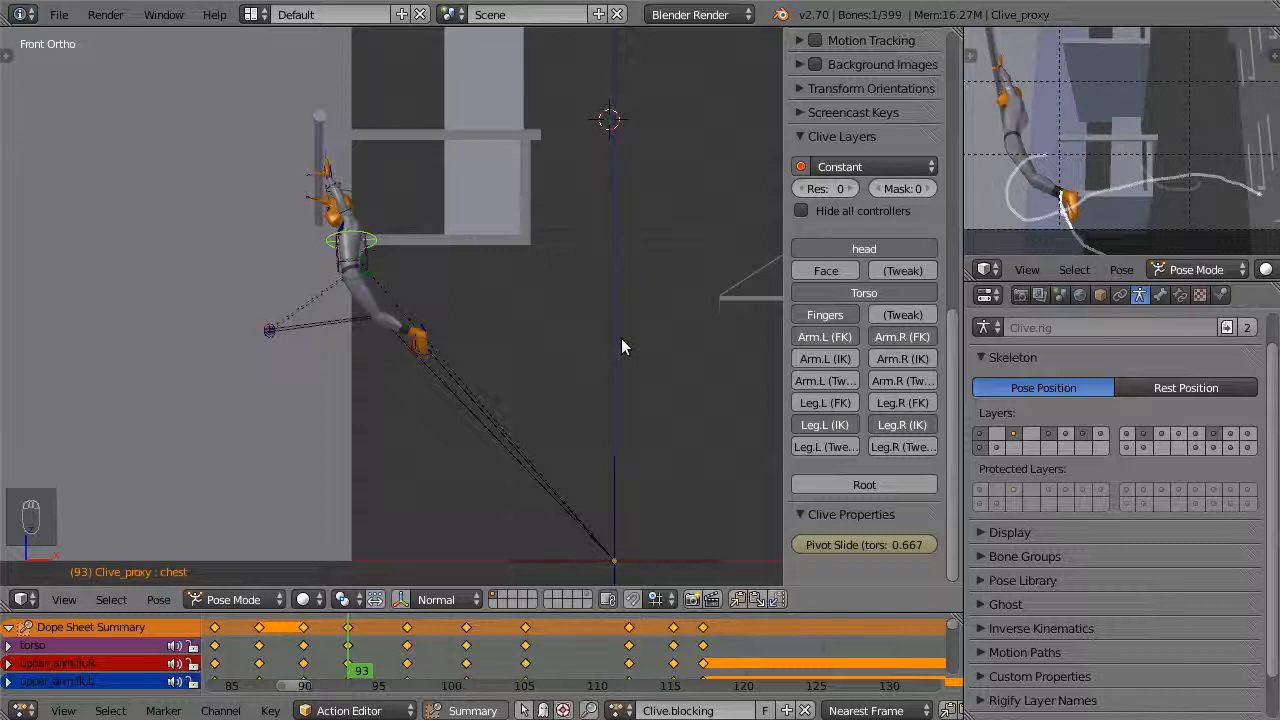
Scrub between frames 90 and 100 to examine the stepped poses of Clive's swing, ending at frame 97
{"action": "left_click", "coordinate": [382, 645]}
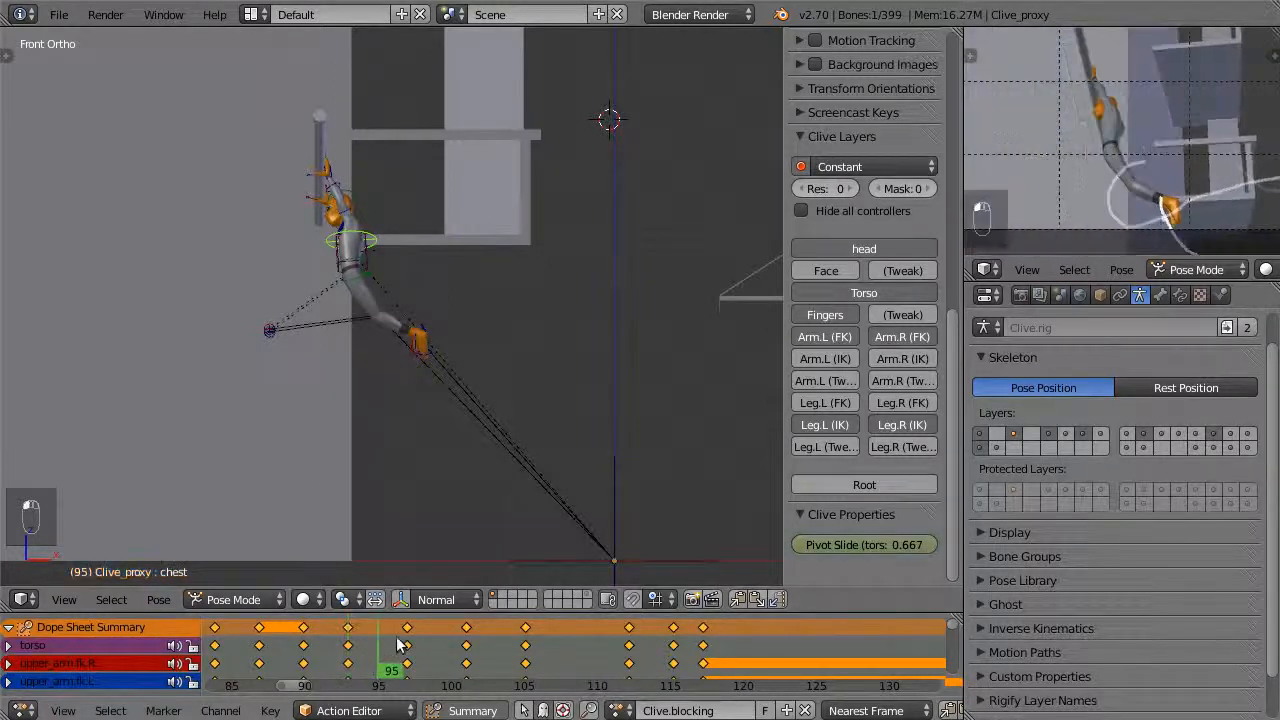
{"action": "left_click_drag", "start_coordinate": [398, 645], "coordinate": [304, 672]}
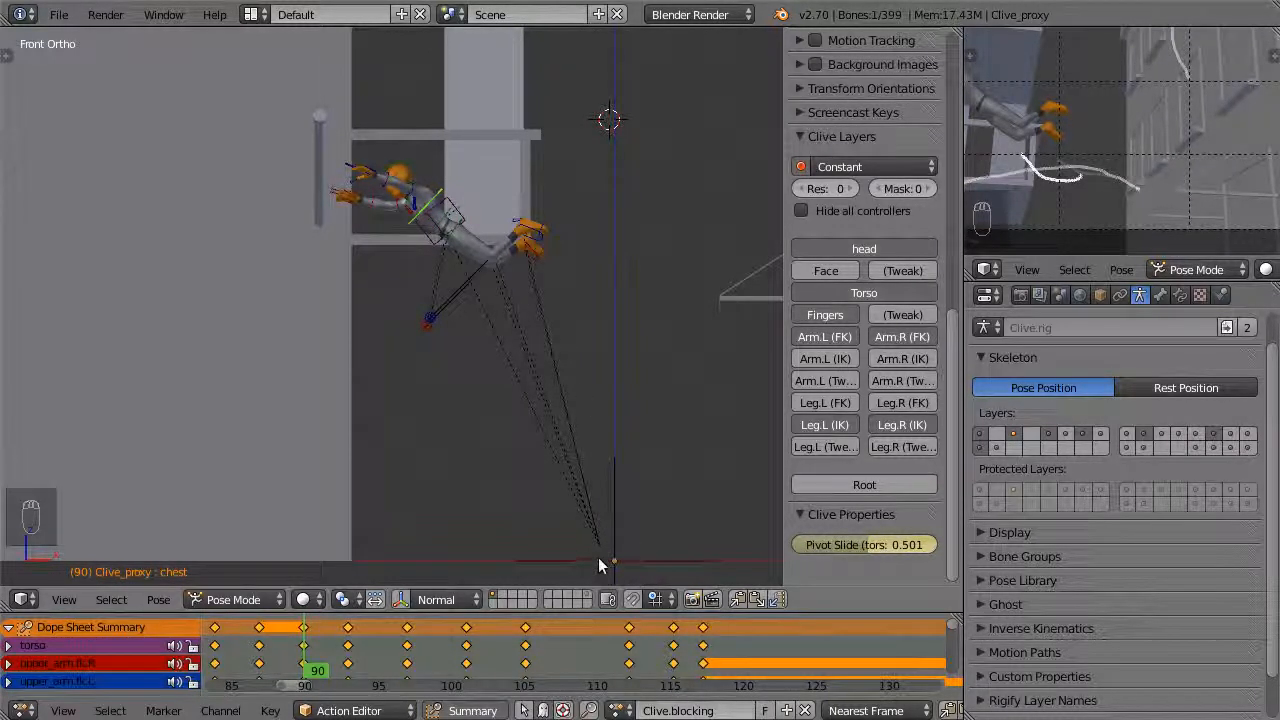
{"action": "left_click_drag", "start_coordinate": [330, 650], "coordinate": [456, 645]}
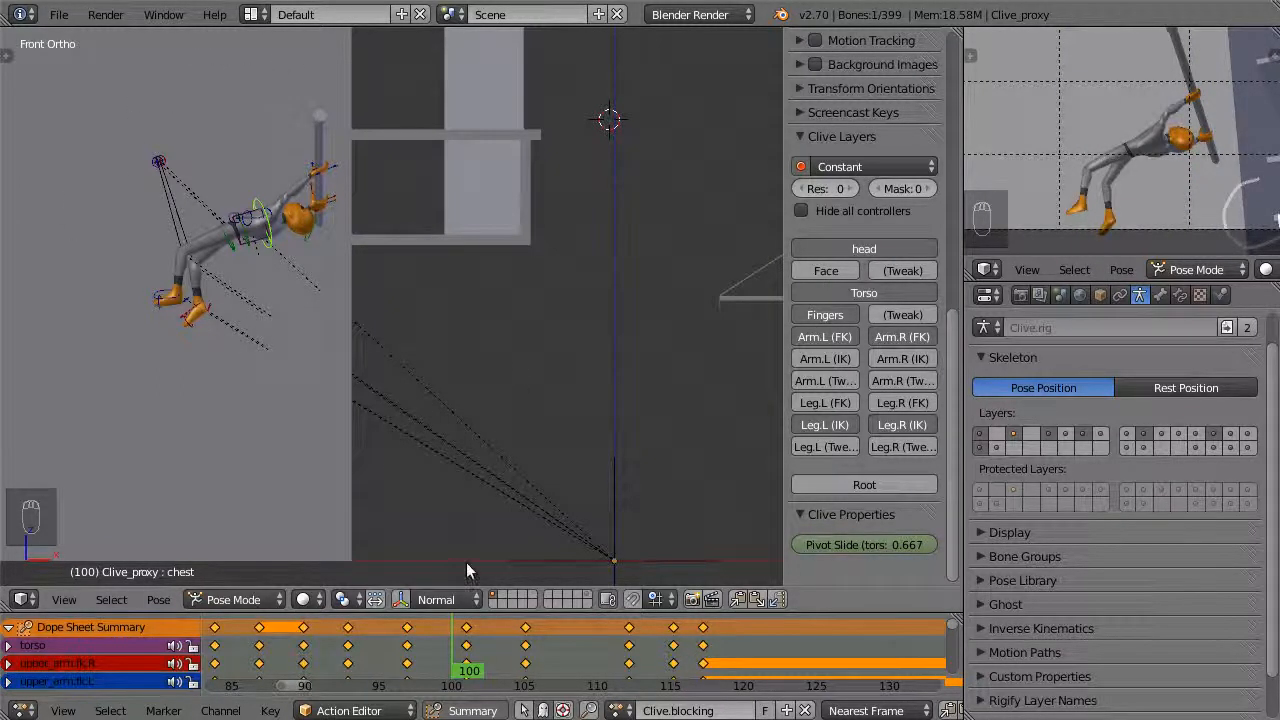
{"action": "left_click_drag", "start_coordinate": [457, 645], "coordinate": [410, 640]}
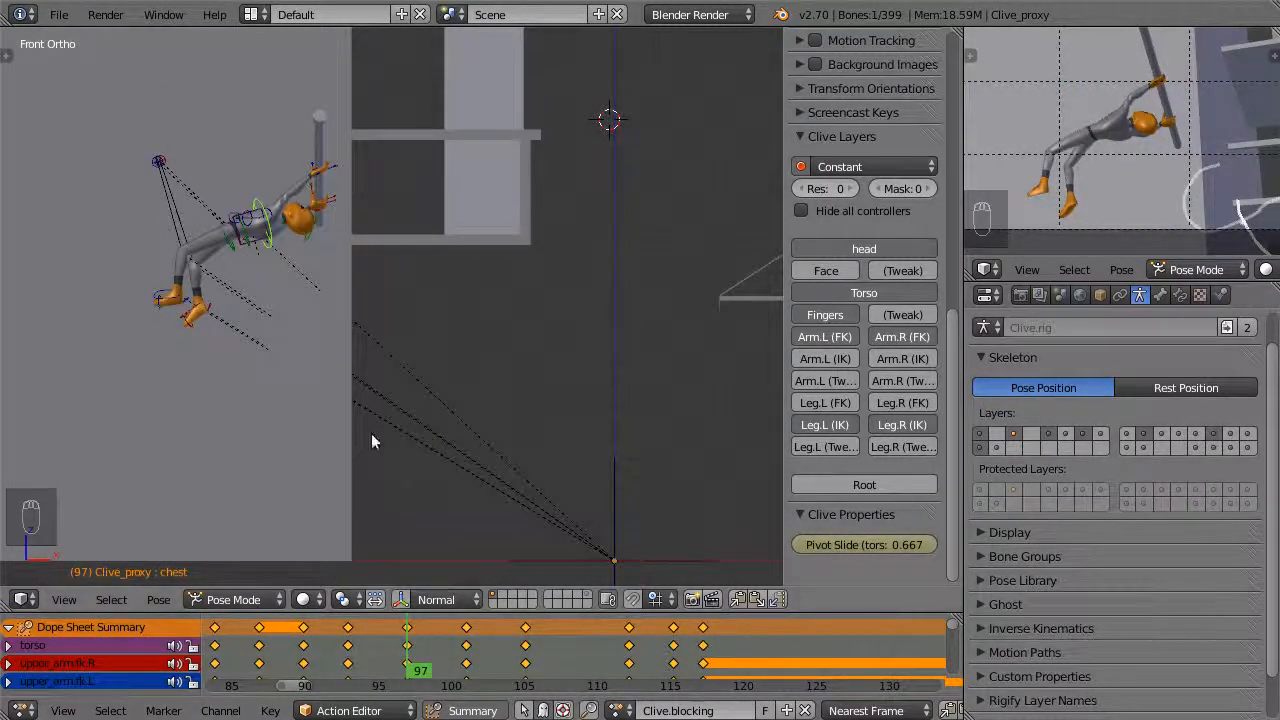
Select the left foot's IK control and set the selected keyframes' interpolation to Bezier
{"action": "right_click", "coordinate": [155, 297]}
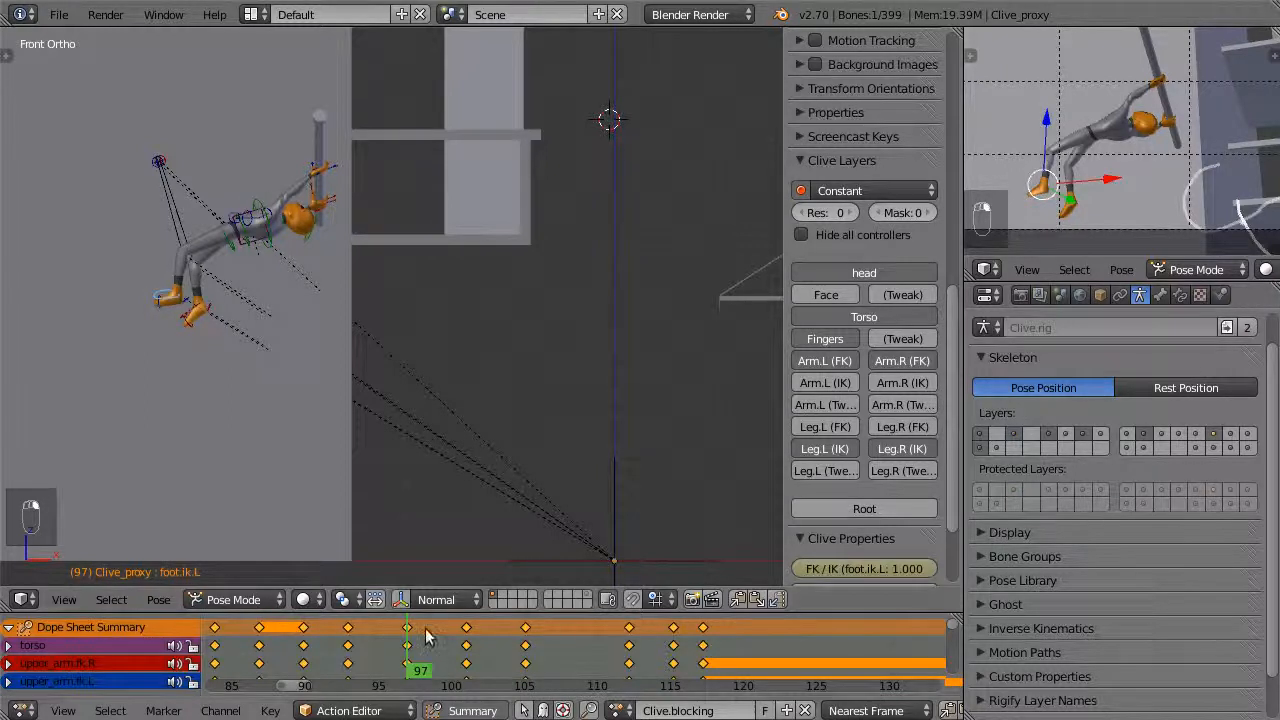
{"action": "key", "text": "t"}
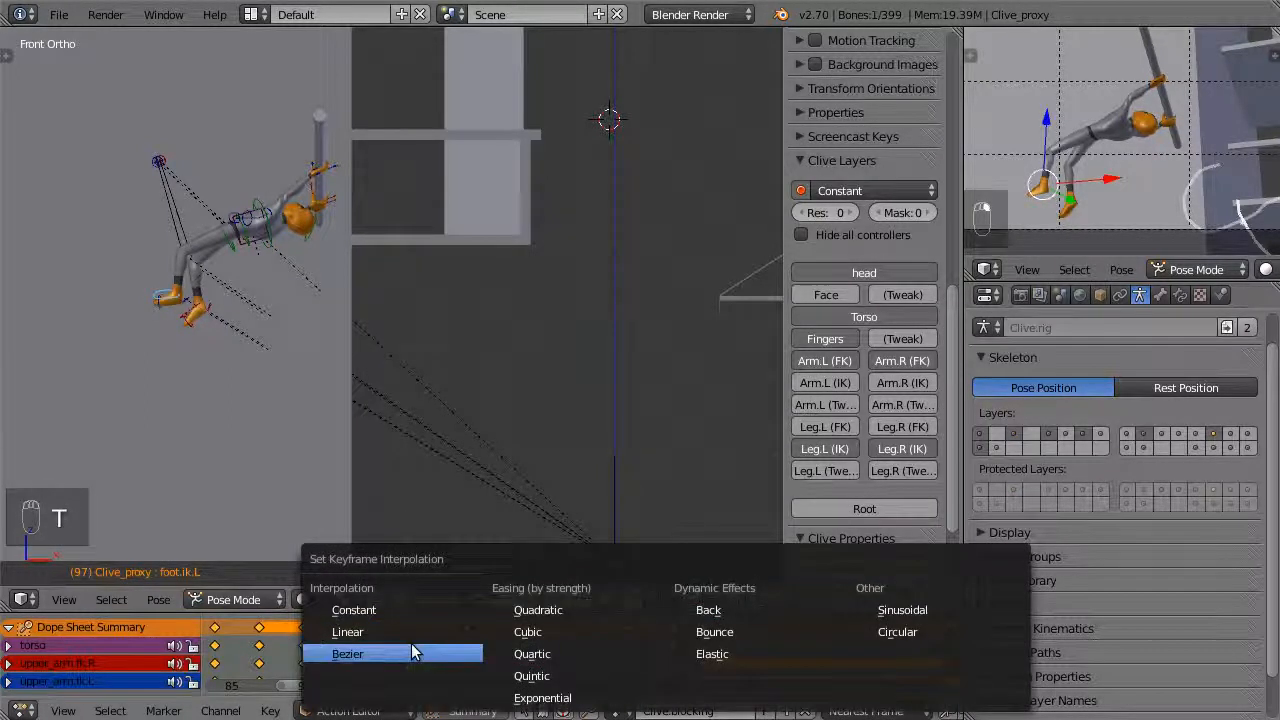
{"action": "left_click", "coordinate": [415, 652]}
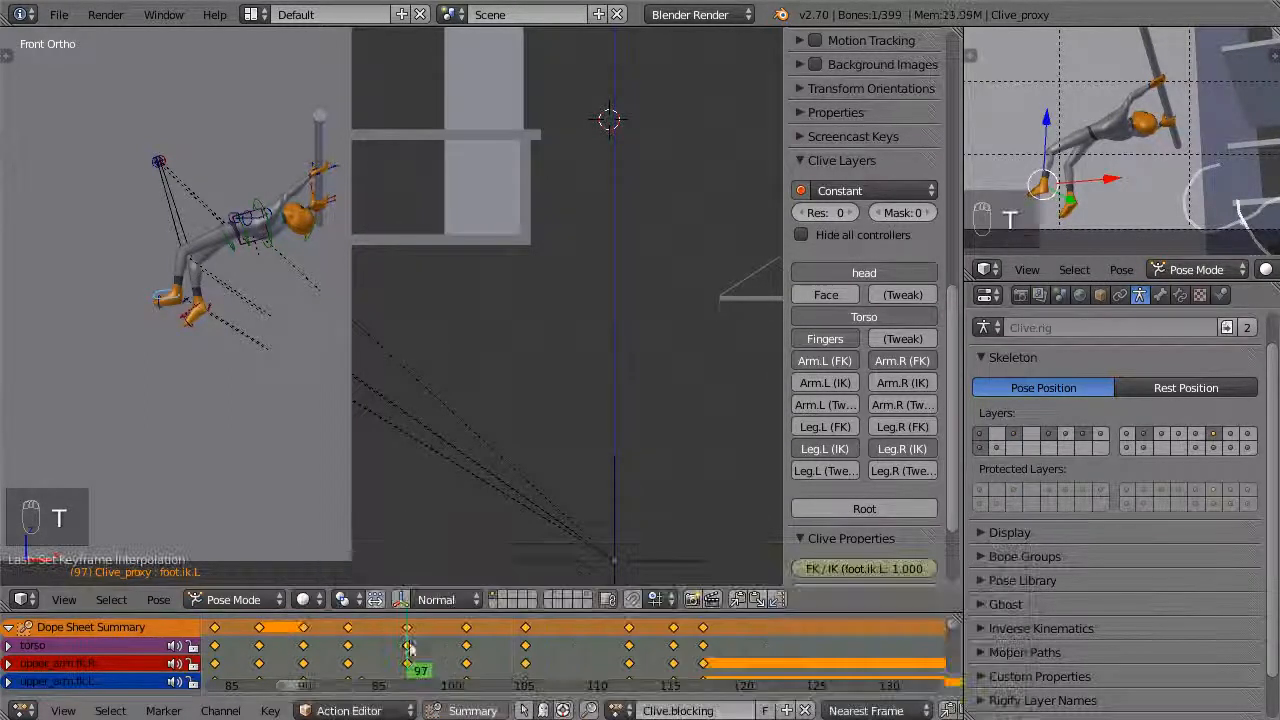
Add the right foot's IK control to the selection and calculate motion paths for both feet over frames 85 to 120
{"action": "right_click", "coordinate": [193, 316], "text": "shift"}
{"action": "scroll", "coordinate": [1153, 414], "scroll_direction": "down", "scroll_amount": 2}
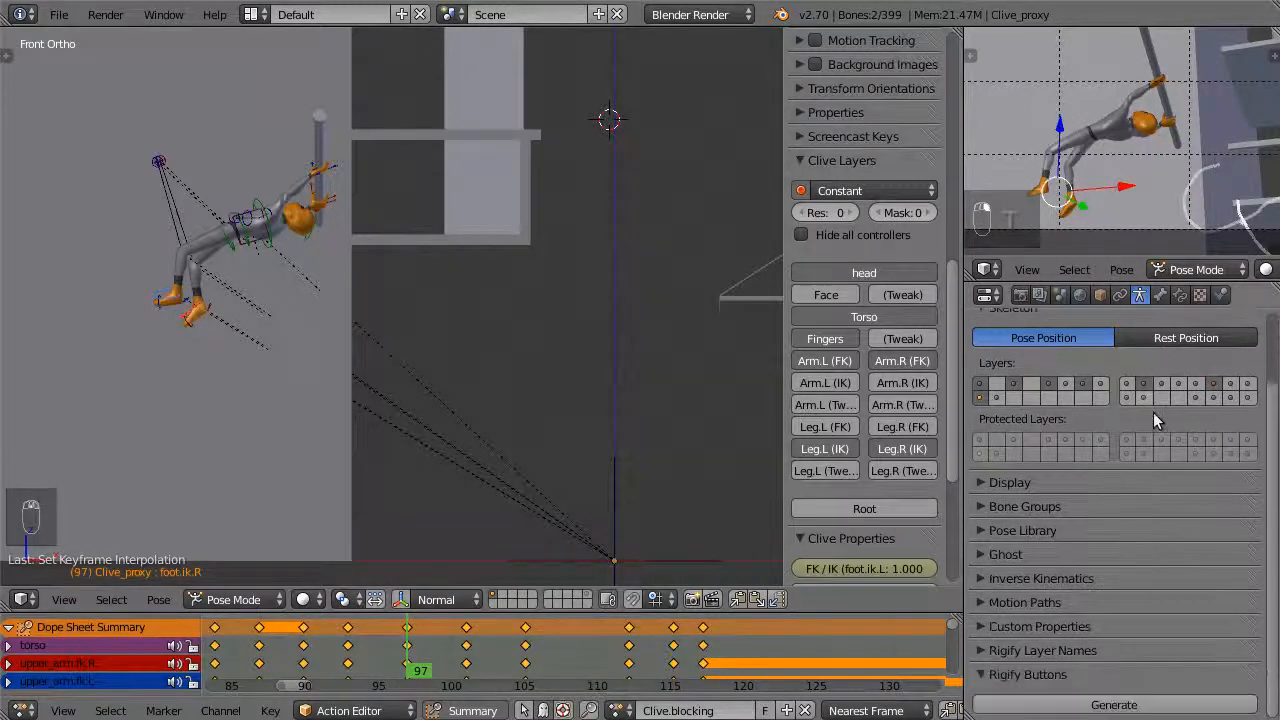
{"action": "left_click", "coordinate": [1048, 601]}
{"action": "scroll", "coordinate": [1207, 647], "scroll_direction": "down", "scroll_amount": 3}
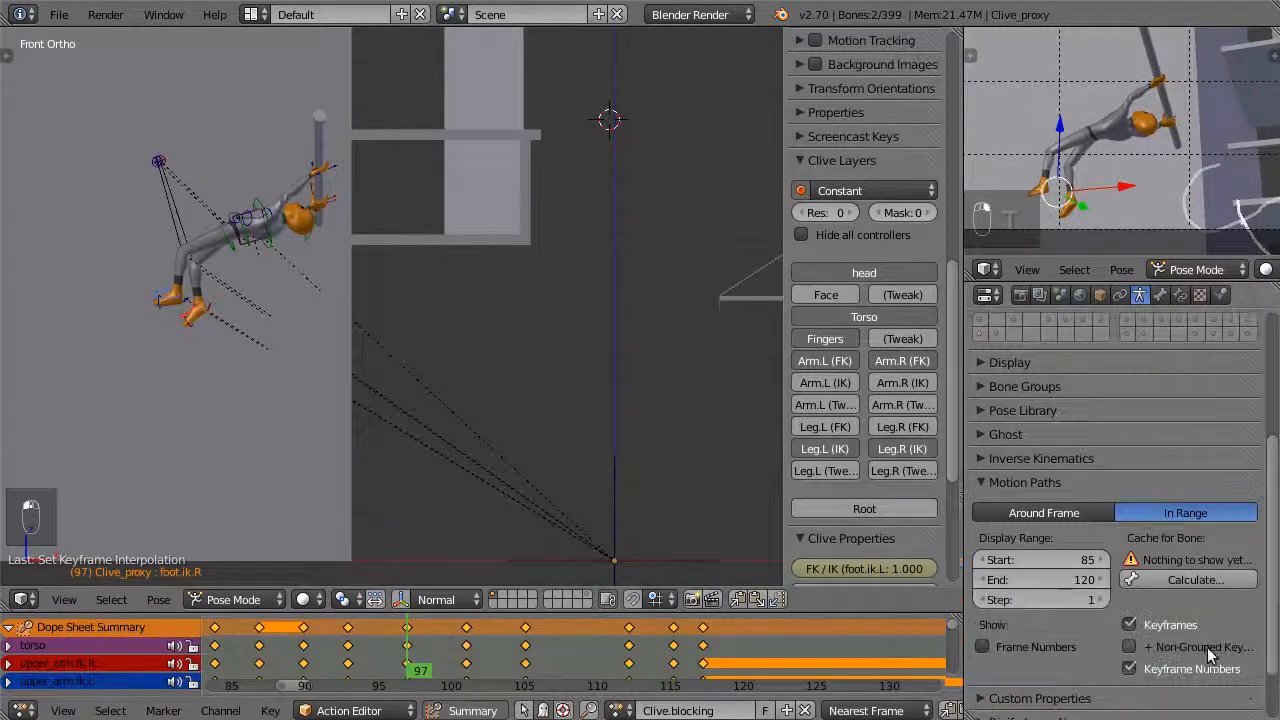
{"action": "left_click", "coordinate": [1186, 581]}
{"action": "left_click", "coordinate": [1188, 594]}
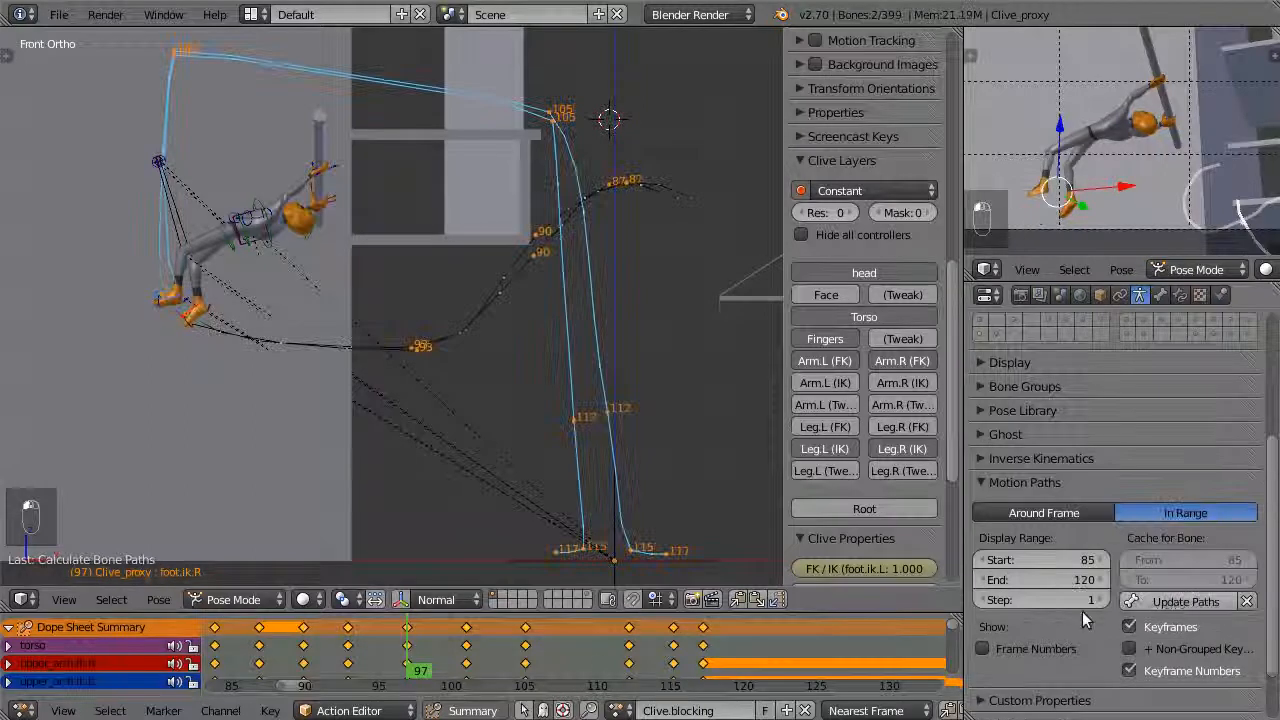
Try moving both feet outward at frame 99 to round out their arc between frames 97 and 101
{"action": "mouse_move", "coordinate": [405, 641]}
{"action": "left_mouse_down"}
{"action": "mouse_move", "coordinate": [455, 641]}
{"action": "mouse_move", "coordinate": [395, 651]}
{"action": "mouse_move", "coordinate": [440, 670]}
{"action": "left_mouse_up"}
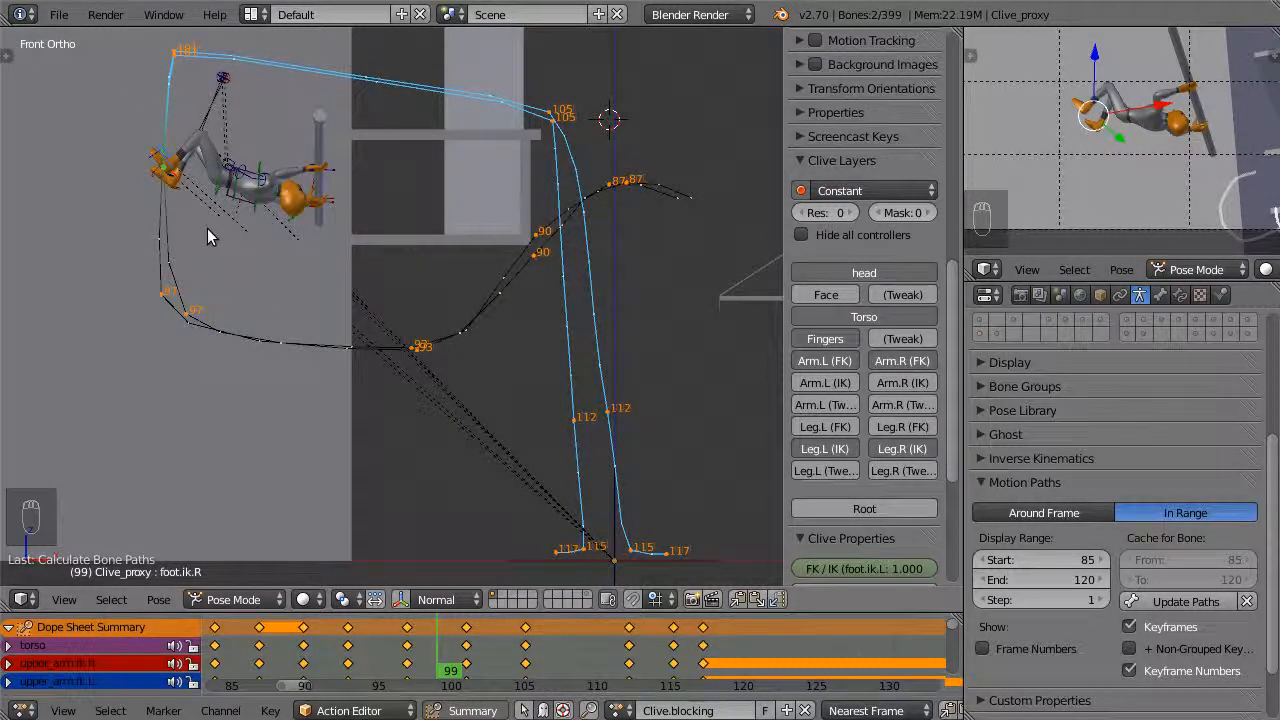
{"action": "key", "text": "g"}
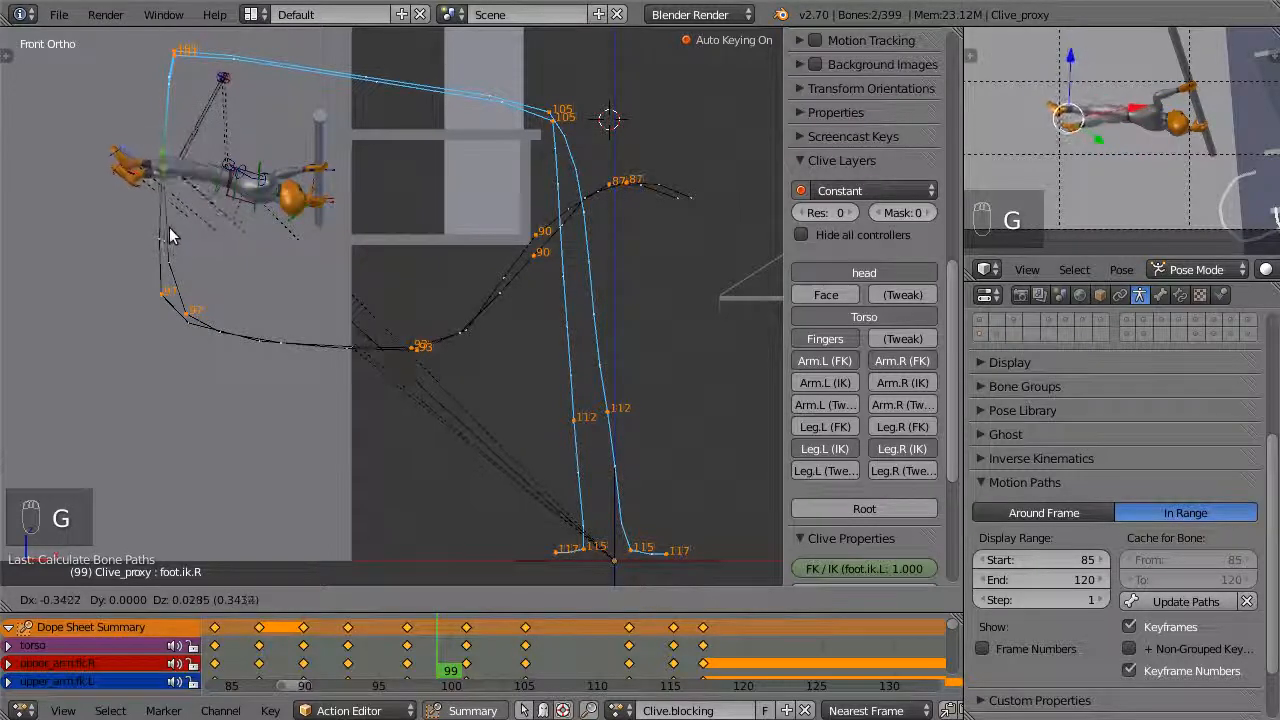
{"action": "left_click", "coordinate": [180, 232]}
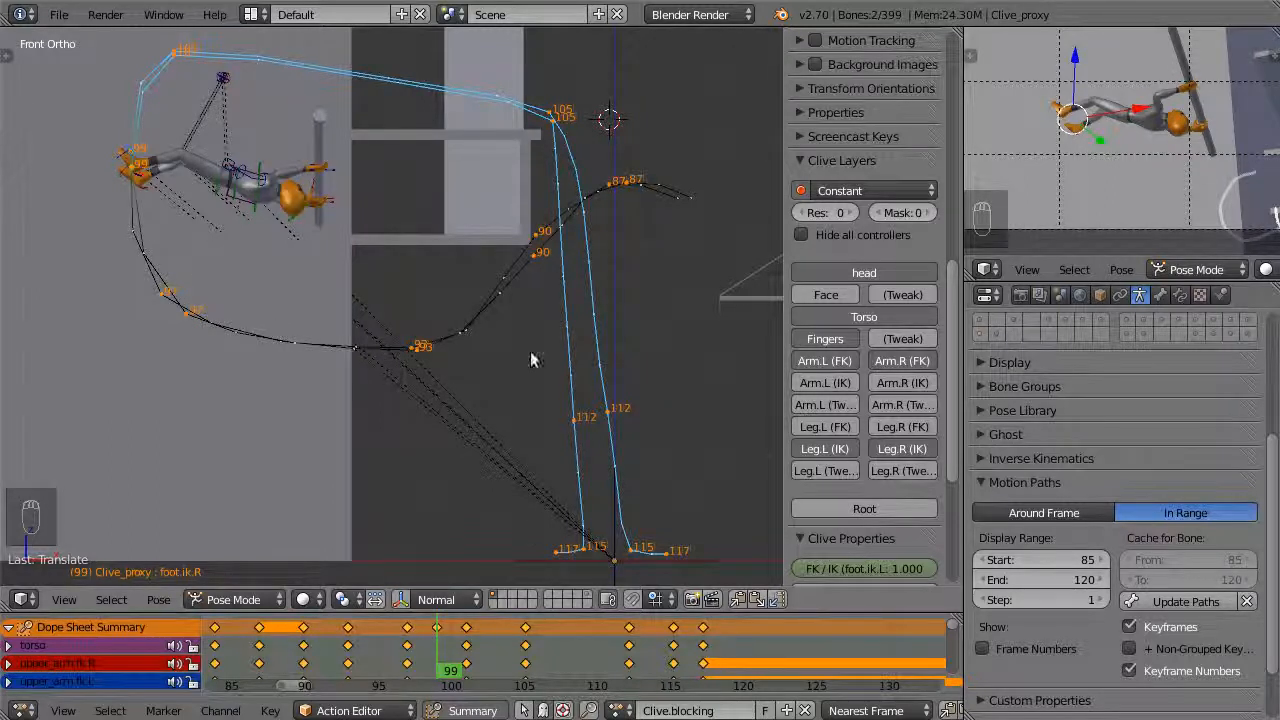
Delete the keyframes at frame 99 and update the feet's motion paths from frame 97
{"action": "left_click", "coordinate": [440, 643]}
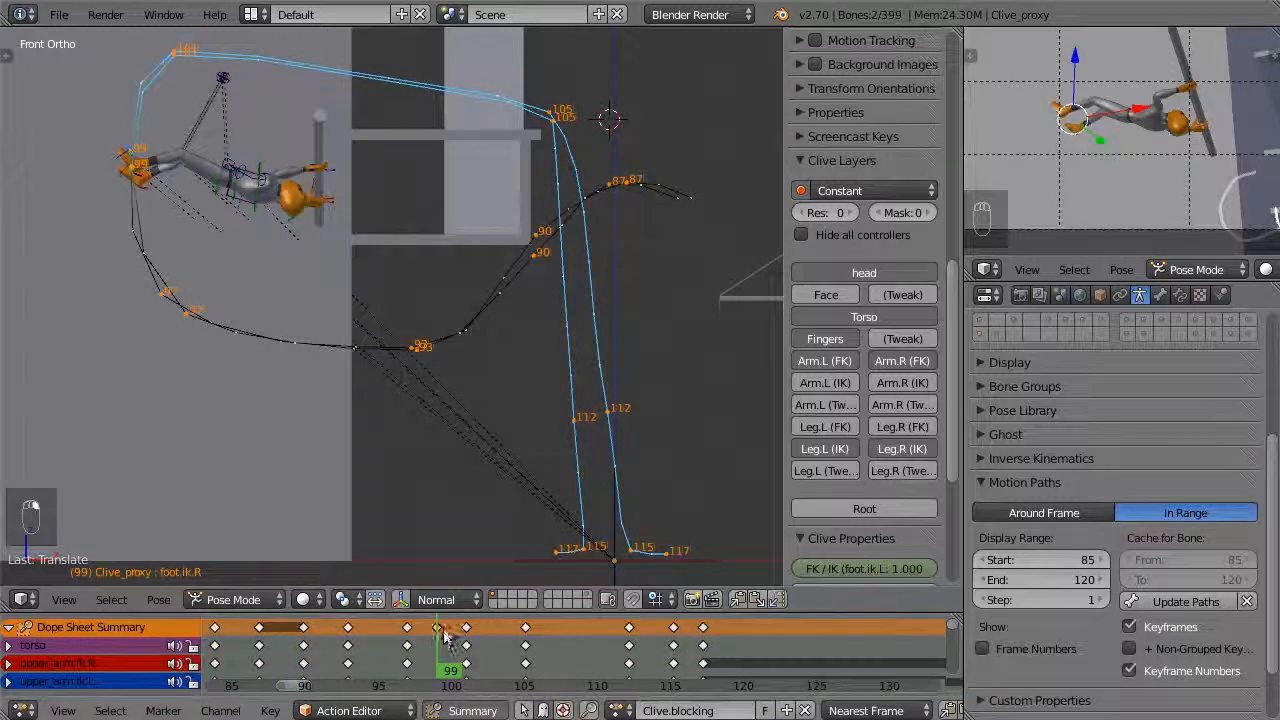
{"action": "key", "text": "x"}
{"action": "left_click", "coordinate": [440, 603]}
{"action": "left_click", "coordinate": [415, 670]}
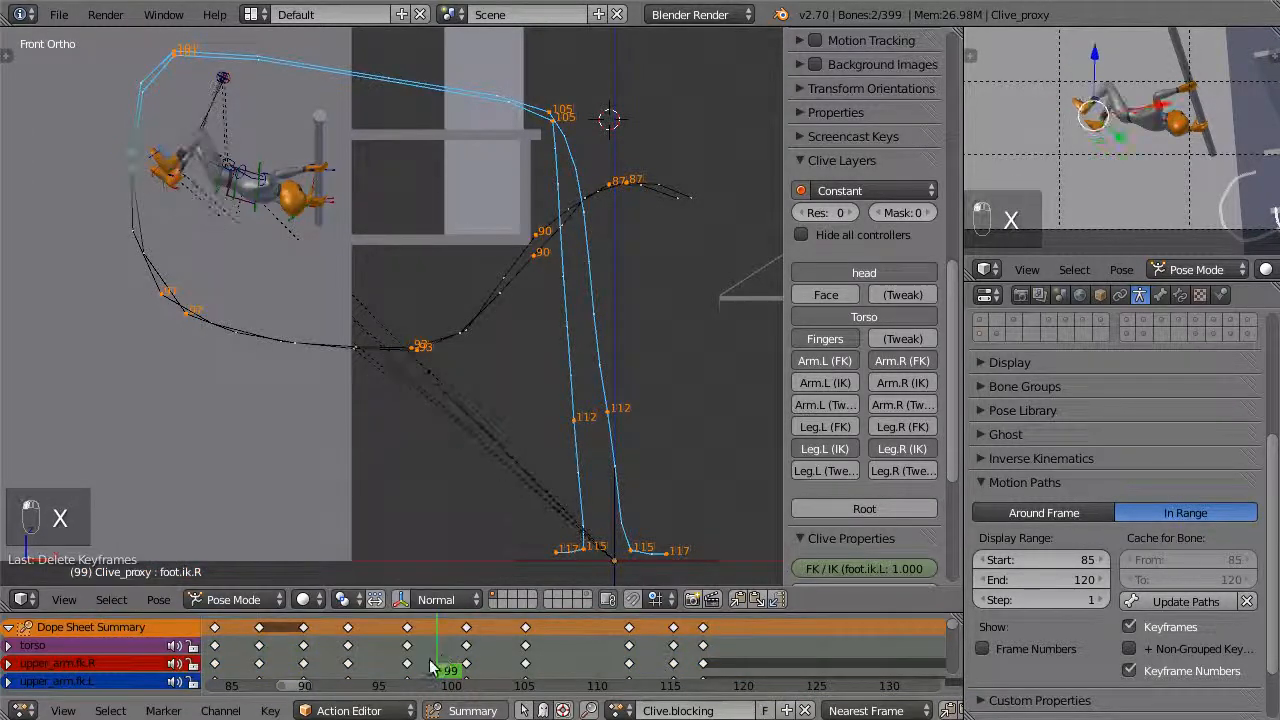
{"action": "mouse_move", "coordinate": [415, 670]}
{"action": "left_mouse_down"}
{"action": "mouse_move", "coordinate": [459, 664]}
{"action": "mouse_move", "coordinate": [408, 669]}
{"action": "left_mouse_up"}
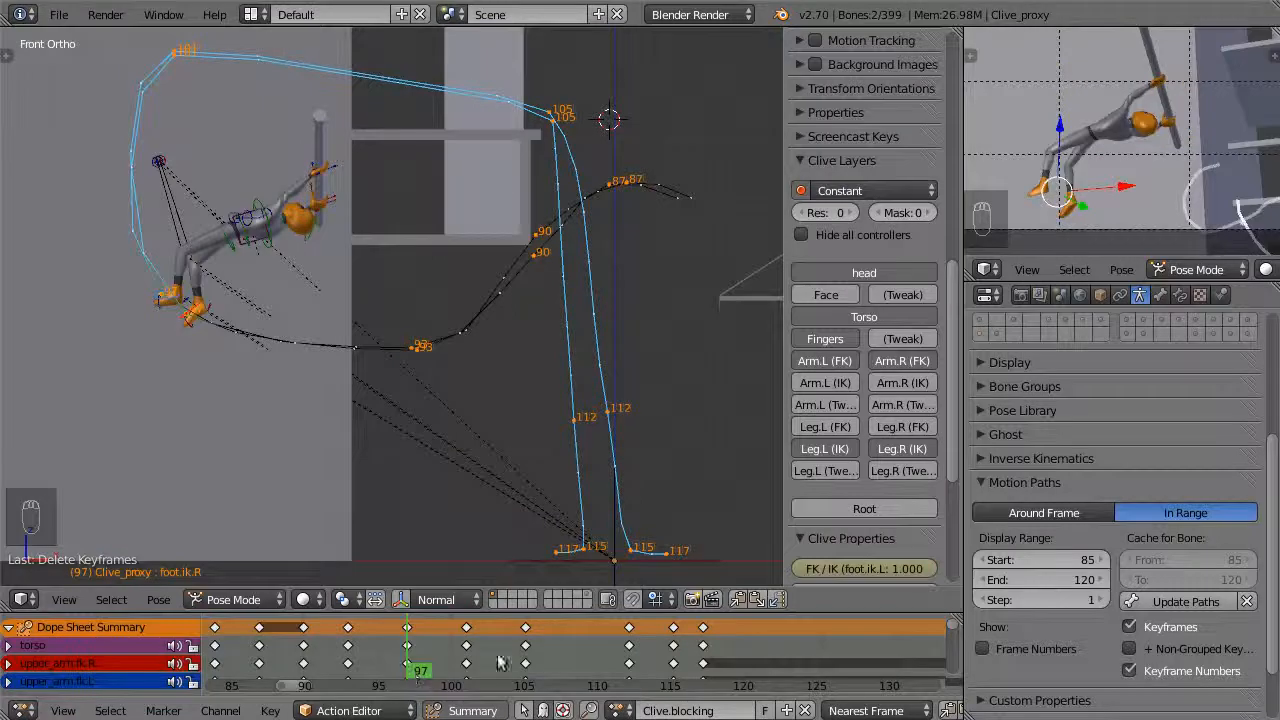
{"action": "left_click", "coordinate": [1183, 603]}
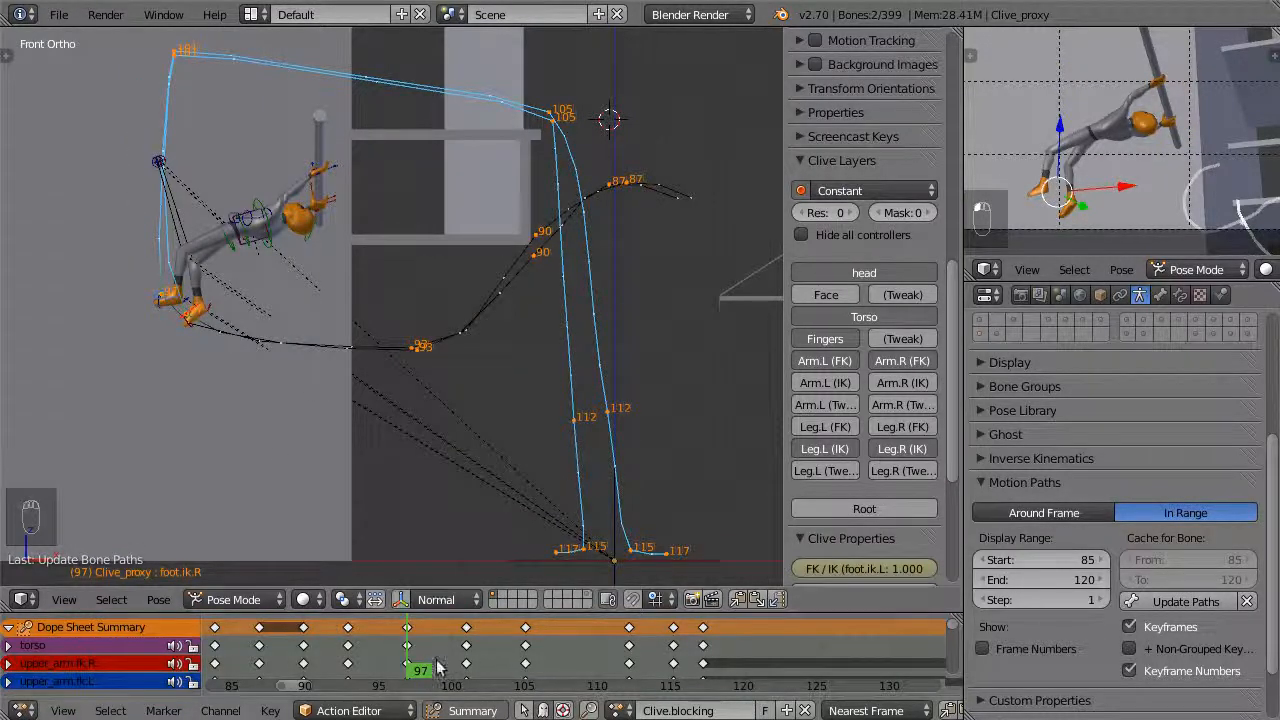
Play the animation and scrub to frame 93 to check how the feet follow their motion paths
{"action": "key", "text": "alt+a"}
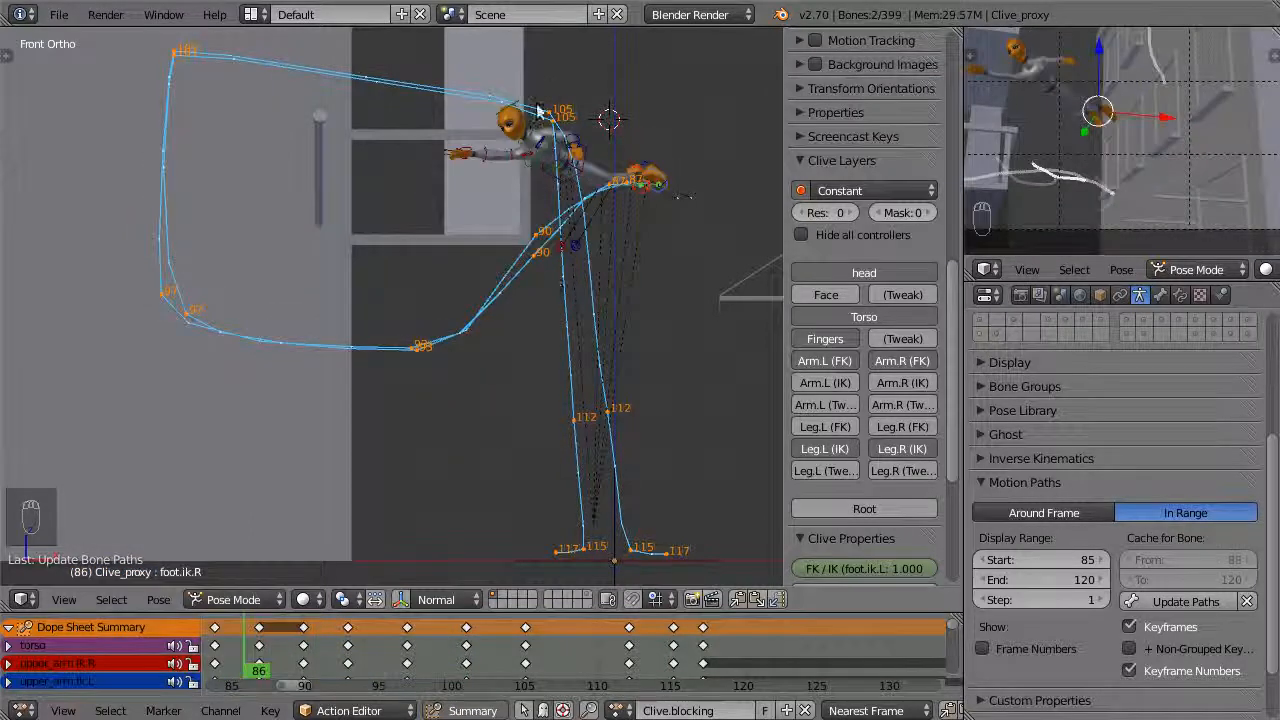
{"action": "left_click_drag", "start_coordinate": [307, 642], "coordinate": [352, 664]}
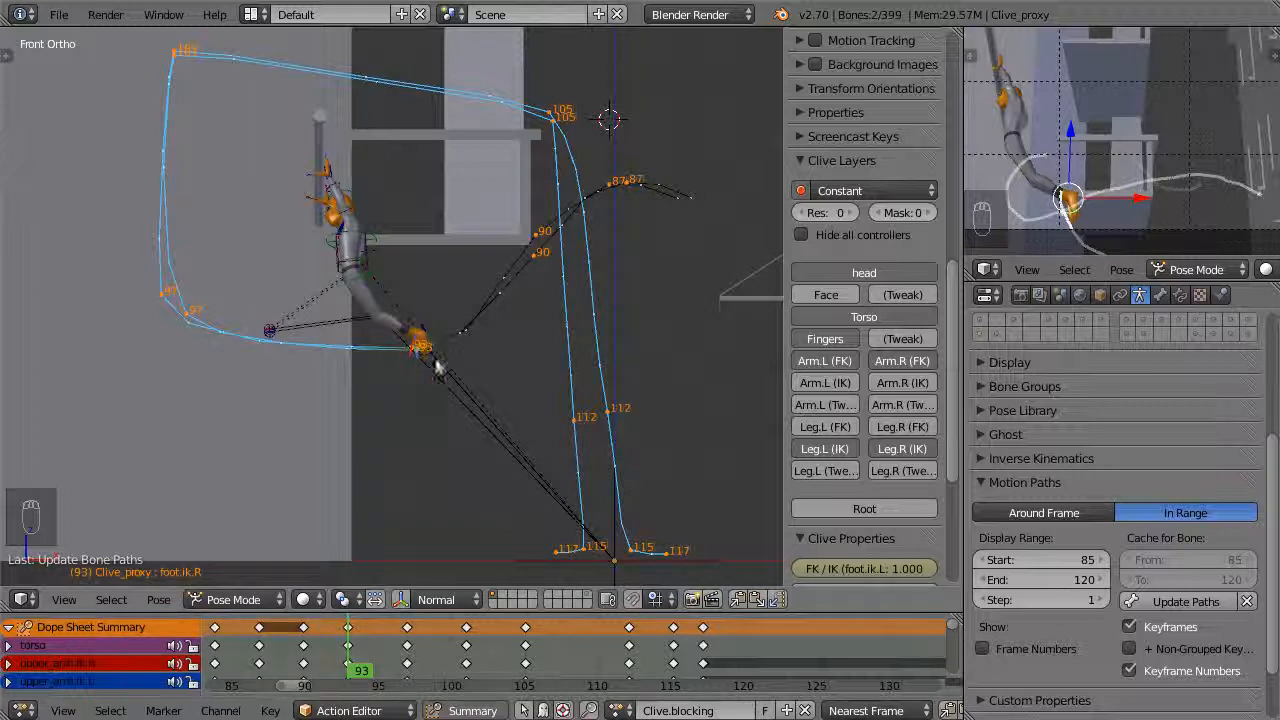
Go to frame 90 and snap the left leg's FK controls to its IK pose
{"action": "left_click", "coordinate": [310, 648]}
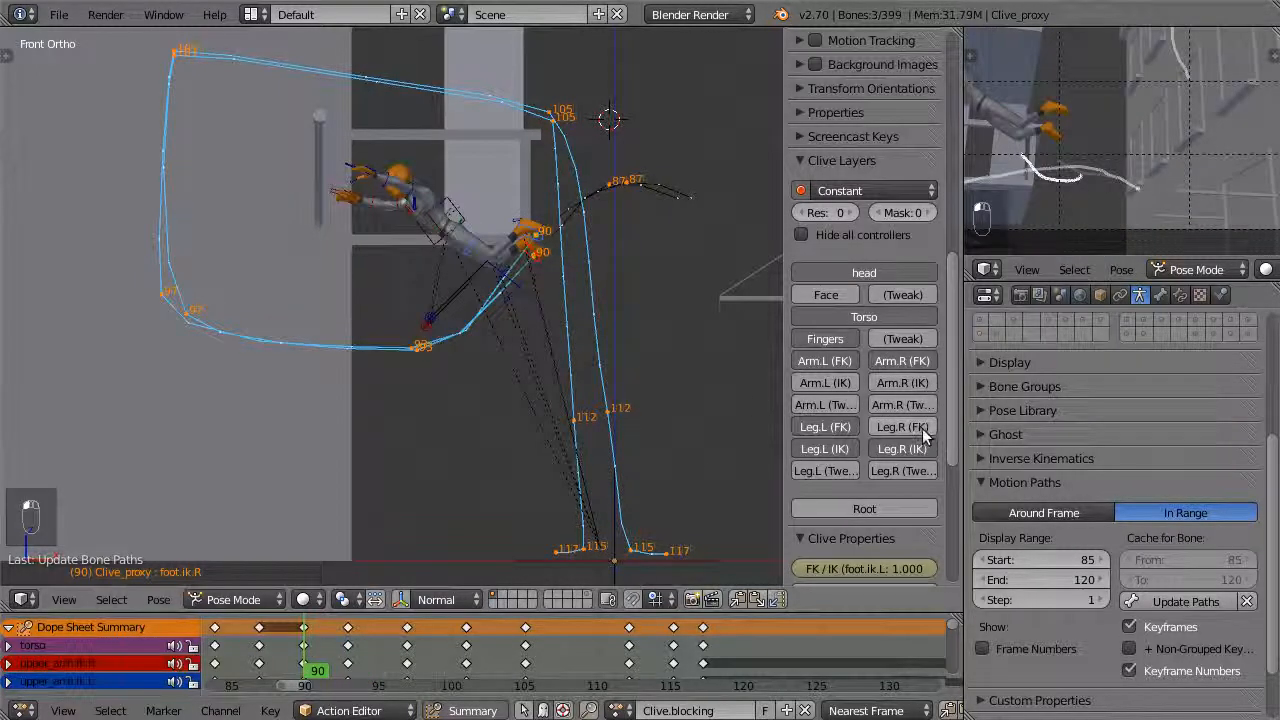
{"action": "scroll", "coordinate": [915, 400], "scroll_direction": "down", "scroll_amount": 6}
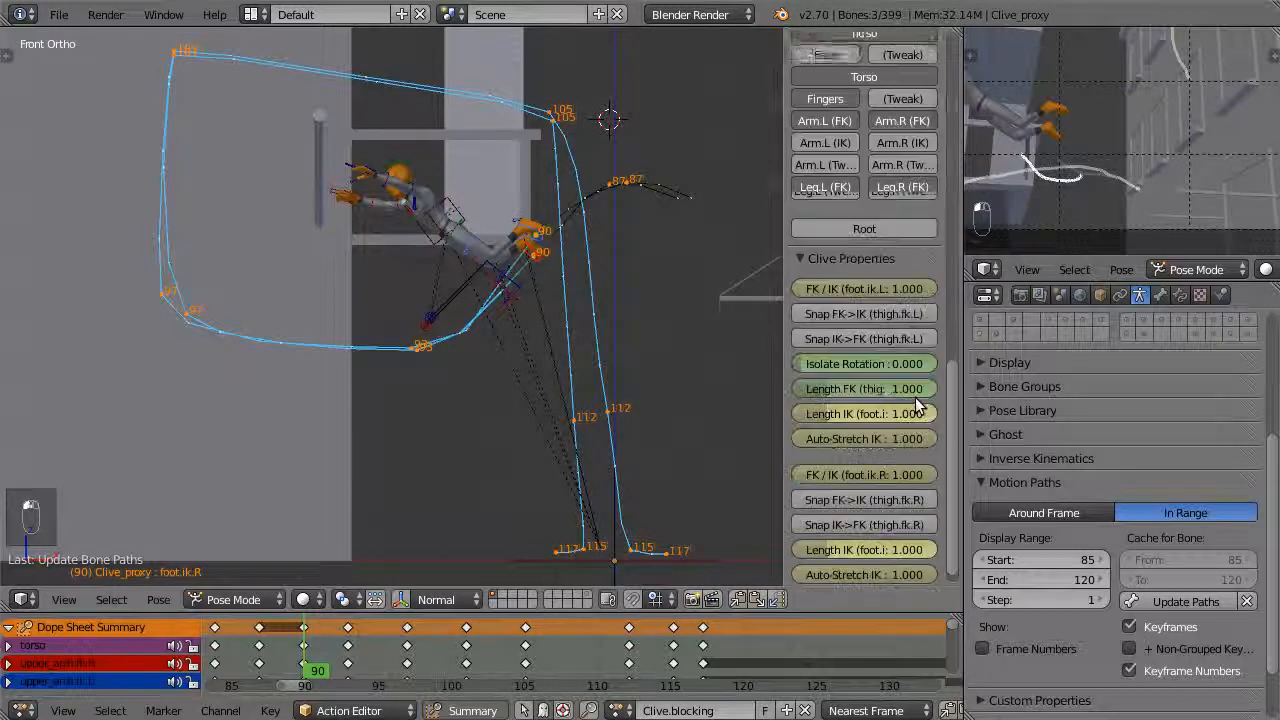
{"action": "left_click", "coordinate": [877, 312]}
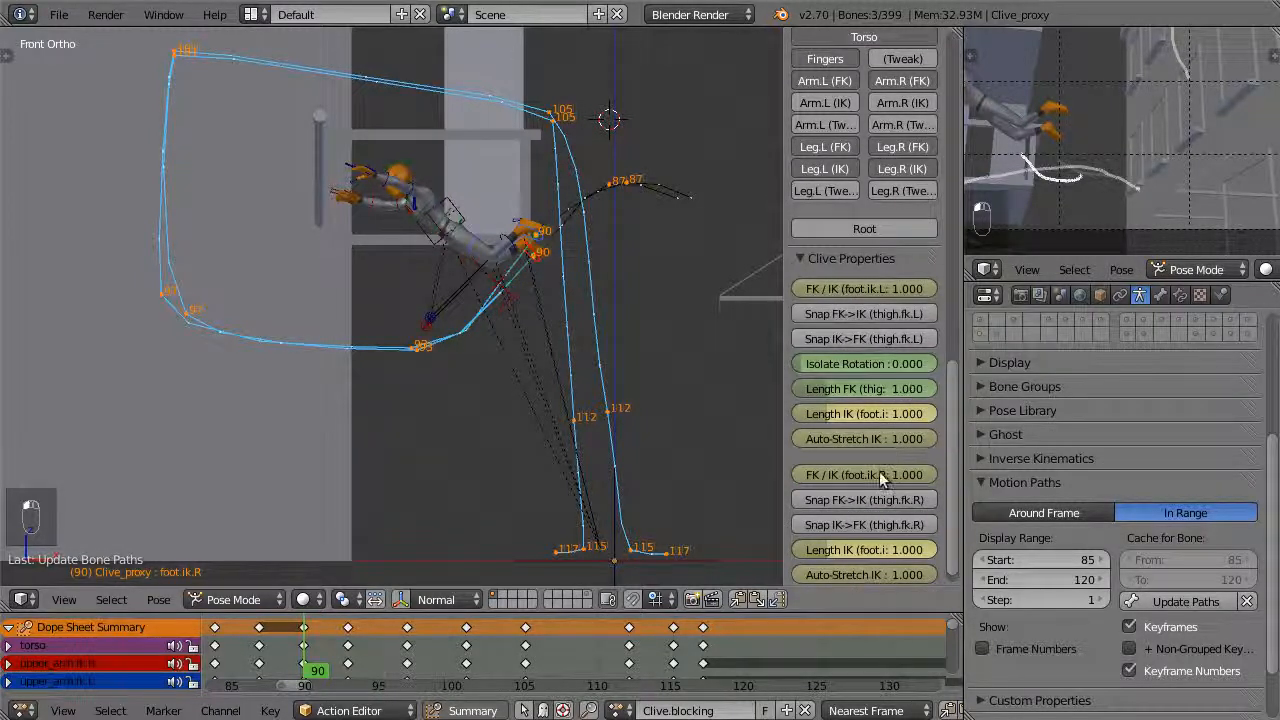
Snap the right leg's FK controls to its IK pose at frame 90 and keyframe the whole character
{"action": "left_click", "coordinate": [869, 499]}
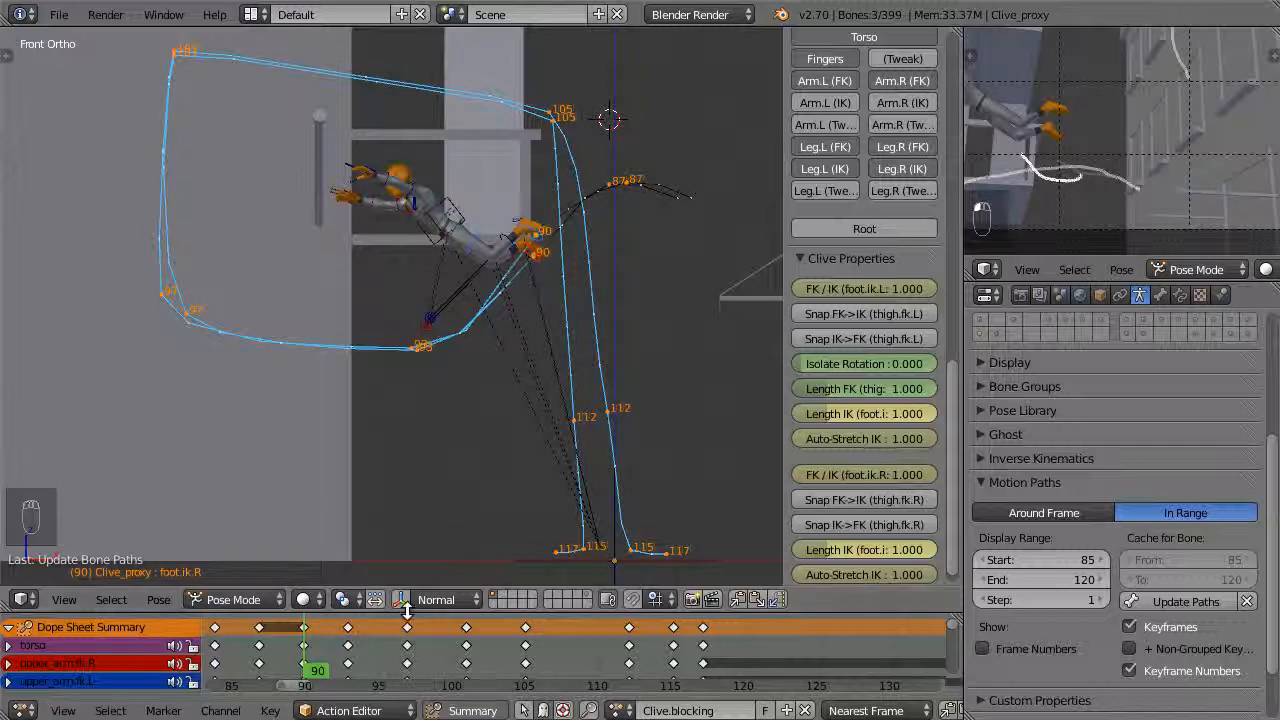
{"action": "key", "text": "i"}
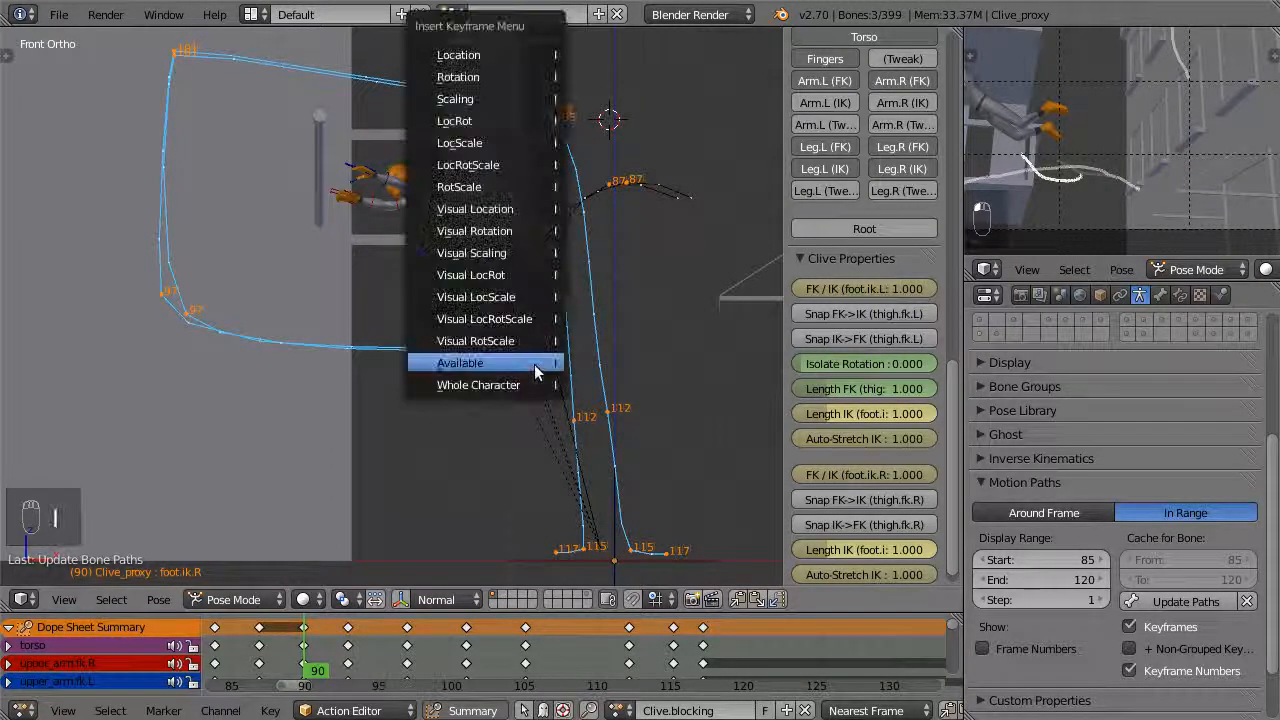
{"action": "left_click", "coordinate": [524, 385]}
At frame 93, snap both legs' FK controls to their IK pose, set both FK/IK sliders to 0.000 and keyframe the whole character
{"action": "left_click", "coordinate": [355, 650]}
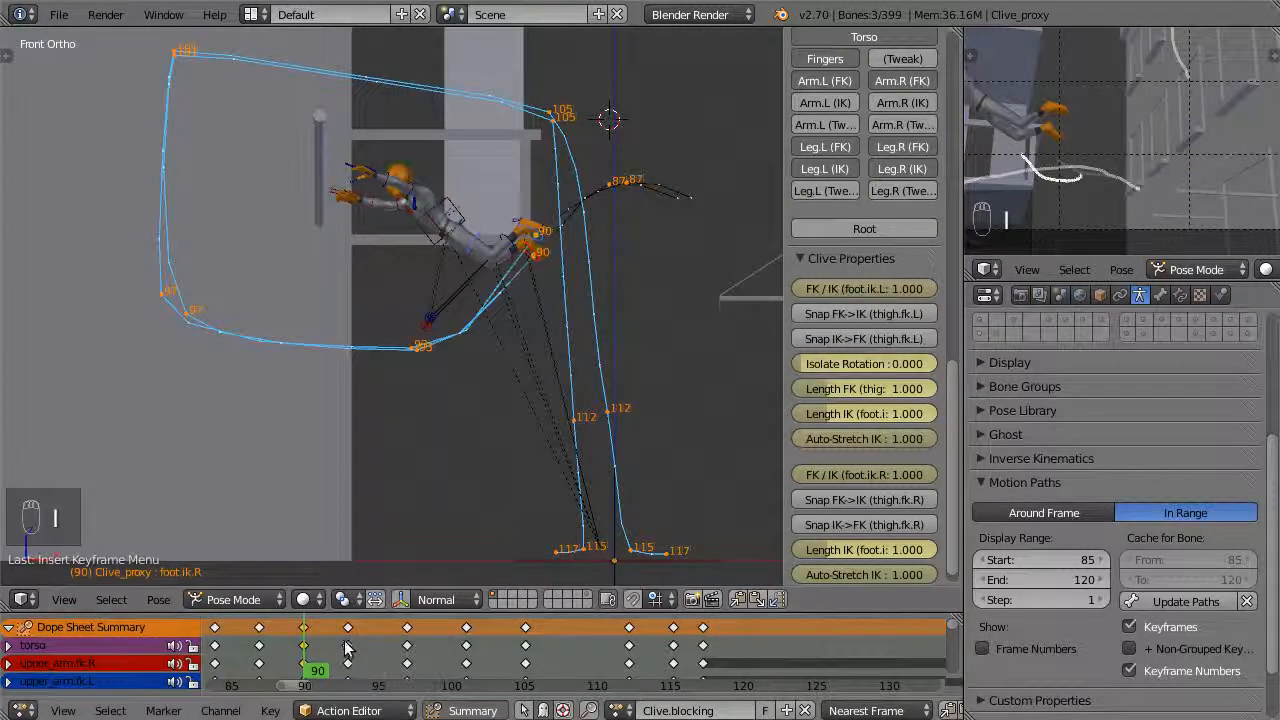
{"action": "left_click", "coordinate": [865, 316]}
{"action": "left_click", "coordinate": [865, 499]}
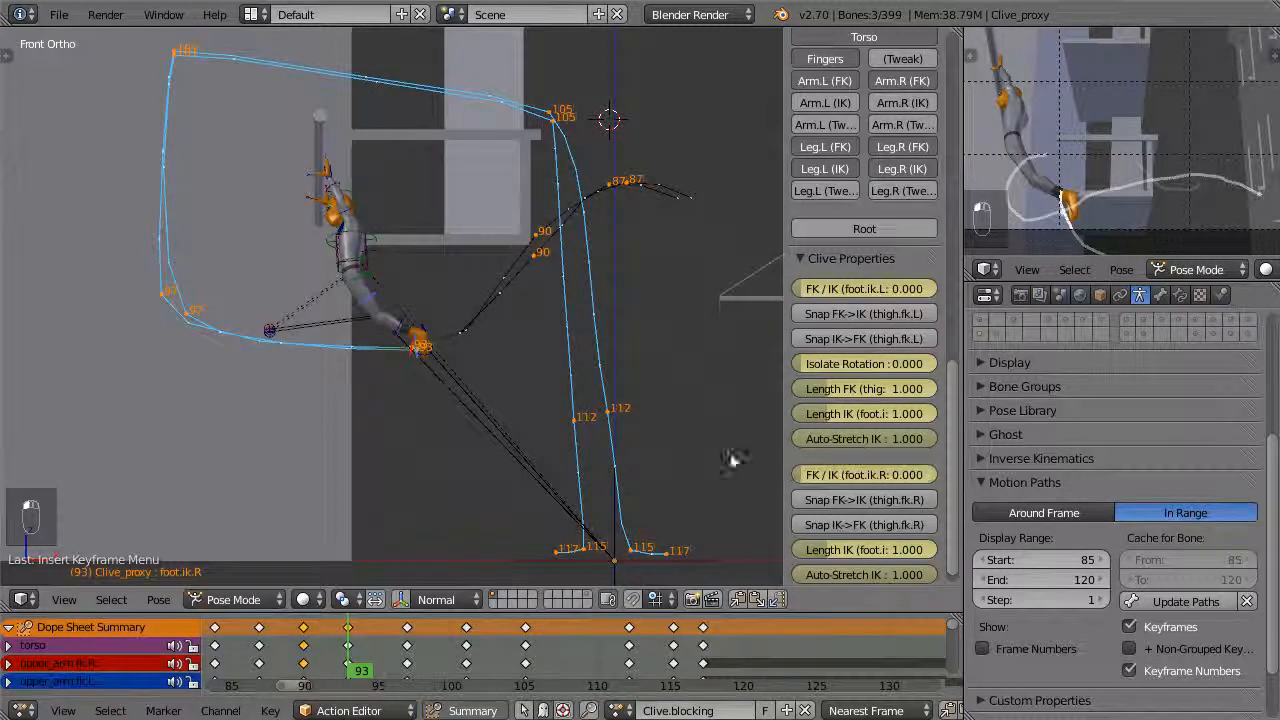
{"action": "key", "text": "i"}
{"action": "left_click", "coordinate": [537, 396]}
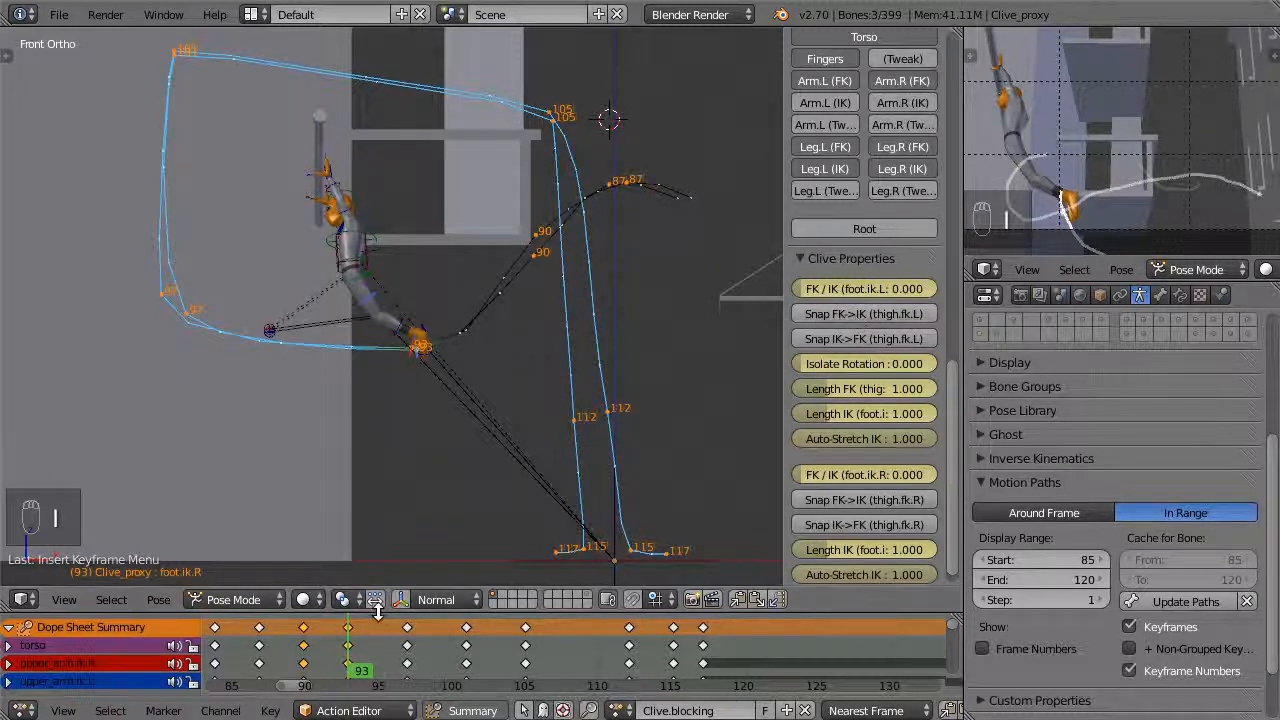
Switch both legs to FK at frames 97 and 101, keyframing the whole character at each of them
{"action": "left_click", "coordinate": [404, 652]}
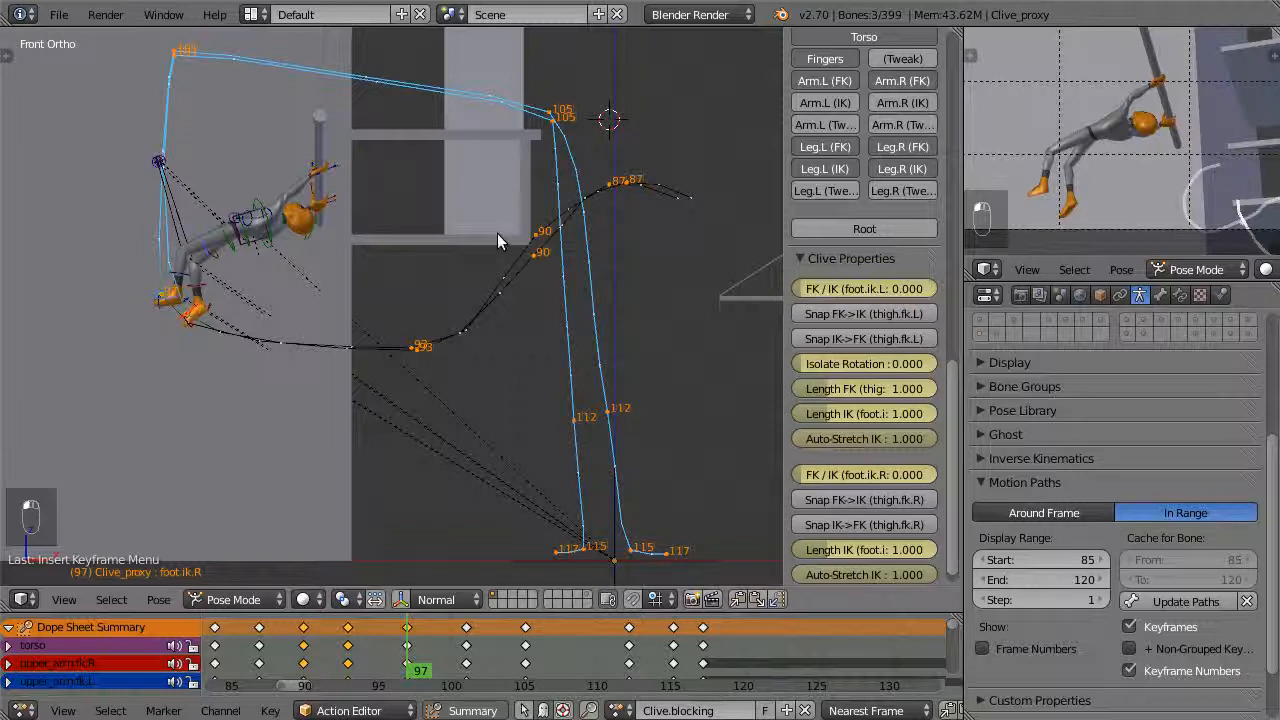
{"action": "key", "text": "i"}
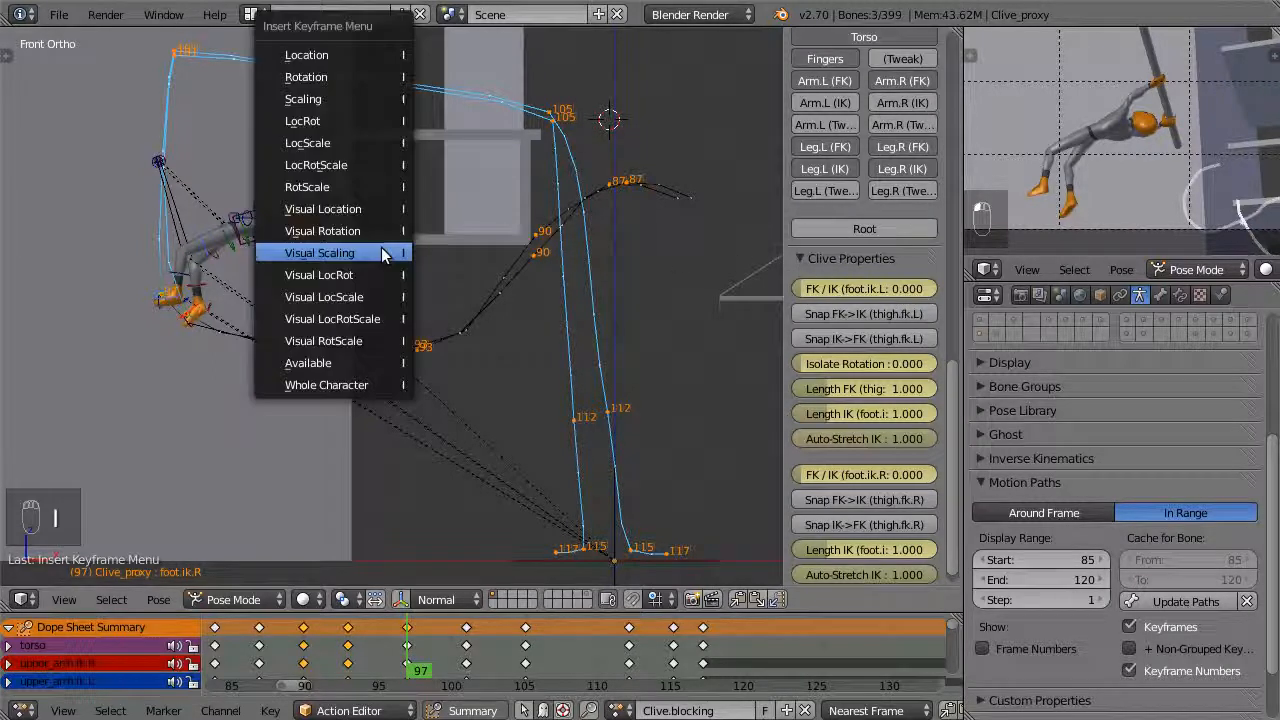
{"action": "left_click", "coordinate": [346, 390]}
{"action": "left_click", "coordinate": [468, 640]}
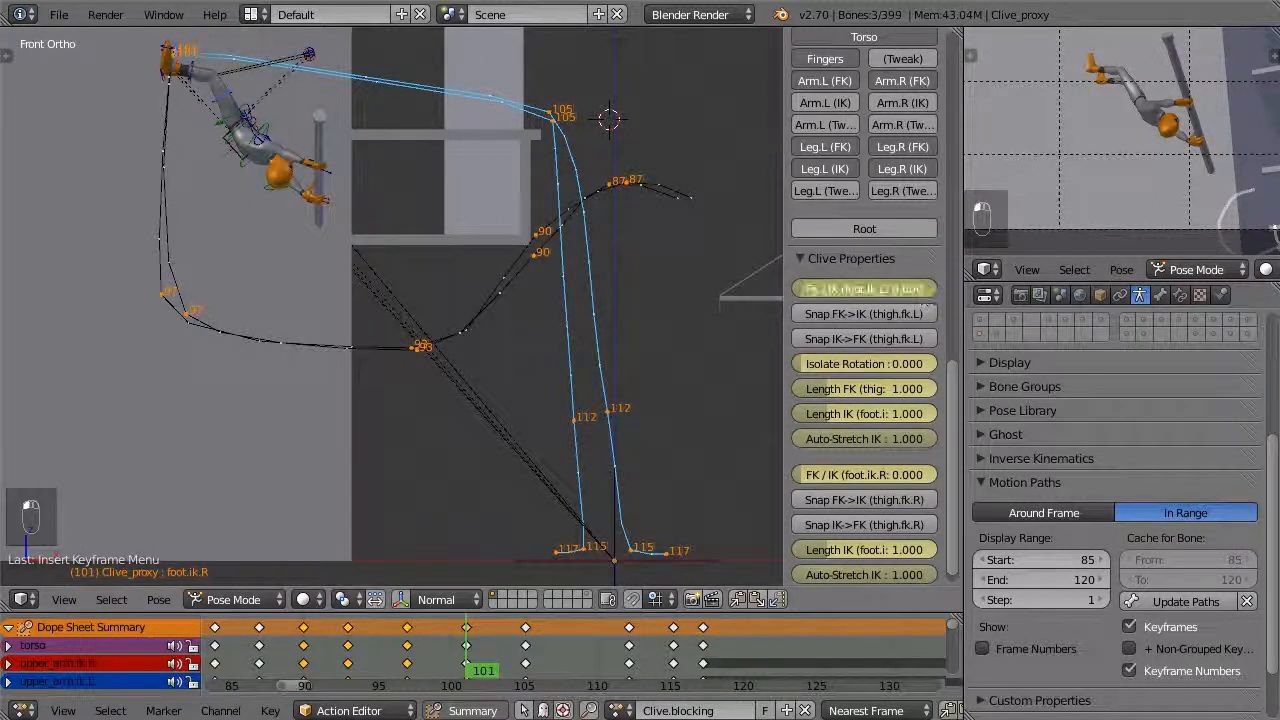
{"action": "key", "text": "i"}
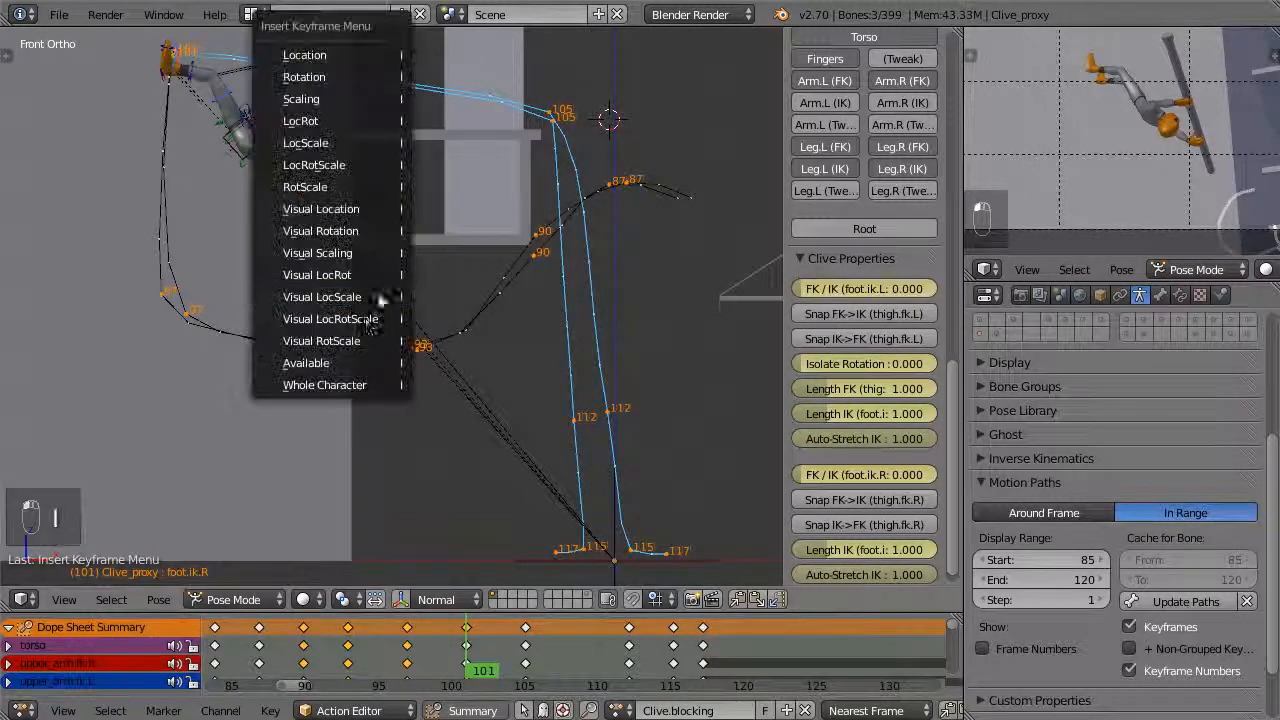
{"action": "left_click", "coordinate": [347, 388]}
At frame 105, snap both legs' FK controls to their IK pose and keyframe the whole character
{"action": "left_click", "coordinate": [527, 645]}
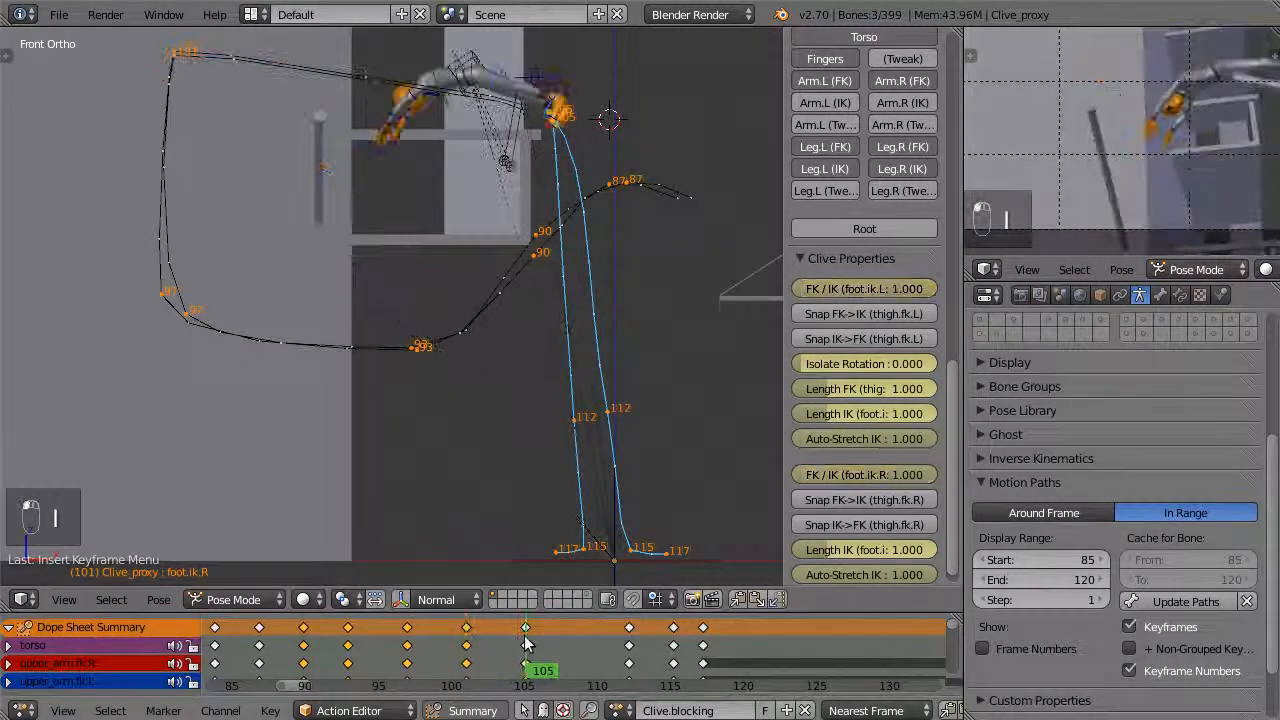
{"action": "left_click", "coordinate": [880, 316]}
{"action": "left_click", "coordinate": [888, 502]}
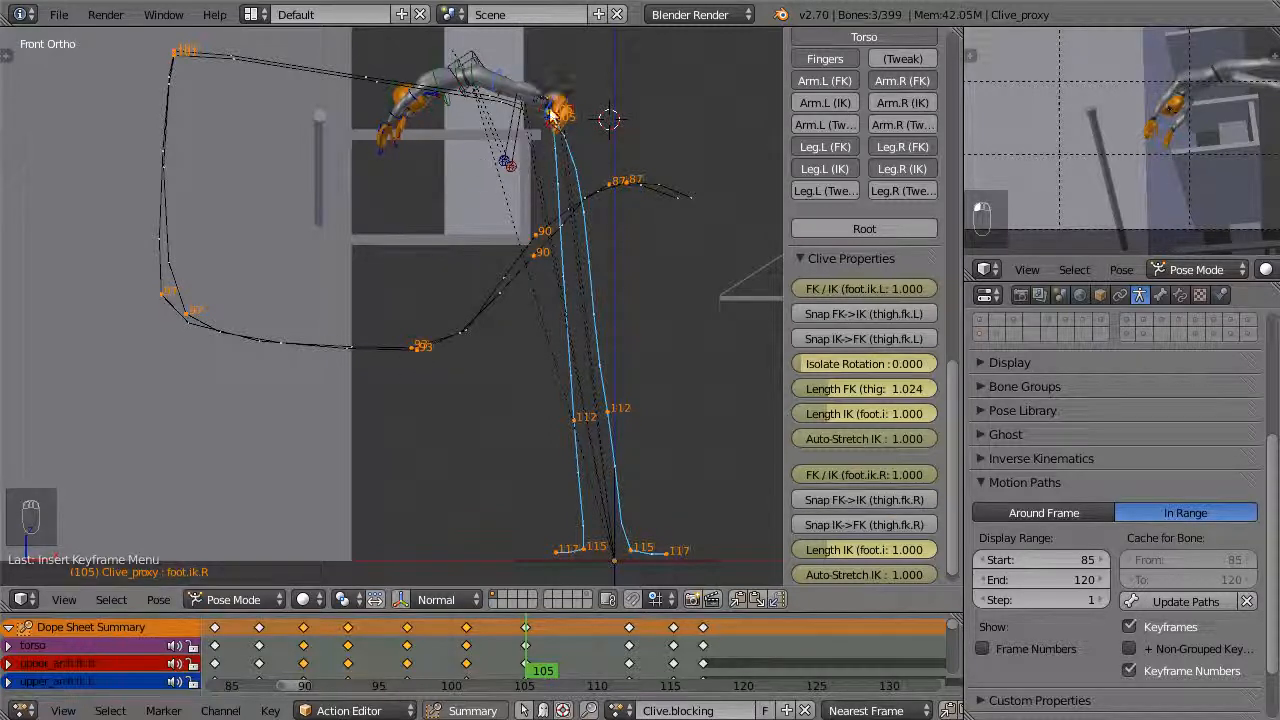
{"action": "key", "text": "i"}
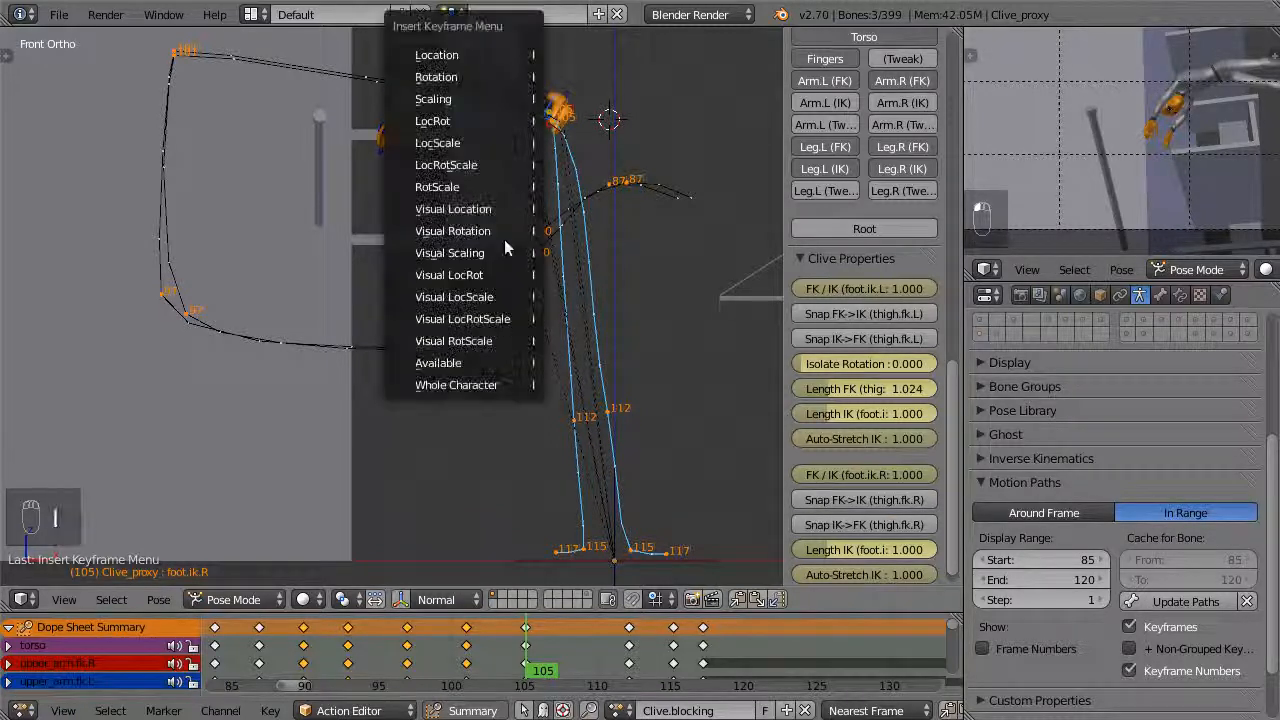
{"action": "left_click", "coordinate": [470, 386]}
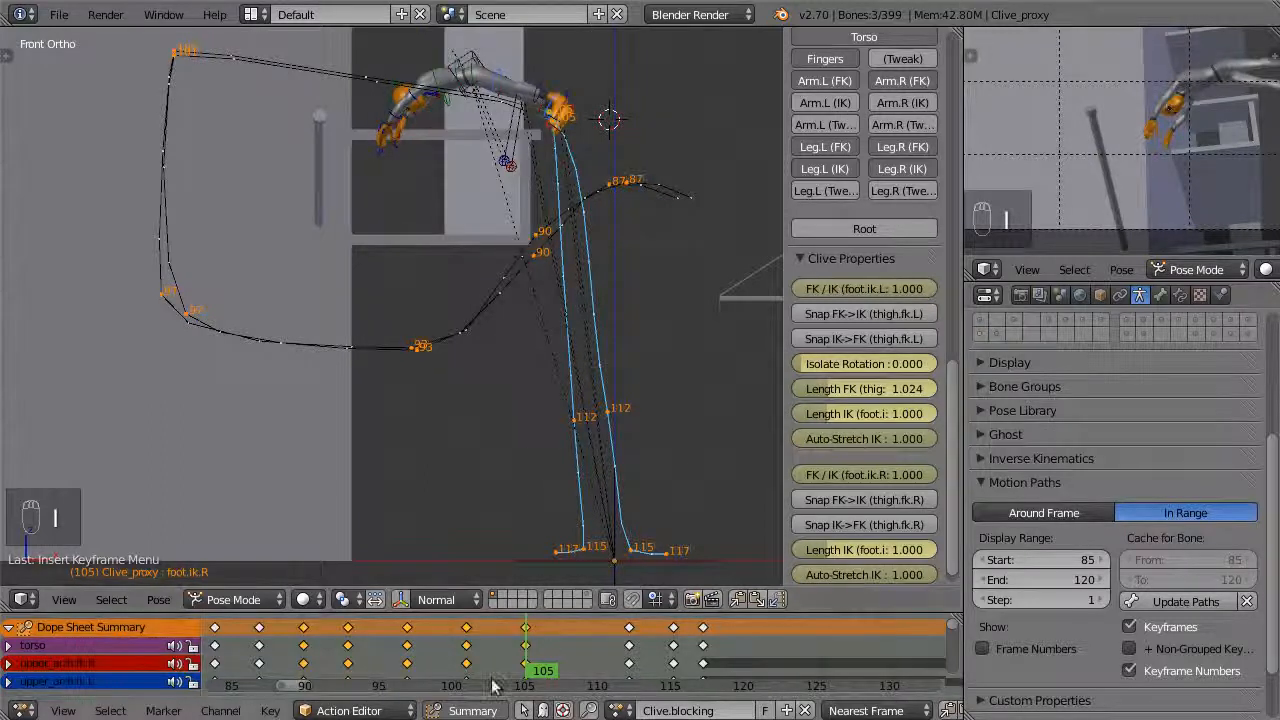
At frame 99, select both FK foot controls and calculate their motion paths for frames 85 to 120, baked at the bone tails
{"action": "left_click_drag", "start_coordinate": [515, 650], "coordinate": [421, 690]}
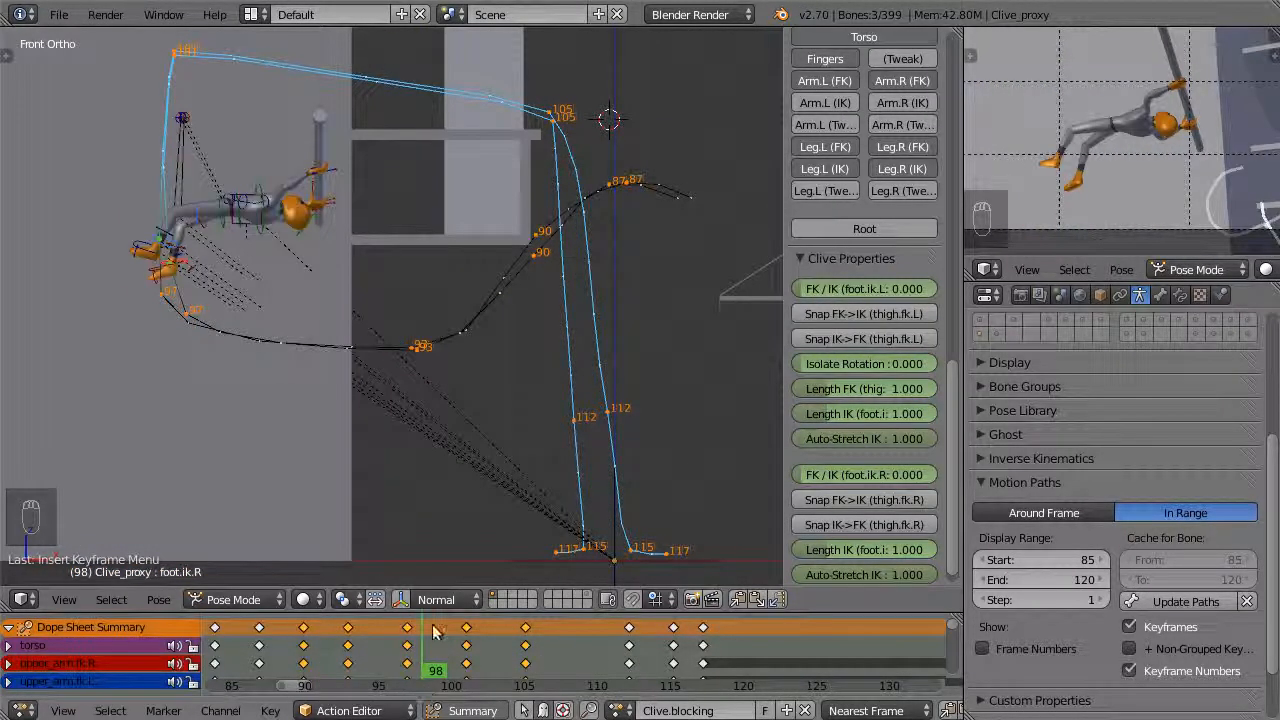
{"action": "key", "text": "Right"}
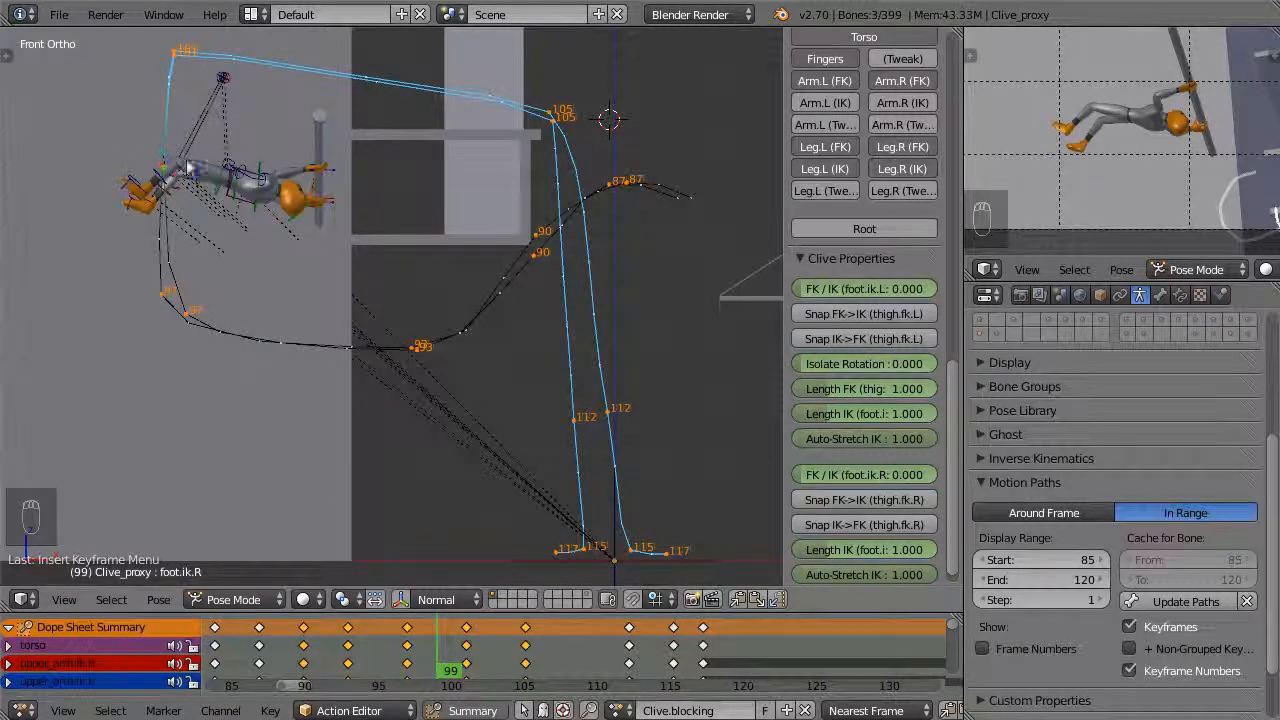
{"action": "right_click", "coordinate": [135, 192]}
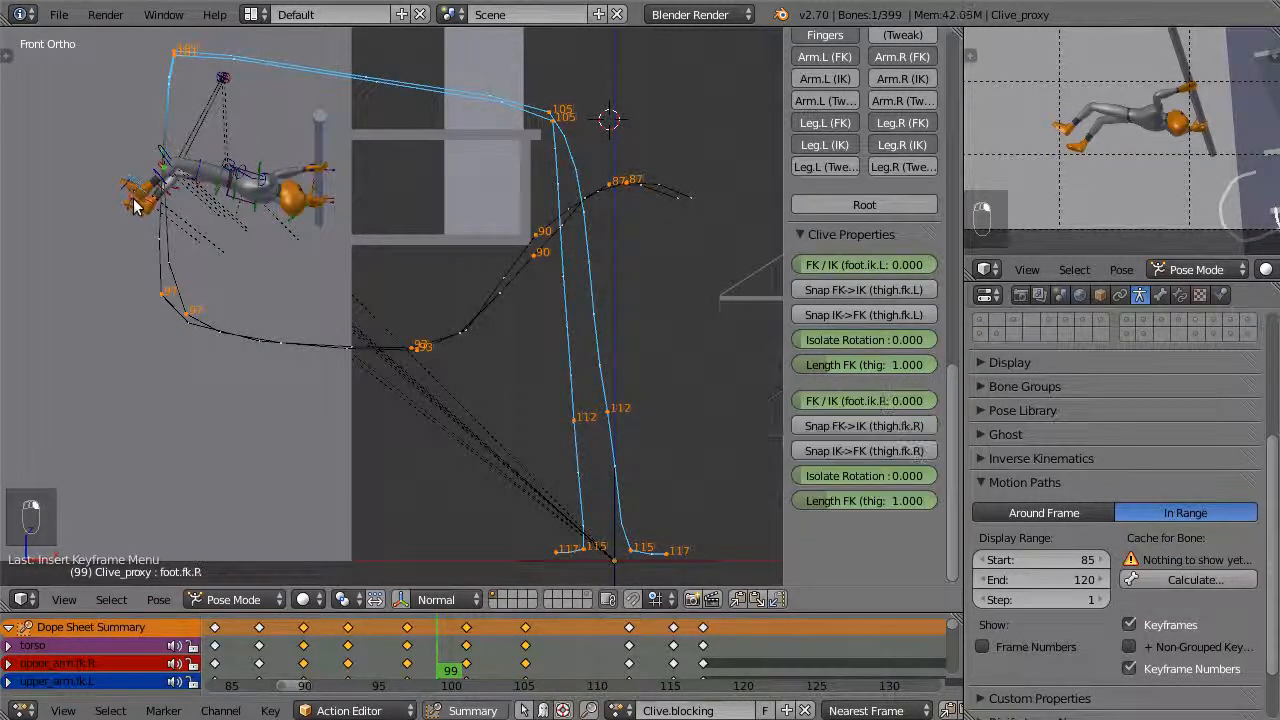
{"action": "right_click", "coordinate": [135, 205], "text": "shift"}
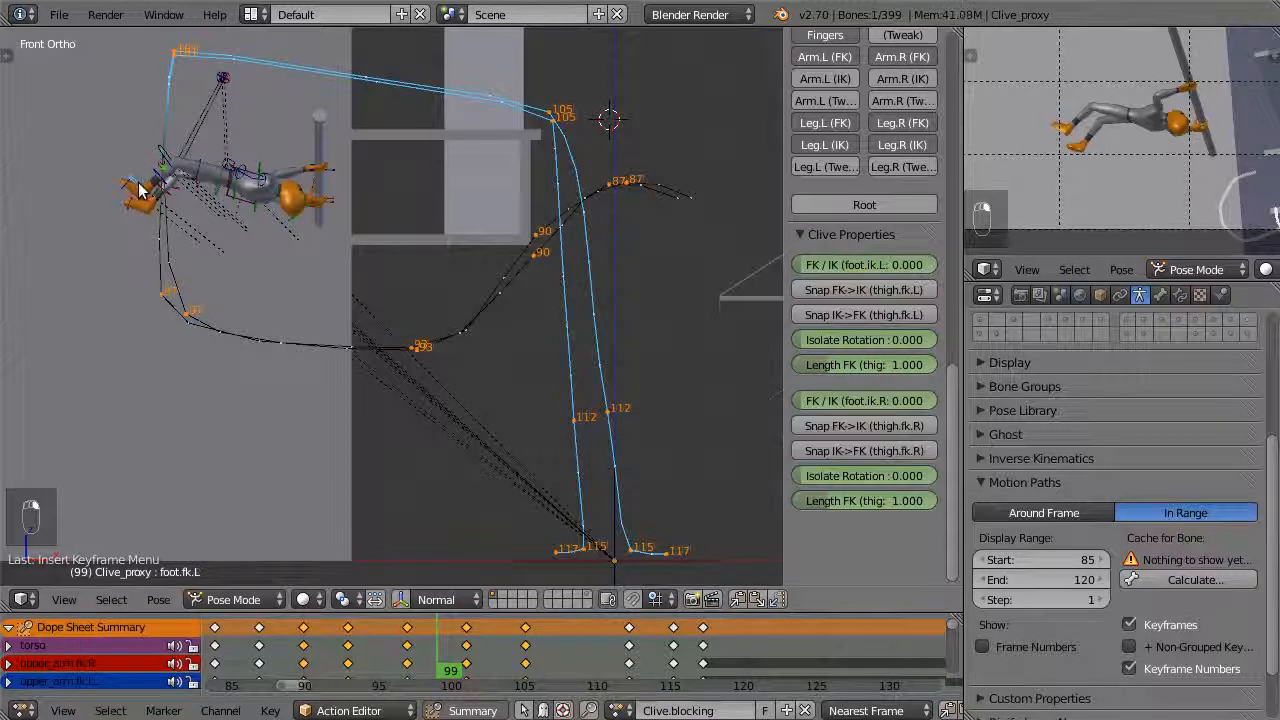
{"action": "key", "text": "KP_Decimal"}
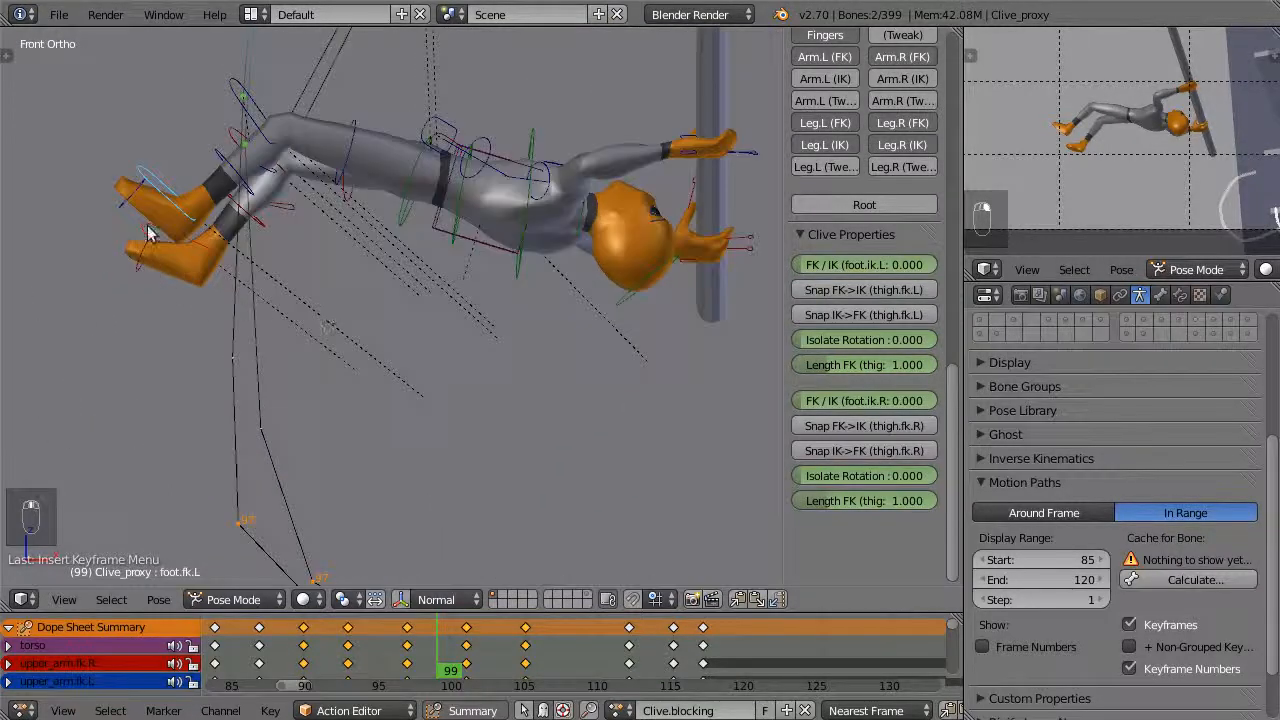
{"action": "right_click", "coordinate": [167, 192], "text": "shift"}
{"action": "scroll", "coordinate": [506, 220], "scroll_direction": "down", "scroll_amount": 5}
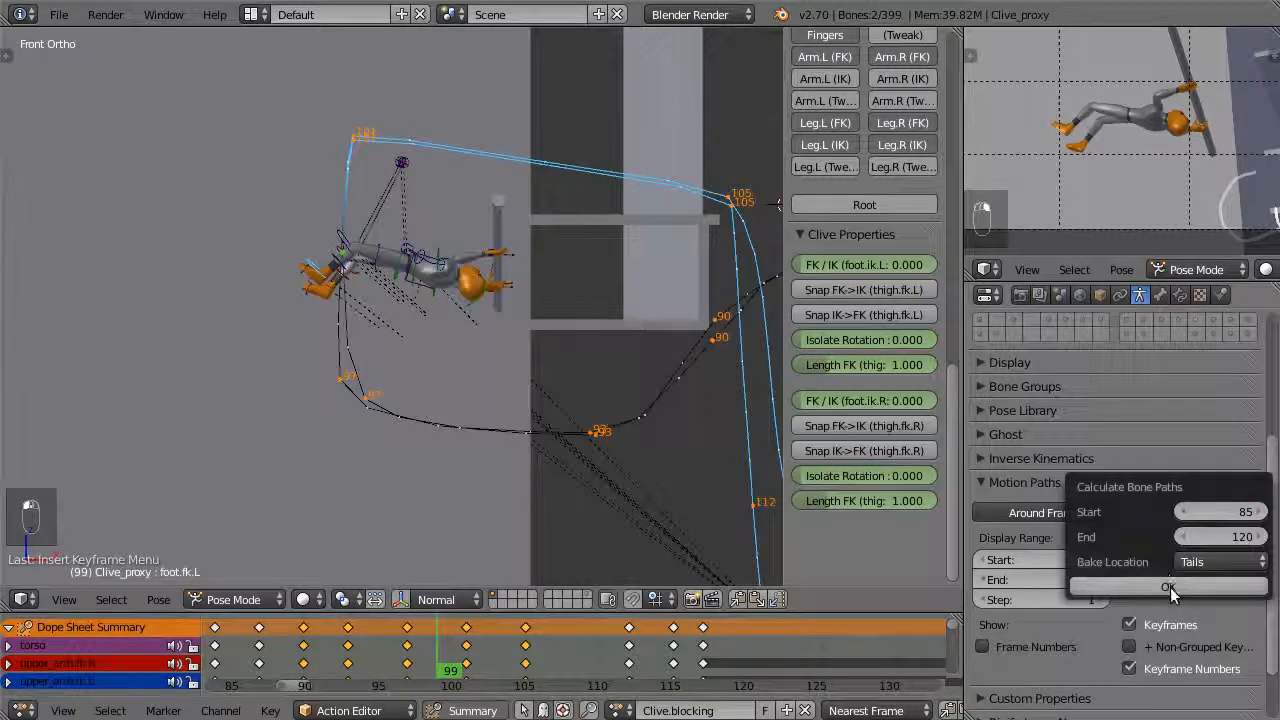
{"action": "left_click", "coordinate": [1169, 587]}
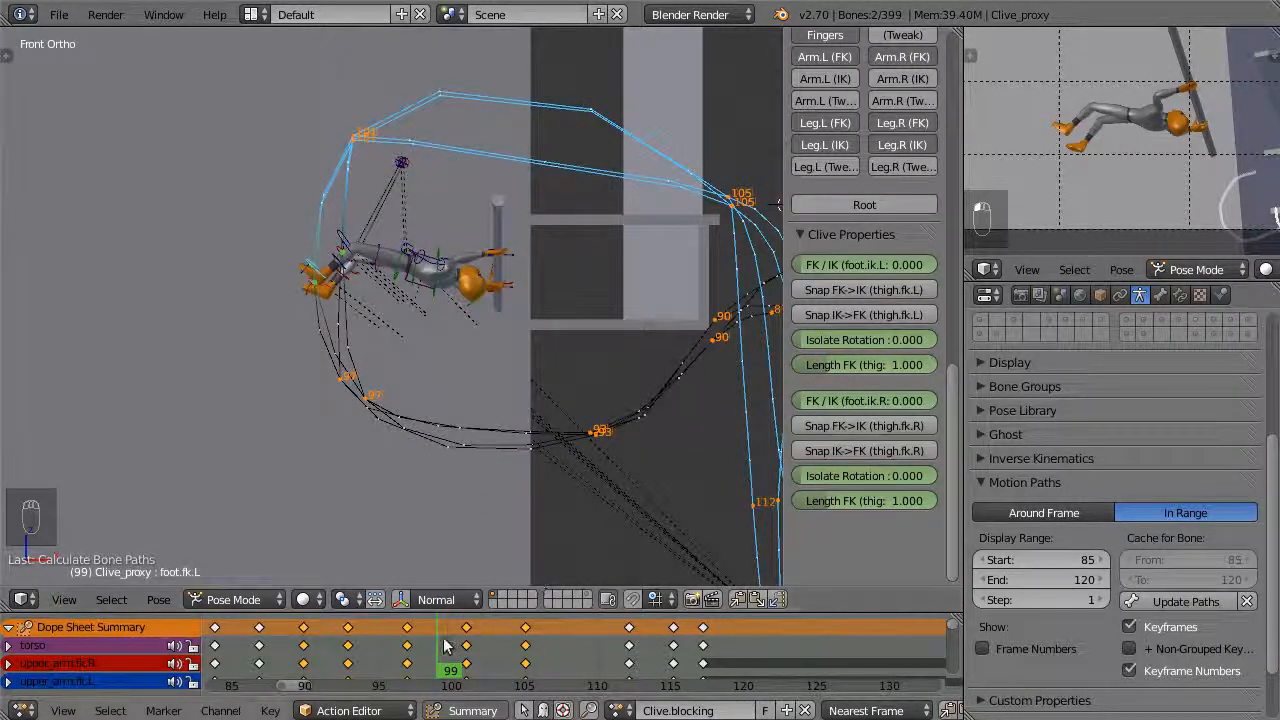
Scrub between frames 97 and 105 and orbit around Clive to examine the feet's new FK arcs
{"action": "left_click_drag", "start_coordinate": [447, 647], "coordinate": [406, 636]}
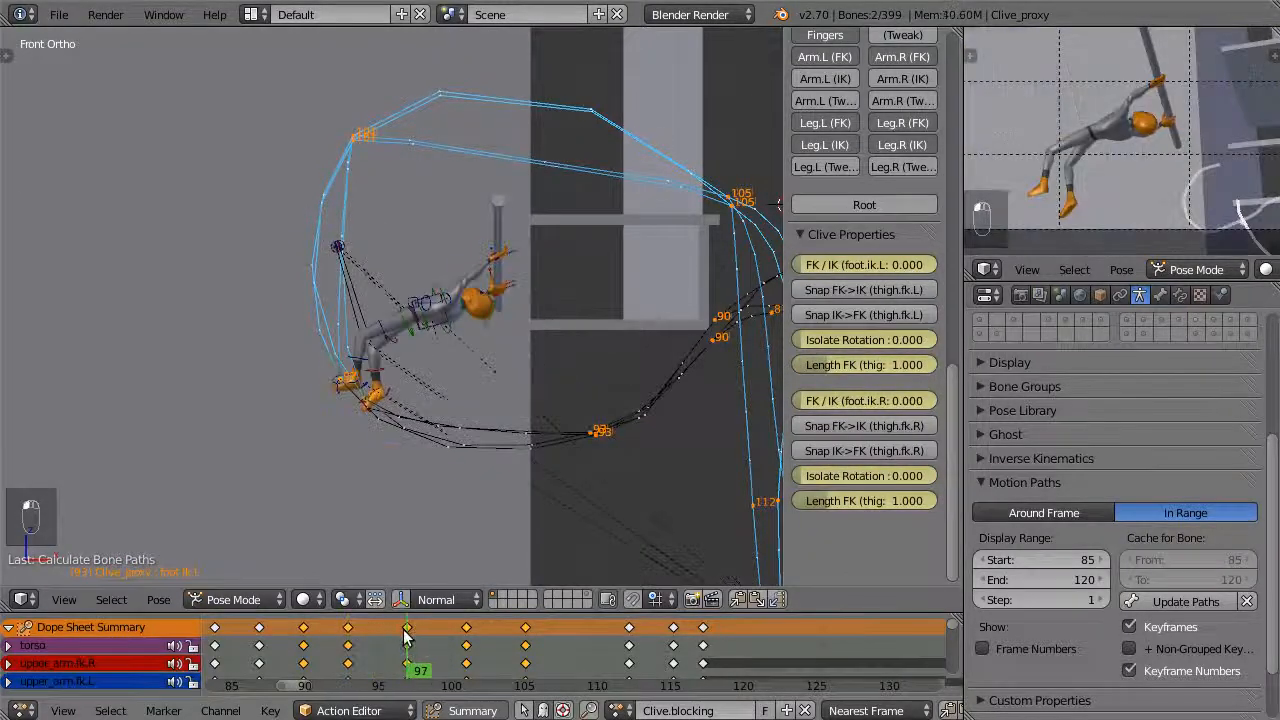
{"action": "left_click", "coordinate": [471, 640]}
{"action": "left_click", "coordinate": [524, 636]}
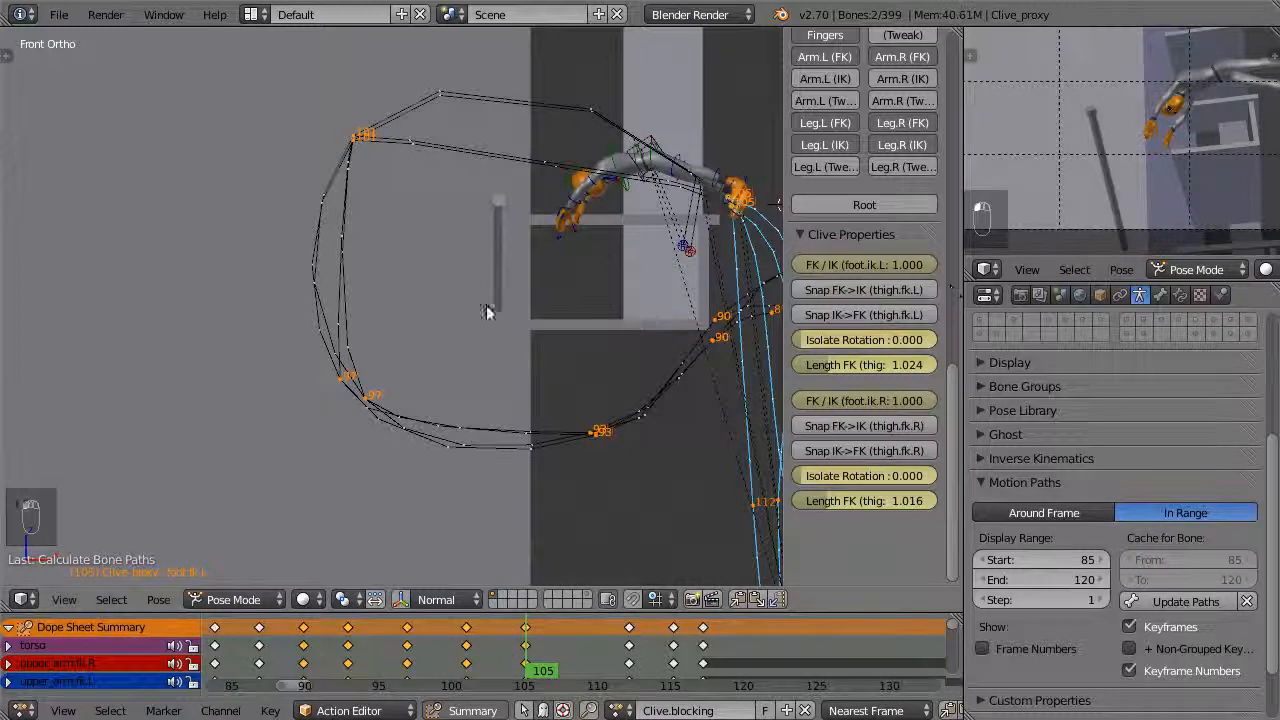
{"action": "left_click", "coordinate": [433, 650]}
{"action": "left_click_drag", "start_coordinate": [433, 650], "coordinate": [467, 650]}
{"action": "middle_click_drag", "start_coordinate": [442, 412], "coordinate": [502, 246]}
{"action": "middle_click_drag", "start_coordinate": [453, 335], "coordinate": [446, 466]}
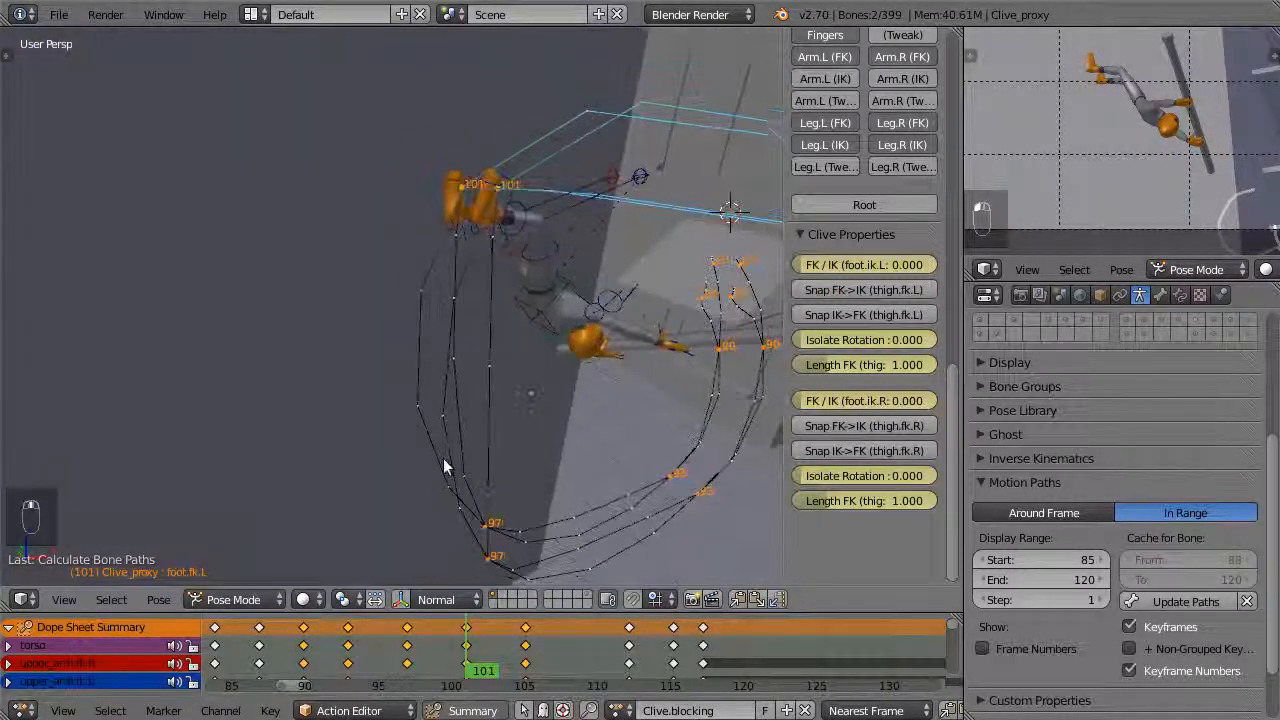
{"action": "mouse_move", "coordinate": [471, 642]}
{"action": "left_mouse_down"}
{"action": "mouse_move", "coordinate": [438, 655]}
{"action": "mouse_move", "coordinate": [481, 624]}
{"action": "left_mouse_up"}
Select all keyframes of the action and set their interpolation mode
{"action": "middle_click_drag", "start_coordinate": [447, 330], "coordinate": [357, 297]}
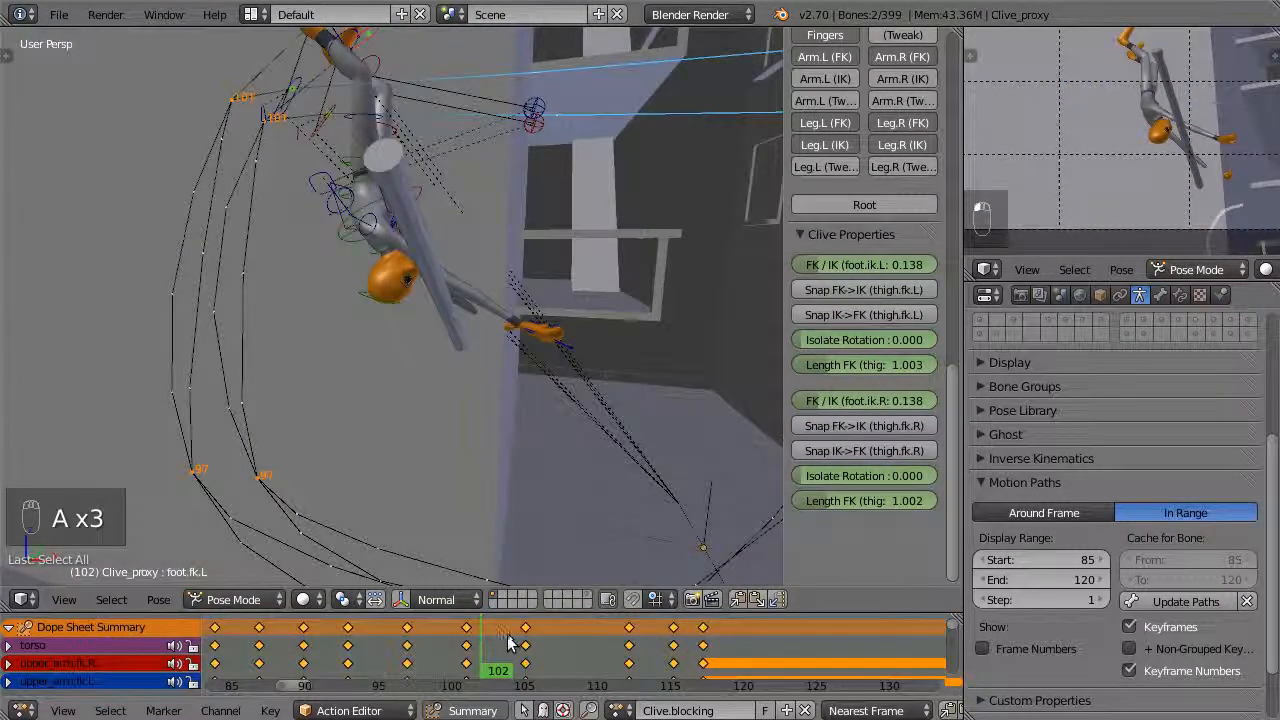
{"action": "key", "text": "t"}
{"action": "left_click", "coordinate": [487, 596]}
Check the poses between frames 97 and 101, and clear the feet's motion paths
{"action": "middle_click_drag", "start_coordinate": [434, 366], "coordinate": [432, 296]}
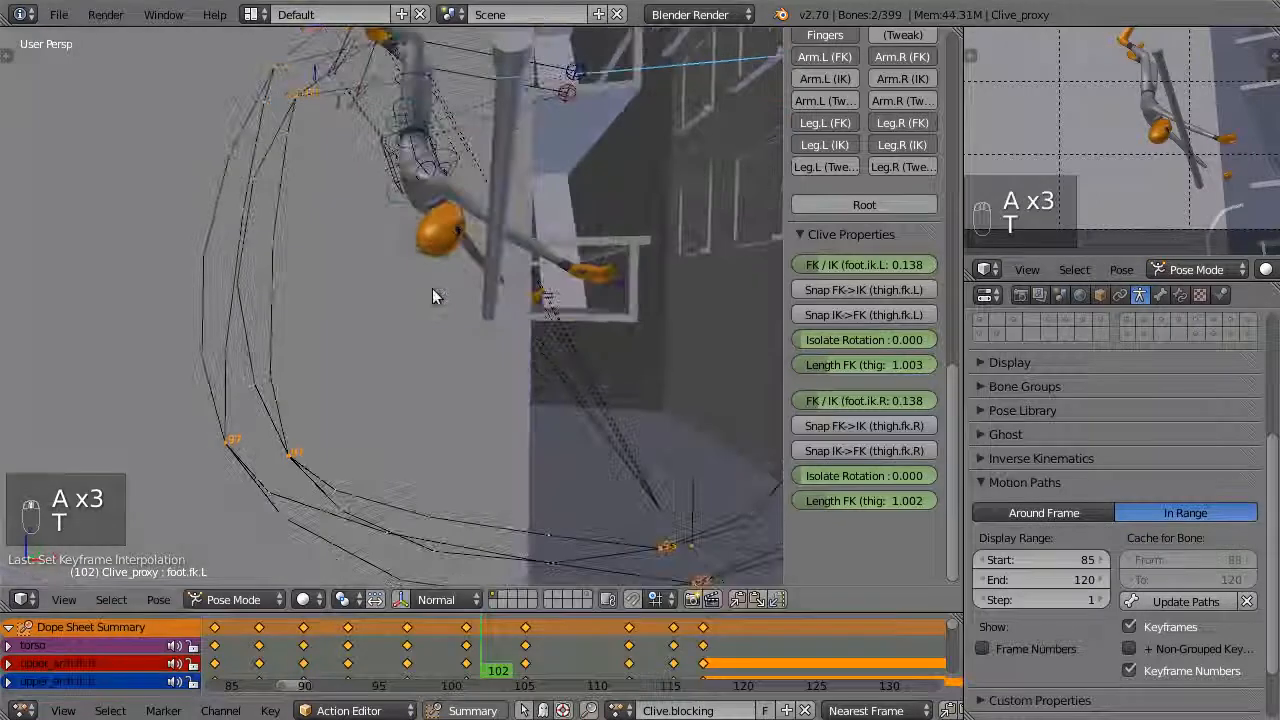
{"action": "left_click", "coordinate": [404, 646]}
{"action": "left_click_drag", "start_coordinate": [404, 646], "coordinate": [468, 646]}
{"action": "left_click", "coordinate": [1247, 601]}
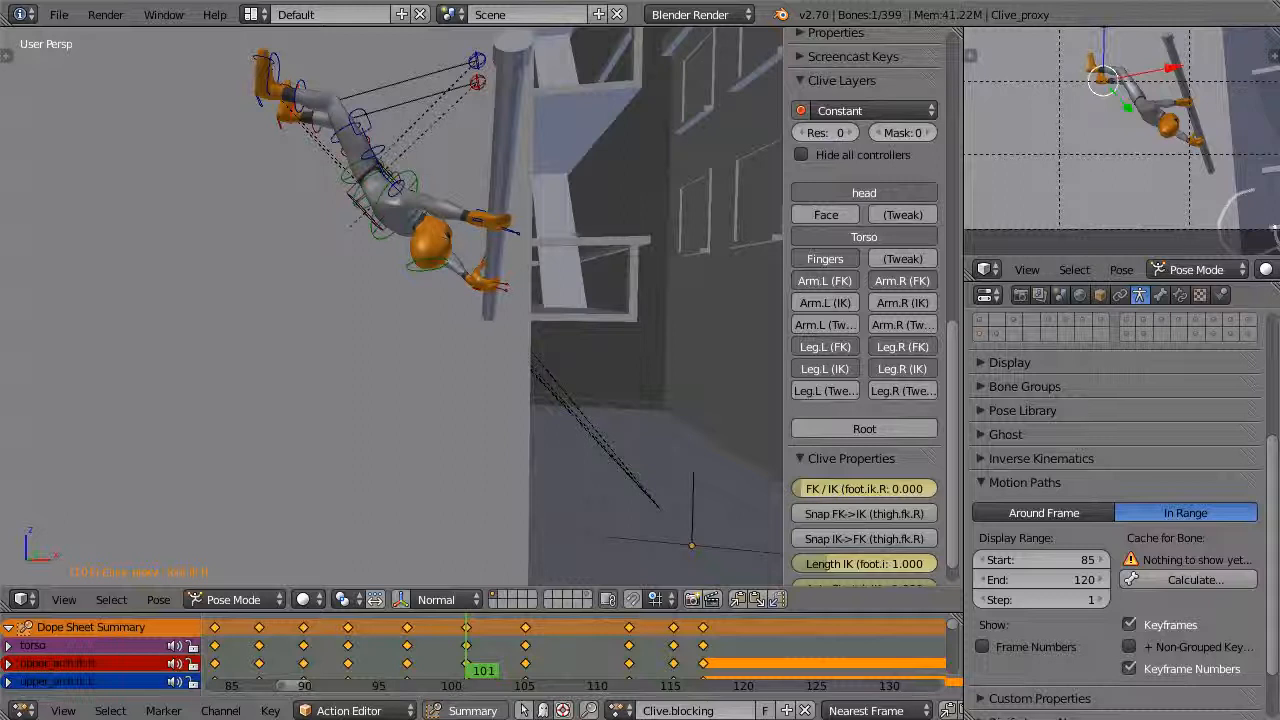
At frame 93, enable the 3D manipulator and rotate Clive's chest in the right side view
{"action": "left_click_drag", "start_coordinate": [468, 646], "coordinate": [348, 646]}
{"action": "middle_click_drag", "start_coordinate": [480, 260], "coordinate": [617, 211]}
{"action": "key", "text": "ctrl+KP_3"}
{"action": "scroll", "coordinate": [417, 340], "scroll_direction": "up", "scroll_amount": 5}
{"action": "right_click", "coordinate": [397, 246]}
{"action": "middle_click_drag", "start_coordinate": [417, 340], "coordinate": [137, 251]}
{"action": "key", "text": "ctrl+space"}
{"action": "right_click", "coordinate": [426, 326]}
{"action": "key", "text": "KP_3"}
{"action": "key", "text": "r"}
{"action": "left_click", "coordinate": [526, 263]}
Refine Clive's upper-body pose at frame 93 in the front view and compare it with the next key pose
{"action": "key", "text": "KP_1"}
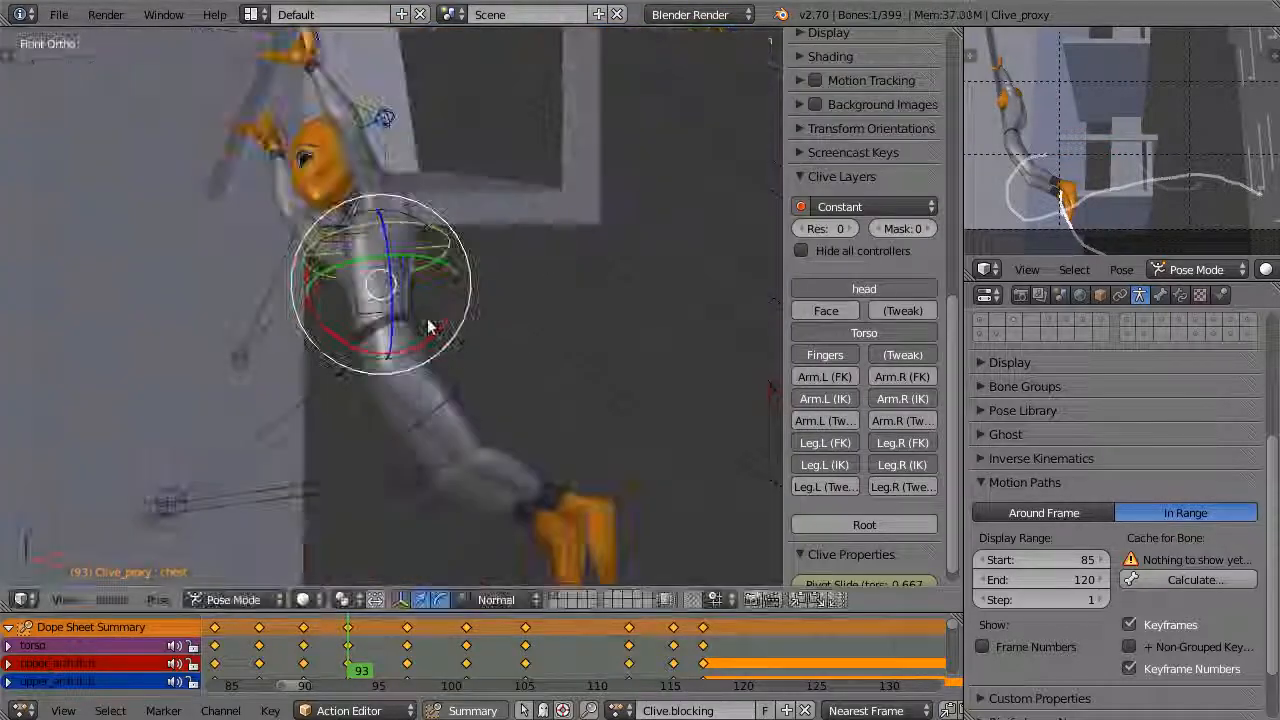
{"action": "key", "text": "g"}
{"action": "middle_click_drag", "start_coordinate": [612, 392], "coordinate": [440, 235]}
{"action": "key", "text": "Up"}
{"action": "key", "text": "Down"}
{"action": "right_click", "coordinate": [440, 235]}
{"action": "left_click_drag", "start_coordinate": [485, 328], "coordinate": [560, 368]}
{"action": "middle_click_drag", "start_coordinate": [560, 368], "coordinate": [400, 380]}
{"action": "left_click_drag", "start_coordinate": [330, 365], "coordinate": [348, 417]}
{"action": "middle_click_drag", "start_coordinate": [348, 417], "coordinate": [360, 357]}
At frame 97, select the hand controls and adjust Clive's grip on the pole, comparing it with the neighbouring key pose
{"action": "key", "text": "Up"}
{"action": "key", "text": "KP_7"}
{"action": "middle_click_drag", "start_coordinate": [55, 335], "coordinate": [383, 250]}
{"action": "right_click", "coordinate": [400, 245]}
{"action": "middle_click_drag", "start_coordinate": [477, 237], "coordinate": [400, 290]}
{"action": "key", "text": "b"}
{"action": "left_click_drag", "start_coordinate": [150, 90], "coordinate": [266, 206]}
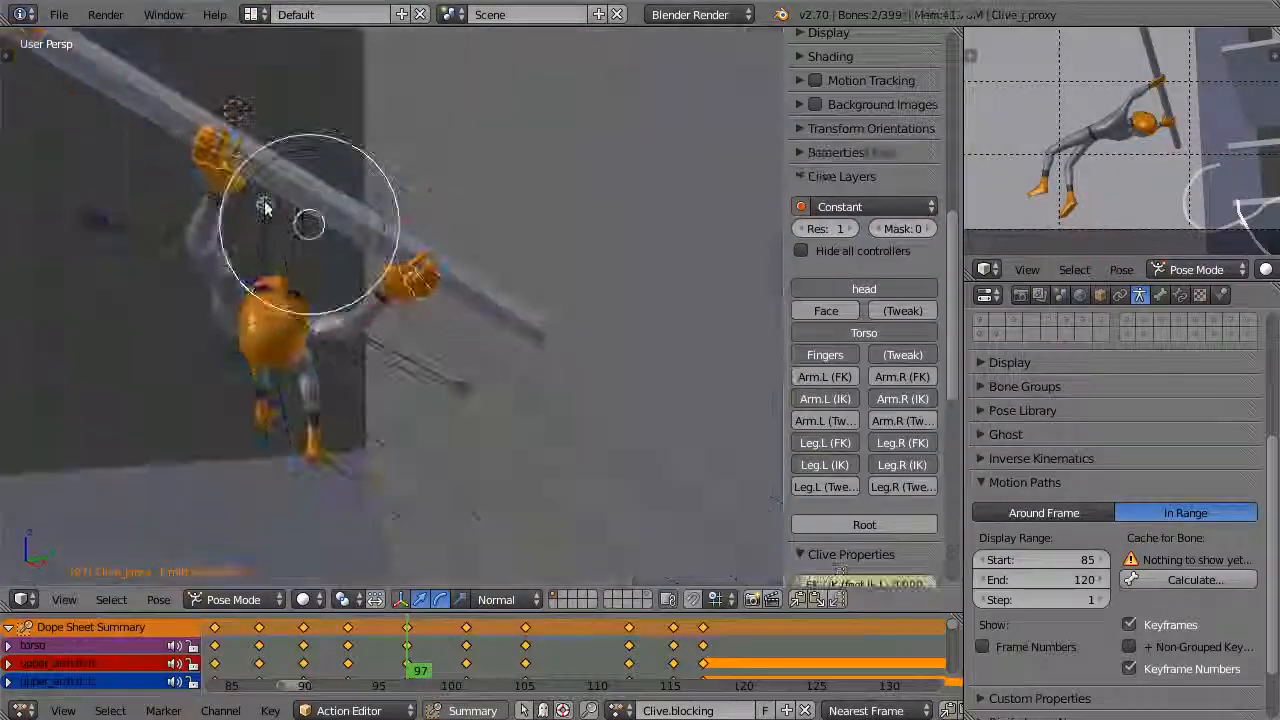
{"action": "middle_click_drag", "start_coordinate": [266, 206], "coordinate": [370, 330]}
{"action": "key", "text": "Up"}
{"action": "key", "text": "Down"}
Rotate Clive's torso controls at frame 97 to refine the swing pose from behind and in the front view
{"action": "middle_click_drag", "start_coordinate": [400, 400], "coordinate": [455, 215]}
{"action": "right_click", "coordinate": [455, 200]}
{"action": "left_click_drag", "start_coordinate": [450, 180], "coordinate": [489, 126]}
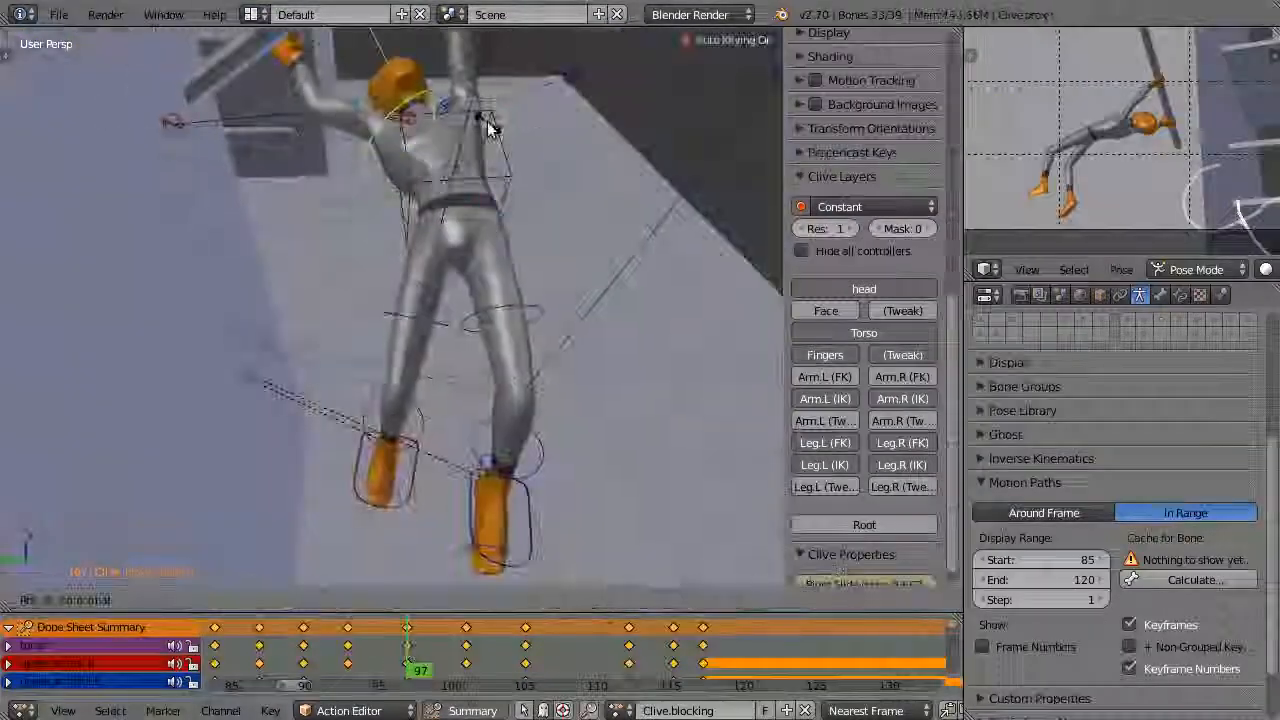
{"action": "key", "text": "KP_1"}
{"action": "middle_click_drag", "start_coordinate": [420, 249], "coordinate": [500, 400], "text": "shift"}
{"action": "left_click_drag", "start_coordinate": [350, 415], "coordinate": [345, 400]}
{"action": "middle_click_drag", "start_coordinate": [345, 400], "coordinate": [470, 370]}
{"action": "left_click_drag", "start_coordinate": [470, 370], "coordinate": [516, 348]}
Calculate the torso's motion path for frames 85 to 120 and scrub back along it in the front view
{"action": "left_click", "coordinate": [1188, 580]}
{"action": "mouse_move", "coordinate": [407, 655]}
{"action": "left_mouse_down"}
{"action": "mouse_move", "coordinate": [349, 651]}
{"action": "mouse_move", "coordinate": [410, 655]}
{"action": "left_mouse_up"}
{"action": "middle_click_drag", "start_coordinate": [400, 350], "coordinate": [454, 386]}
{"action": "key", "text": "KP_1"}
{"action": "left_click_drag", "start_coordinate": [407, 688], "coordinate": [257, 668]}
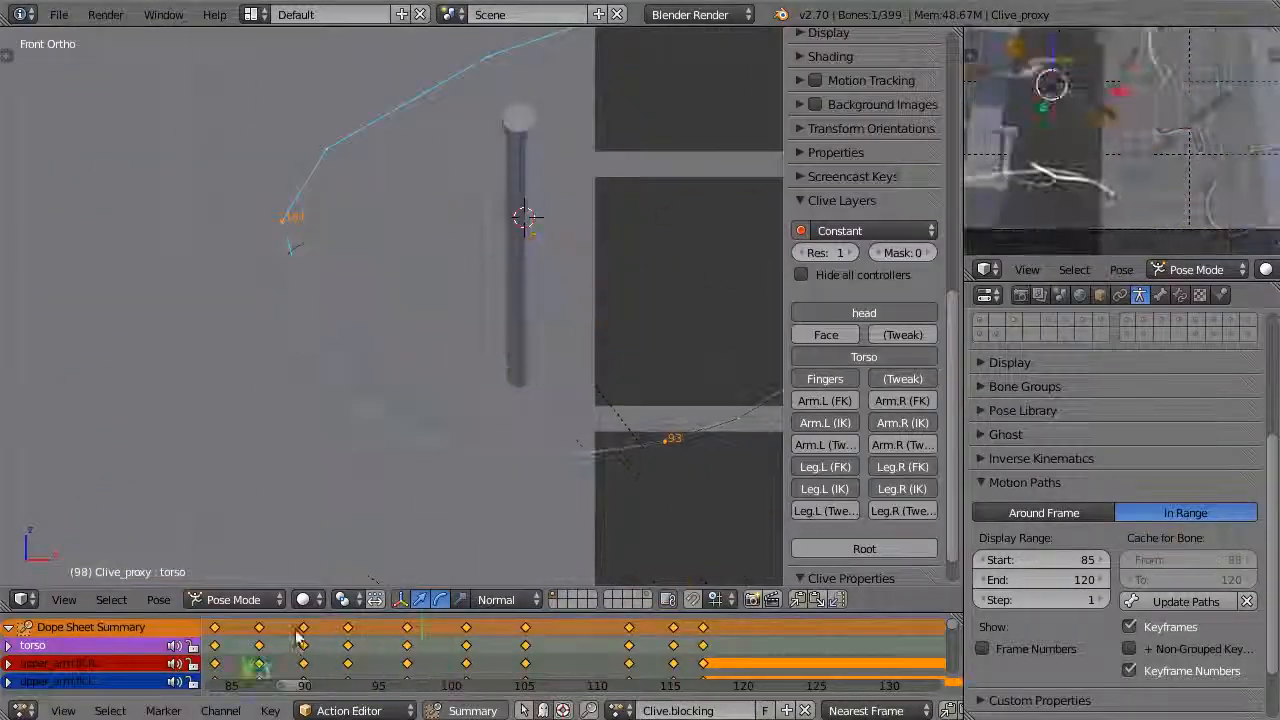
Change the interpolation mode of the selected keyframes and return to the frame 97 pose
{"action": "key", "text": "t"}
{"action": "left_click", "coordinate": [406, 640]}
{"action": "left_click_drag", "start_coordinate": [378, 665], "coordinate": [423, 663]}
Refine Clive's body and leg controls at frame 97 so the legs swing up higher
{"action": "scroll", "coordinate": [460, 286], "scroll_direction": "up", "scroll_amount": 4}
{"action": "middle_click_drag", "start_coordinate": [400, 350], "coordinate": [375, 400]}
{"action": "right_click", "coordinate": [371, 420]}
{"action": "right_click", "coordinate": [371, 400]}
{"action": "scroll", "coordinate": [371, 400], "scroll_direction": "down", "scroll_amount": 4}
{"action": "left_click_drag", "start_coordinate": [455, 300], "coordinate": [437, 285]}
{"action": "scroll", "coordinate": [357, 400], "scroll_direction": "up", "scroll_amount": 5}
{"action": "right_click", "coordinate": [357, 408]}
{"action": "middle_click_drag", "start_coordinate": [335, 208], "coordinate": [308, 220]}
{"action": "scroll", "coordinate": [198, 370], "scroll_direction": "down", "scroll_amount": 3}
Rotate the left hand's IK control at frame 97 to fit its grip around the pole
{"action": "right_click", "coordinate": [198, 370]}
{"action": "right_click", "coordinate": [437, 437]}
{"action": "key", "text": "r"}
{"action": "scroll", "coordinate": [230, 390], "scroll_direction": "up", "scroll_amount": 4}
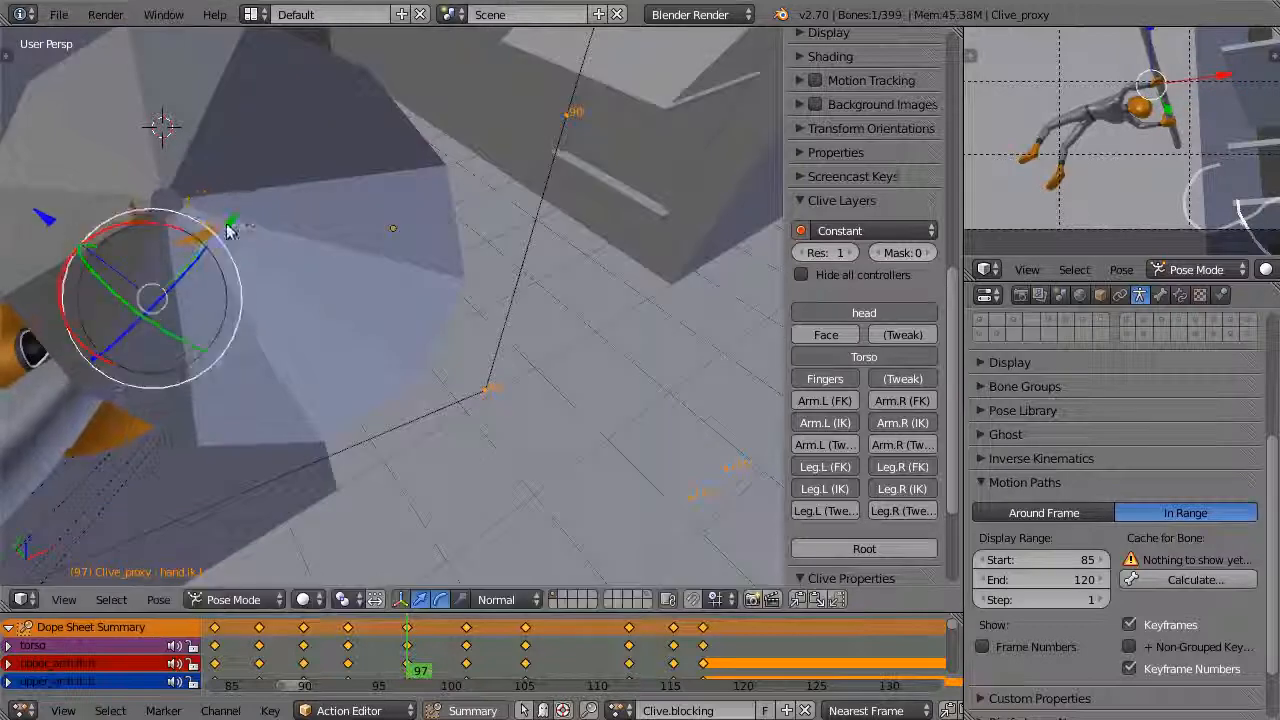
{"action": "middle_click_drag", "start_coordinate": [228, 231], "coordinate": [91, 571]}
{"action": "left_click", "coordinate": [325, 215]}
Go to frame 101 and move Clive's torso control in the front view
{"action": "left_click_drag", "start_coordinate": [407, 657], "coordinate": [540, 657]}
{"action": "right_click", "coordinate": [580, 466]}
{"action": "right_click", "coordinate": [557, 174]}
{"action": "key", "text": "KP_1"}
{"action": "left_click", "coordinate": [466, 657]}
{"action": "middle_click_drag", "start_coordinate": [230, 110], "coordinate": [374, 299], "text": "shift"}
{"action": "scroll", "coordinate": [330, 265], "scroll_direction": "up", "scroll_amount": 3}
{"action": "right_click", "coordinate": [176, 140]}
{"action": "key", "text": "g"}
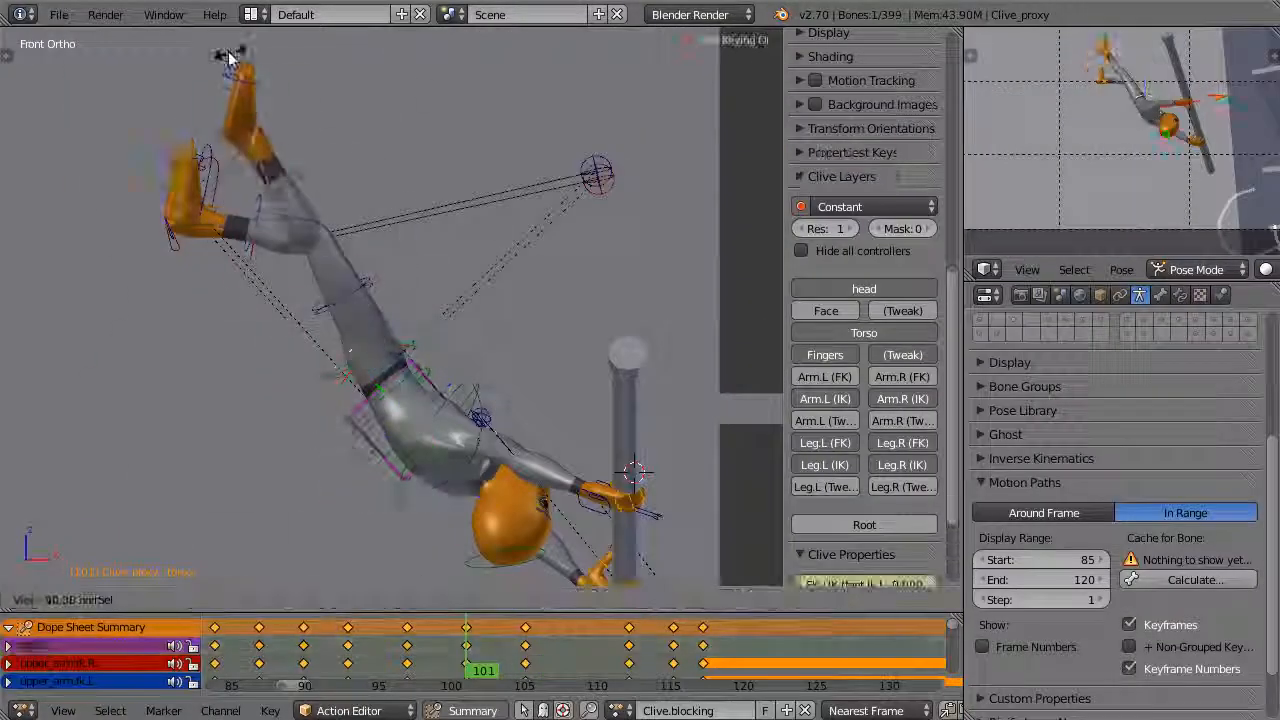
{"action": "left_click", "coordinate": [440, 290]}
Rotate the right leg's FK controls, including the shin, at frame 101 using the front and right side views
{"action": "right_click", "coordinate": [345, 375]}
{"action": "key", "text": "r"}
{"action": "key", "text": "r"}
{"action": "key", "text": "KP_3"}
{"action": "scroll", "coordinate": [586, 291], "scroll_direction": "down", "scroll_amount": 3}
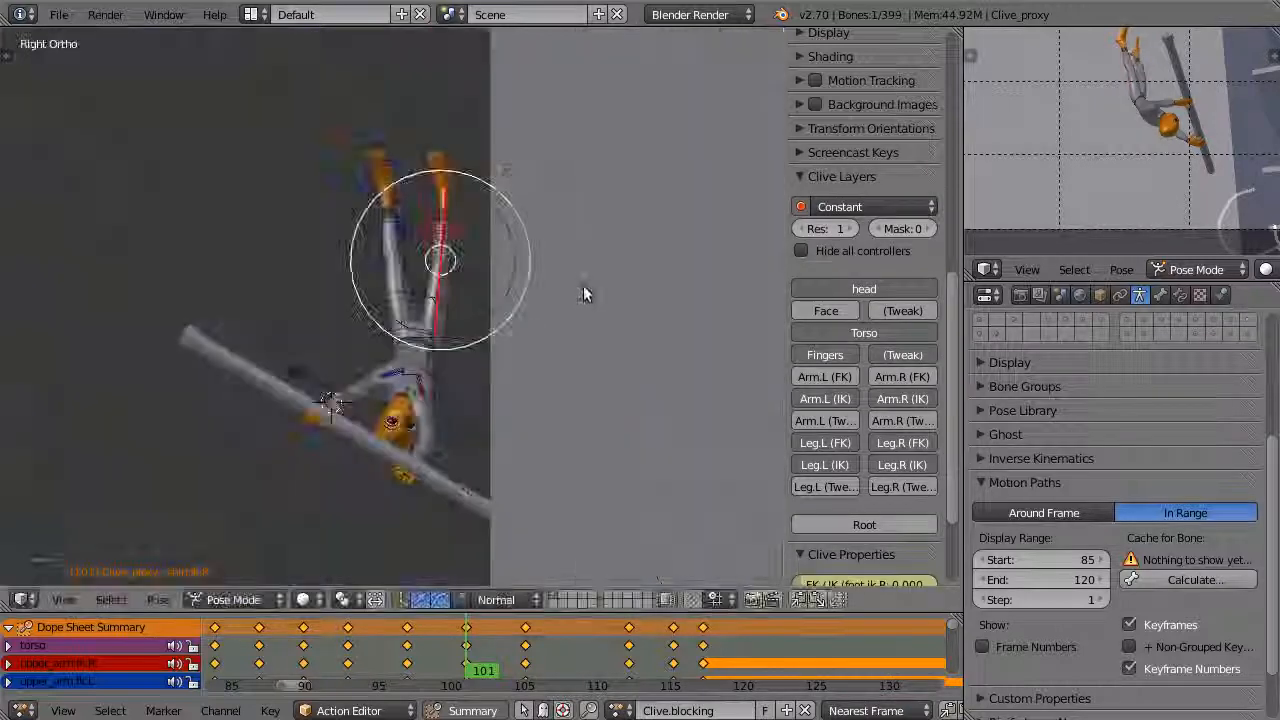
{"action": "scroll", "coordinate": [586, 300], "scroll_direction": "up", "scroll_amount": 3}
{"action": "right_click", "coordinate": [545, 370]}
Rotate the remaining leg and body controls at frame 101 to extend both legs upward
{"action": "key", "text": "r"}
{"action": "left_click", "coordinate": [550, 85]}
{"action": "right_click", "coordinate": [405, 230]}
{"action": "key", "text": "r"}
{"action": "scroll", "coordinate": [430, 300], "scroll_direction": "up", "scroll_amount": 3}
{"action": "right_click", "coordinate": [342, 479]}
{"action": "middle_click_drag", "start_coordinate": [460, 380], "coordinate": [463, 206], "text": "shift"}
{"action": "key", "text": "r"}
{"action": "left_click", "coordinate": [412, 283]}
Reposition Clive's body at frame 101 relative to the pole and compare it with the adjacent key pose
{"action": "scroll", "coordinate": [450, 270], "scroll_direction": "up", "scroll_amount": 3}
{"action": "right_click", "coordinate": [400, 380]}
{"action": "middle_click_drag", "start_coordinate": [443, 306], "coordinate": [508, 225]}
{"action": "key", "text": "g"}
{"action": "left_click", "coordinate": [480, 440]}
{"action": "left_click", "coordinate": [510, 333]}
{"action": "key", "text": "Down"}
{"action": "key", "text": "Up"}
Move the selected control near the legs at frame 101 and scrub the surrounding frames to check the motion
{"action": "scroll", "coordinate": [540, 512], "scroll_direction": "down", "scroll_amount": 5}
{"action": "right_click", "coordinate": [437, 228]}
{"action": "key", "text": "g"}
{"action": "left_click", "coordinate": [425, 240]}
{"action": "left_click_drag", "start_coordinate": [430, 662], "coordinate": [466, 656]}
{"action": "left_click_drag", "start_coordinate": [509, 242], "coordinate": [538, 235]}
{"action": "left_click_drag", "start_coordinate": [500, 650], "coordinate": [466, 662]}
Rotate the left leg's FK control at frame 101 while viewing the pose from a second angle
{"action": "scroll", "coordinate": [1122, 130], "scroll_direction": "up", "scroll_amount": 3}
{"action": "middle_click_drag", "start_coordinate": [1122, 130], "coordinate": [1018, 248], "text": "shift"}
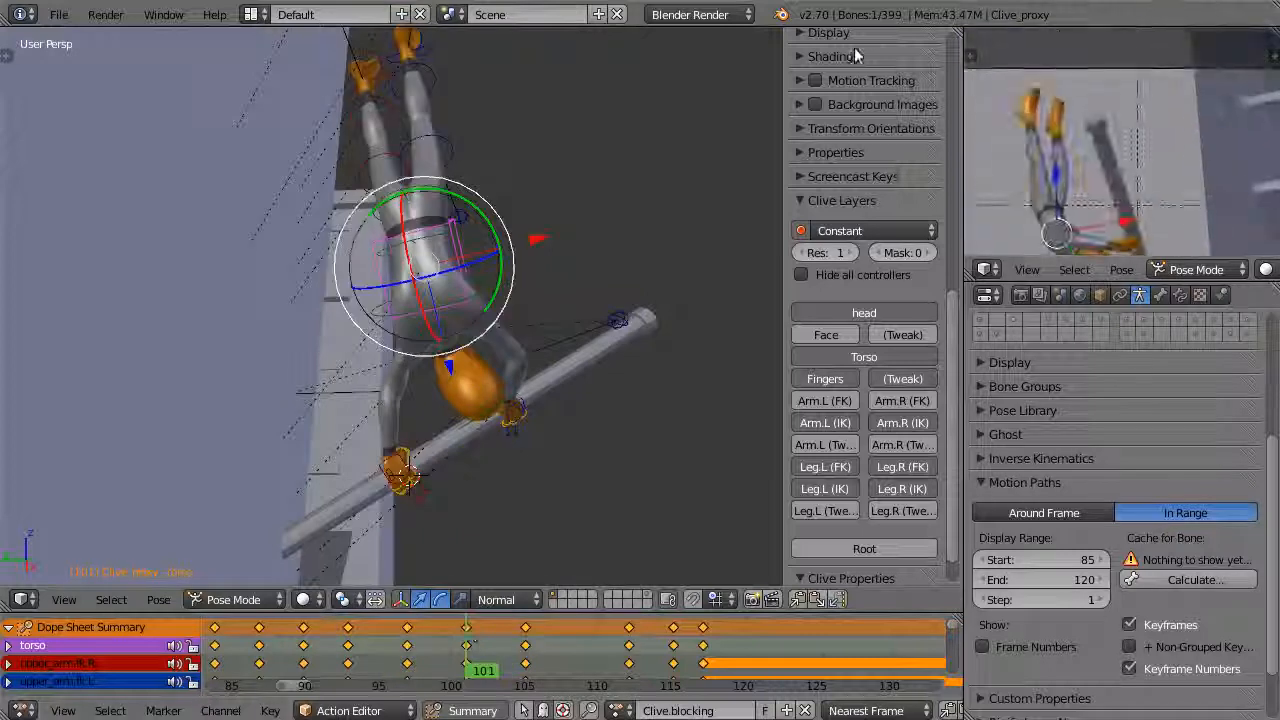
{"action": "key", "text": "KP_3"}
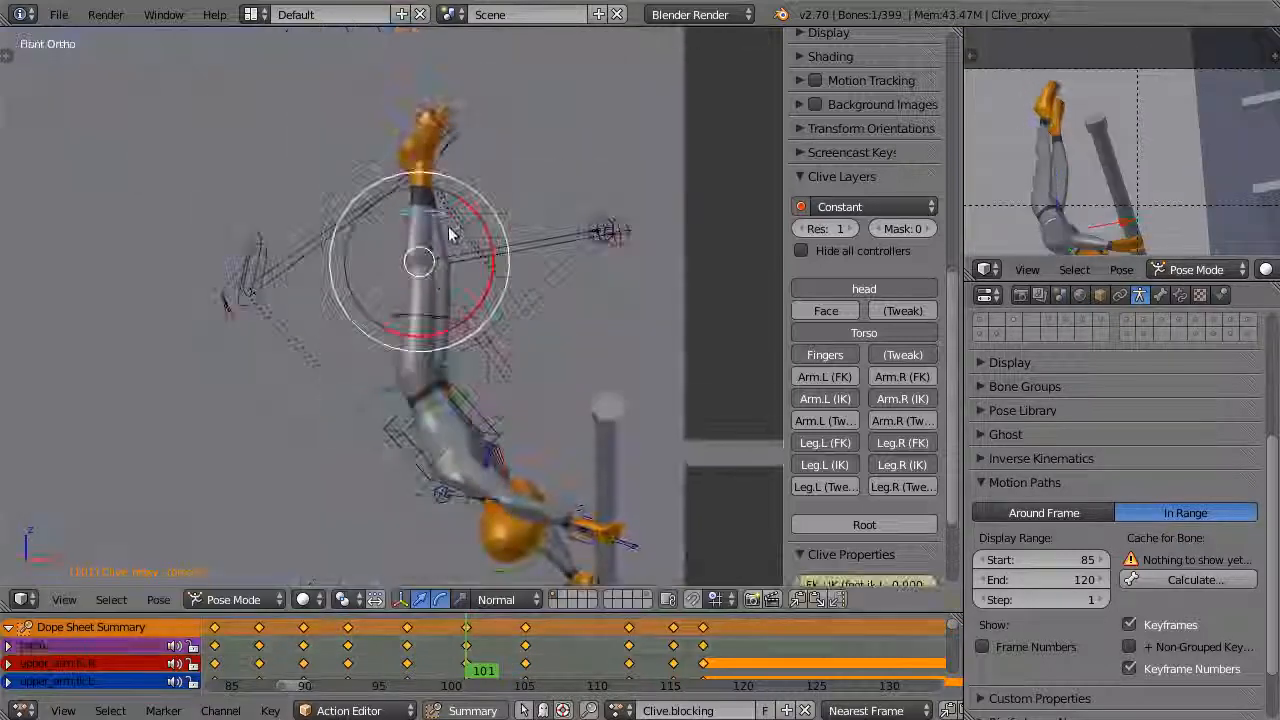
{"action": "left_click_drag", "start_coordinate": [449, 234], "coordinate": [480, 245]}
{"action": "middle_click_drag", "start_coordinate": [1130, 160], "coordinate": [1195, 175], "text": "shift"}
Adjust Clive's hips at frame 101 and compare the pose from a second angle
{"action": "right_click", "coordinate": [460, 400]}
{"action": "left_click_drag", "start_coordinate": [490, 370], "coordinate": [503, 337]}
{"action": "middle_click_drag", "start_coordinate": [503, 337], "coordinate": [380, 370]}
{"action": "left_click_drag", "start_coordinate": [405, 328], "coordinate": [391, 360]}
{"action": "middle_click_drag", "start_coordinate": [391, 360], "coordinate": [680, 301]}
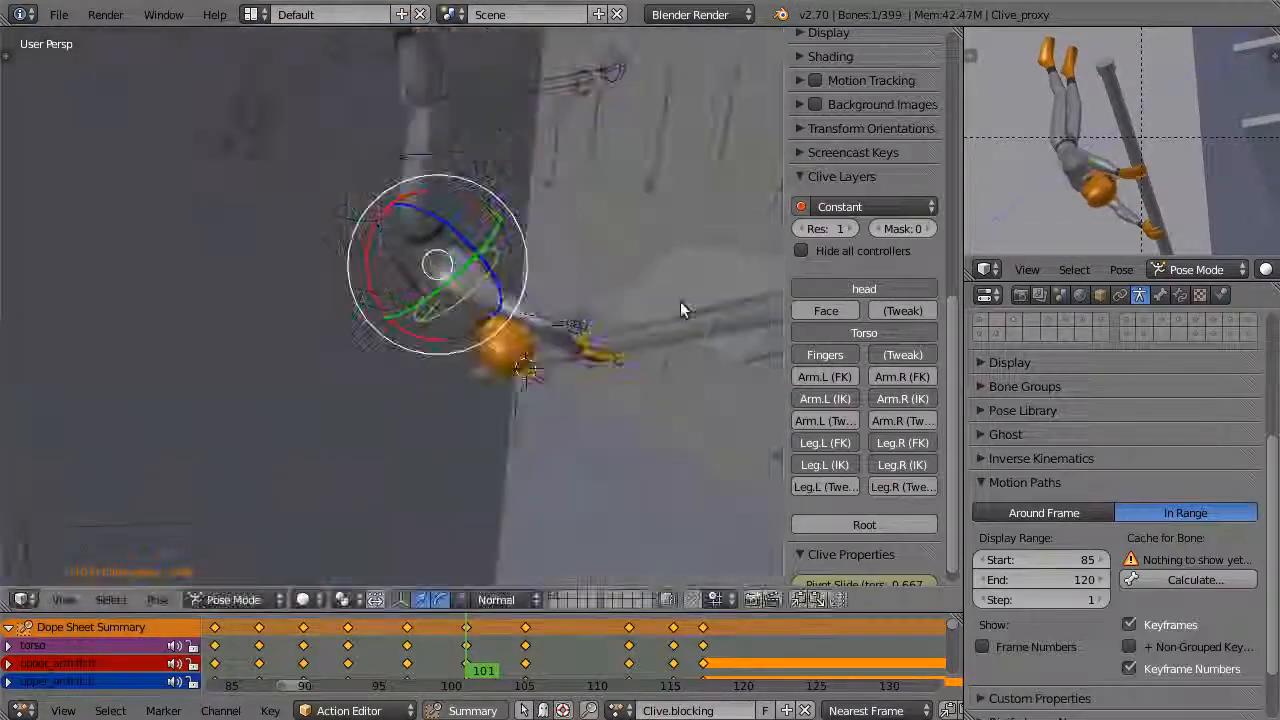
Check Clive's pose and foot IK controls at frame 108 from several angles
{"action": "left_click_drag", "start_coordinate": [480, 655], "coordinate": [573, 670]}
{"action": "middle_click_drag", "start_coordinate": [640, 290], "coordinate": [259, 315], "text": "shift"}
{"action": "left_click_drag", "start_coordinate": [336, 268], "coordinate": [440, 220]}
{"action": "middle_click_drag", "start_coordinate": [600, 390], "coordinate": [455, 225]}
{"action": "right_click", "coordinate": [455, 224]}
{"action": "scroll", "coordinate": [894, 457], "scroll_direction": "down", "scroll_amount": 5}
{"action": "scroll", "coordinate": [833, 484], "scroll_direction": "down", "scroll_amount": 4}
{"action": "mouse_move", "coordinate": [600, 330]}
{"action": "middle_mouse_down"}
{"action": "mouse_move", "coordinate": [520, 360]}
{"action": "mouse_move", "coordinate": [620, 345]}
{"action": "middle_mouse_up"}
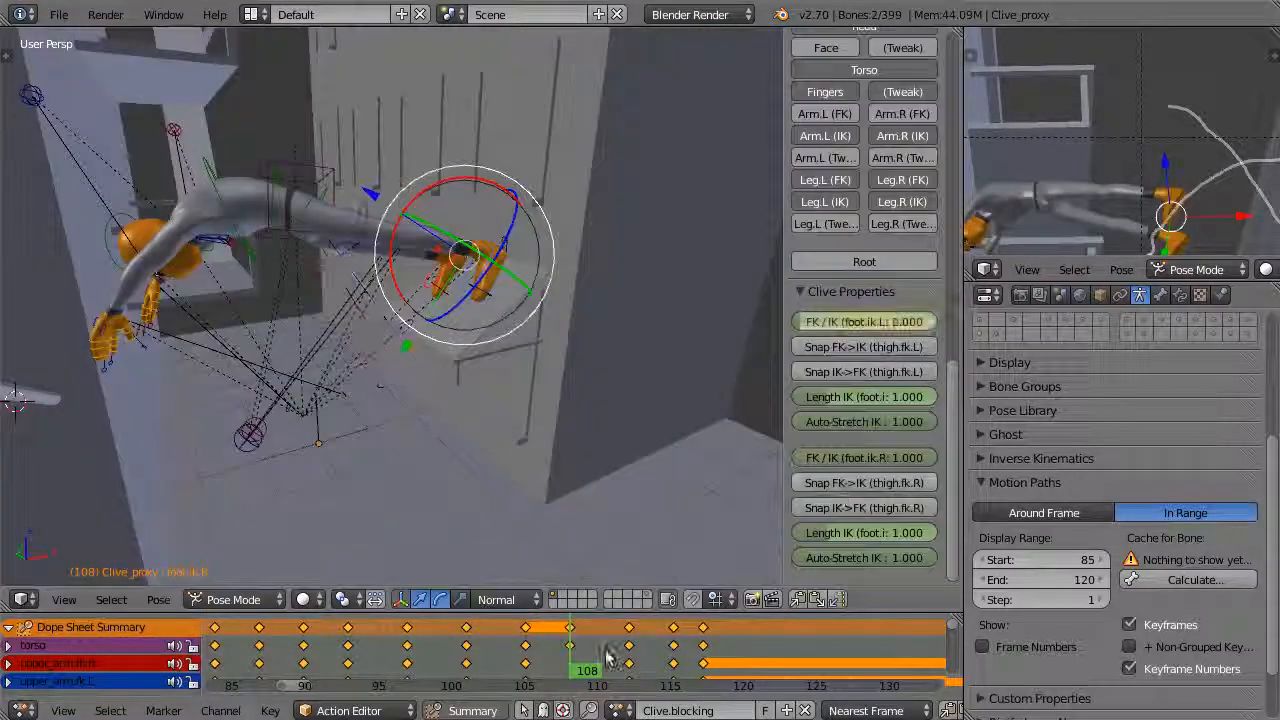
Move the keyframe at frame 108 to frame 105 and insert a Whole Character keyframe there
{"action": "right_click", "coordinate": [570, 645], "text": "alt"}
{"action": "key", "text": "g"}
{"action": "left_click", "coordinate": [531, 646]}
{"action": "left_click", "coordinate": [527, 646]}
{"action": "left_click", "coordinate": [629, 672]}
{"action": "left_click", "coordinate": [527, 672]}
{"action": "key", "text": "i"}
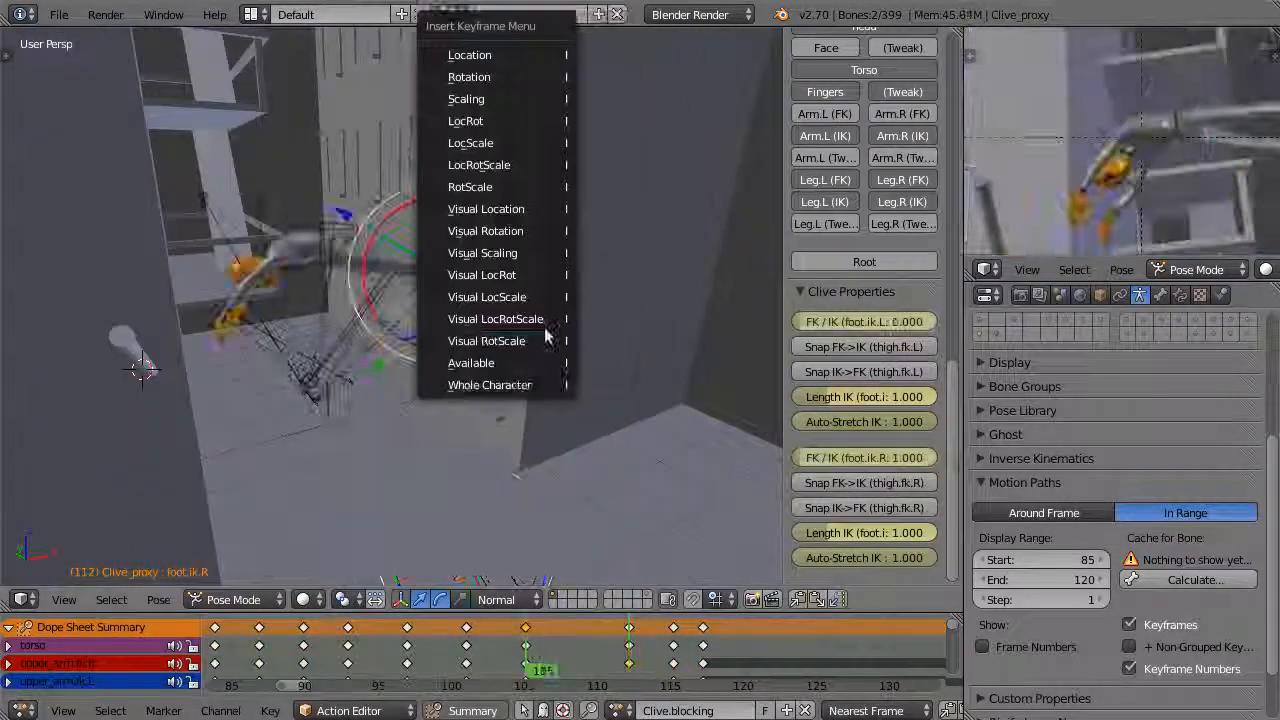
{"action": "left_click", "coordinate": [490, 384]}
Set the right foot's FK/IK to 0.000 at frame 105 and rotate the right thigh's FK control
{"action": "left_click_drag", "start_coordinate": [905, 458], "coordinate": [800, 458]}
{"action": "middle_click_drag", "start_coordinate": [560, 340], "coordinate": [471, 466]}
{"action": "right_click", "coordinate": [310, 225]}
{"action": "middle_click_drag", "start_coordinate": [471, 400], "coordinate": [452, 312]}
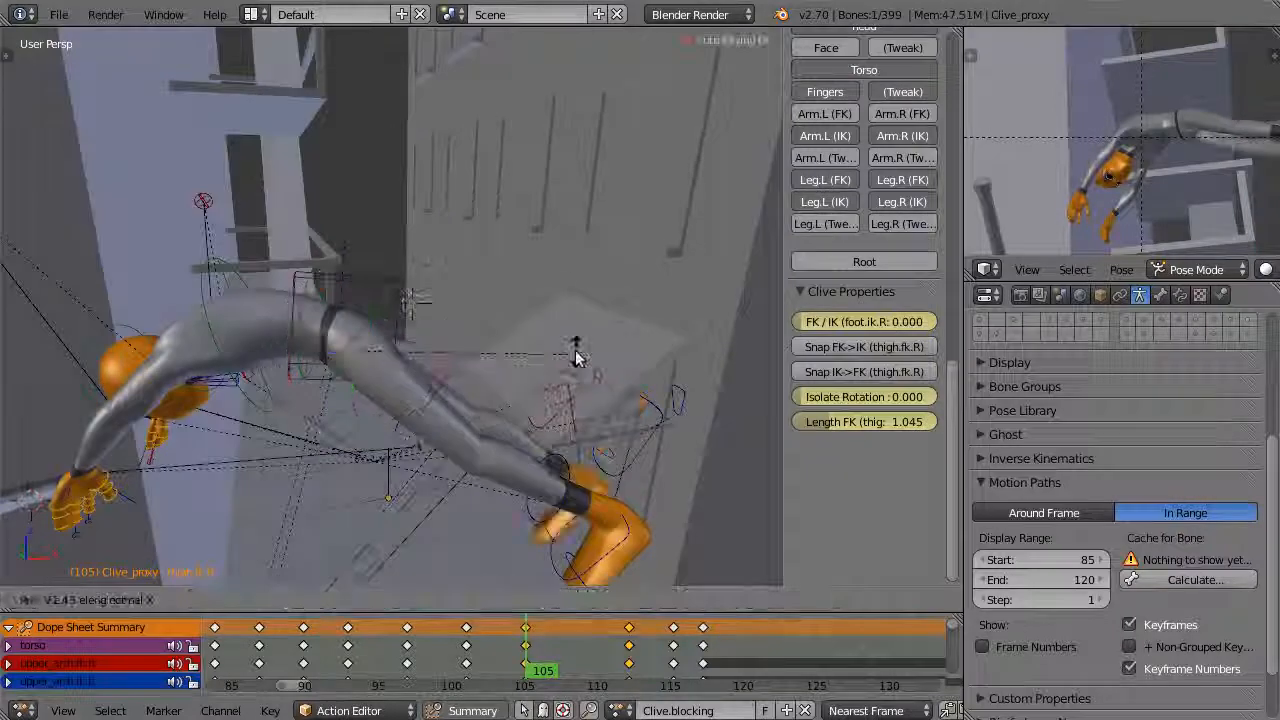
{"action": "left_click_drag", "start_coordinate": [576, 357], "coordinate": [574, 362]}
{"action": "middle_click_drag", "start_coordinate": [574, 362], "coordinate": [430, 355]}
{"action": "right_click", "coordinate": [422, 357]}
Set the arm's FK/IK to 0.000 at frame 105 and rotate the arm outward in front of Clive
{"action": "middle_click_drag", "start_coordinate": [378, 412], "coordinate": [291, 149]}
{"action": "key", "text": "KP_1"}
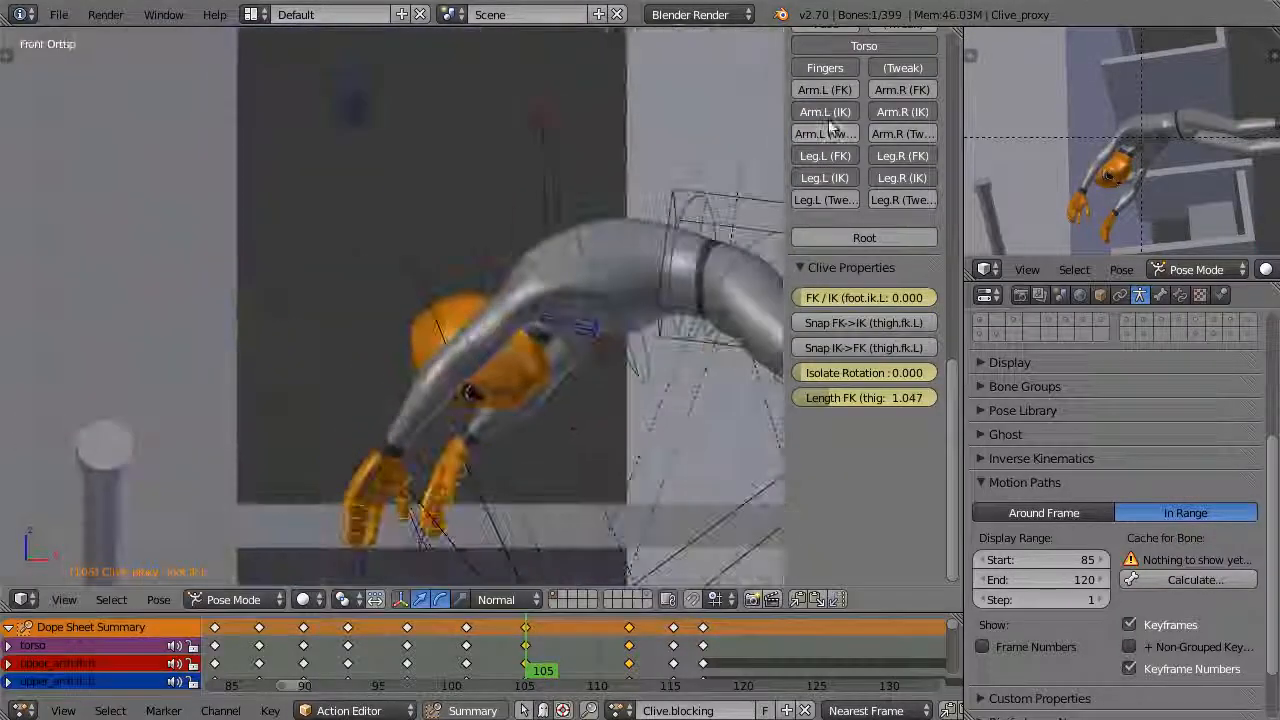
{"action": "right_click", "coordinate": [586, 314]}
{"action": "left_click_drag", "start_coordinate": [905, 322], "coordinate": [800, 322]}
{"action": "middle_click_drag", "start_coordinate": [586, 314], "coordinate": [520, 320]}
{"action": "right_click", "coordinate": [543, 337]}
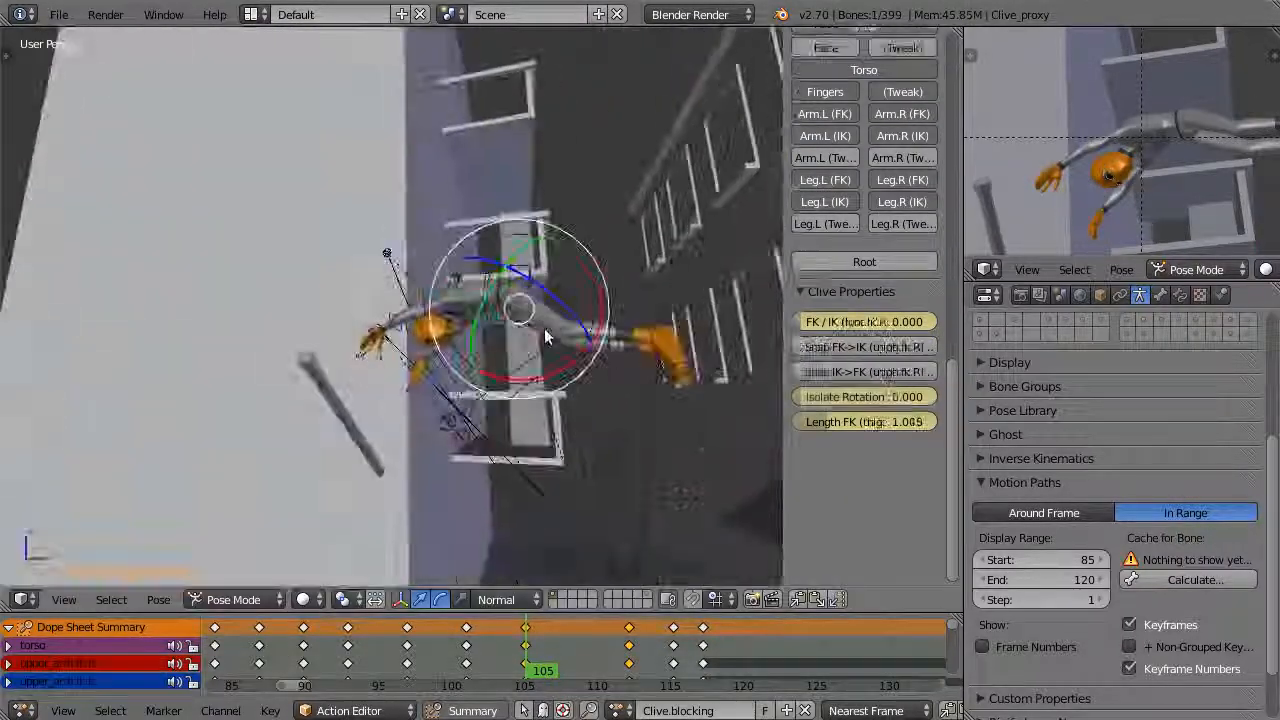
{"action": "middle_click_drag", "start_coordinate": [1262, 185], "coordinate": [1129, 200], "text": "shift"}
{"action": "scroll", "coordinate": [560, 370], "scroll_direction": "up", "scroll_amount": 3}
{"action": "middle_click_drag", "start_coordinate": [600, 430], "coordinate": [456, 390], "text": "shift"}
{"action": "right_click", "coordinate": [450, 392]}
Insert a keyframe for all controls at frame 109 and scrub the neighbouring frames to check the swing
{"action": "left_click_drag", "start_coordinate": [555, 647], "coordinate": [585, 647]}
{"action": "middle_click_drag", "start_coordinate": [500, 380], "coordinate": [400, 310]}
{"action": "scroll", "coordinate": [420, 230], "scroll_direction": "down", "scroll_amount": 4}
{"action": "key", "text": "a"}
{"action": "key", "text": "i"}
{"action": "left_click_drag", "start_coordinate": [585, 650], "coordinate": [643, 650]}
{"action": "scroll", "coordinate": [480, 280], "scroll_direction": "up", "scroll_amount": 3}
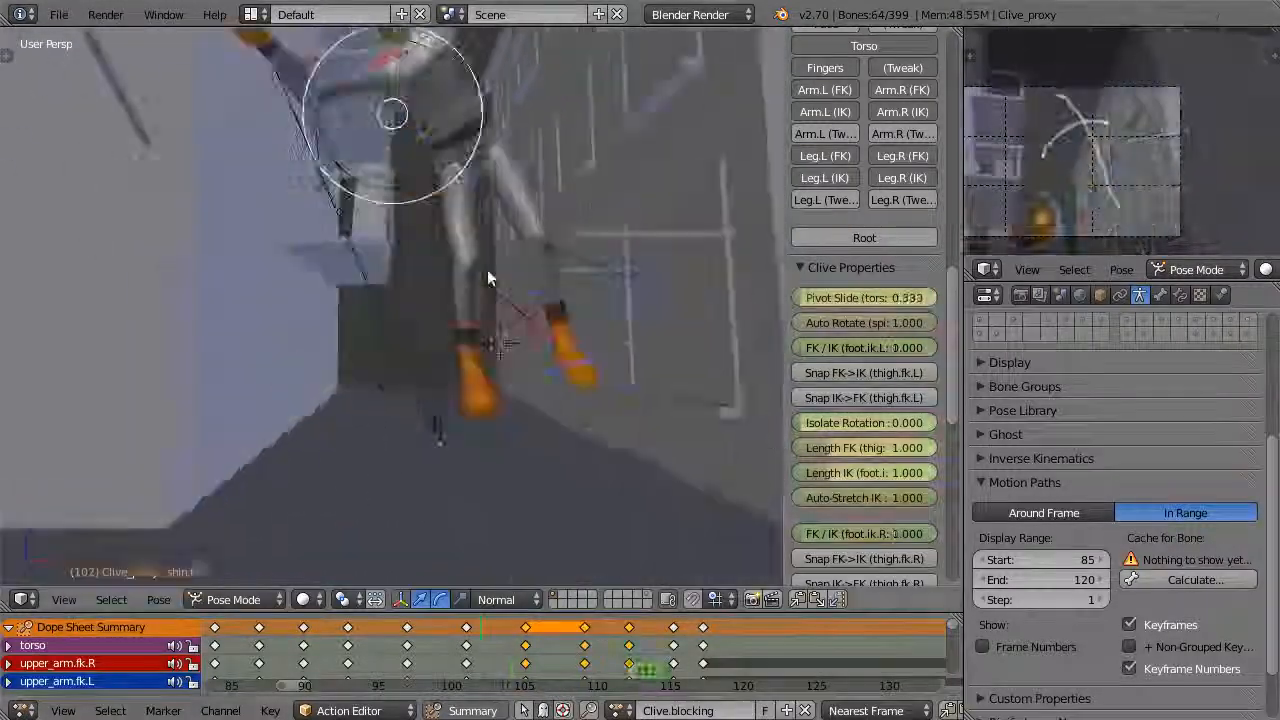
Match the legs' FK and IK controls at frame 109 with the snap tool and set the foot FK/IK to 0.000
{"action": "middle_click_drag", "start_coordinate": [487, 269], "coordinate": [470, 350]}
{"action": "right_click", "coordinate": [416, 489]}
{"action": "left_click_drag", "start_coordinate": [643, 660], "coordinate": [585, 660]}
{"action": "middle_click_drag", "start_coordinate": [440, 340], "coordinate": [500, 320]}
{"action": "right_click", "coordinate": [486, 330]}
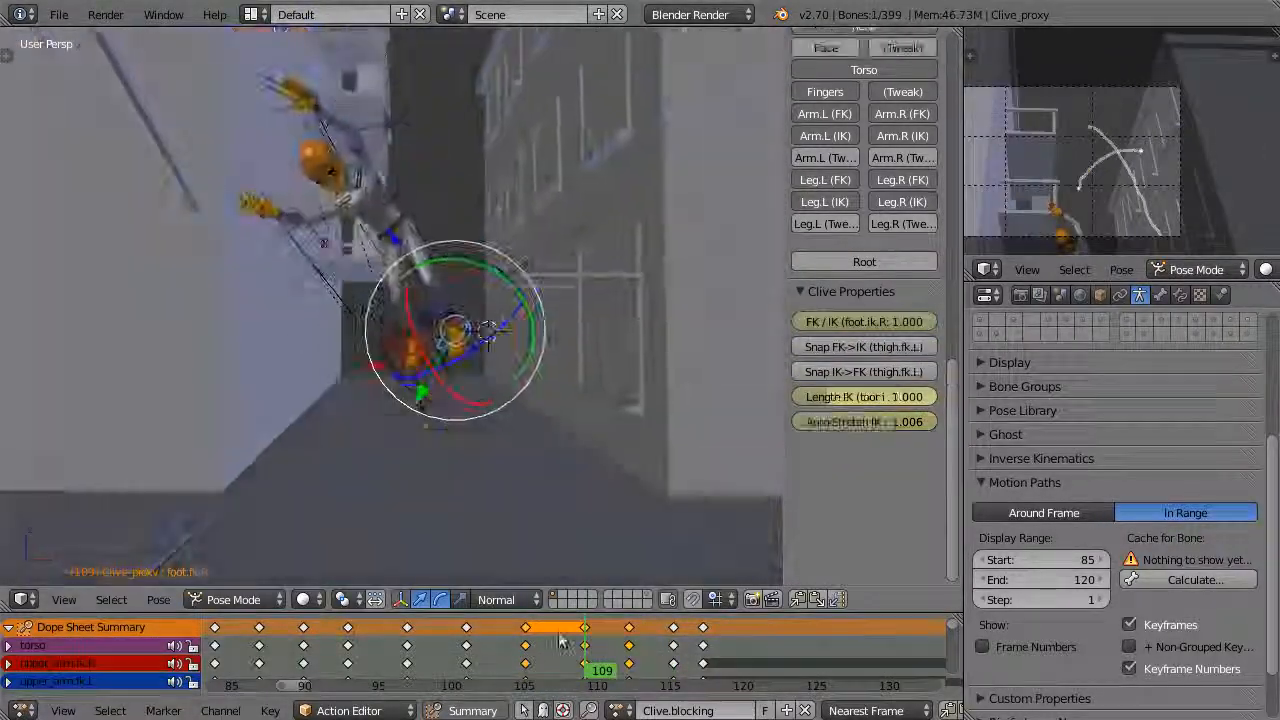
{"action": "scroll", "coordinate": [470, 350], "scroll_direction": "up", "scroll_amount": 3}
{"action": "right_click", "coordinate": [475, 490]}
{"action": "left_click", "coordinate": [885, 372]}
{"action": "left_click_drag", "start_coordinate": [890, 322], "coordinate": [795, 322]}
{"action": "mouse_move", "coordinate": [585, 655]}
{"action": "left_mouse_down"}
{"action": "mouse_move", "coordinate": [529, 653]}
{"action": "mouse_move", "coordinate": [585, 653]}
{"action": "left_mouse_up"}
{"action": "right_click", "coordinate": [690, 420]}
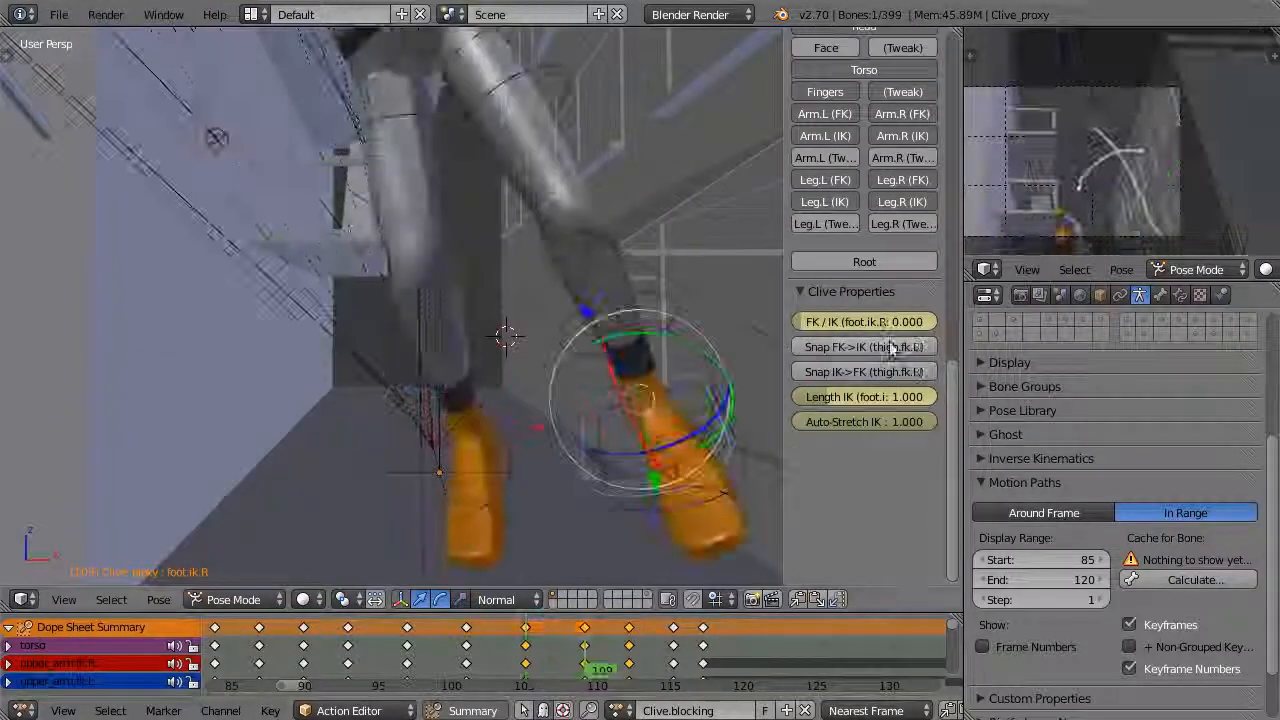
Rotate the right thigh and shin FK controls at frame 109 and check the motion against the adjacent frames
{"action": "scroll", "coordinate": [570, 320], "scroll_direction": "down", "scroll_amount": 4}
{"action": "middle_click_drag", "start_coordinate": [640, 340], "coordinate": [520, 250]}
{"action": "scroll", "coordinate": [515, 240], "scroll_direction": "up", "scroll_amount": 4}
{"action": "right_click", "coordinate": [505, 215]}
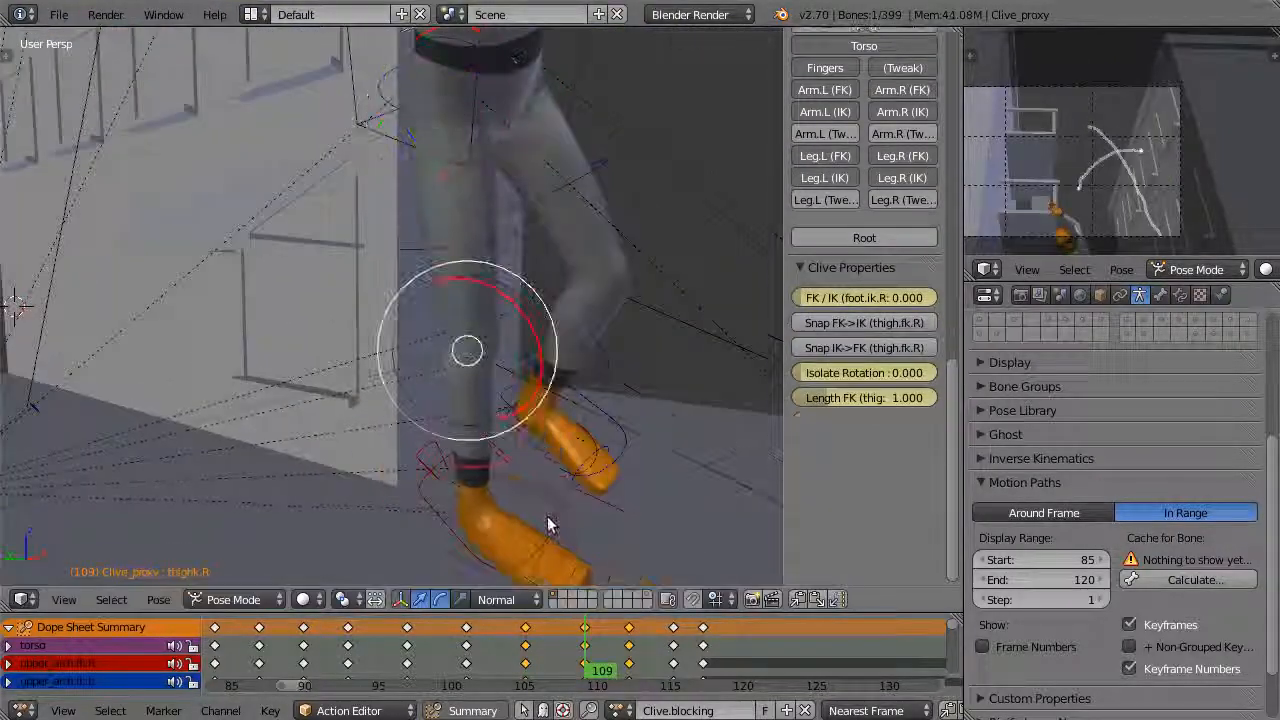
{"action": "middle_click_drag", "start_coordinate": [548, 525], "coordinate": [470, 400]}
{"action": "scroll", "coordinate": [450, 380], "scroll_direction": "up", "scroll_amount": 4}
{"action": "key", "text": "r"}
{"action": "left_click", "coordinate": [400, 345]}
{"action": "scroll", "coordinate": [400, 300], "scroll_direction": "down", "scroll_amount": 4}
{"action": "key", "text": "r"}
{"action": "left_click", "coordinate": [351, 114]}
{"action": "left_click_drag", "start_coordinate": [585, 660], "coordinate": [538, 658]}
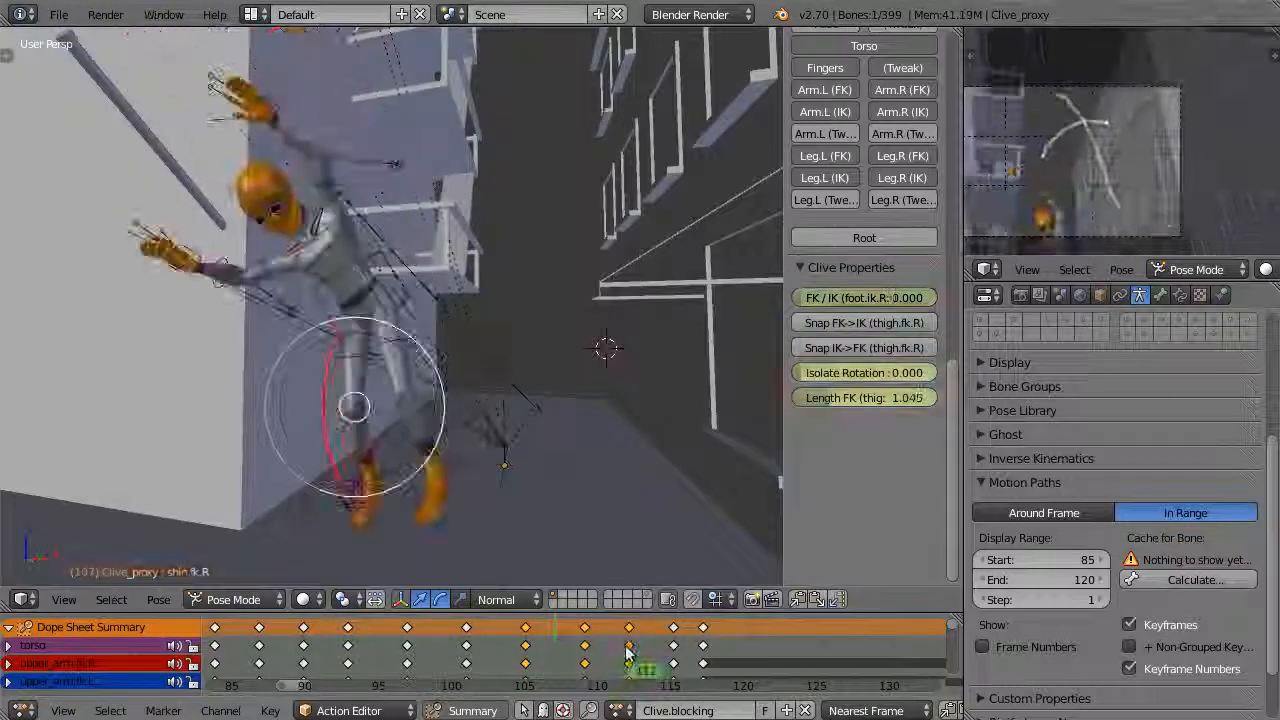
Try moving the keyframe at frame 109 to frame 110 to adjust the timing
{"action": "key", "text": "KP_1"}
{"action": "key", "text": "KP_5"}
{"action": "left_click_drag", "start_coordinate": [628, 655], "coordinate": [556, 643]}
{"action": "key", "text": "a"}
{"action": "right_click", "coordinate": [585, 628]}
{"action": "key", "text": "g"}
{"action": "left_click", "coordinate": [598, 640]}
{"action": "key", "text": "g"}
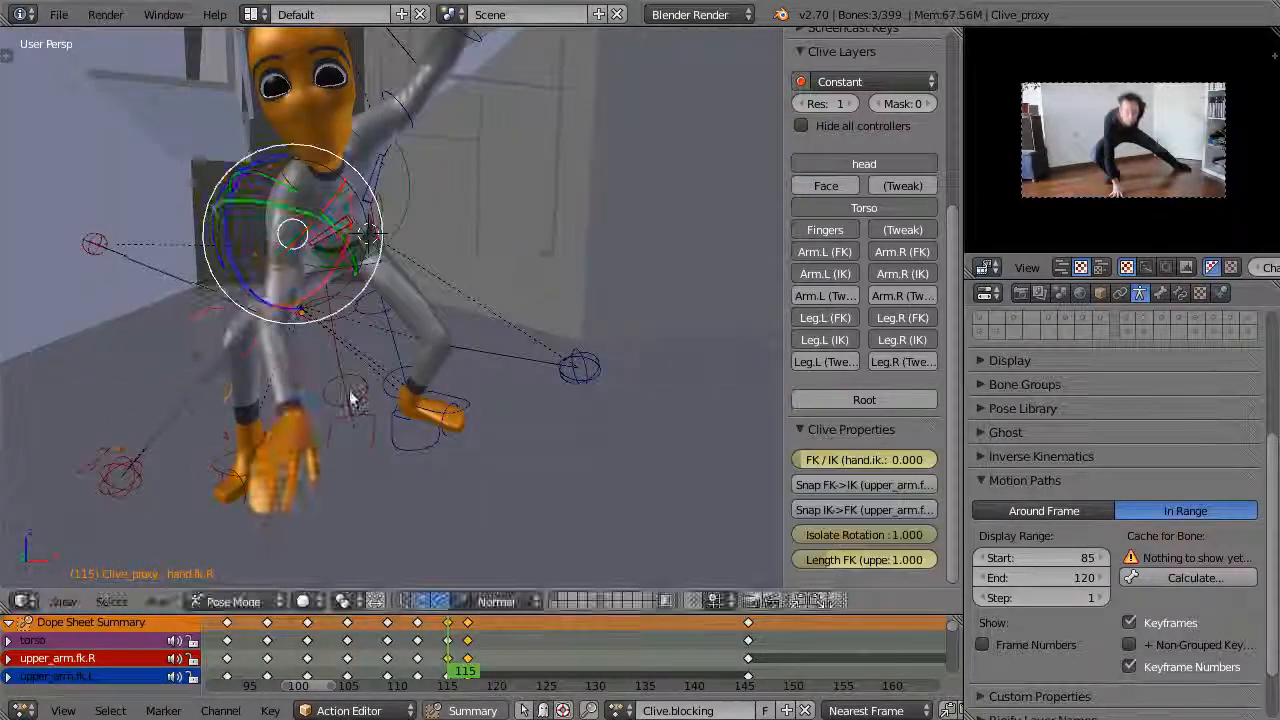
Pose the right hand and its thumb at frame 115 for the ground contact
{"action": "right_click", "coordinate": [312, 424]}
{"action": "middle_click_drag", "start_coordinate": [322, 538], "coordinate": [357, 424], "text": "shift"}
{"action": "scroll", "coordinate": [357, 424], "scroll_direction": "up", "scroll_amount": 2}
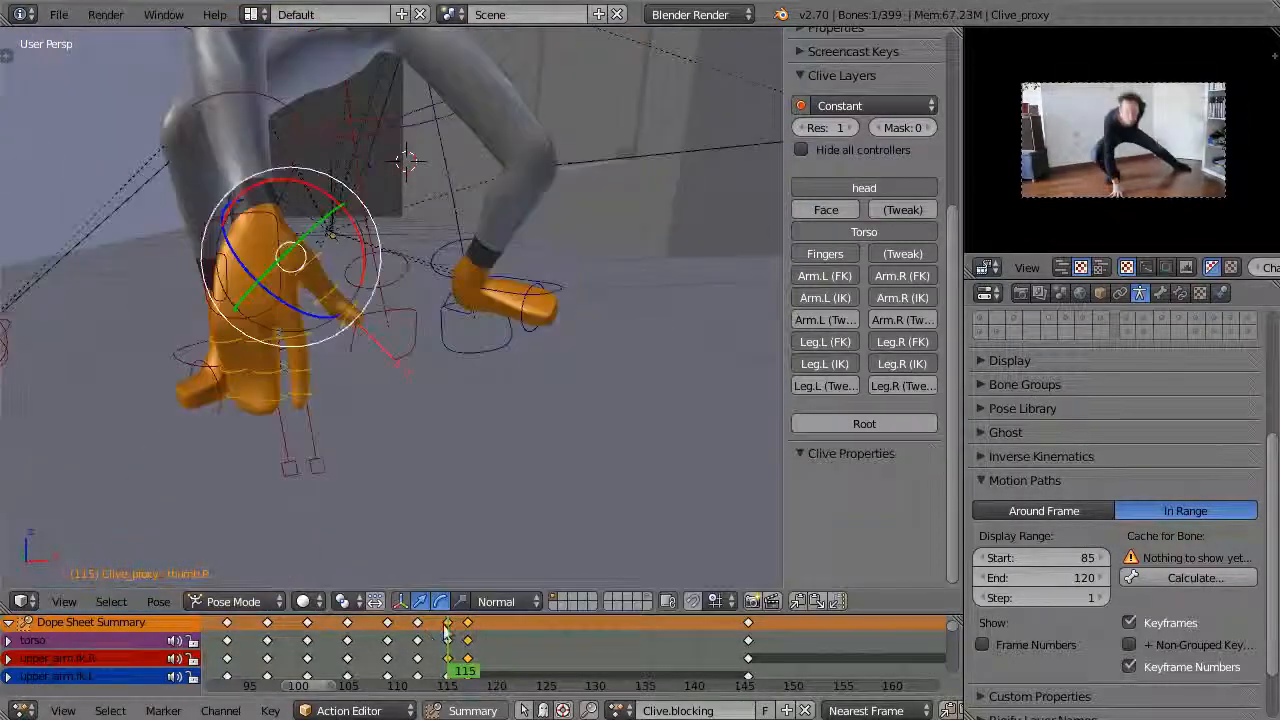
{"action": "scroll", "coordinate": [390, 330], "scroll_direction": "down", "scroll_amount": 4}
{"action": "middle_click_drag", "start_coordinate": [380, 190], "coordinate": [363, 286]}
{"action": "right_click", "coordinate": [330, 262]}
{"action": "scroll", "coordinate": [334, 371], "scroll_direction": "up", "scroll_amount": 3}
{"action": "middle_click_drag", "start_coordinate": [334, 371], "coordinate": [370, 250]}
Rotate the left upper arm's FK control at frame 115 and scrub the landing to check it
{"action": "left_click", "coordinate": [477, 642]}
{"action": "left_click", "coordinate": [458, 642]}
{"action": "key", "text": "r"}
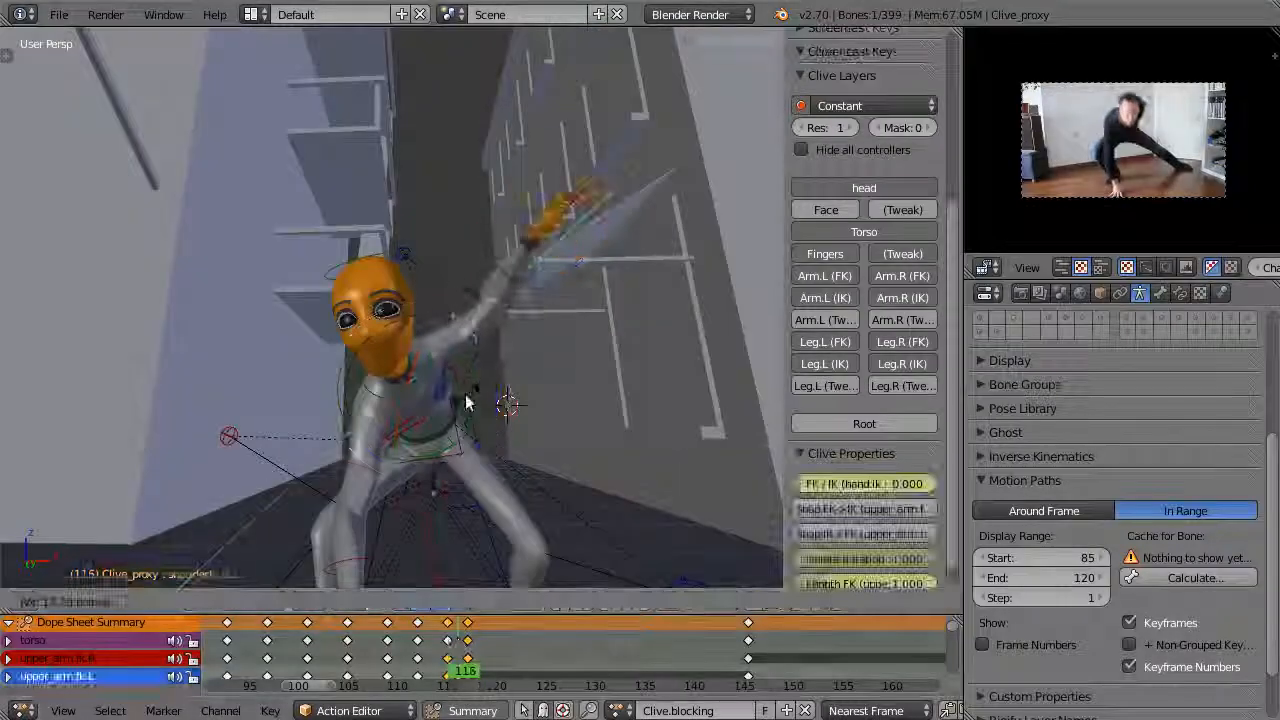
{"action": "left_click", "coordinate": [466, 402]}
{"action": "scroll", "coordinate": [466, 402], "scroll_direction": "down", "scroll_amount": 4}
{"action": "left_click_drag", "start_coordinate": [458, 645], "coordinate": [519, 697]}
{"action": "key", "text": "KP_1"}
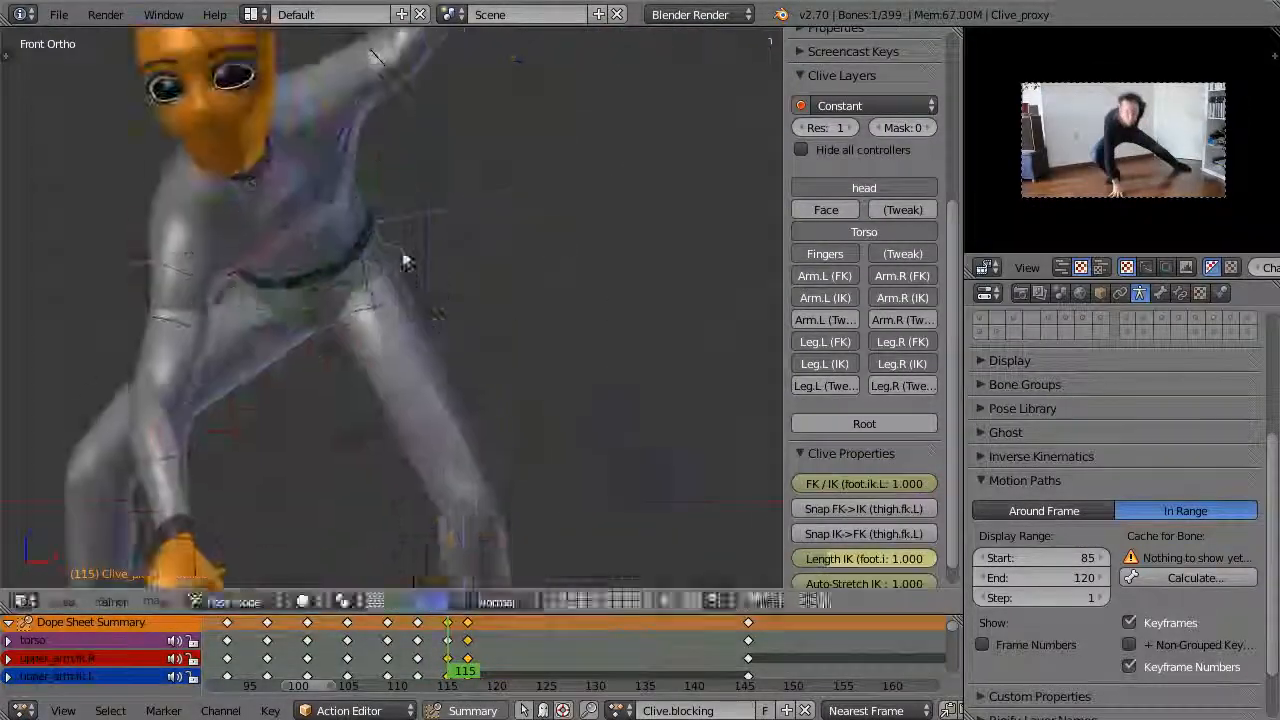
Rotate Clive's hips at frame 115 and review the pose through the following frames
{"action": "right_click", "coordinate": [403, 257]}
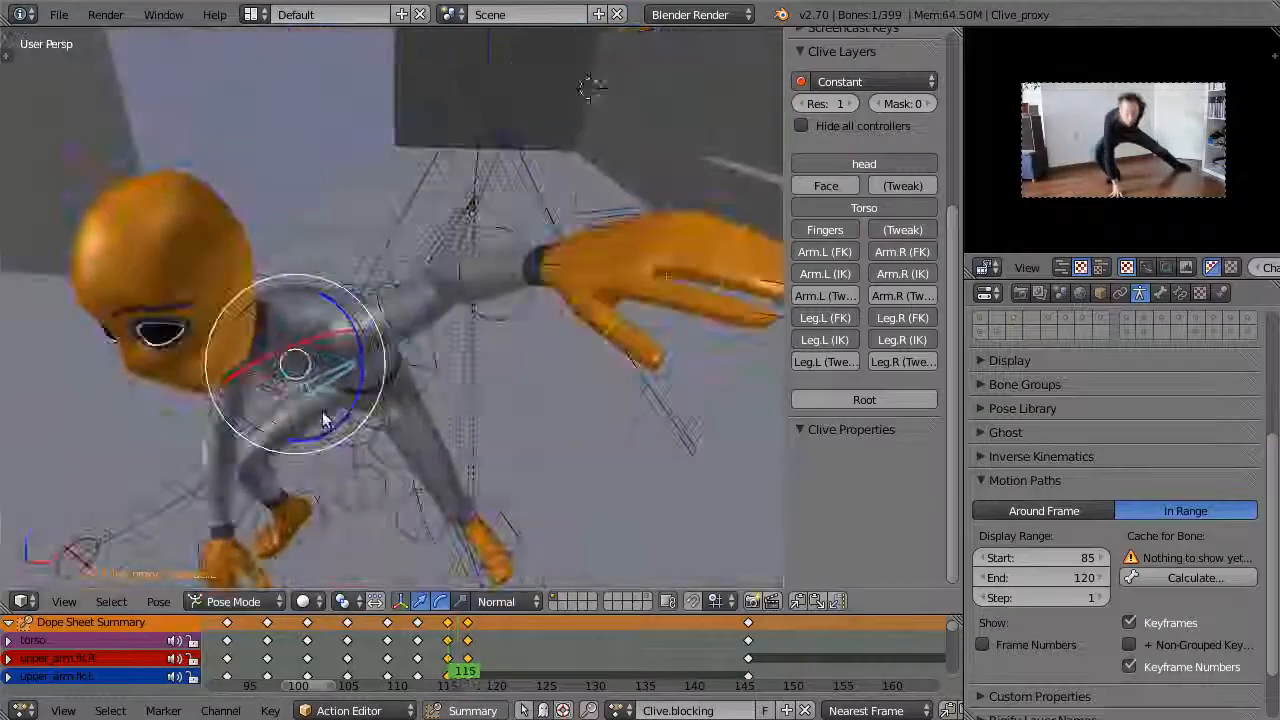
{"action": "middle_click_drag", "start_coordinate": [320, 423], "coordinate": [480, 627]}
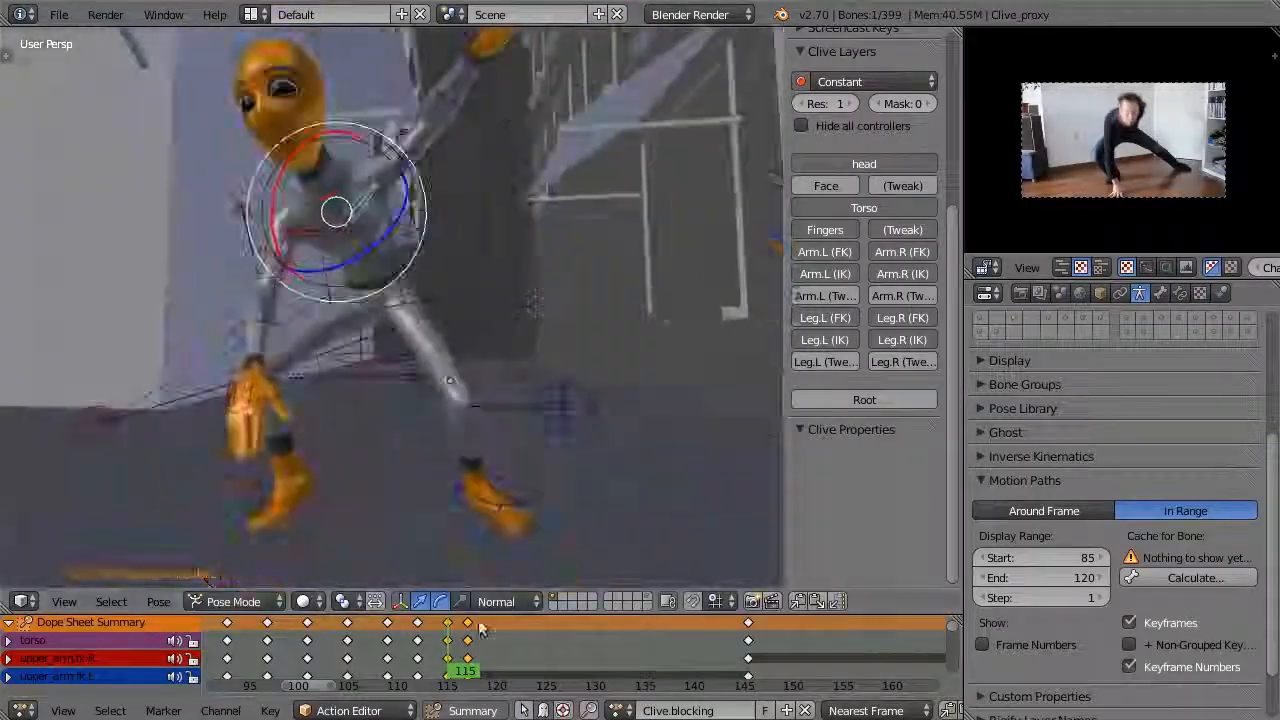
{"action": "left_click", "coordinate": [503, 680]}
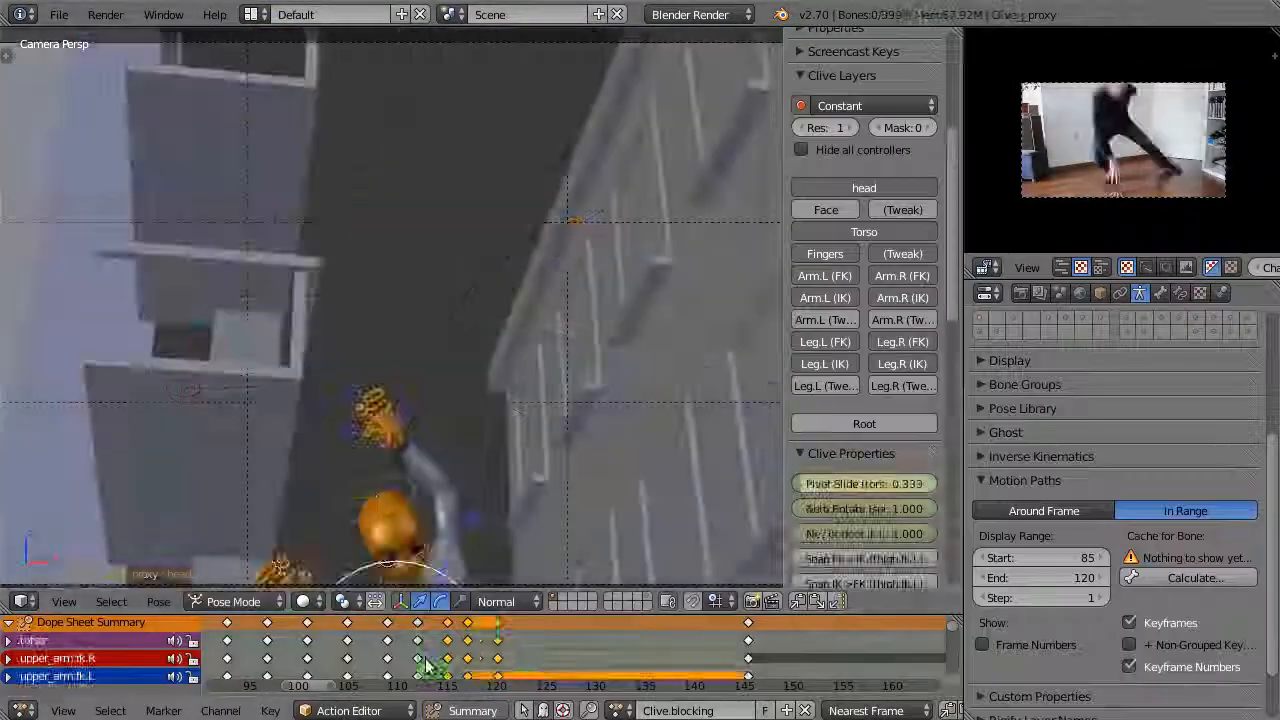
{"action": "left_click", "coordinate": [485, 662]}
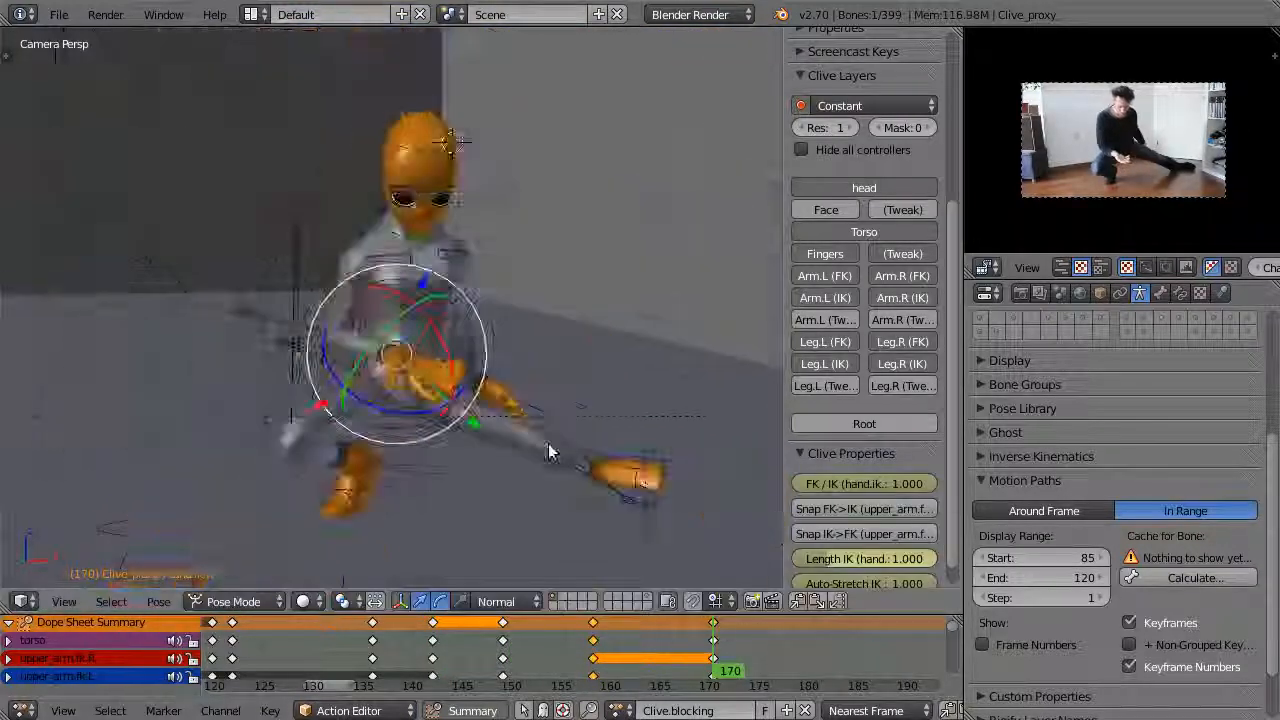
{"action": "left_click_drag", "start_coordinate": [484, 688], "coordinate": [445, 694]}
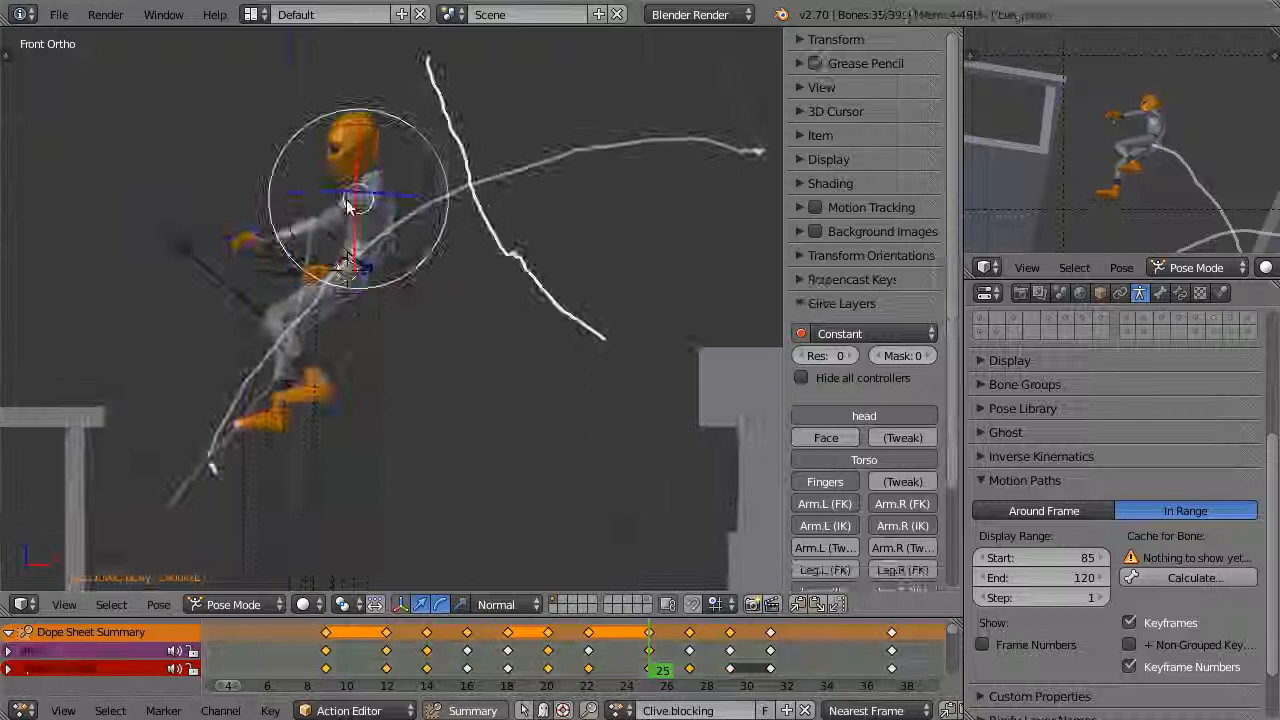
Play back the first jump and adjust Clive's torso at frame 29 against the grease pencil arc
{"action": "right_click", "coordinate": [350, 205]}
{"action": "left_click_drag", "start_coordinate": [676, 645], "coordinate": [598, 650]}
{"action": "key", "text": "alt+a"}
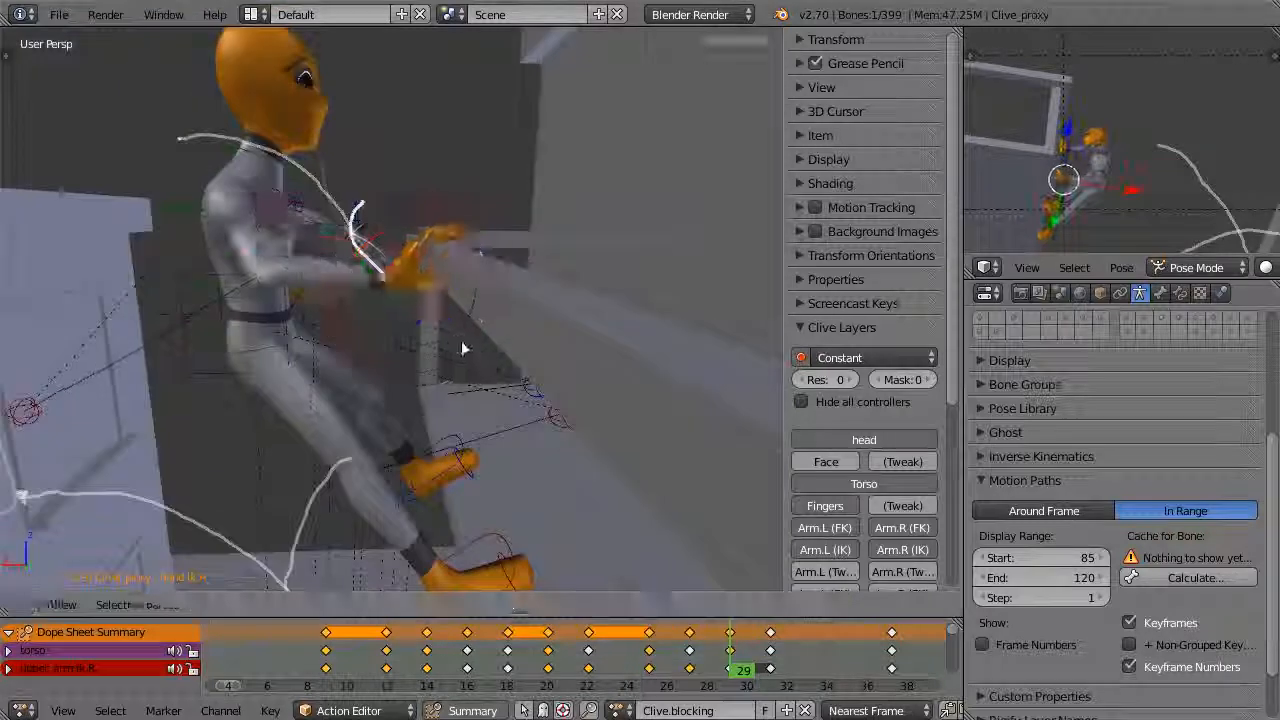
{"action": "right_click", "coordinate": [288, 317]}
{"action": "mouse_move", "coordinate": [731, 640]}
{"action": "left_mouse_down"}
{"action": "mouse_move", "coordinate": [775, 636]}
{"action": "mouse_move", "coordinate": [731, 640]}
{"action": "mouse_move", "coordinate": [731, 661]}
{"action": "left_mouse_up"}
{"action": "key", "text": "KP_1"}
Refine the torso and hand placement at the ledge at frame 29 and replay the jump
{"action": "right_click", "coordinate": [470, 352]}
{"action": "key", "text": "g"}
{"action": "left_click", "coordinate": [515, 370]}
{"action": "scroll", "coordinate": [480, 370], "scroll_direction": "up", "scroll_amount": 2}
{"action": "right_click", "coordinate": [310, 314]}
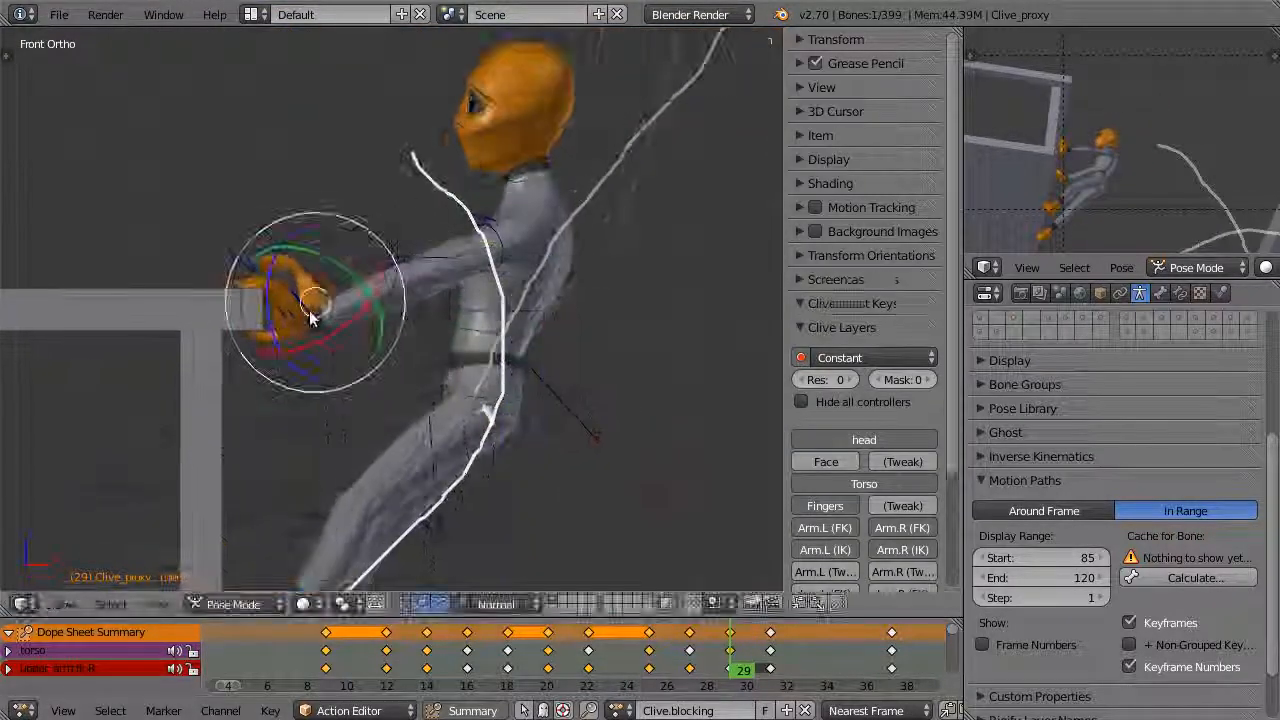
{"action": "key", "text": "alt+a"}
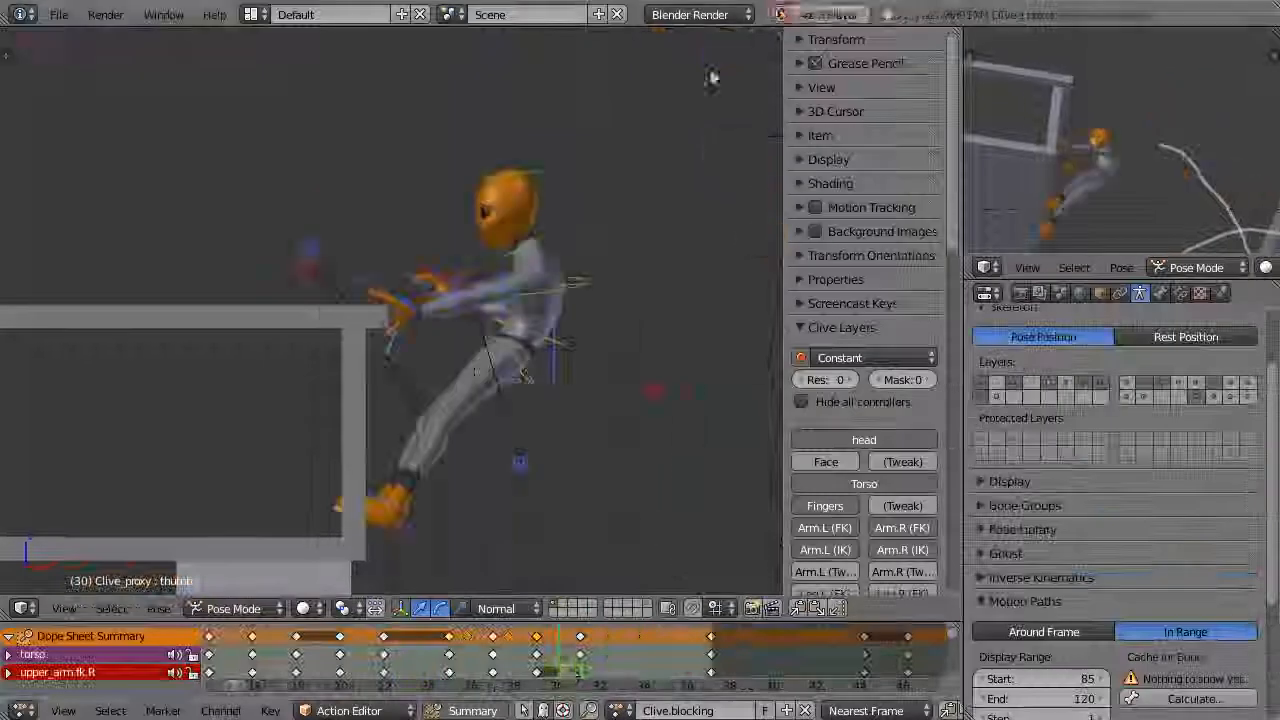
{"action": "key", "text": "alt+a"}
{"action": "left_click", "coordinate": [578, 647]}
Load the Clive.layout action to compare its poses and return to Clive.blocking
{"action": "left_click", "coordinate": [620, 710]}
{"action": "left_click", "coordinate": [651, 520]}
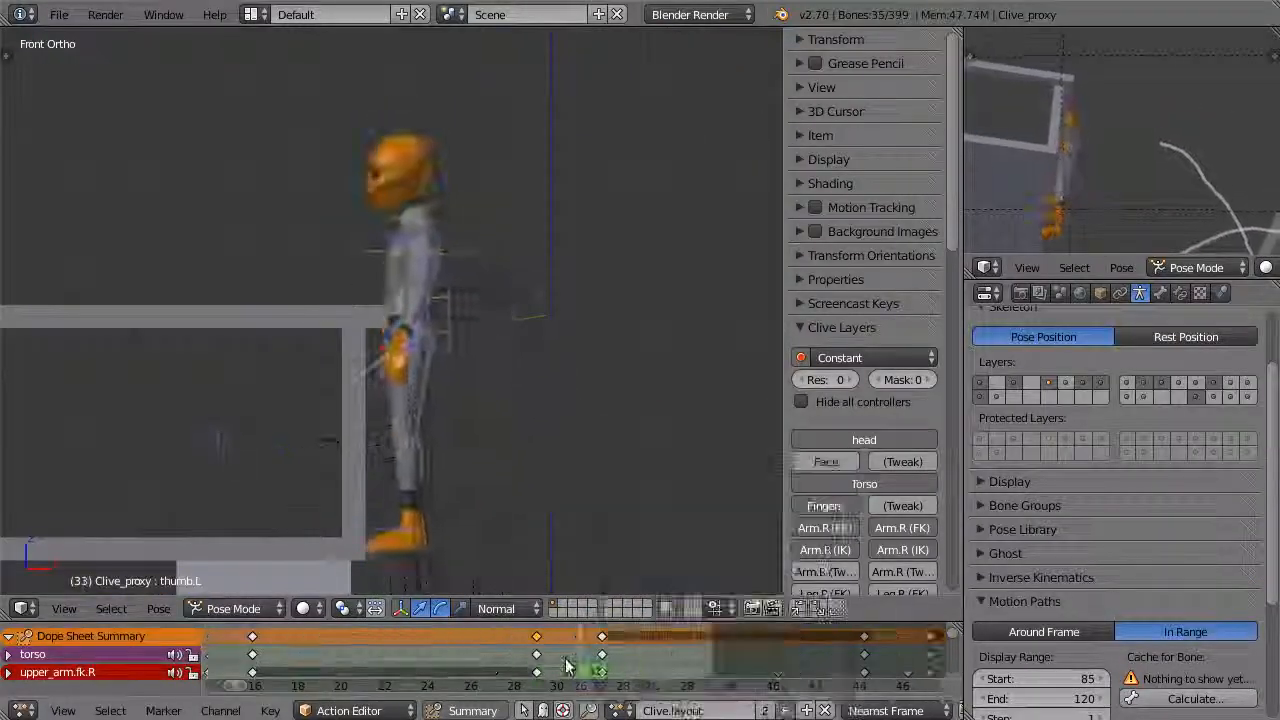
{"action": "left_click", "coordinate": [620, 710]}
{"action": "left_click", "coordinate": [651, 500]}
Insert a keyframe for Clive's crouch at frame 33 in the blocking action
{"action": "left_click", "coordinate": [652, 663]}
{"action": "key", "text": "i"}
{"action": "mouse_move", "coordinate": [648, 666]}
{"action": "left_mouse_down"}
{"action": "mouse_move", "coordinate": [558, 678]}
{"action": "mouse_move", "coordinate": [503, 651]}
{"action": "left_mouse_up"}
{"action": "left_click", "coordinate": [543, 649]}
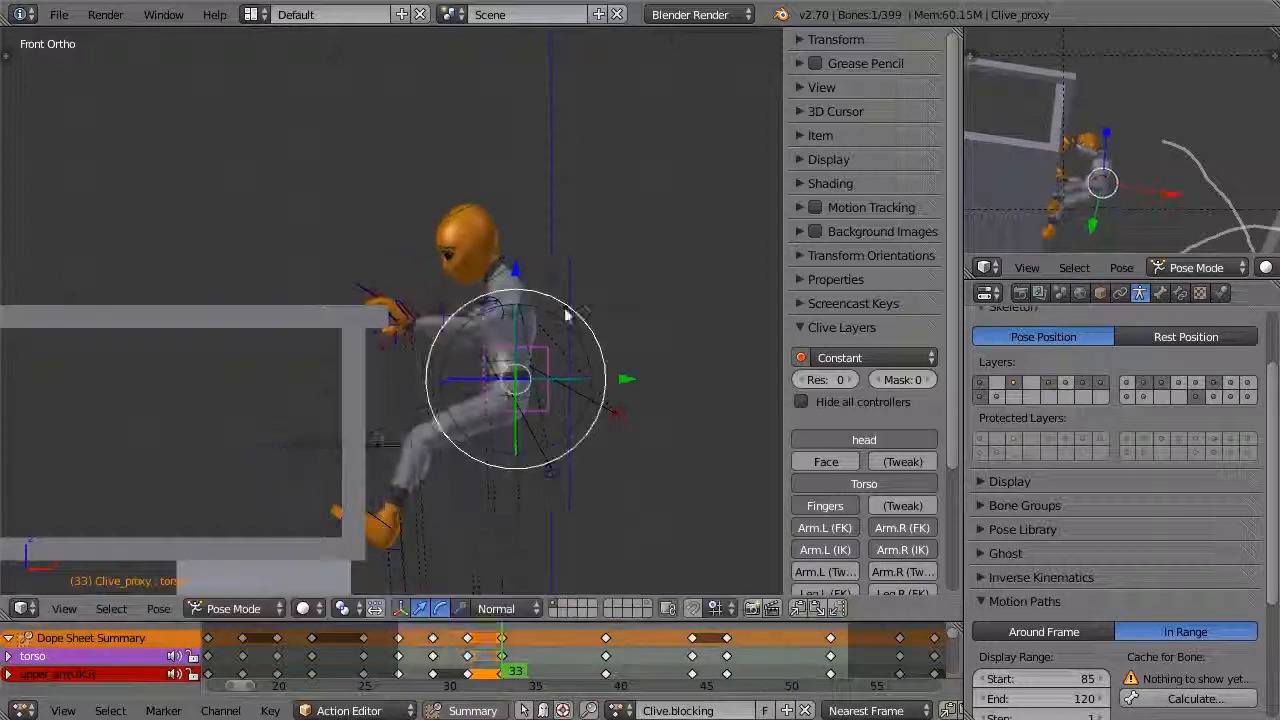
Rotate and move Clive's torso at frame 33 to deepen the crouch at the ledge
{"action": "key", "text": "r"}
{"action": "left_click", "coordinate": [606, 294]}
{"action": "key", "text": "g"}
{"action": "left_click", "coordinate": [590, 310]}
Play back the jump to review the timing of the push-off poses between frames 31 and 37
{"action": "right_click", "coordinate": [468, 222]}
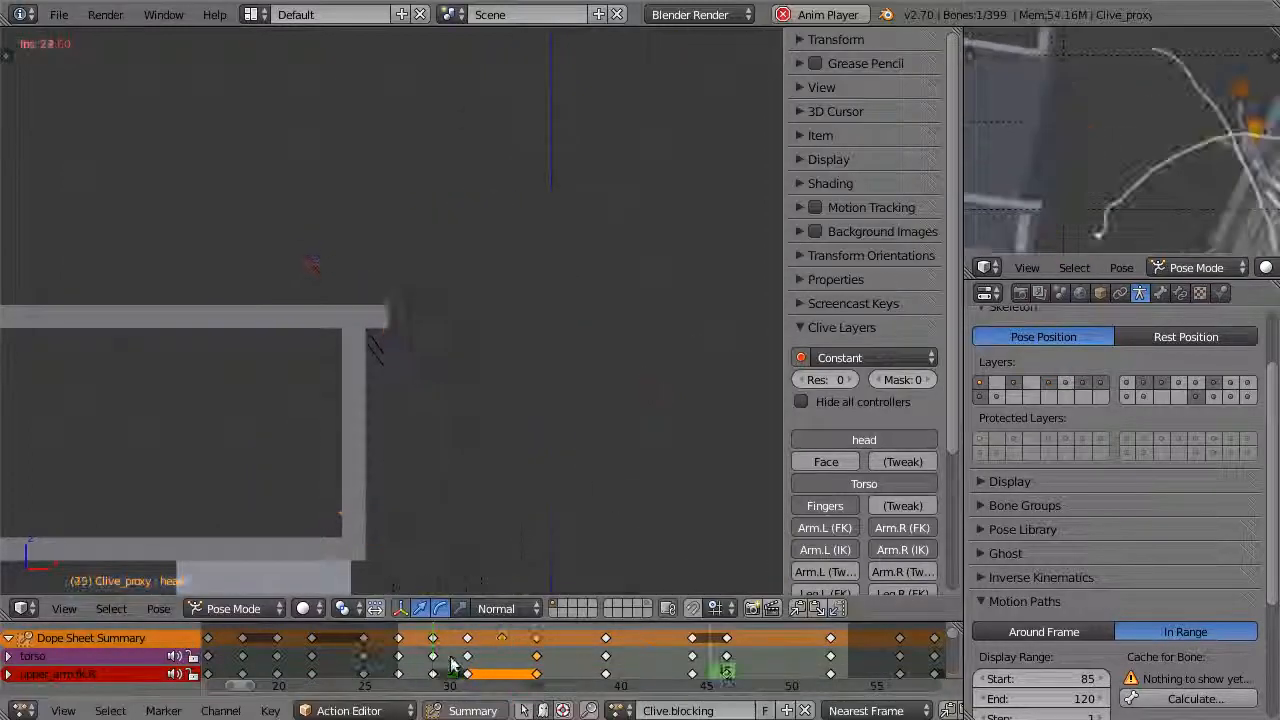
{"action": "key", "text": "Escape"}
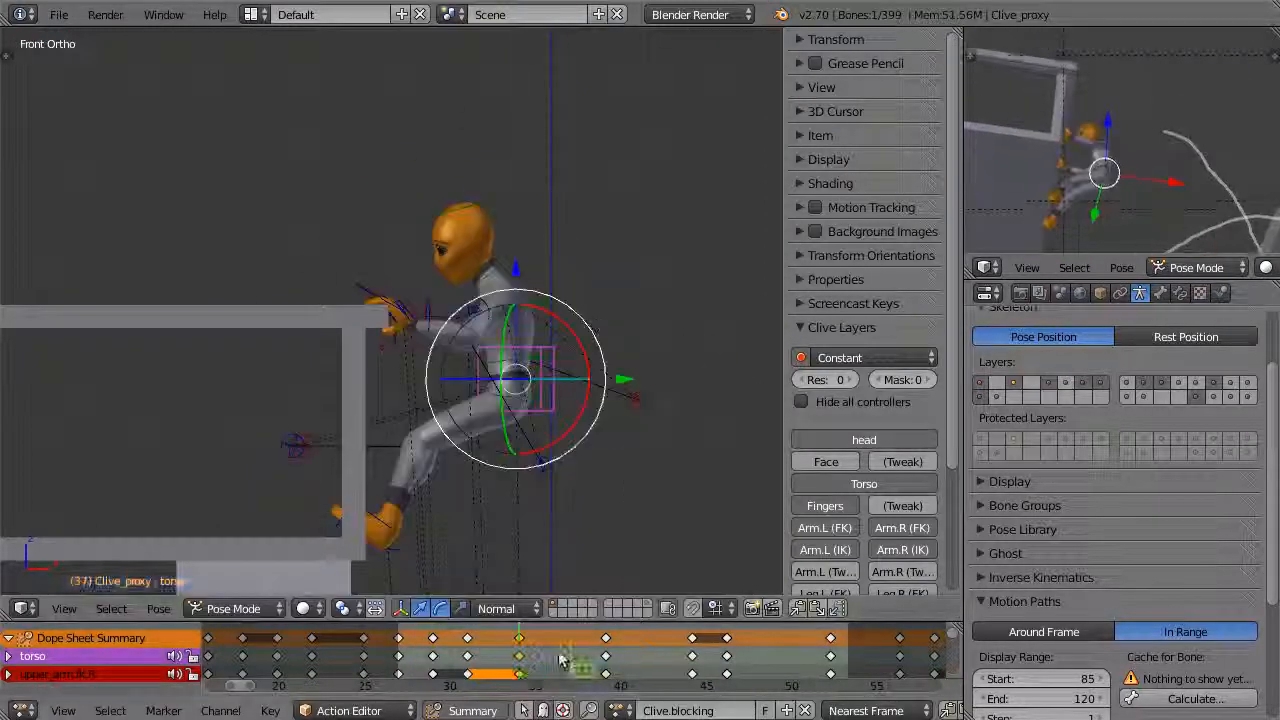
{"action": "key", "text": "Escape"}
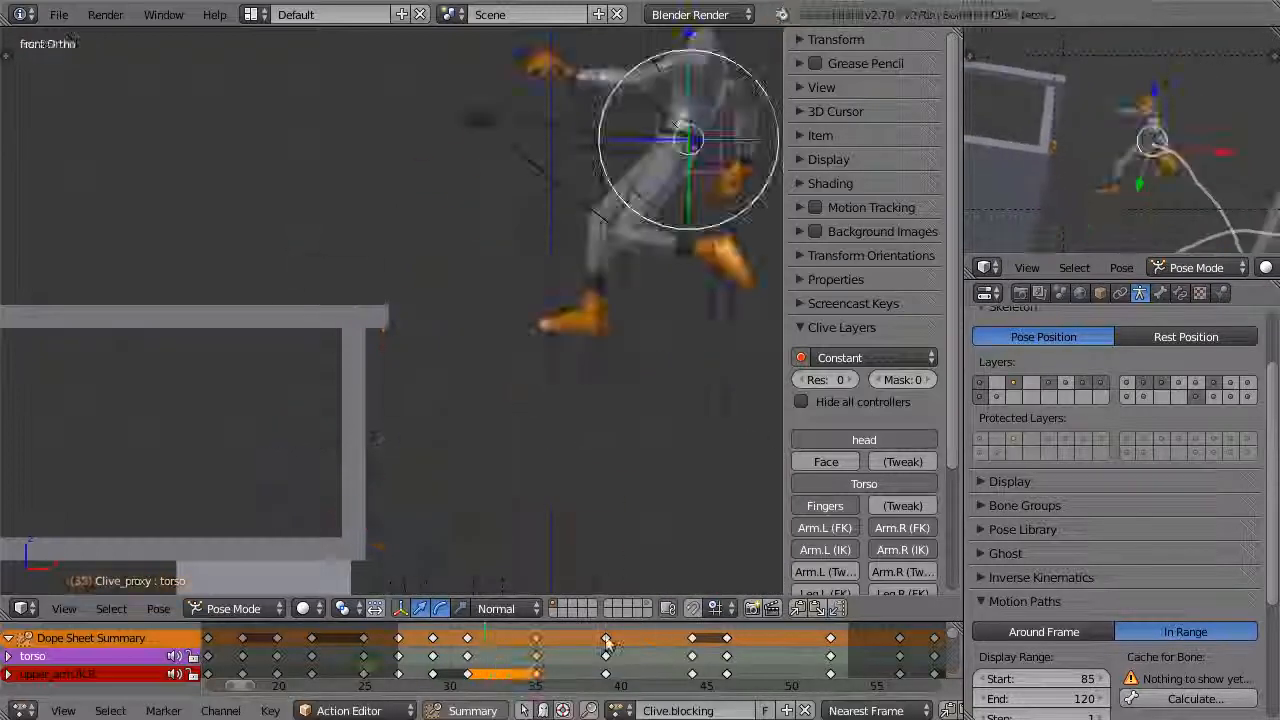
{"action": "key", "text": "Escape"}
Adjust Clive's body and left foot controls at frame 37 and compare with the neighbouring keys
{"action": "left_click_drag", "start_coordinate": [467, 683], "coordinate": [572, 682]}
{"action": "middle_click_drag", "start_coordinate": [510, 530], "coordinate": [498, 342], "text": "shift"}
{"action": "right_click", "coordinate": [478, 422]}
{"action": "left_click", "coordinate": [401, 325]}
{"action": "left_click", "coordinate": [660, 672]}
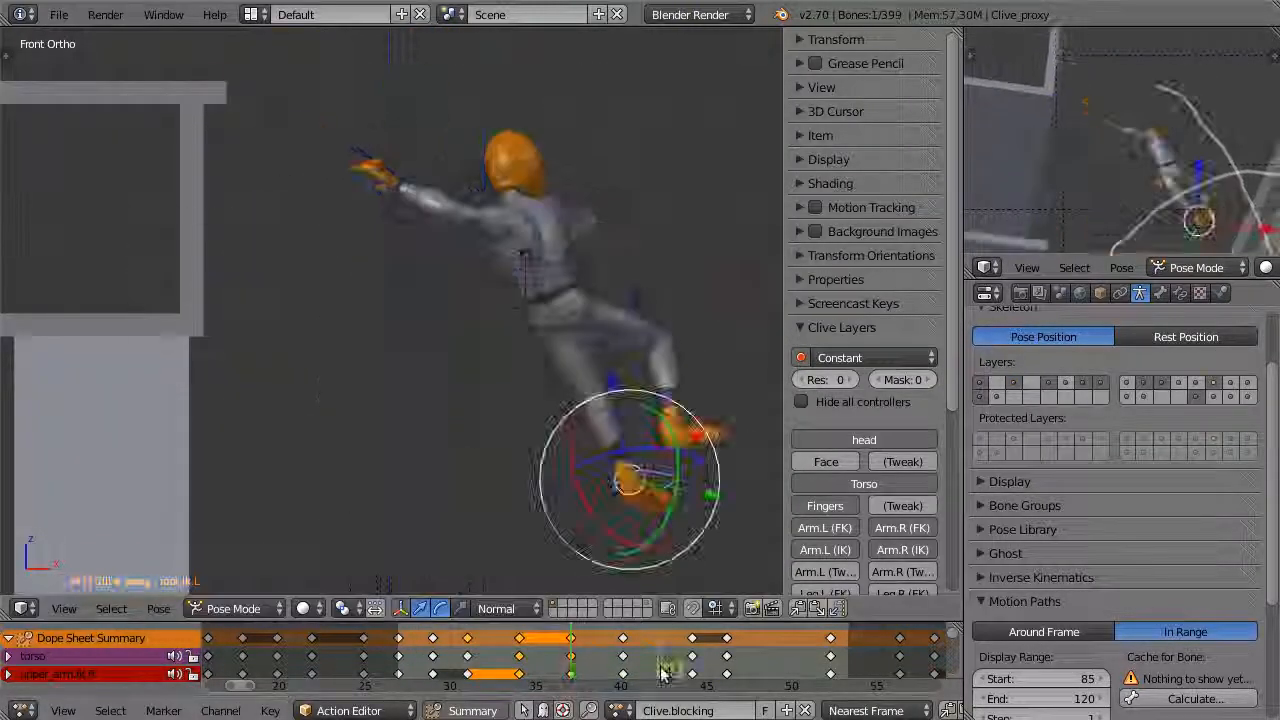
Apply a pose breakdown between the keys and reposition the left foot's IK control around frame 38
{"action": "key", "text": "shift+e"}
{"action": "mouse_move", "coordinate": [580, 645]}
{"action": "left_mouse_down"}
{"action": "mouse_move", "coordinate": [533, 650]}
{"action": "mouse_move", "coordinate": [605, 643]}
{"action": "left_mouse_up"}
{"action": "left_click_drag", "start_coordinate": [405, 380], "coordinate": [400, 390]}
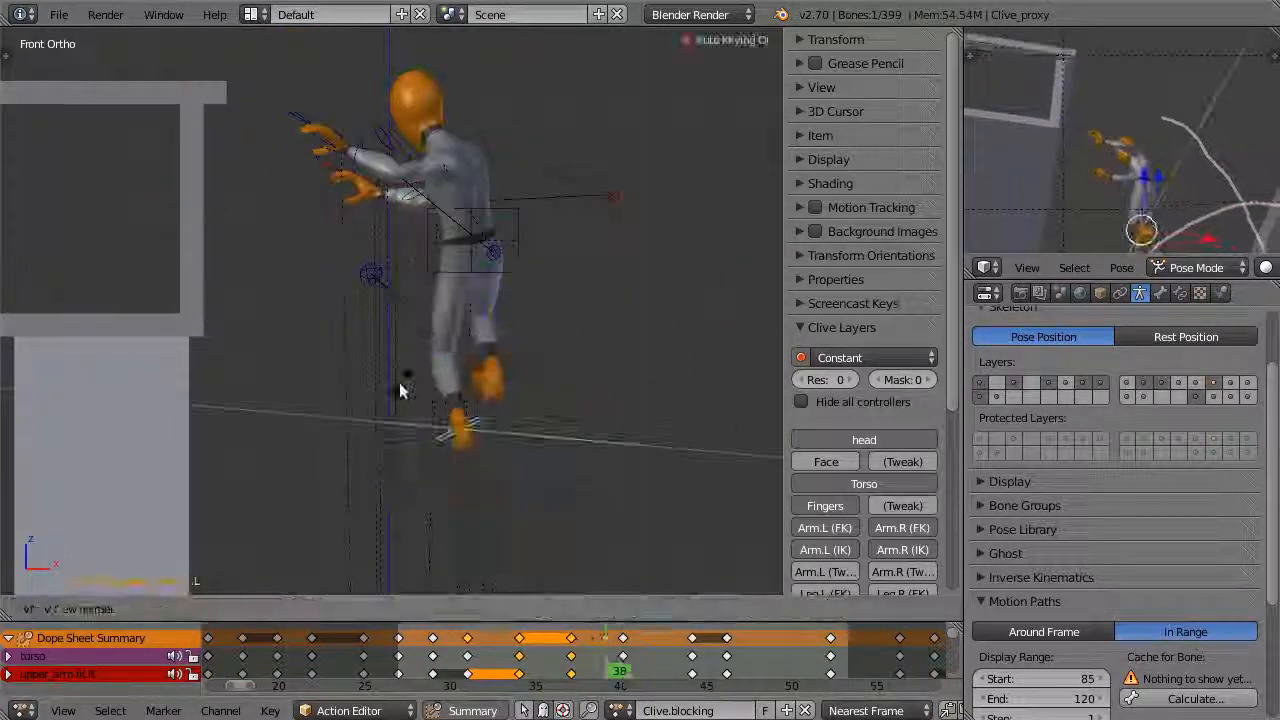
{"action": "left_click", "coordinate": [501, 437]}
{"action": "left_click_drag", "start_coordinate": [606, 647], "coordinate": [571, 647]}
{"action": "scroll", "coordinate": [338, 200], "scroll_direction": "up", "scroll_amount": 4}
{"action": "right_click", "coordinate": [345, 235]}
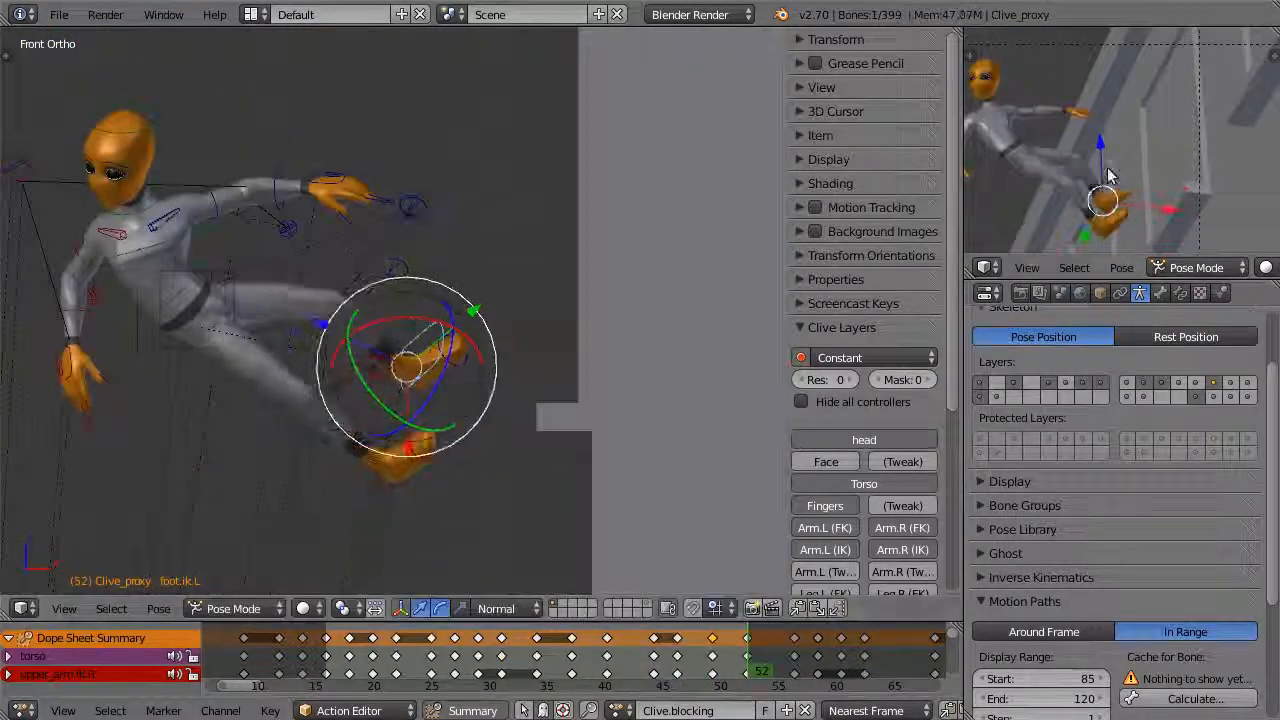
Play back the wall landing around frame 49 to check the foot contact and timing
{"action": "left_click_drag", "start_coordinate": [746, 690], "coordinate": [750, 660]}
{"action": "scroll", "coordinate": [371, 559], "scroll_direction": "down", "scroll_amount": 4}
{"action": "key", "text": "alt+a"}
{"action": "key", "text": "Escape"}
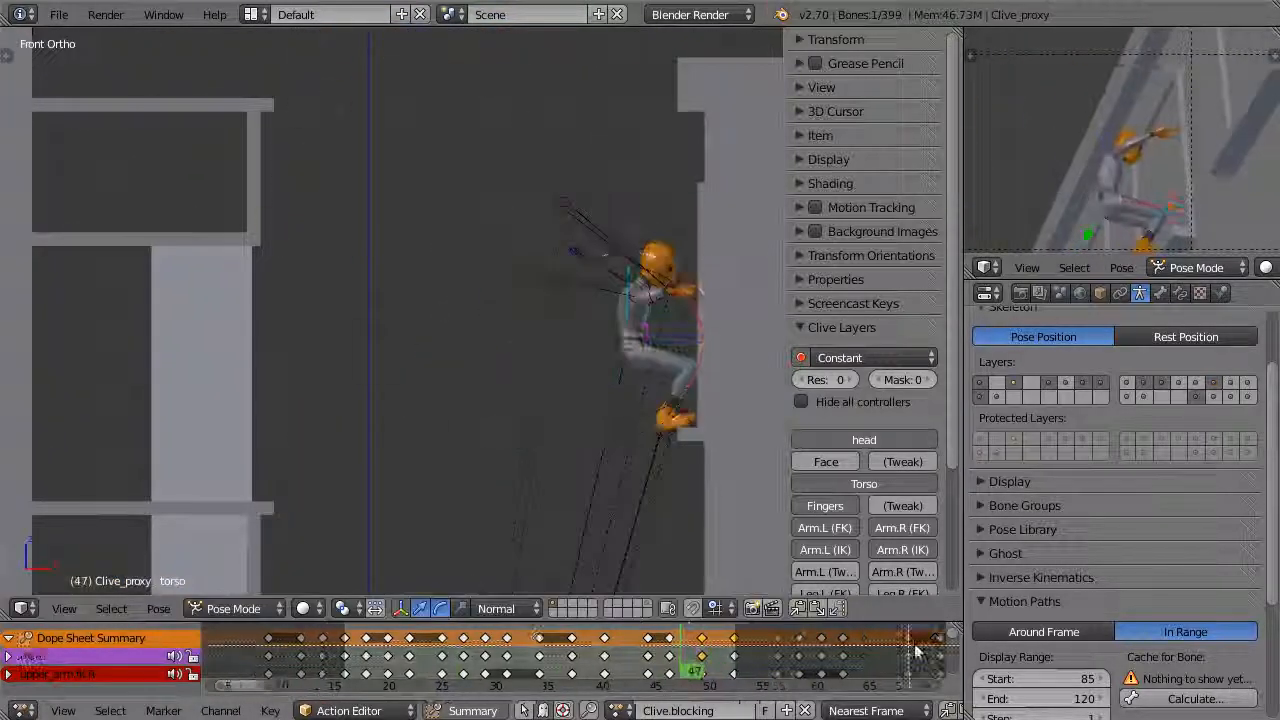
{"action": "key", "text": "alt+a"}
Rotate two of Clive's arm FK controls at frame 72 to refine the arm pose
{"action": "mouse_move", "coordinate": [748, 668]}
{"action": "left_mouse_down"}
{"action": "mouse_move", "coordinate": [840, 685]}
{"action": "mouse_move", "coordinate": [850, 655]}
{"action": "left_mouse_up"}
{"action": "right_click", "coordinate": [271, 457]}
{"action": "scroll", "coordinate": [323, 391], "scroll_direction": "up", "scroll_amount": 4}
{"action": "right_click", "coordinate": [225, 400]}
{"action": "key", "text": "r"}
{"action": "left_click", "coordinate": [185, 440]}
{"action": "right_click", "coordinate": [262, 362]}
{"action": "key", "text": "r"}
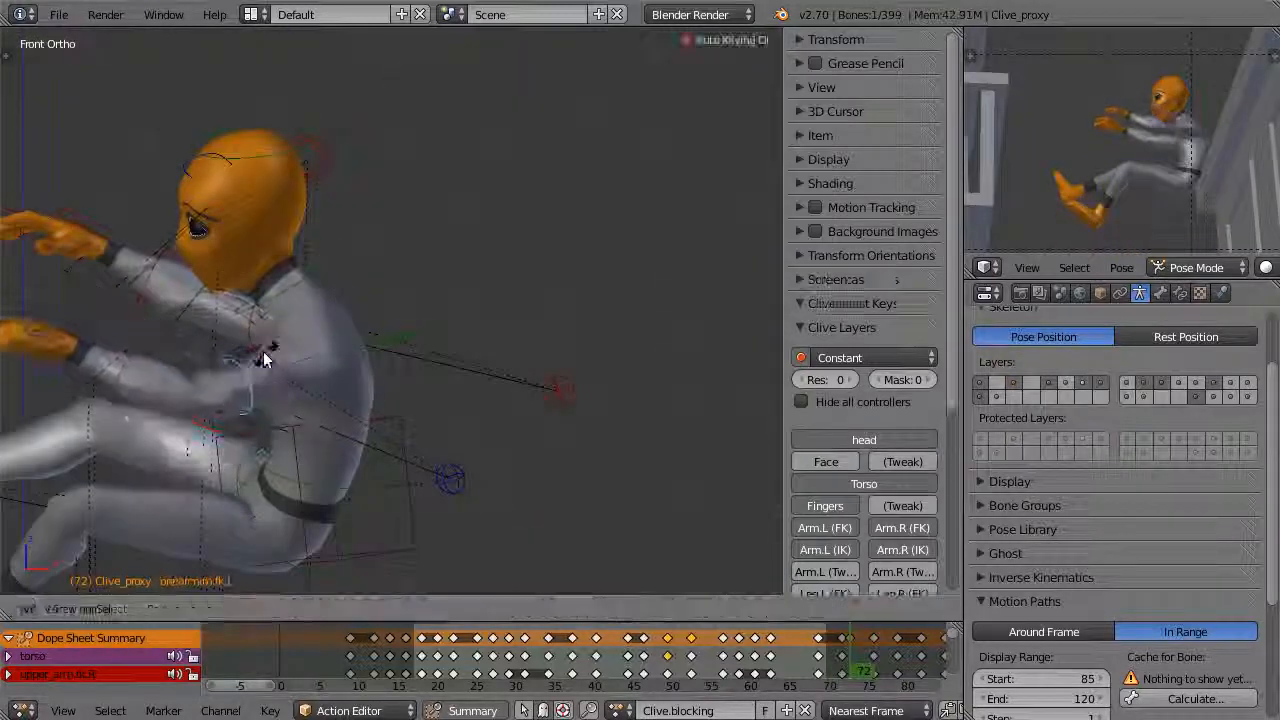
{"action": "left_click", "coordinate": [265, 360]}
Scrub the frames around 71 and 72 and examine Clive's arm and leg poses from behind and in the front view
{"action": "scroll", "coordinate": [400, 300], "scroll_direction": "down", "scroll_amount": 3}
{"action": "middle_click_drag", "start_coordinate": [850, 655], "coordinate": [530, 655]}
{"action": "left_click_drag", "start_coordinate": [549, 651], "coordinate": [536, 650]}
{"action": "scroll", "coordinate": [426, 326], "scroll_direction": "up", "scroll_amount": 3}
{"action": "middle_click_drag", "start_coordinate": [426, 326], "coordinate": [575, 278]}
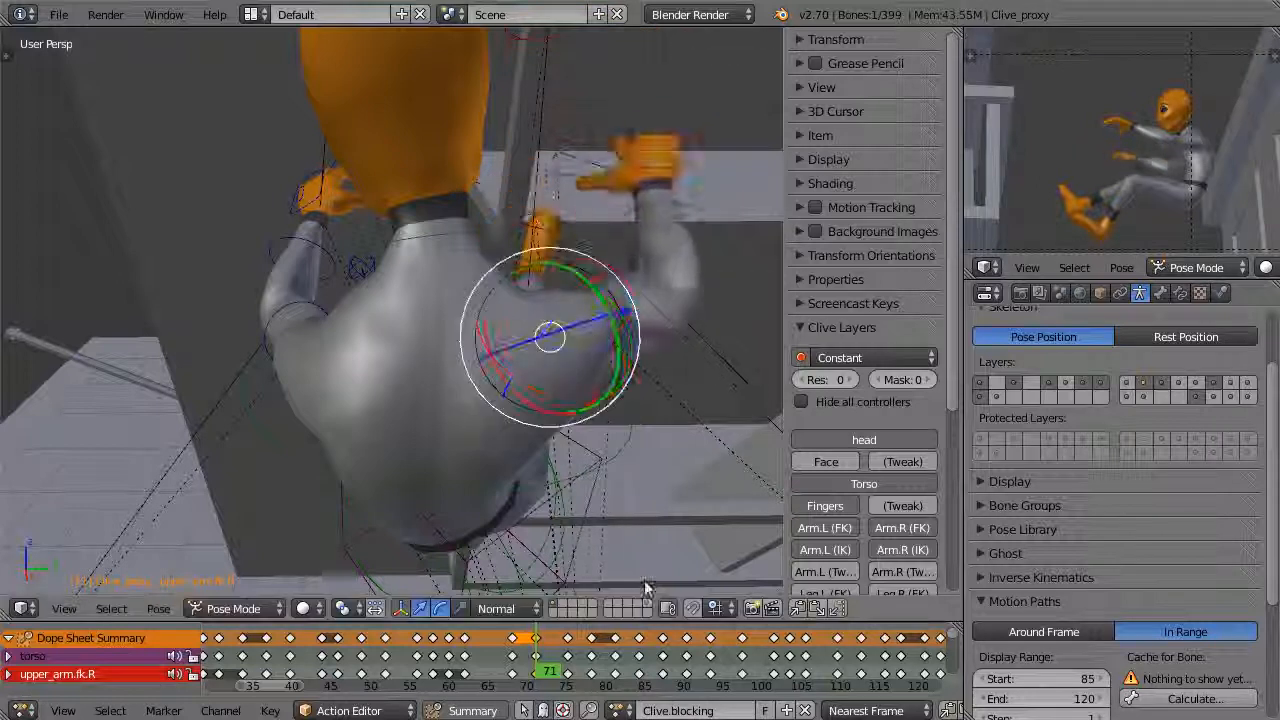
{"action": "left_click", "coordinate": [569, 668]}
{"action": "key", "text": "KP_1"}
{"action": "scroll", "coordinate": [596, 582], "scroll_direction": "down", "scroll_amount": 3}
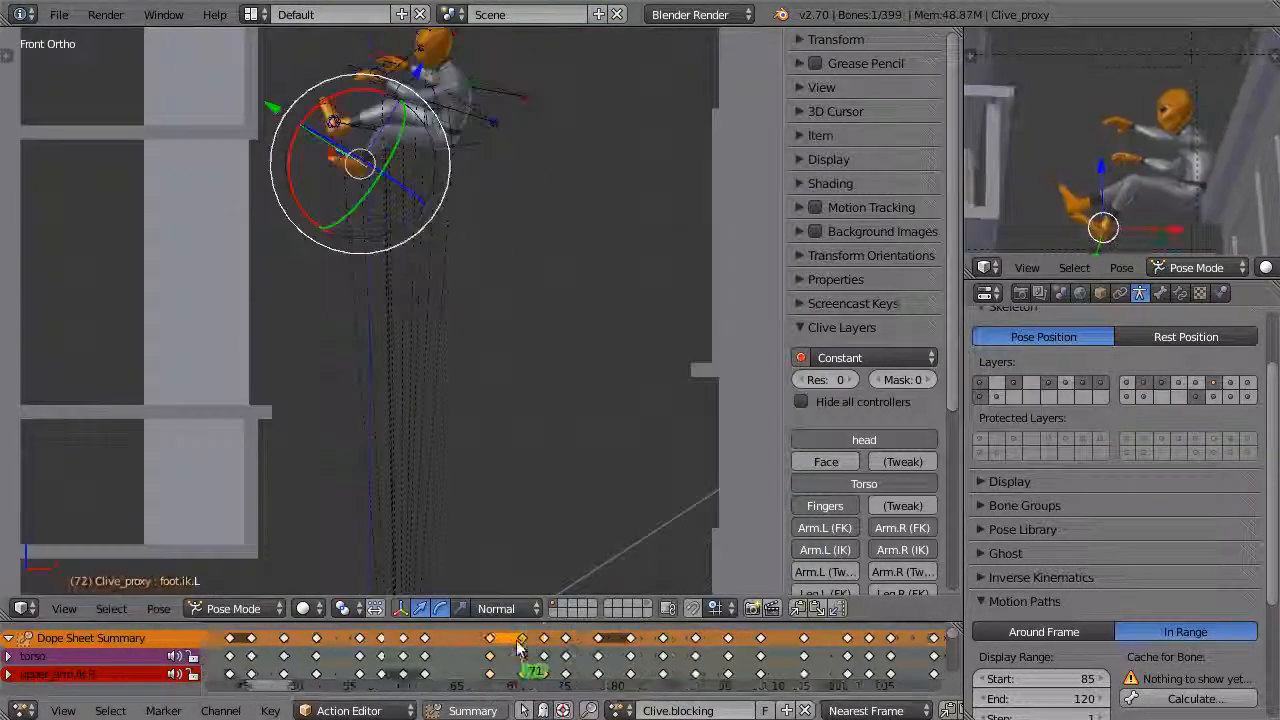
{"action": "scroll", "coordinate": [560, 650], "scroll_direction": "up", "scroll_amount": 2}
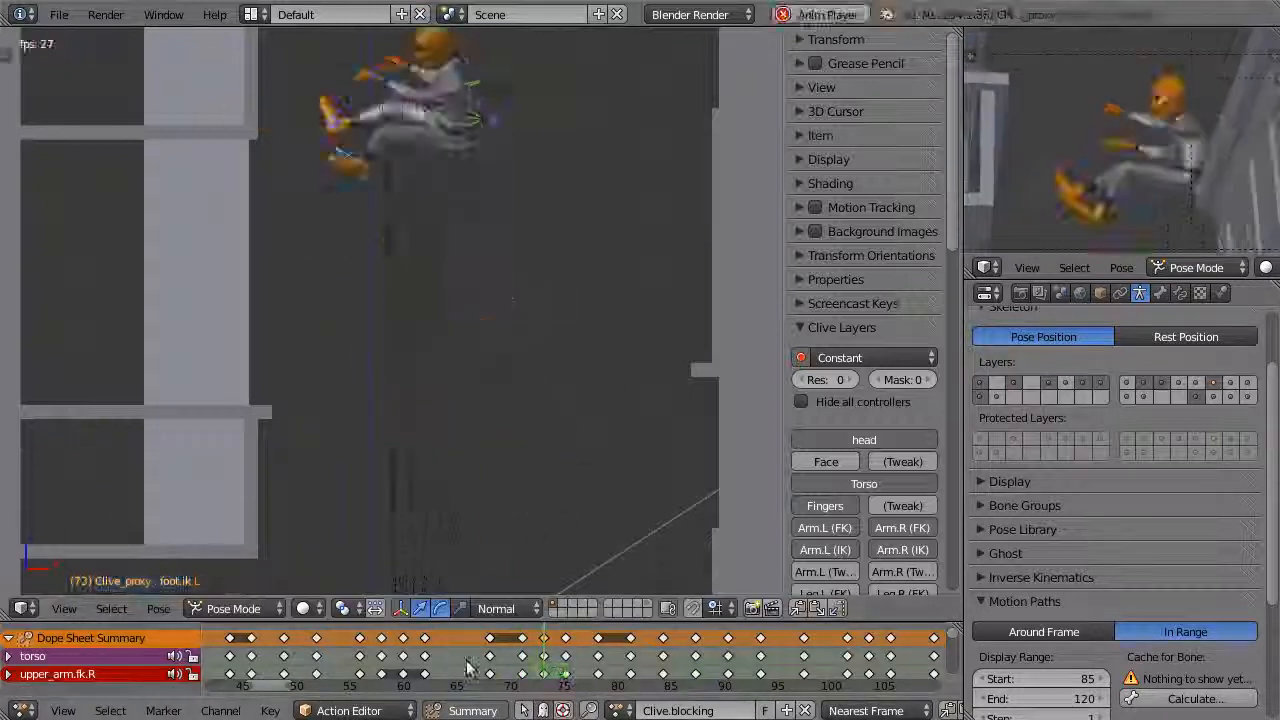